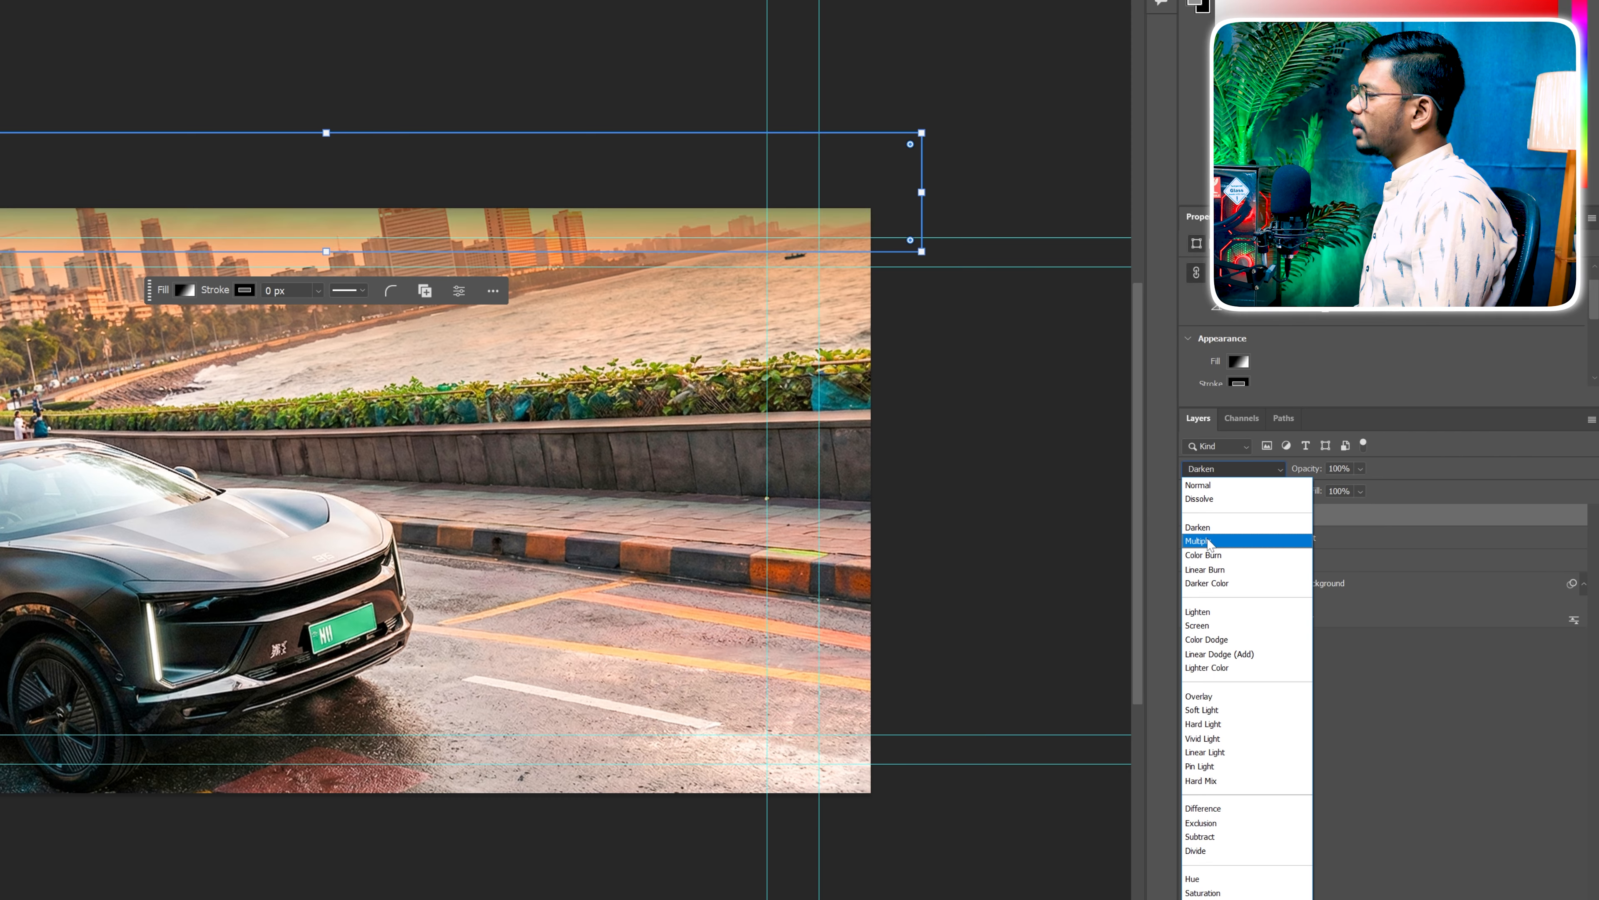
Step: Set the Top Black Gradient's blend mode to Multiply, then move the Original Thumbnail layer to the top of the stack and show it
click(1210, 542)
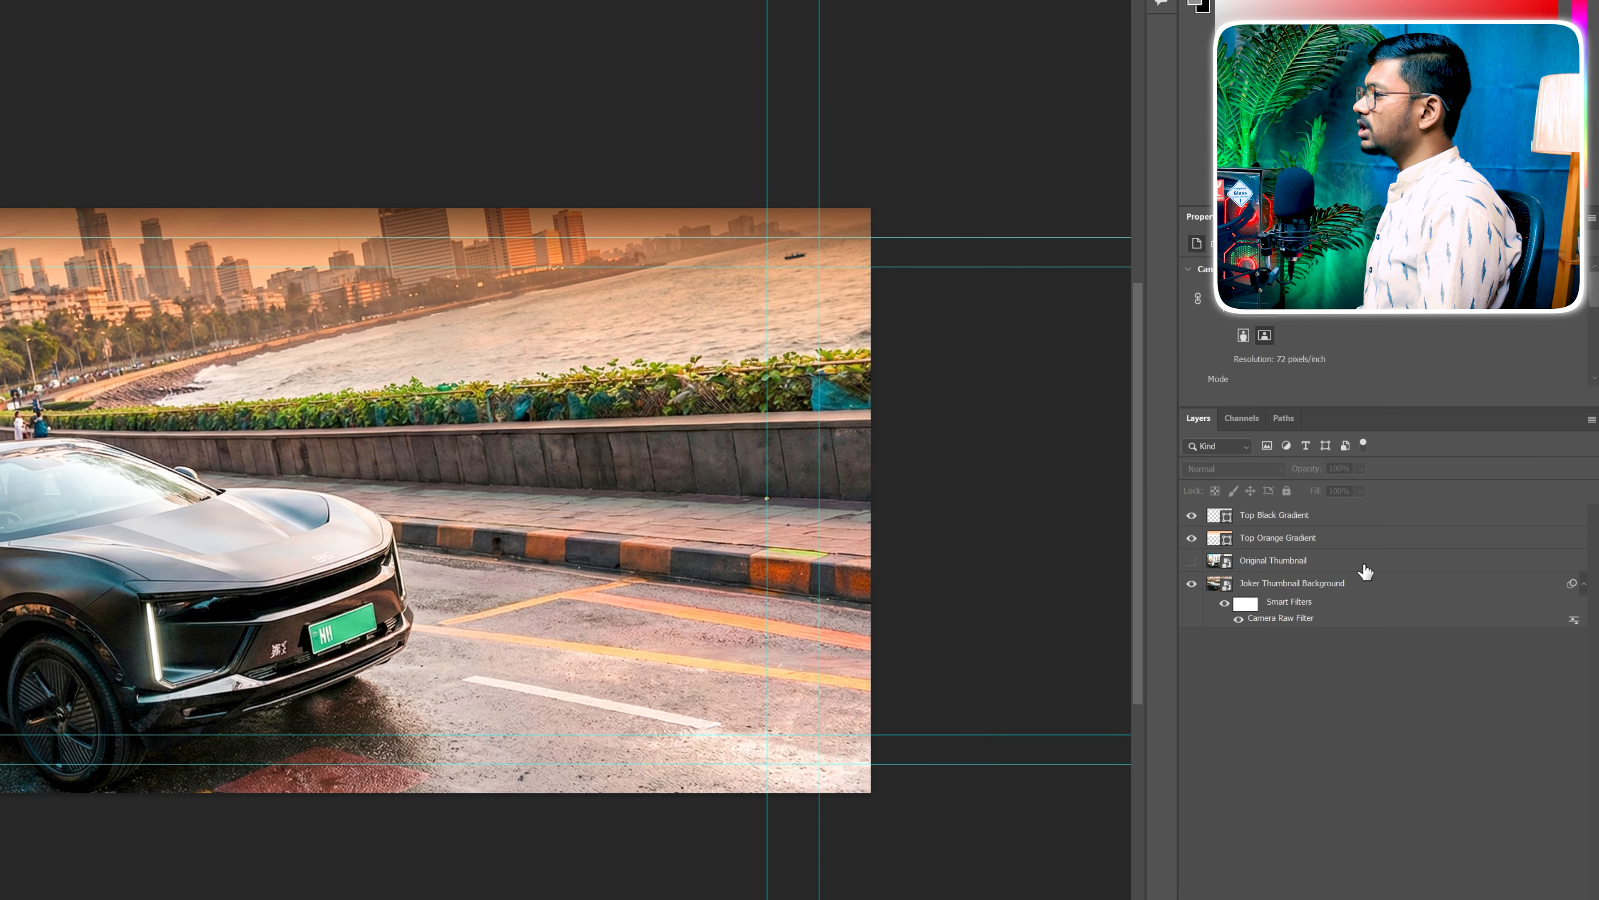
drag(1364, 572, 1307, 525)
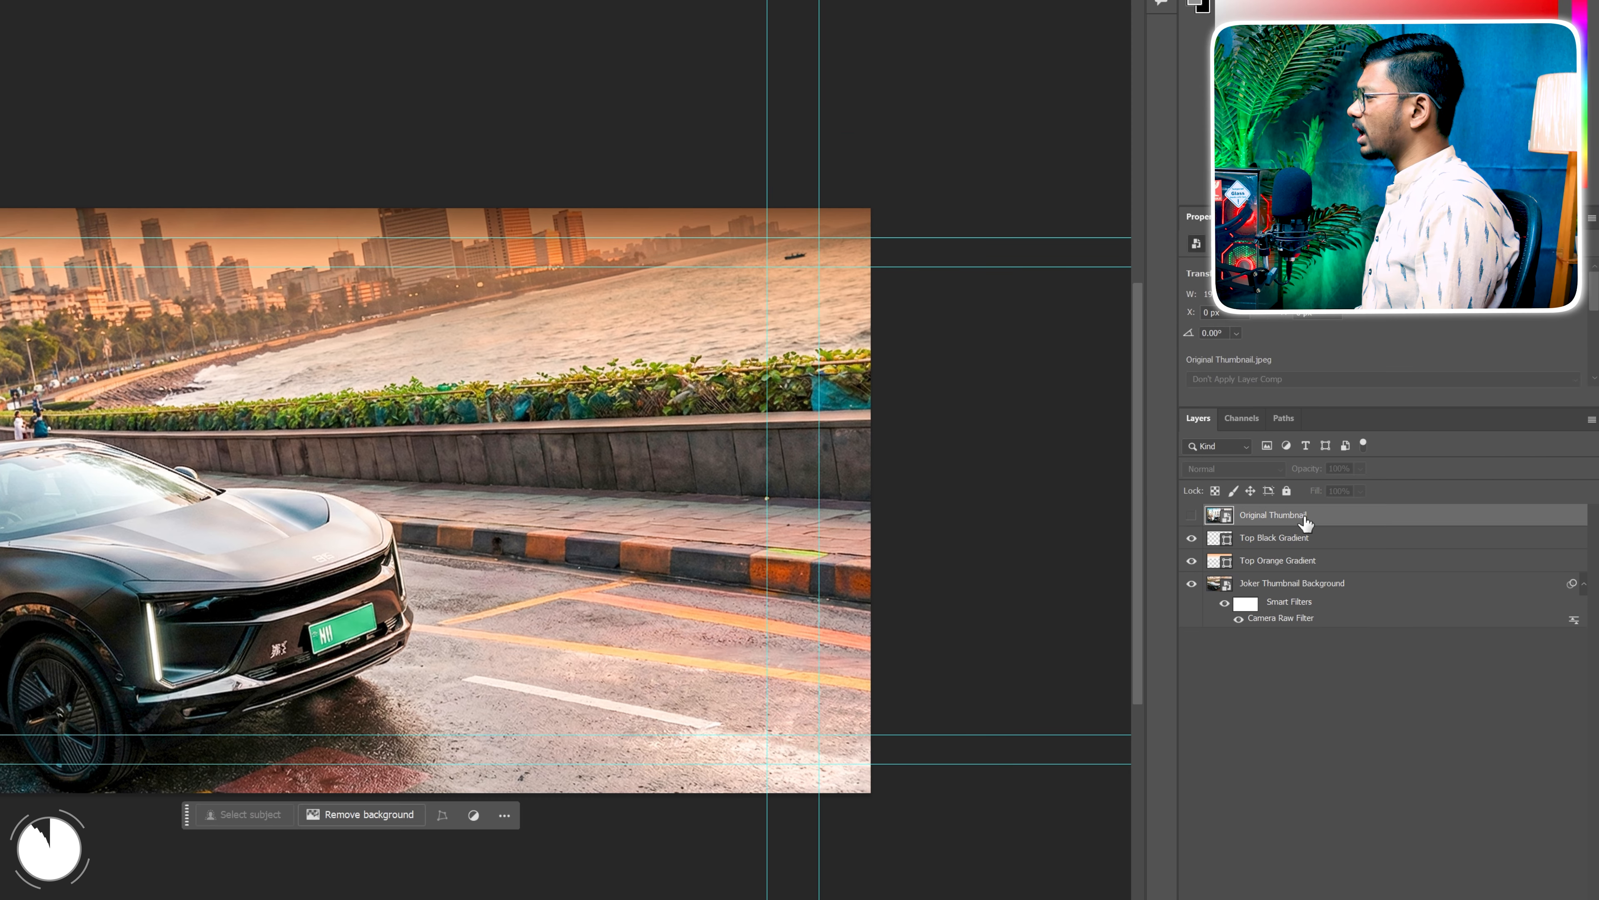
click(1187, 517)
Step: Add the text BATMAN over the reference thumbnail's title and set its size to 300 pt
key(t)
click(162, 364)
text(BATMAN)
double_click(163, 355)
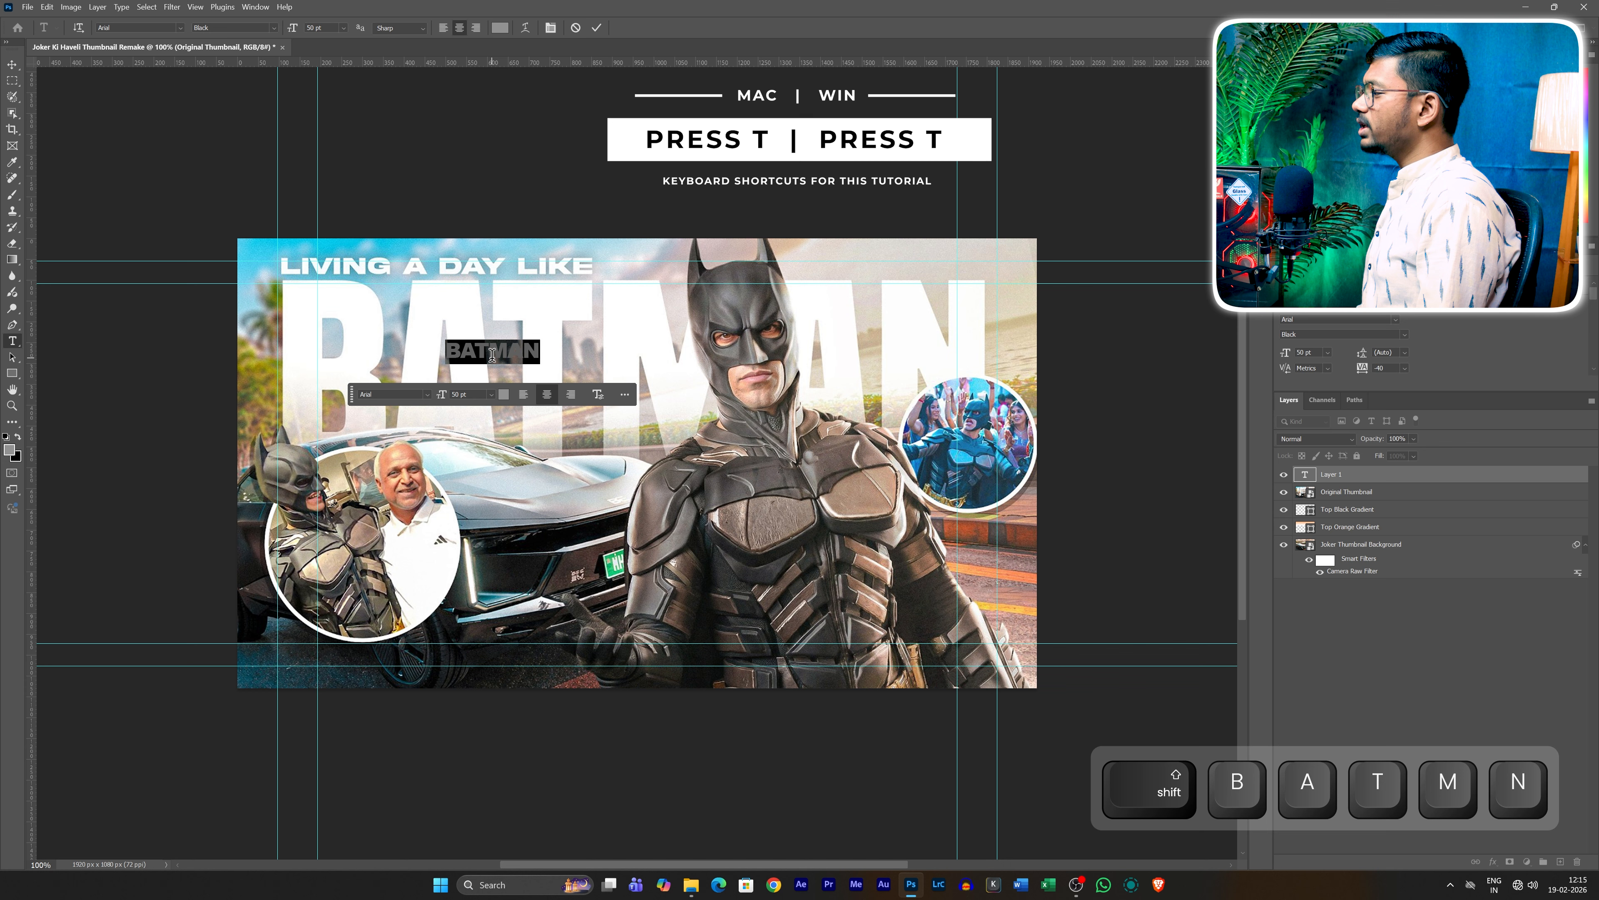
drag(443, 394, 619, 394)
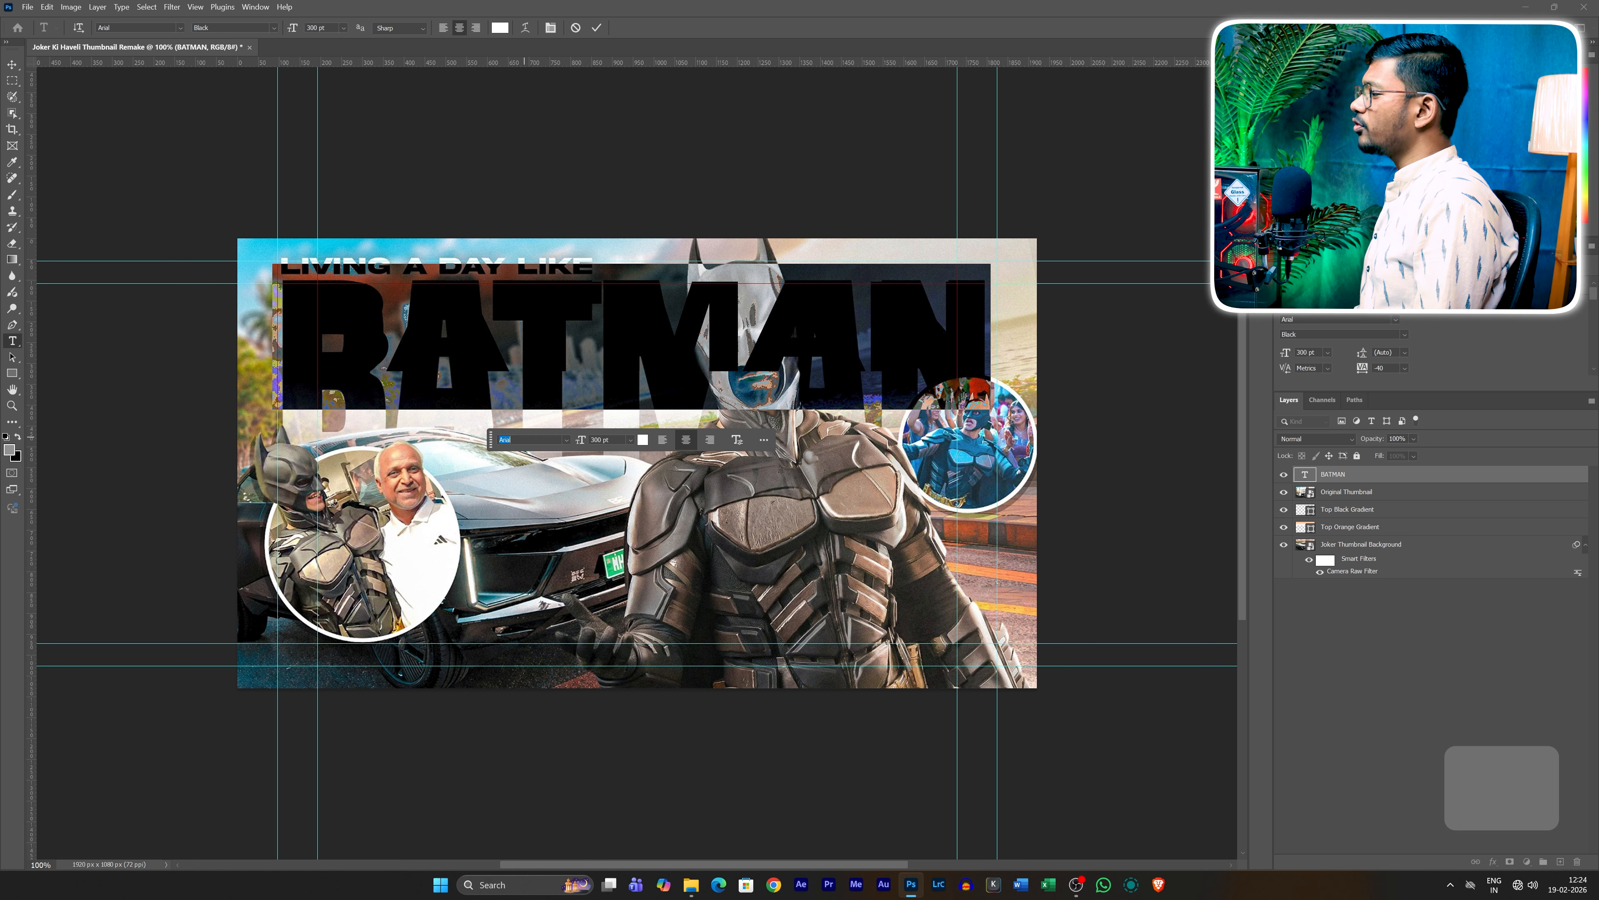
Step: Set the BATMAN text's font to Big Black Bear Regular and commit the text
text(Big Black Bear)
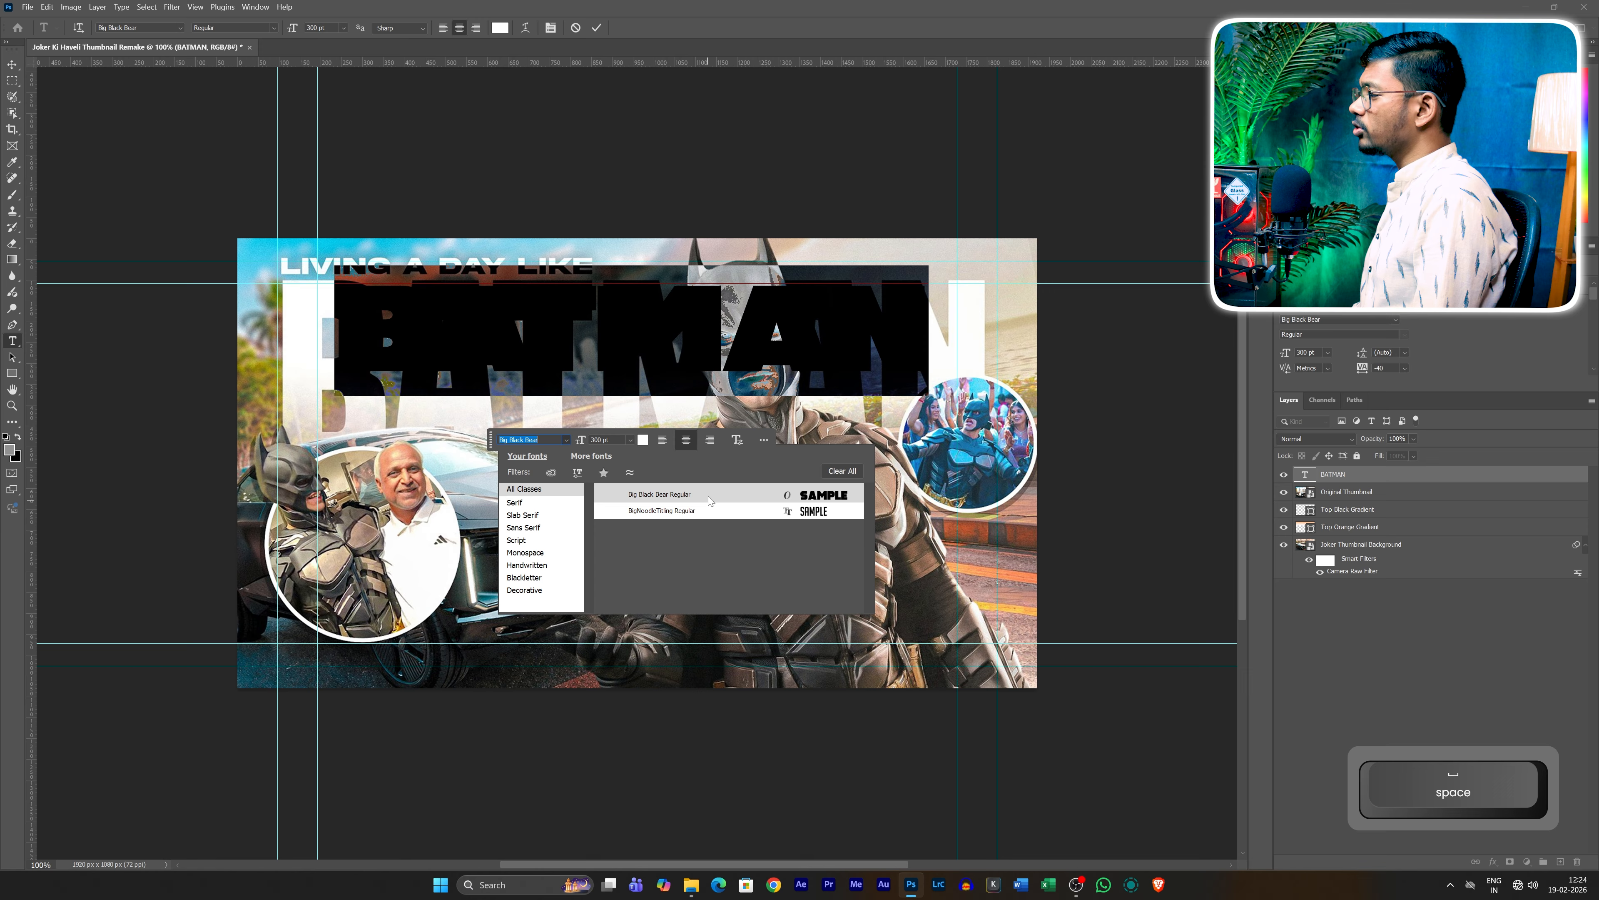
click(708, 492)
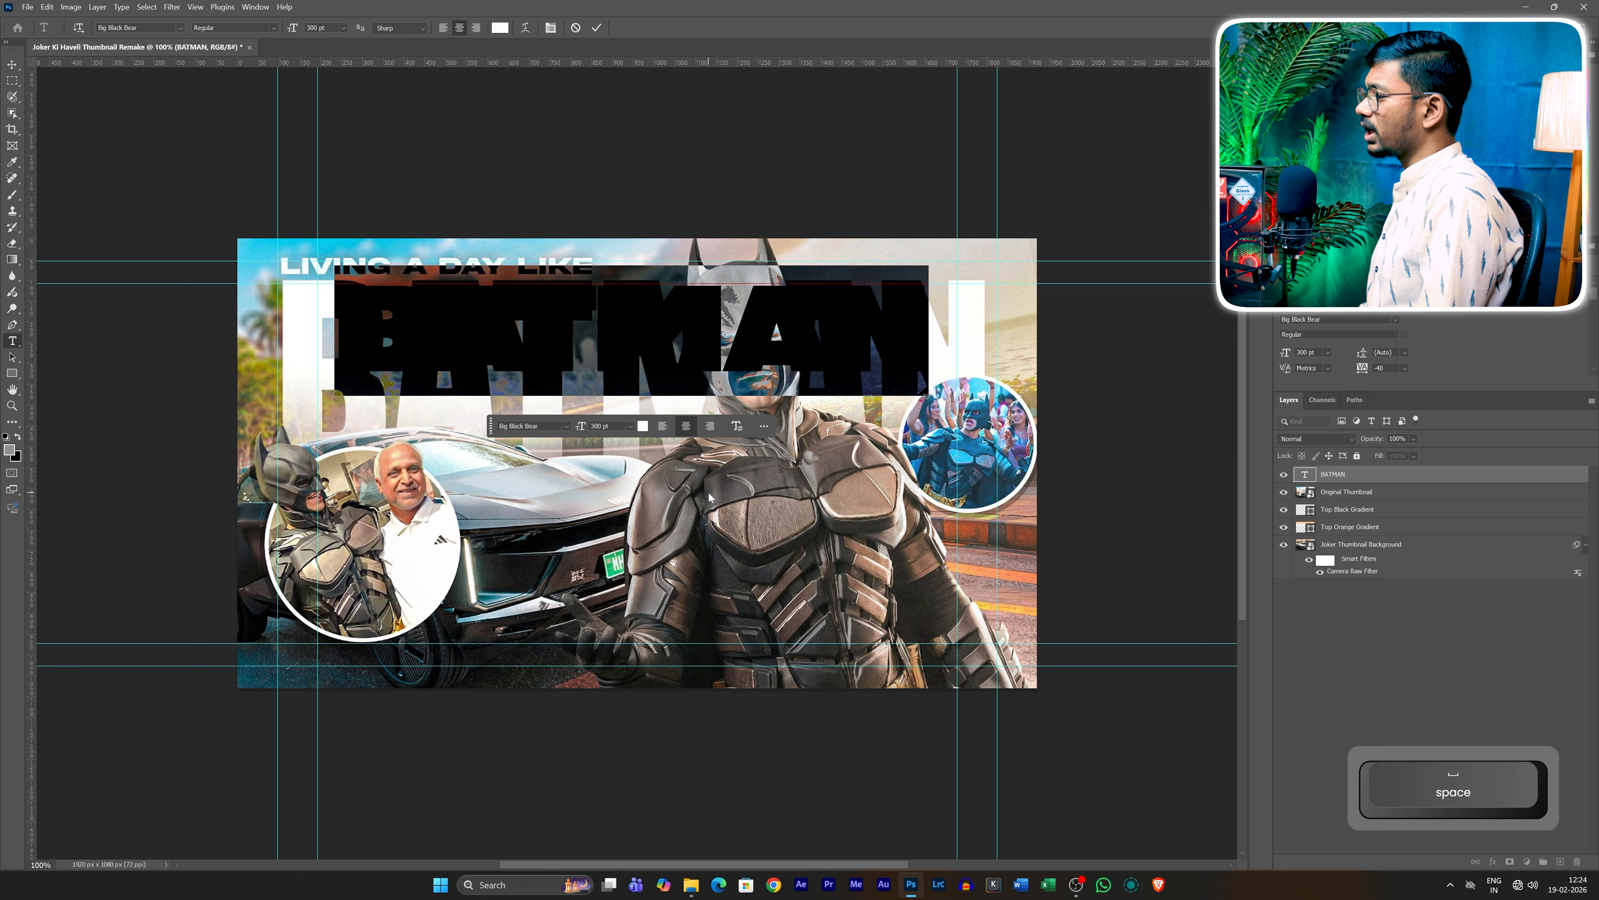
click(596, 27)
Step: Move and stretch the BATMAN text to match the width and position of the reference title lettering
key(v)
drag(451, 327, 396, 327)
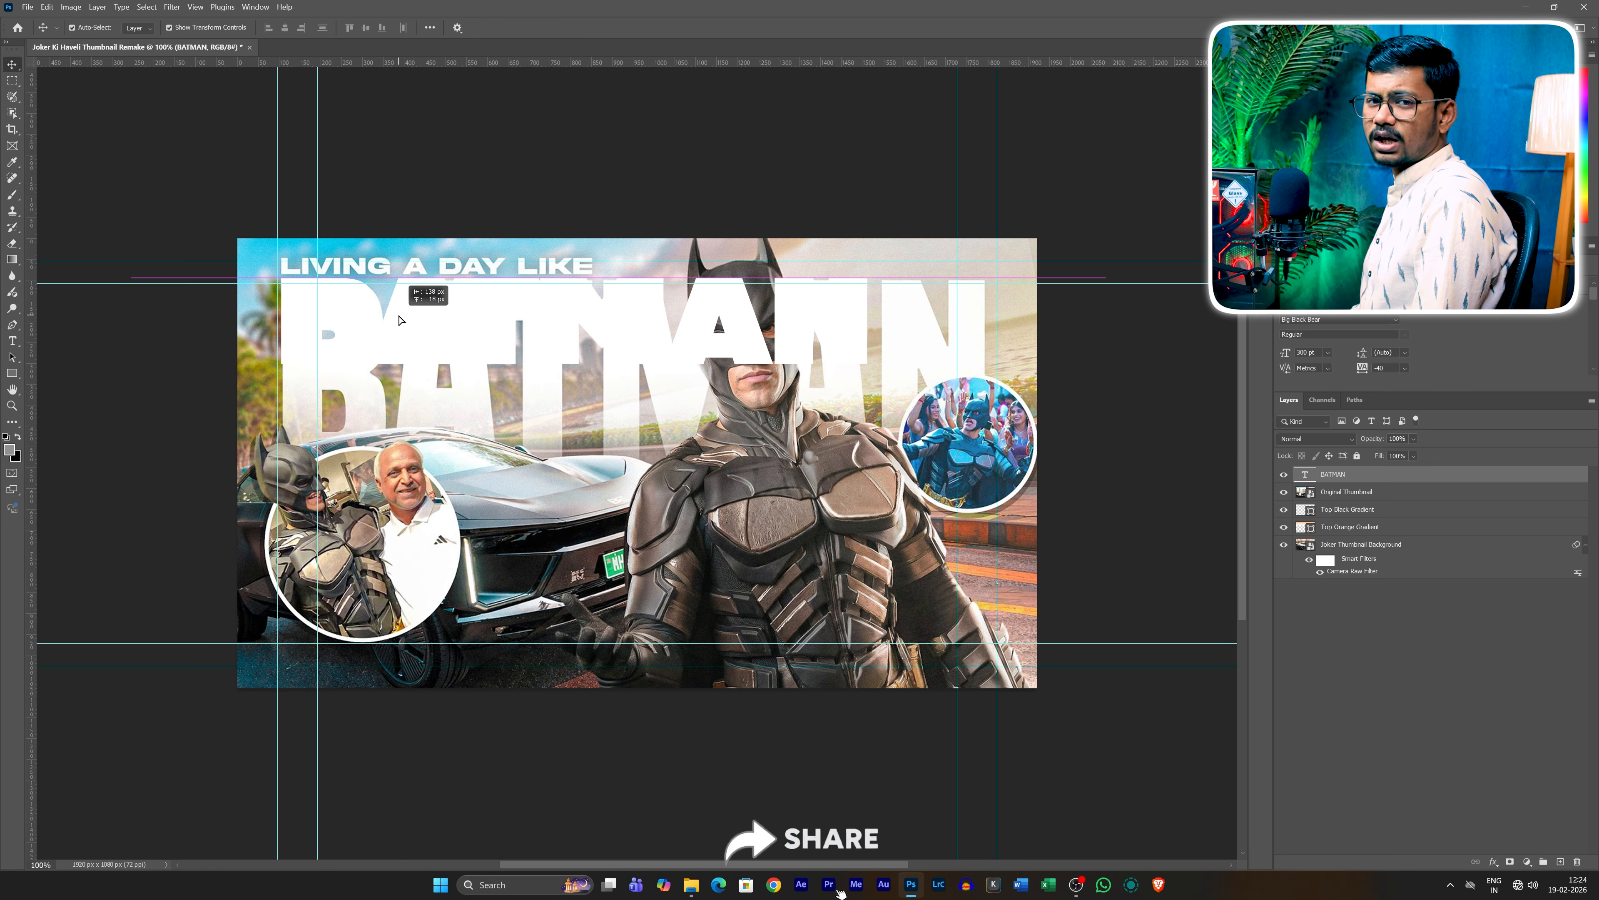
key(ctrl+t)
drag(875, 326, 990, 326)
drag(637, 390, 637, 563)
drag(636, 385, 635, 353)
key(Return)
Step: Set the tracking of the BATMAN text to 0
double_click(1304, 475)
click(1364, 368)
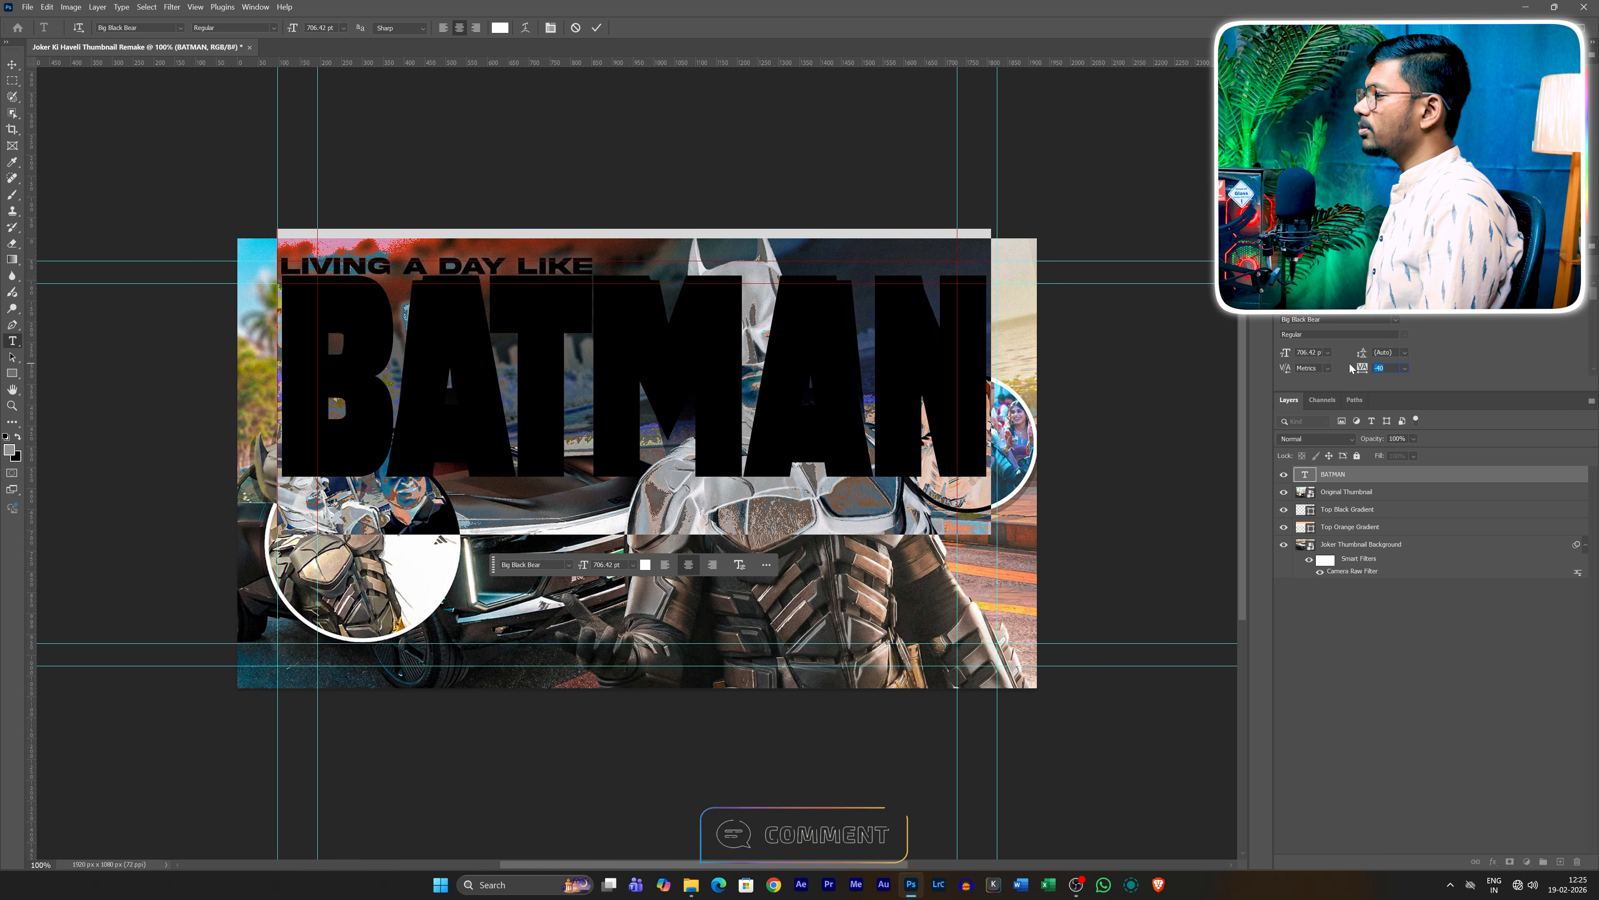
text(-20)
key(Return)
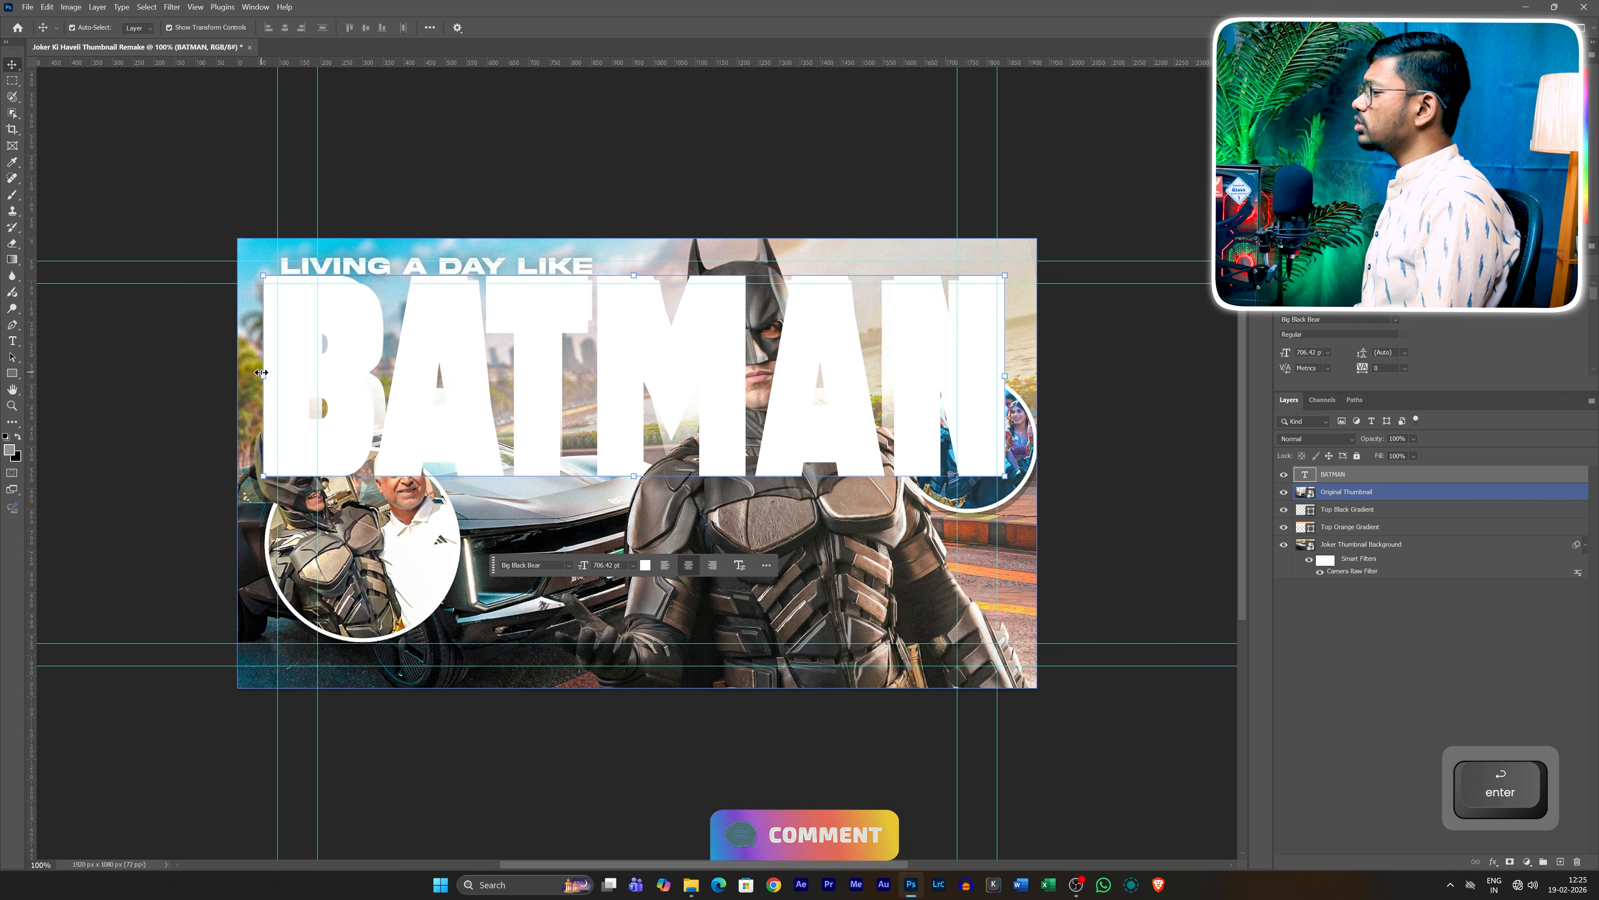
Step: Narrow the BATMAN text from both sides and align it with the reference title's left and right edges
key(ctrl+t)
drag(263, 373, 291, 381)
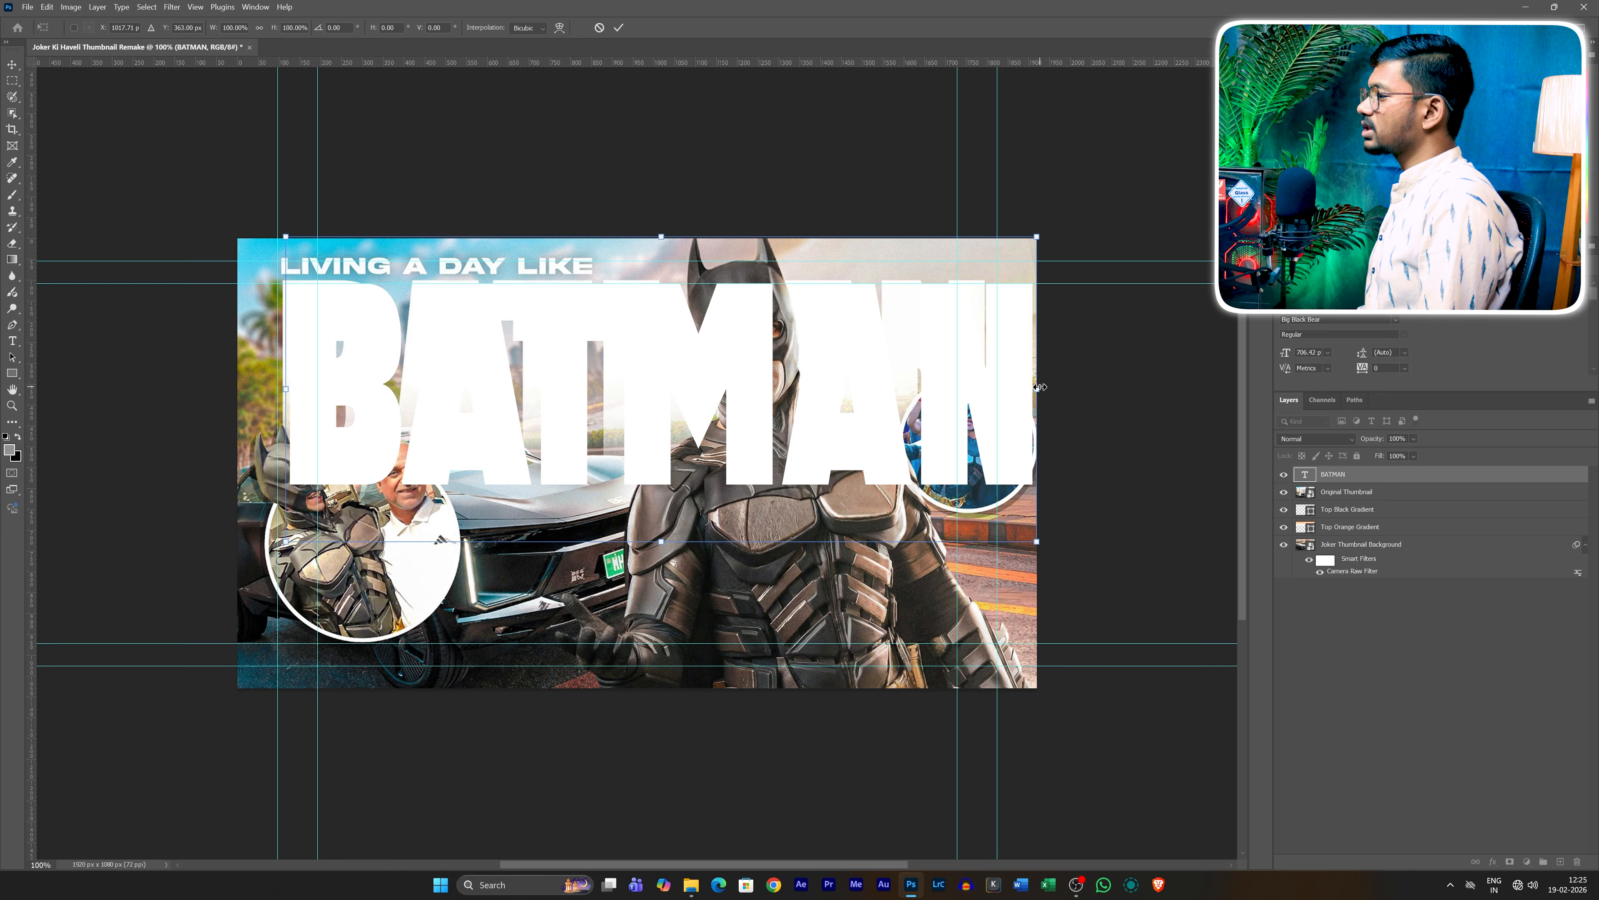
drag(1037, 389, 987, 390)
key(Down)
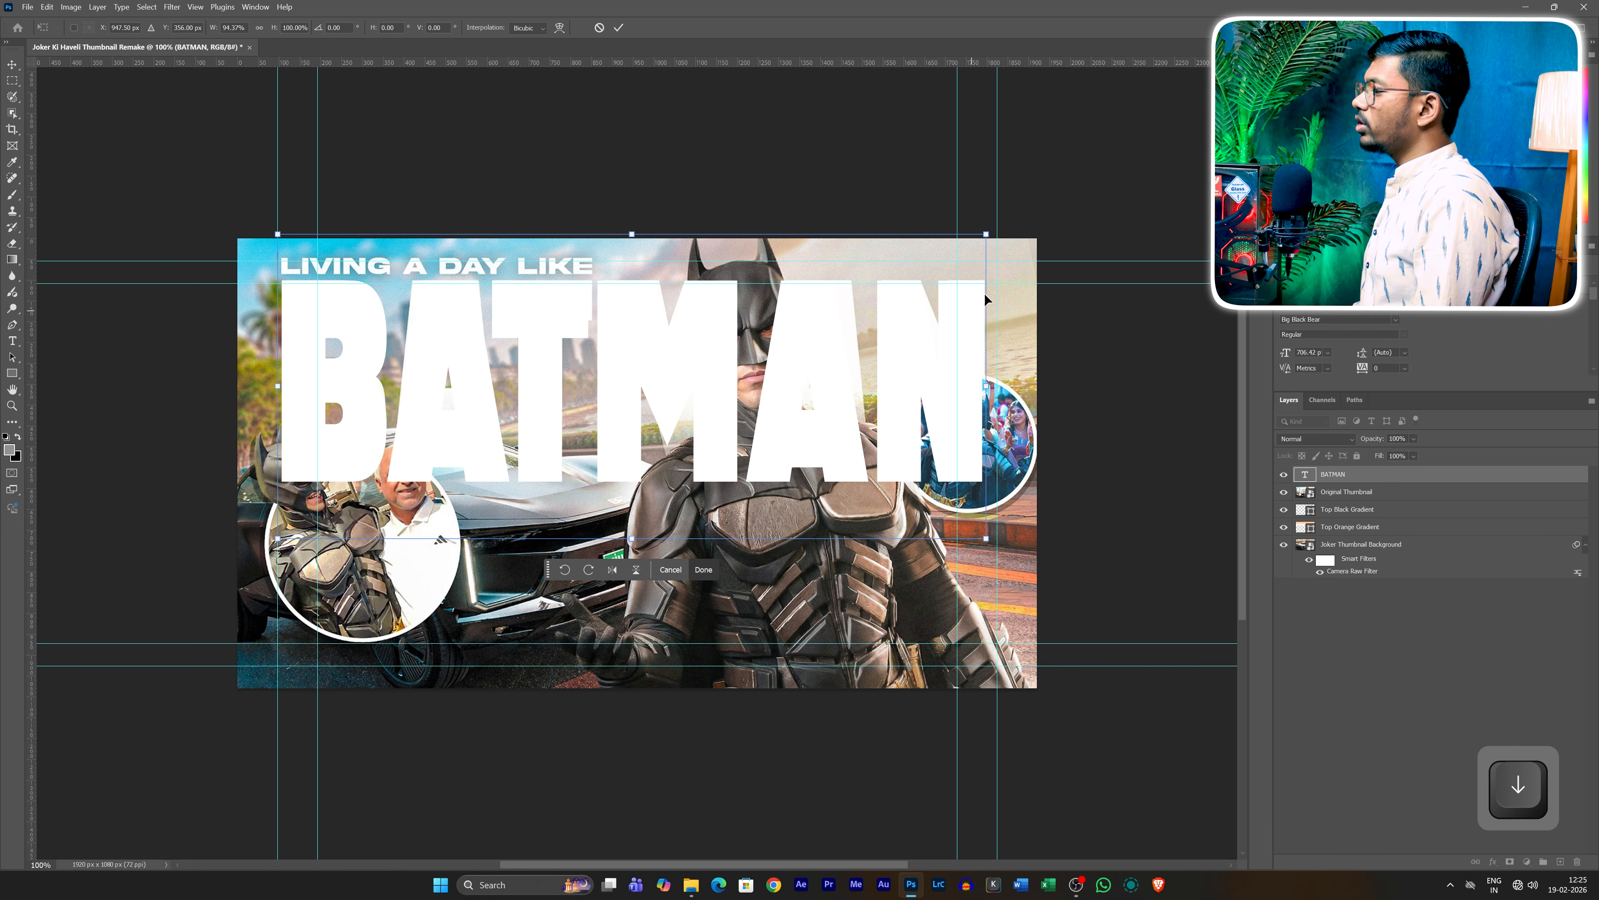
key(Return)
Step: Hide the Original Thumbnail layer and set the BATMAN text layer's blend mode to Overlay
click(1284, 491)
click(1316, 438)
click(1296, 615)
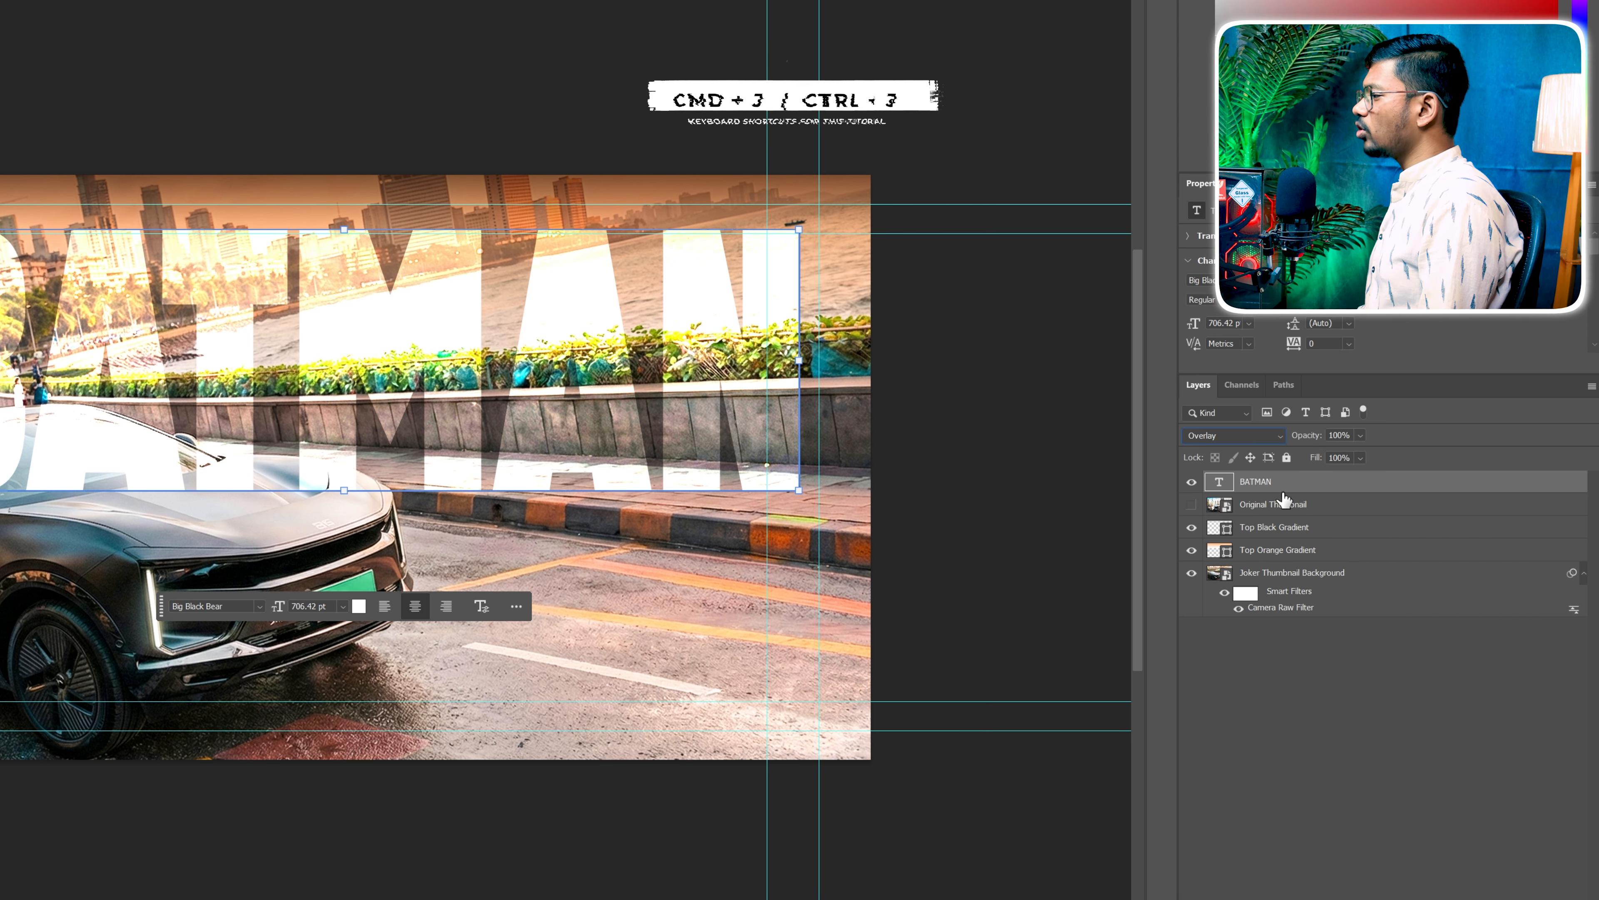
Step: Duplicate the BATMAN text layer and set the copy's blend mode to Normal
key(ctrl+j)
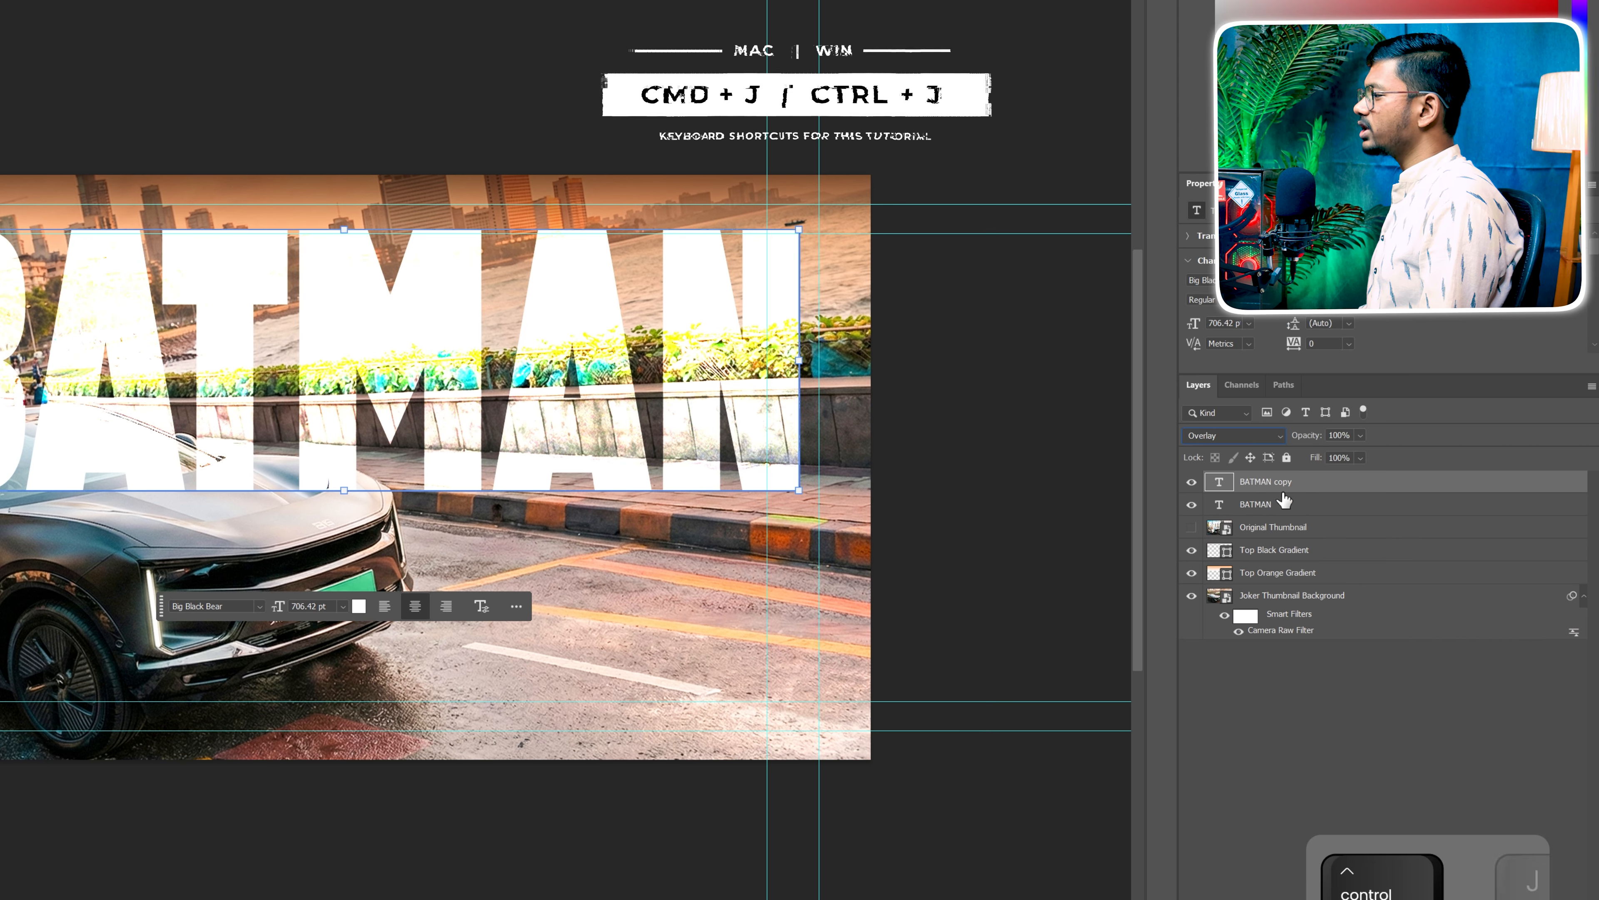
click(1228, 435)
click(1226, 448)
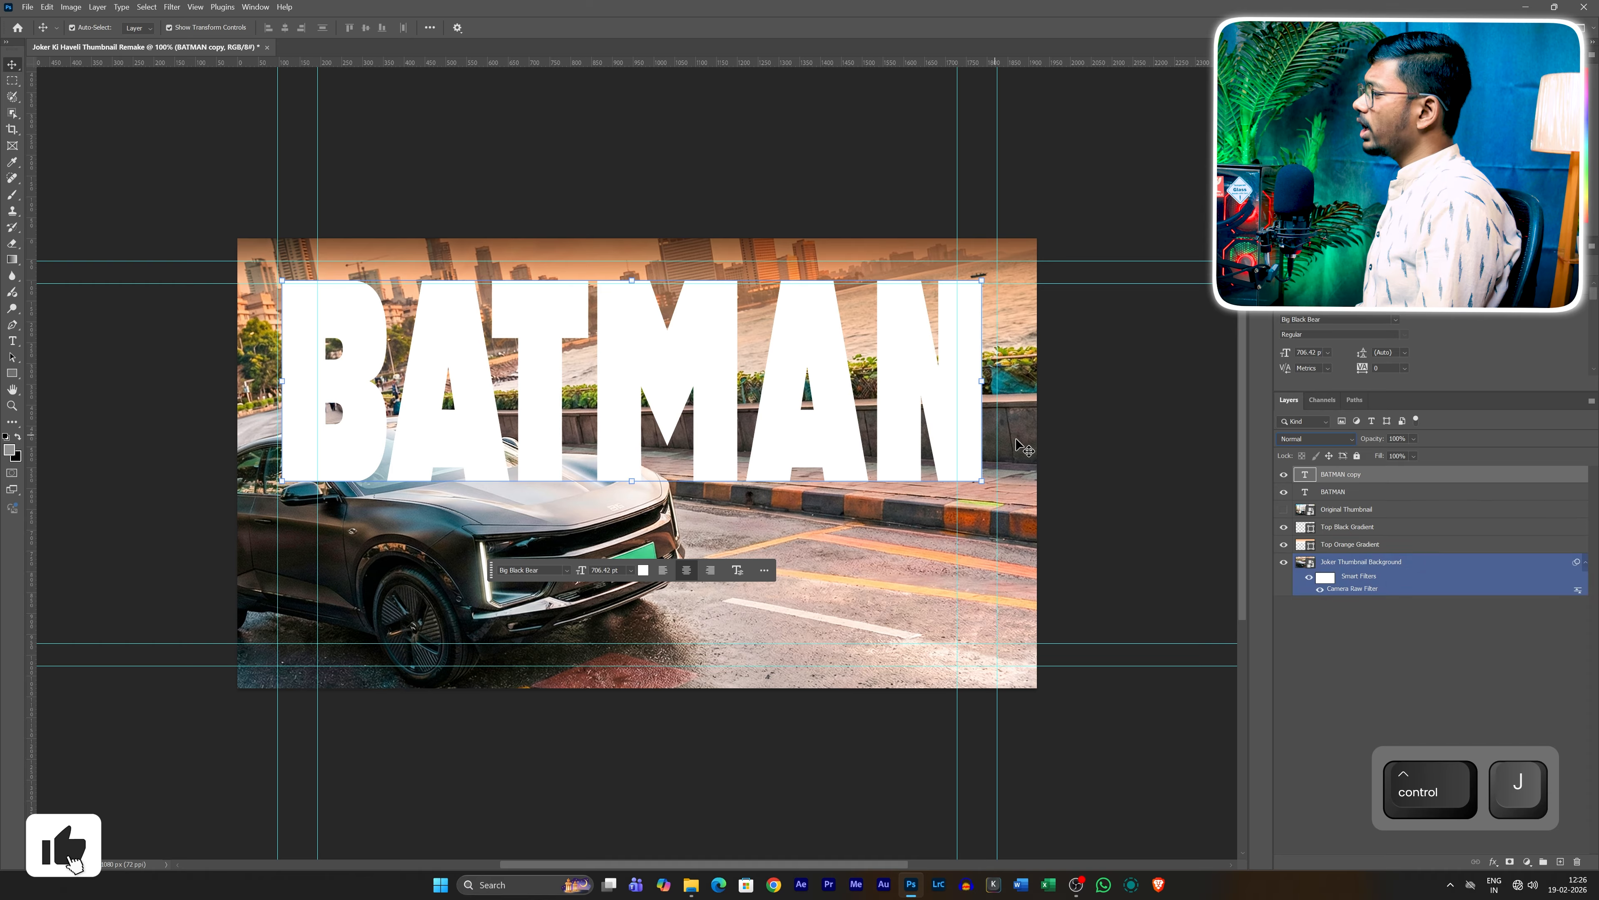
Step: Rasterize the BATMAN copy layer and softly erase its lower part across the full width of the lettering
click(12, 244)
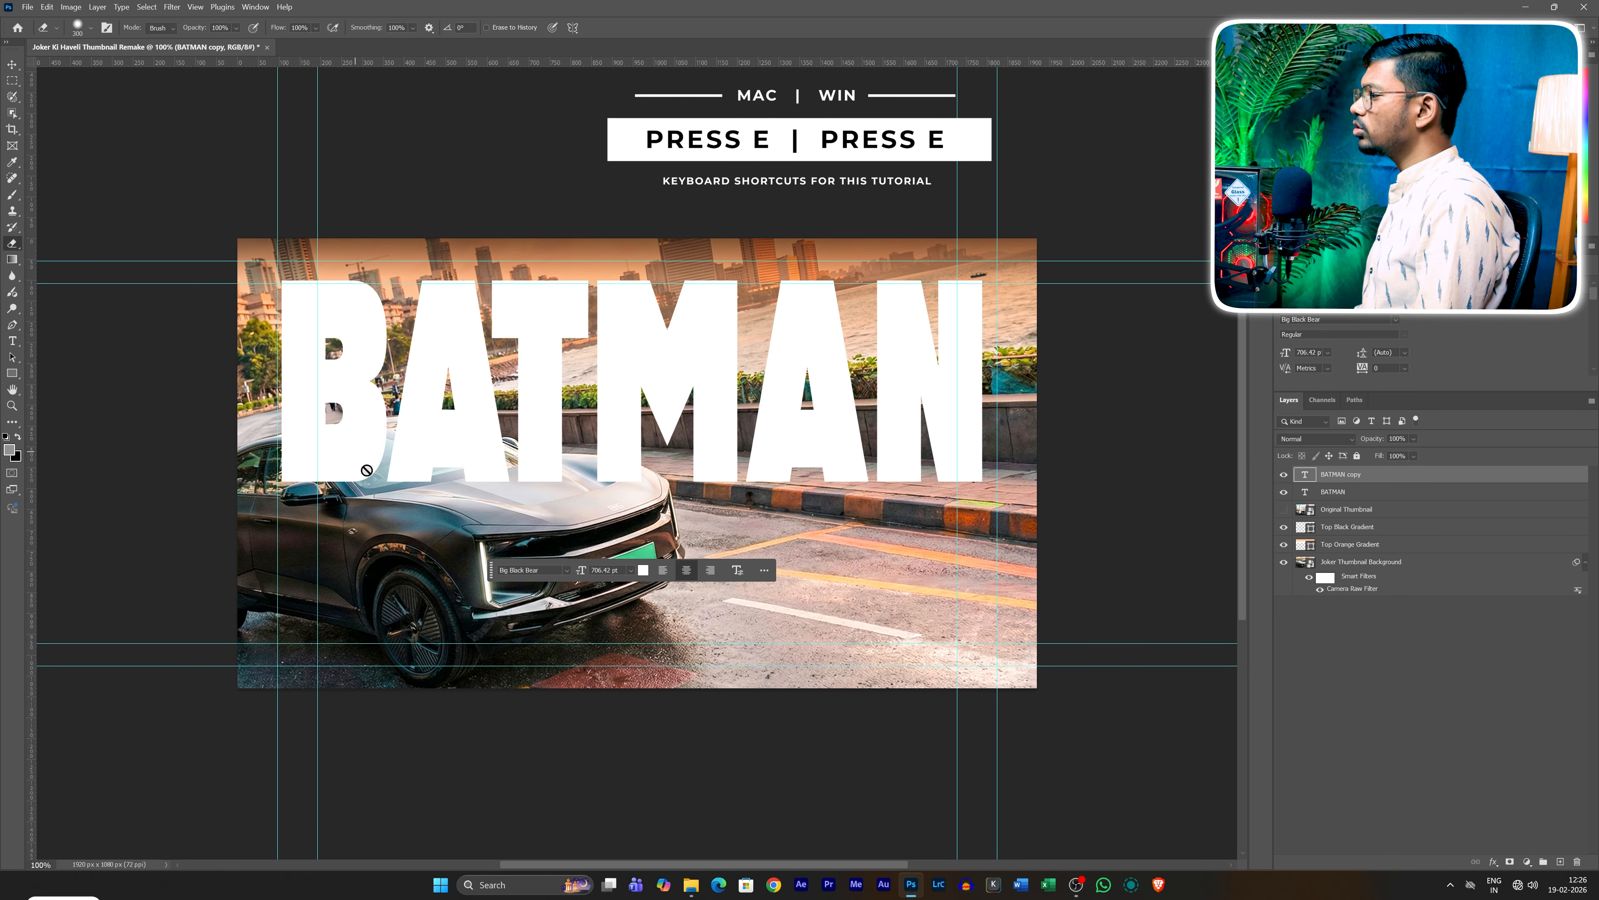
click(340, 476)
click(789, 329)
drag(252, 454, 1033, 453)
Step: Duplicate the Joker Thumbnail Background layer and move the copy to the top of the layer stack
click(1430, 563)
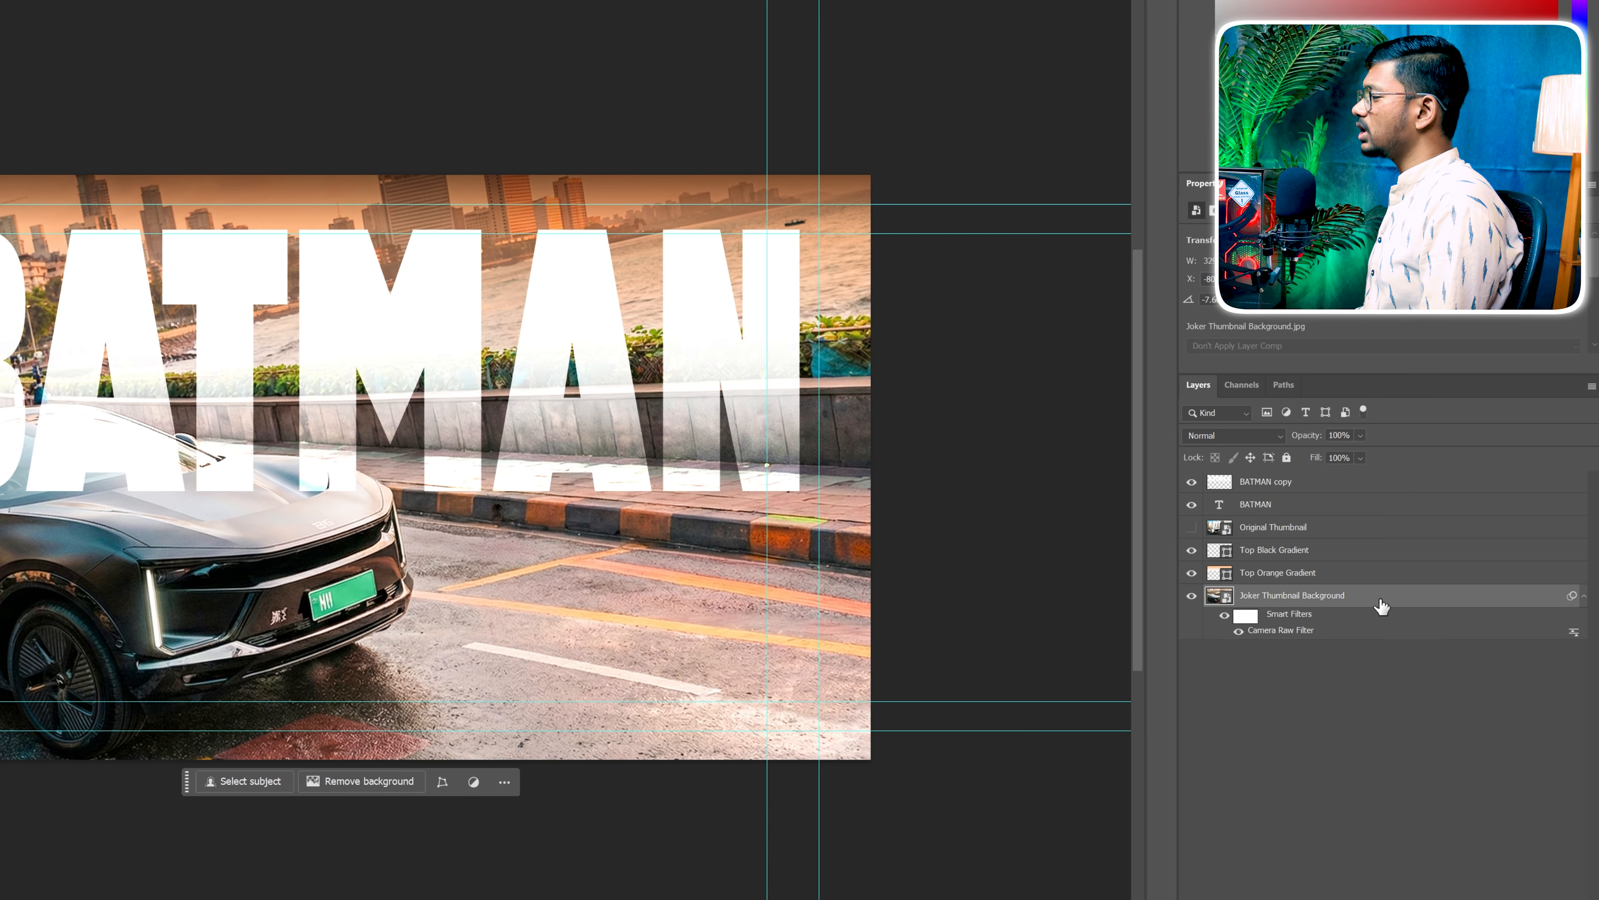
key(ctrl+j)
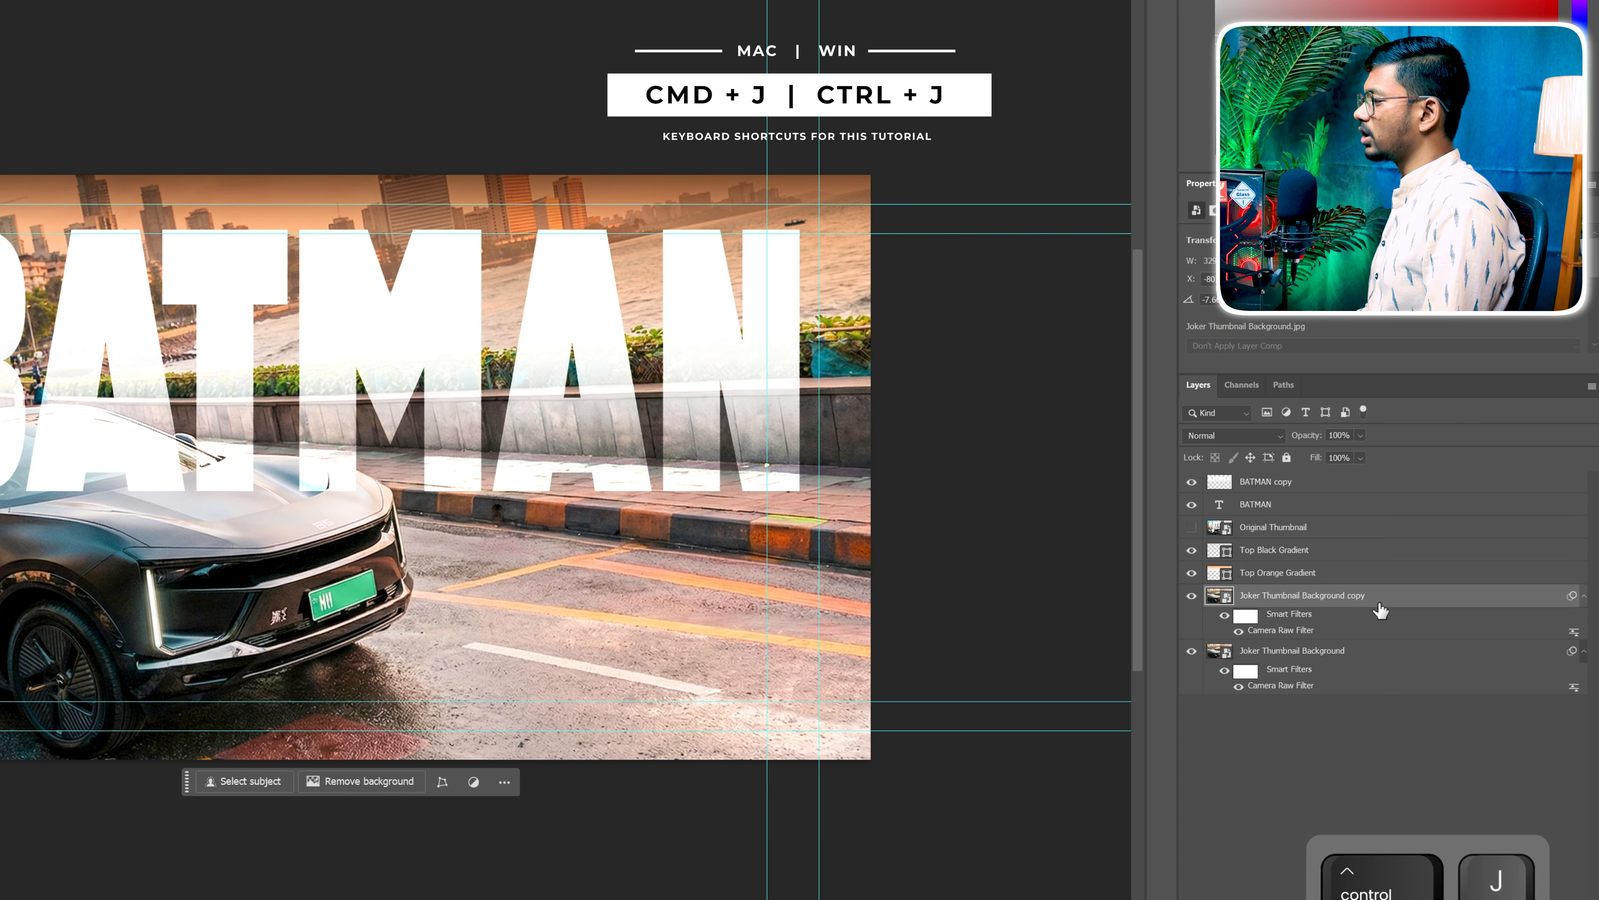
drag(1379, 603, 1376, 474)
Step: Select the car on the background copy with the Object Selection tool and mask the layer to that selection
key(w)
click(83, 568)
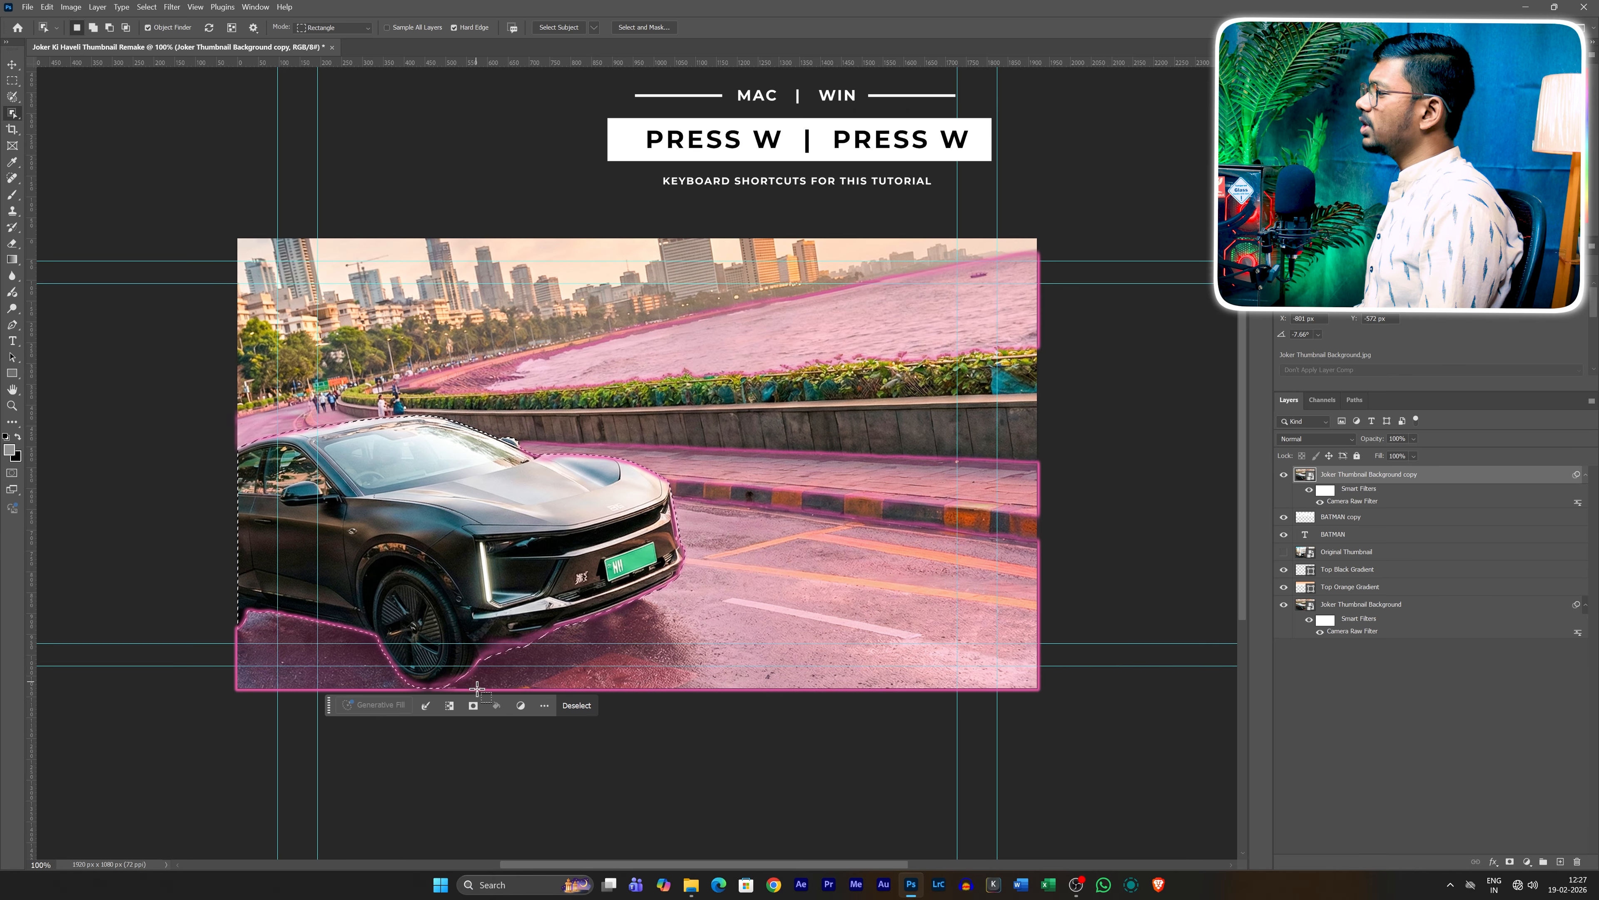
click(473, 706)
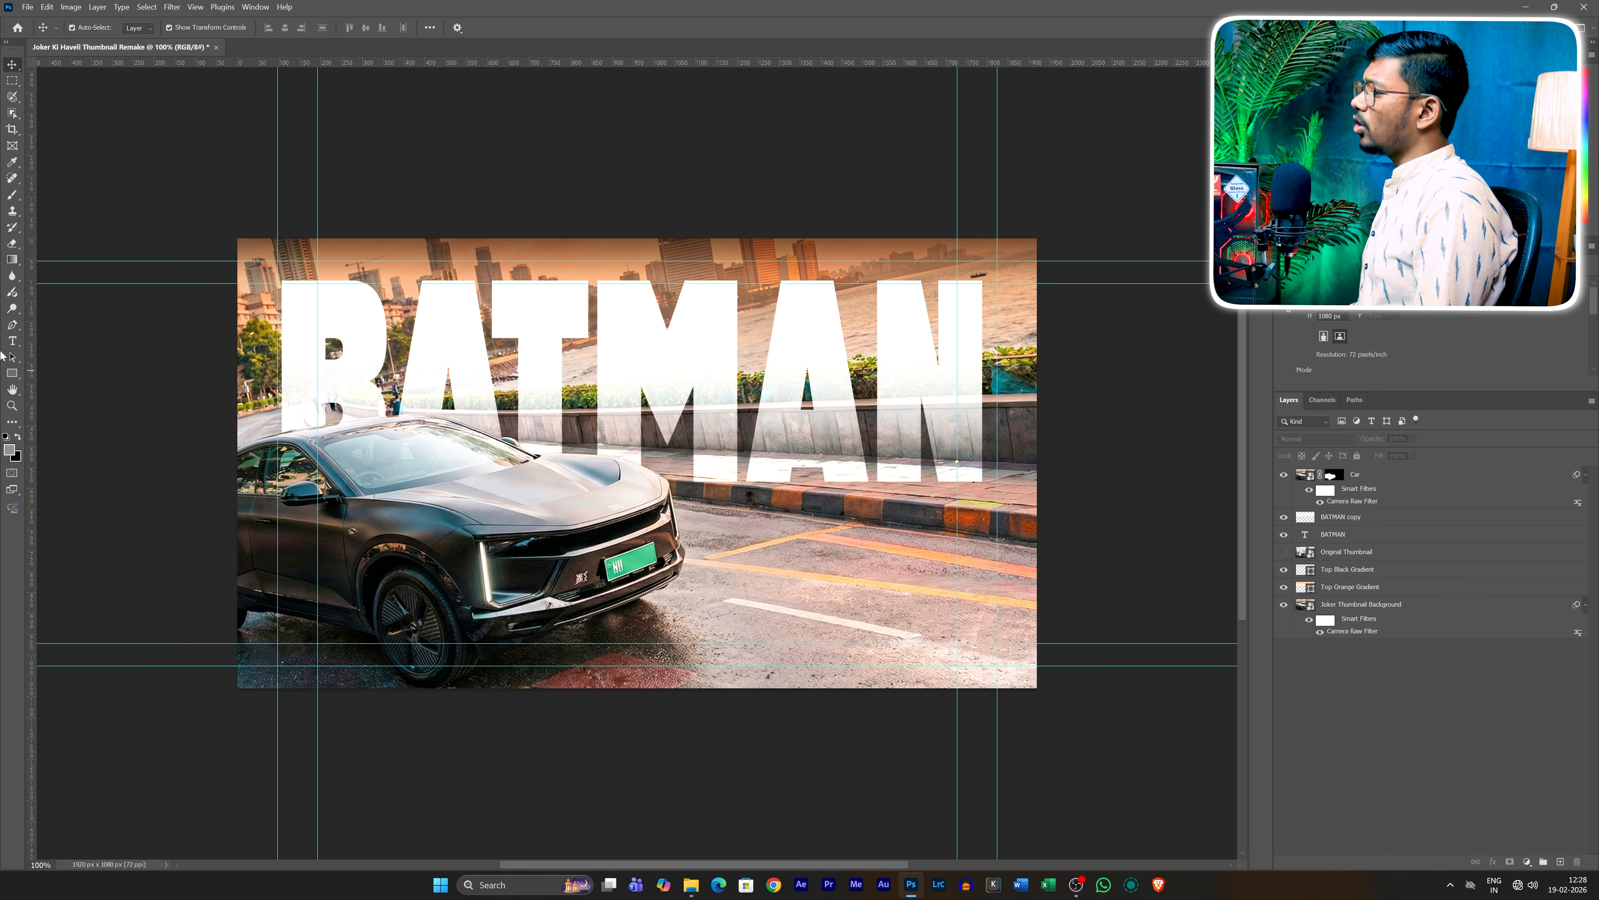
Step: Show the Original Thumbnail layer and add the text LIVING A DAY LIKE over the car
click(10, 341)
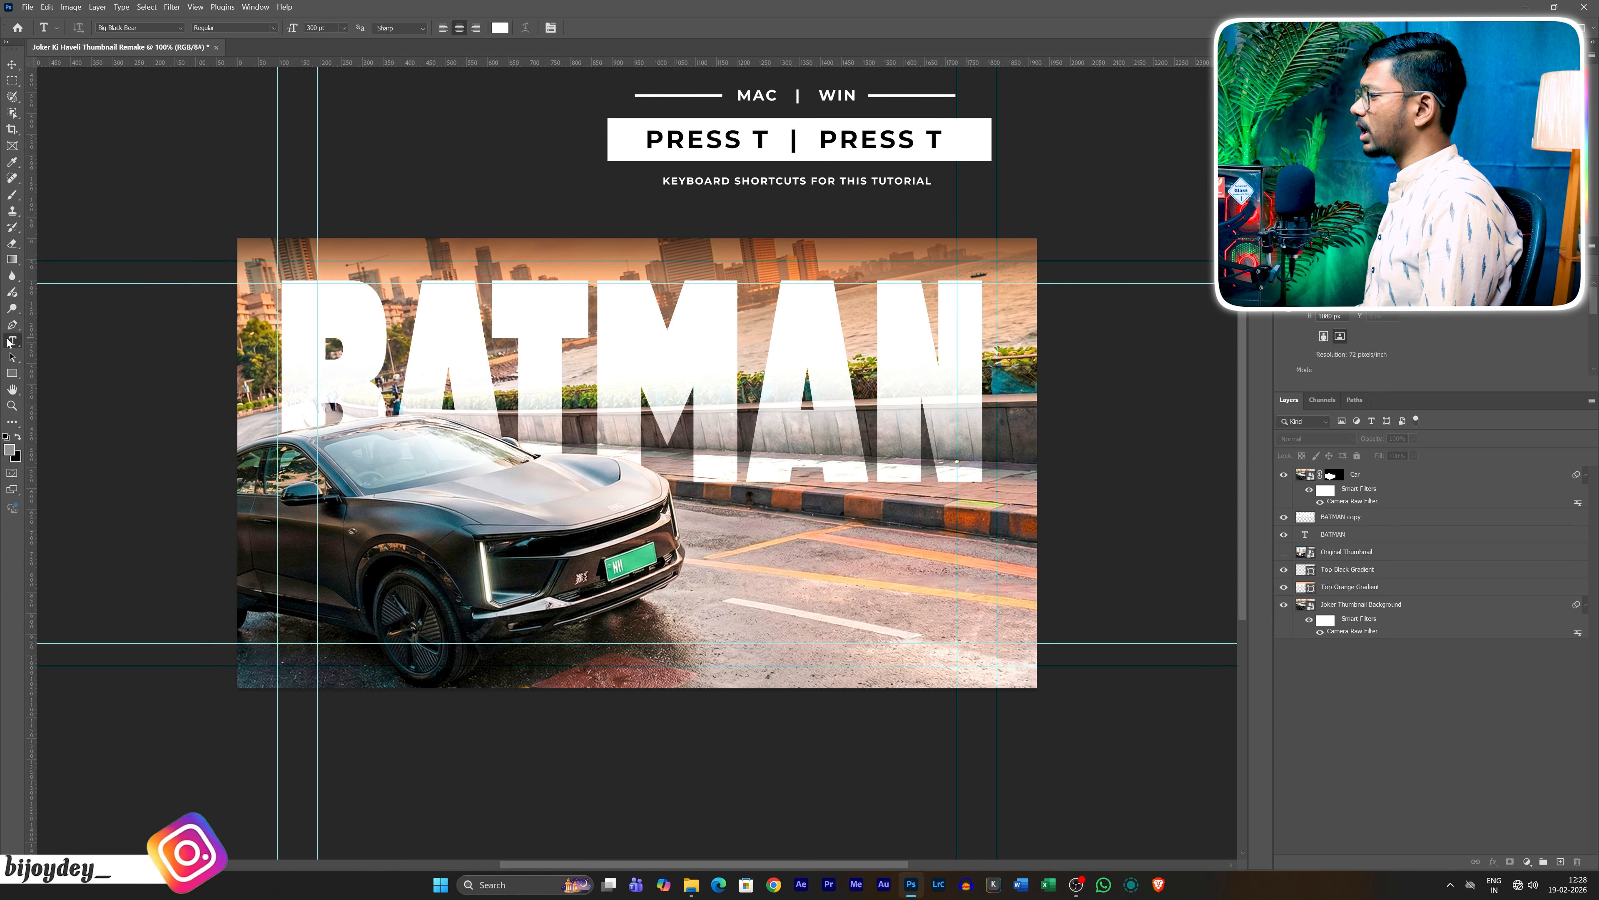
key(ctrl+z)
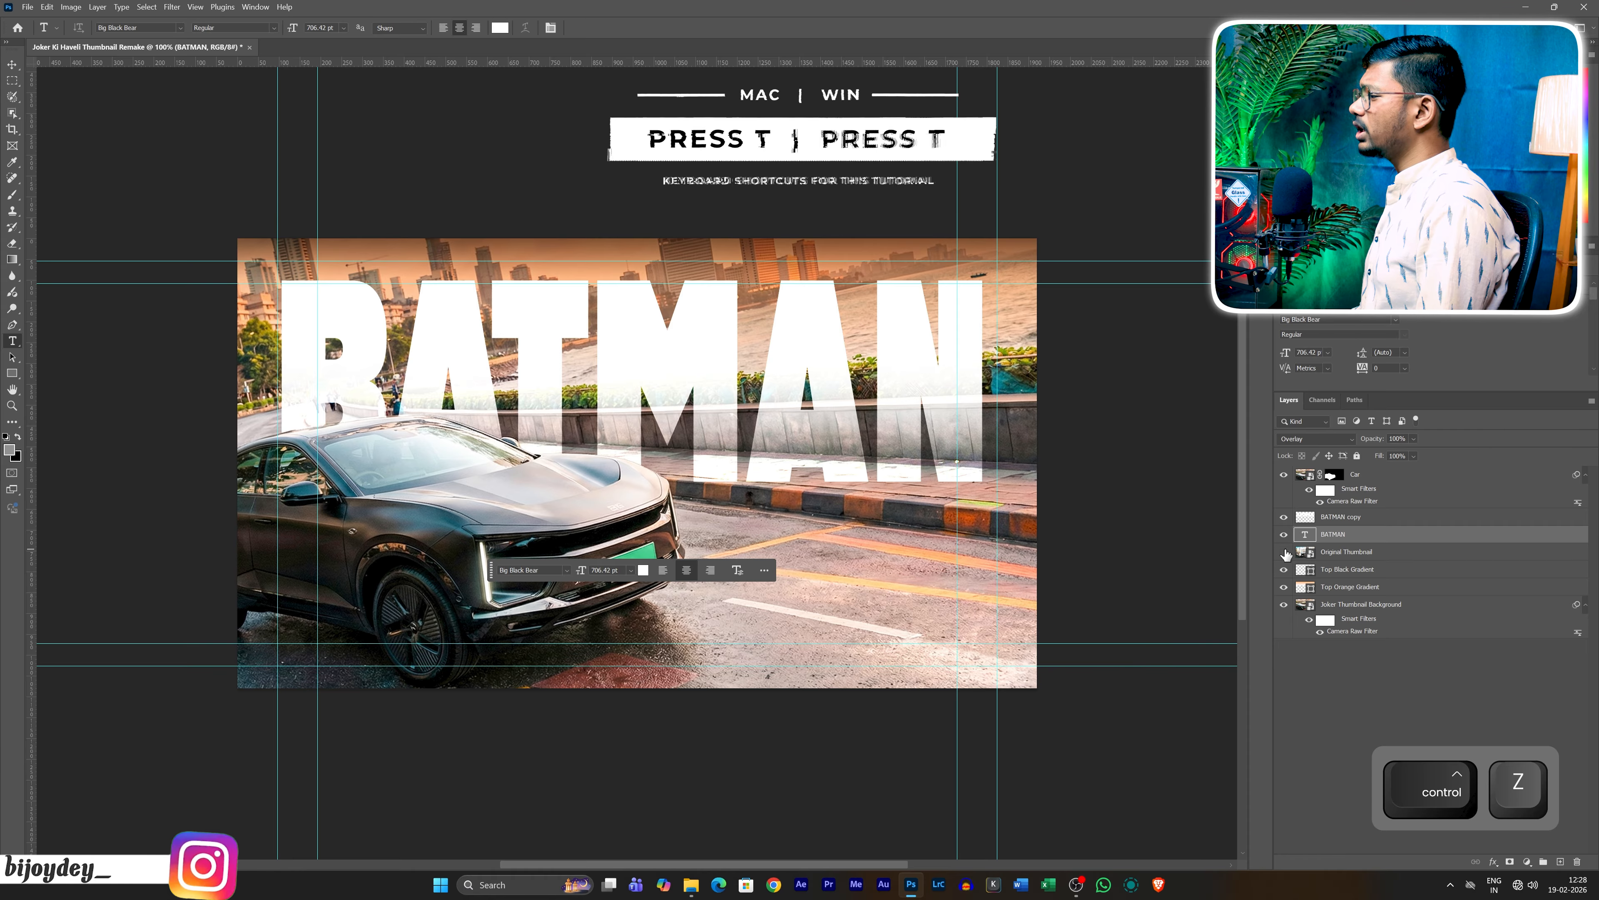
click(1284, 551)
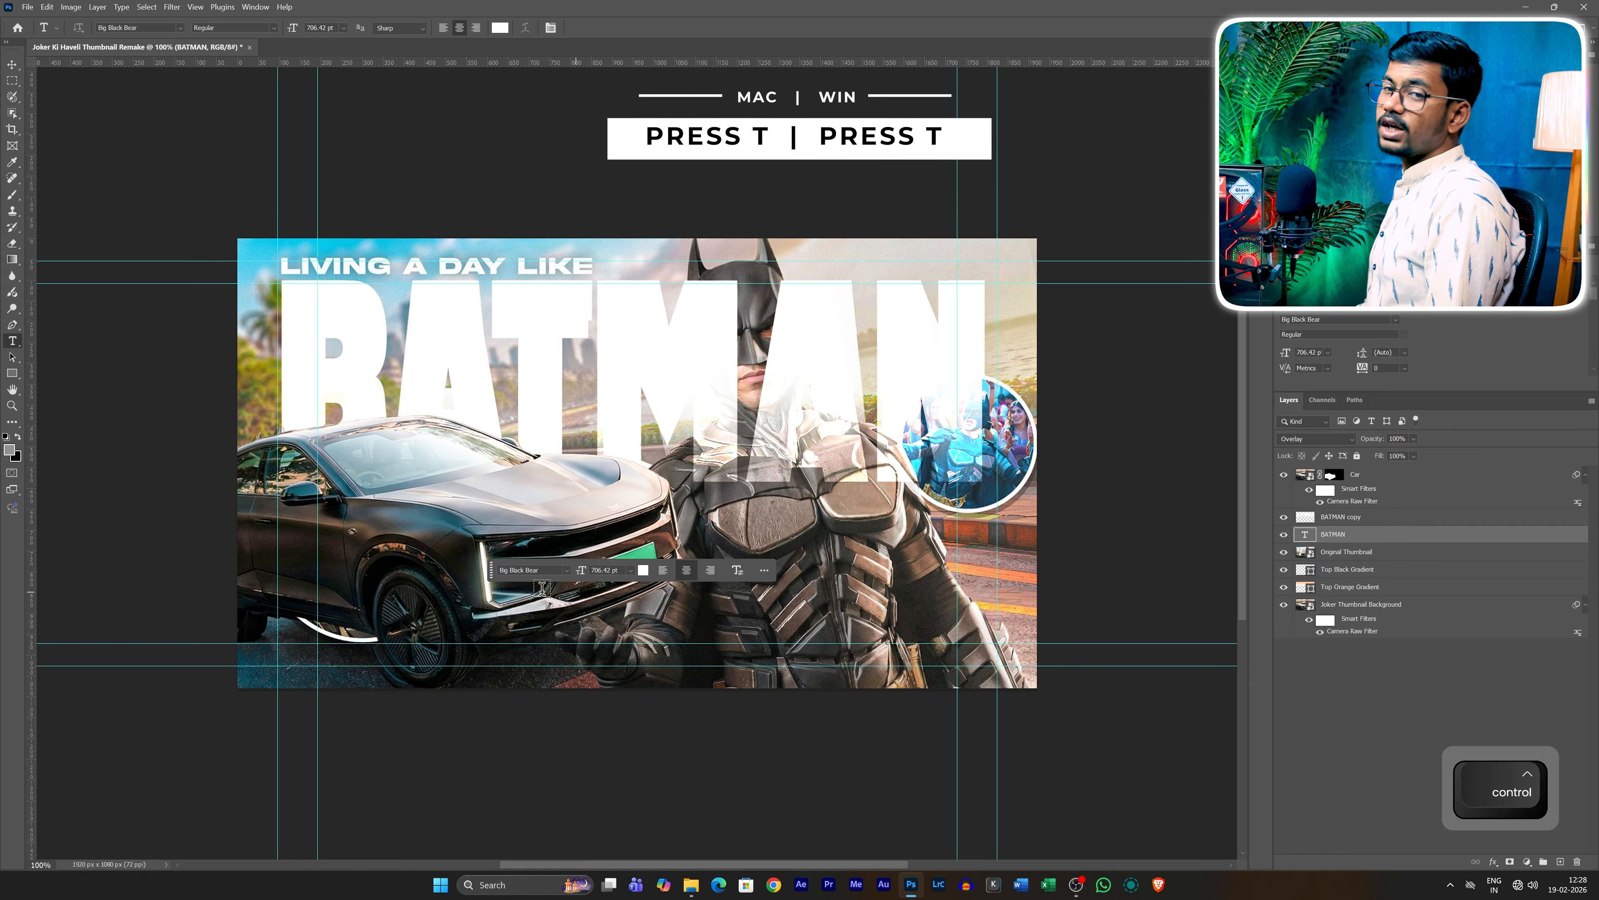
click(399, 605)
text(LIVING A DAY LIKE)
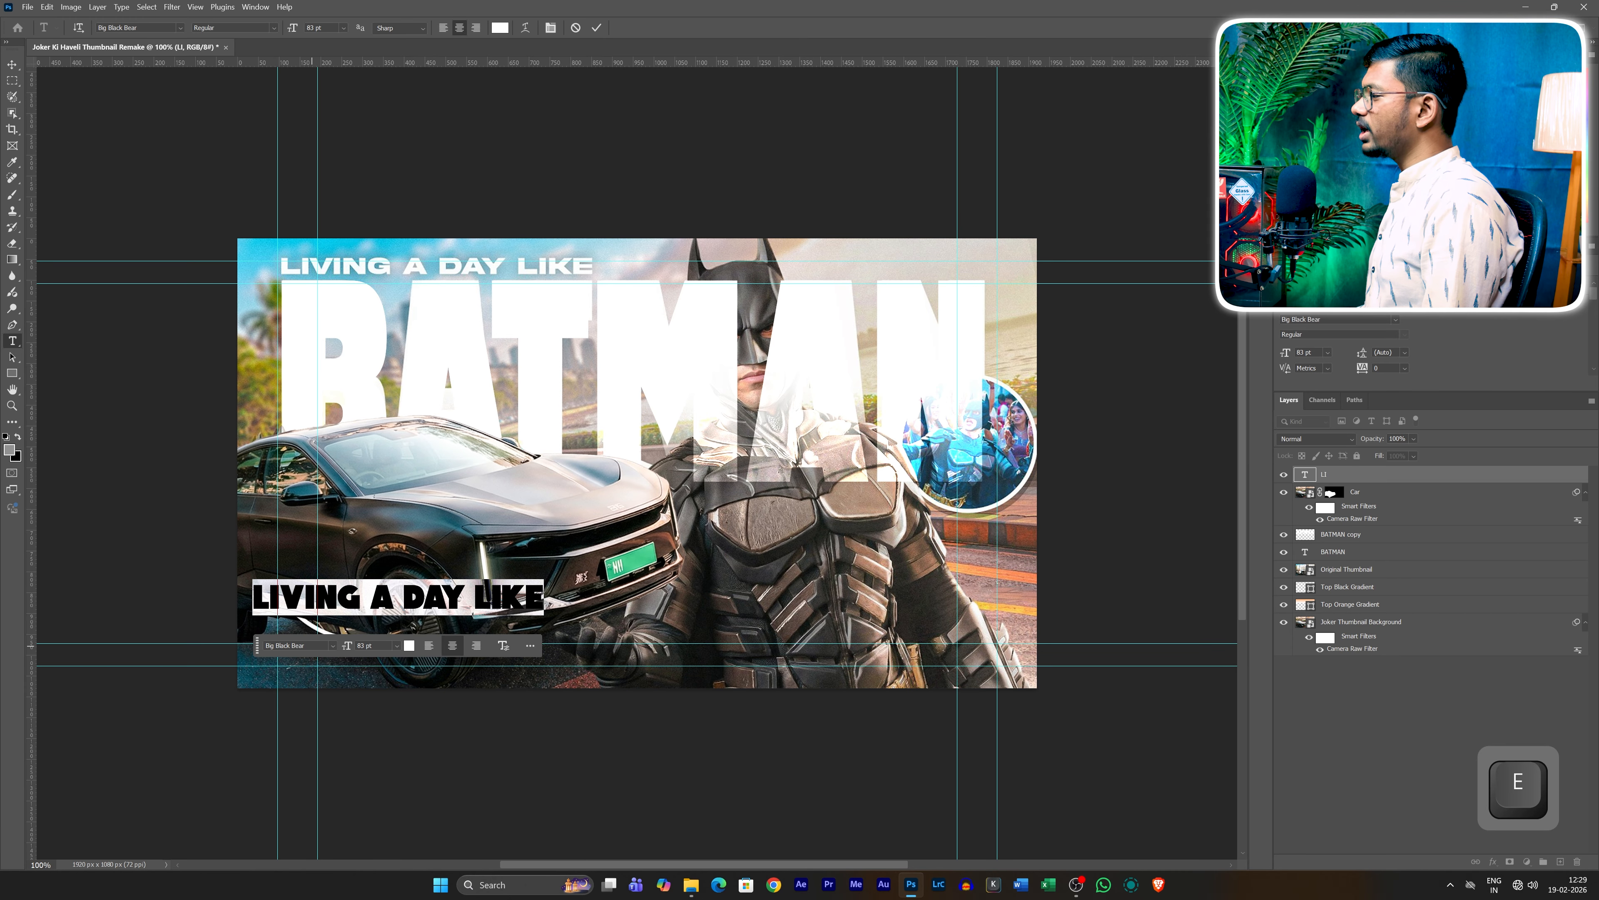
Step: Set the LIVING A DAY LIKE text's font to Arial Black and commit the text
click(312, 645)
text(arial black)
key(ctrl+Return)
Step: Move the LIVING A DAY LIKE text above BATMAN and scale it to match the reference tagline
key(v)
drag(431, 597, 491, 264)
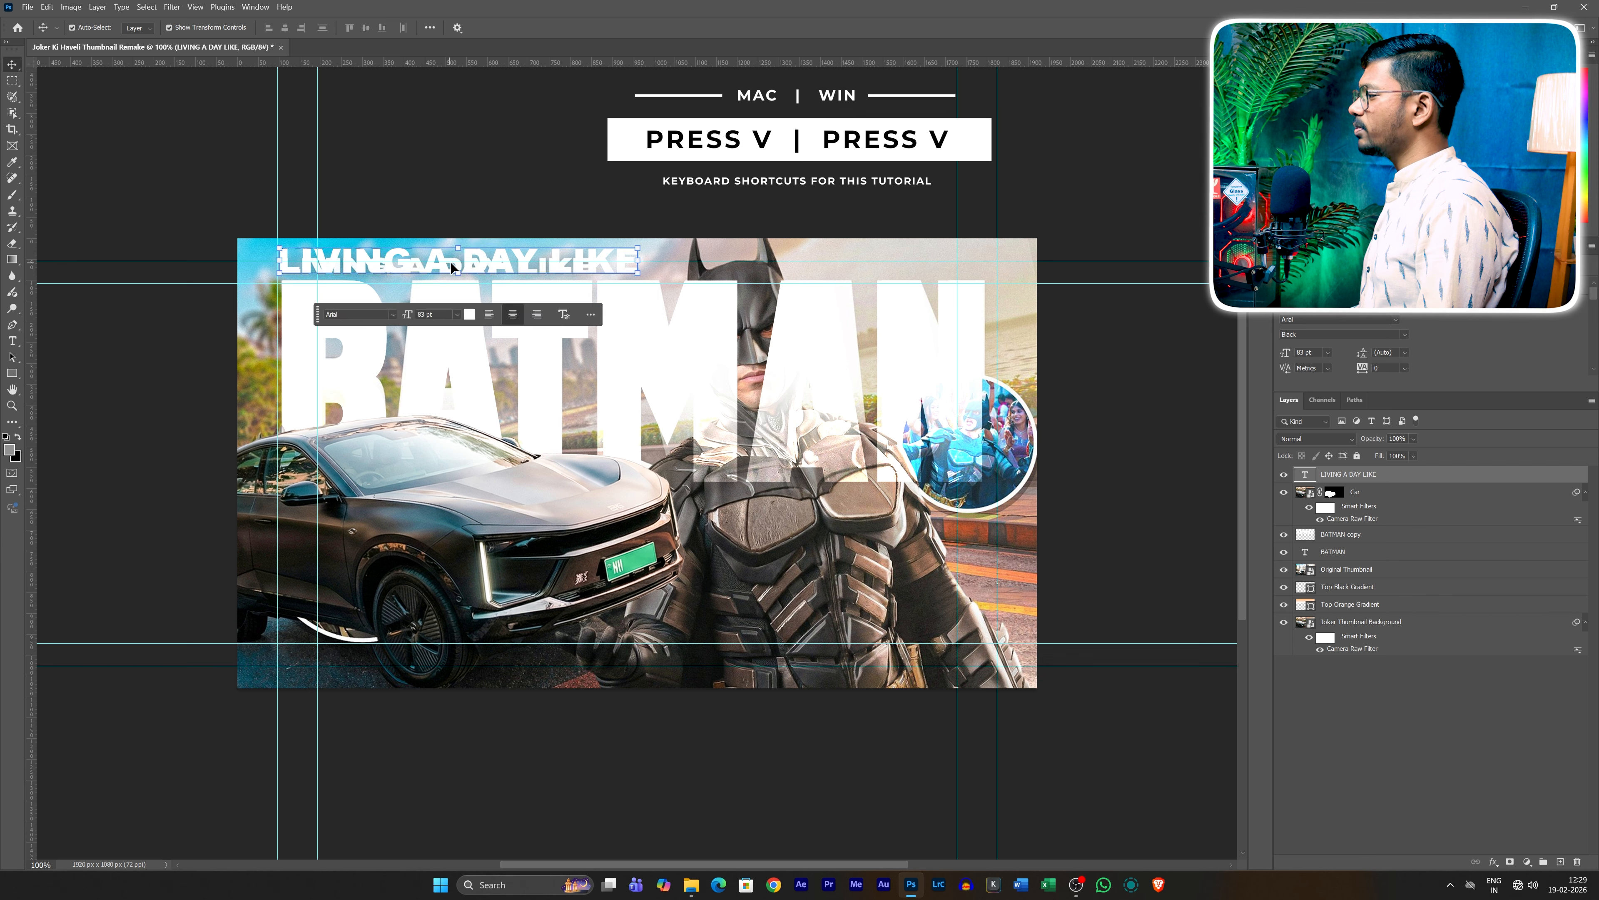
key(ctrl+t)
drag(640, 264, 590, 267)
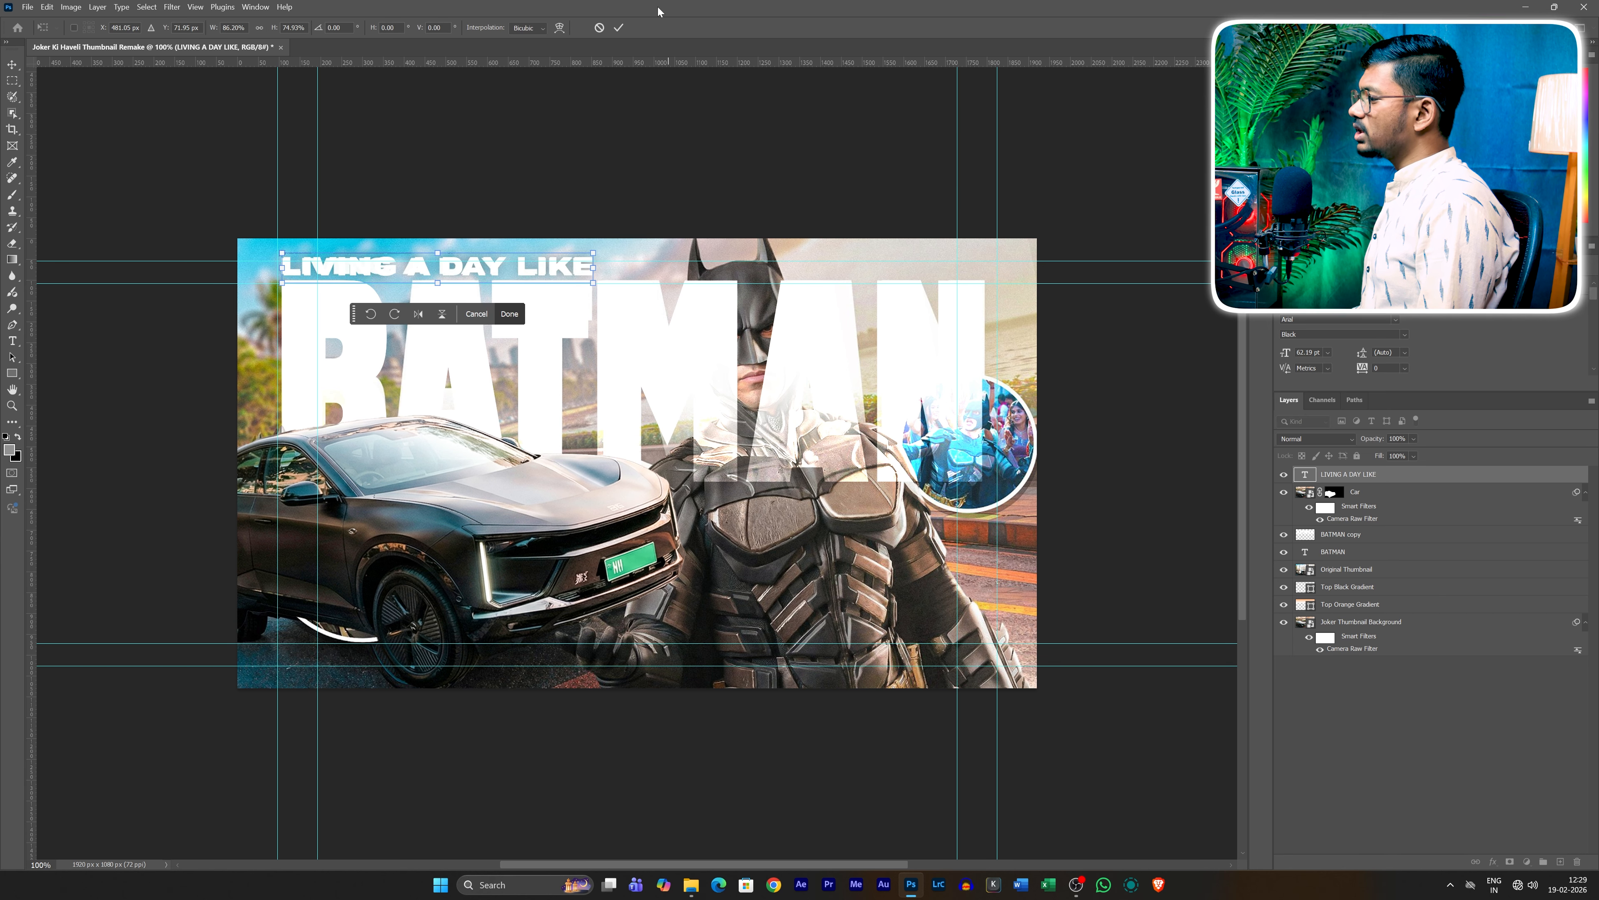
click(620, 28)
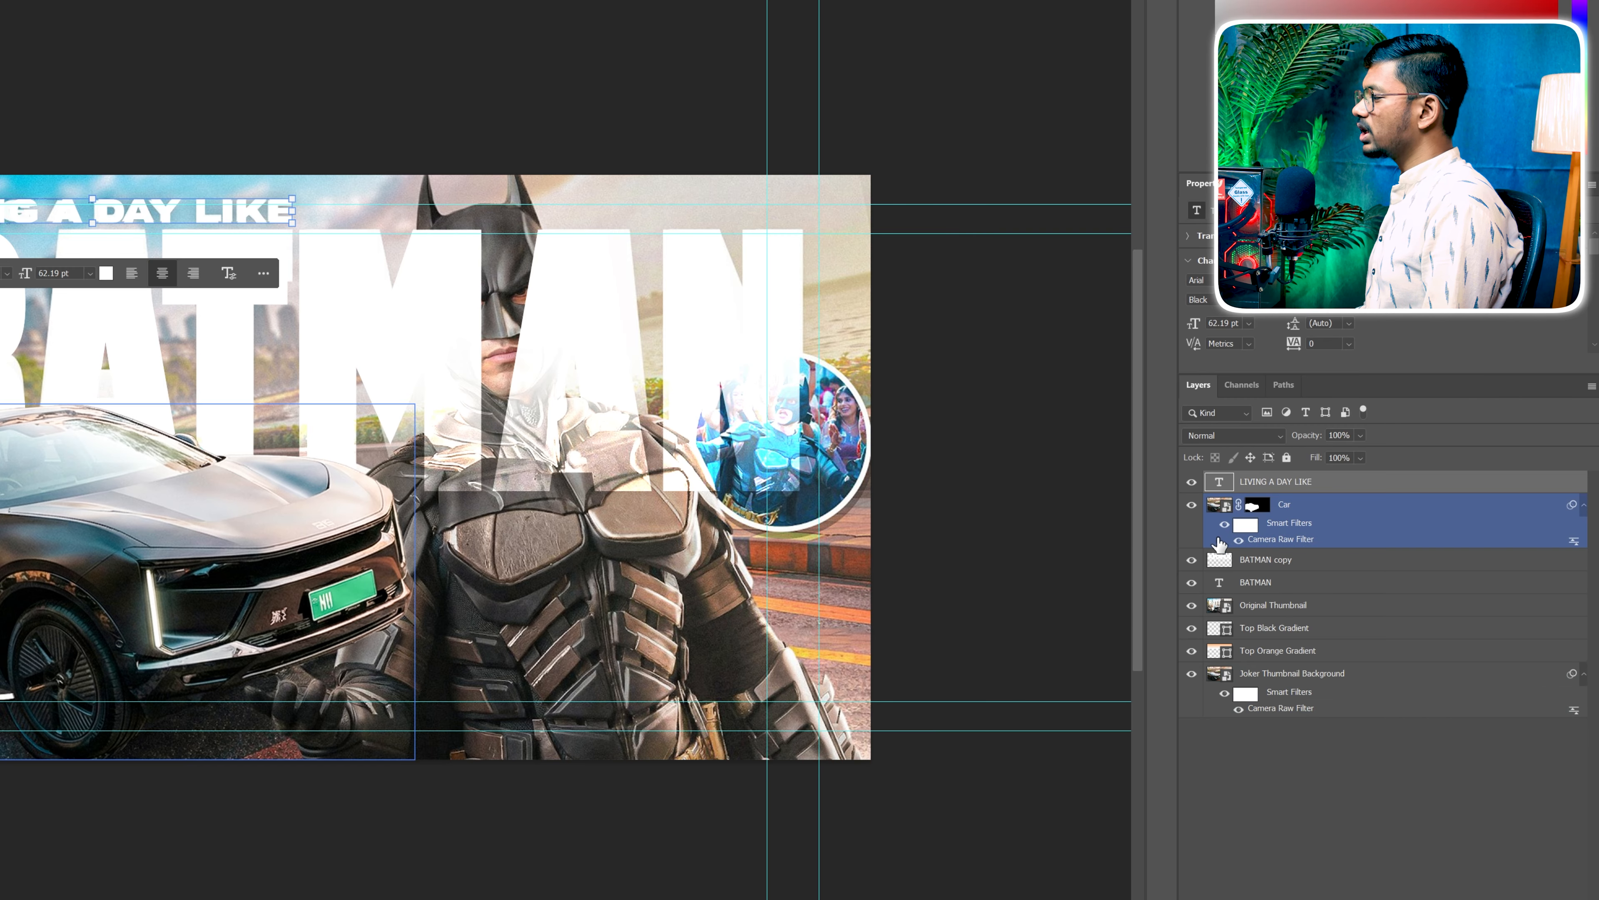
Step: Hide the Original Thumbnail and give the LIVING A DAY LIKE text a white Color Dodge Inner Glow with 20% choke and 15 px size
click(1191, 605)
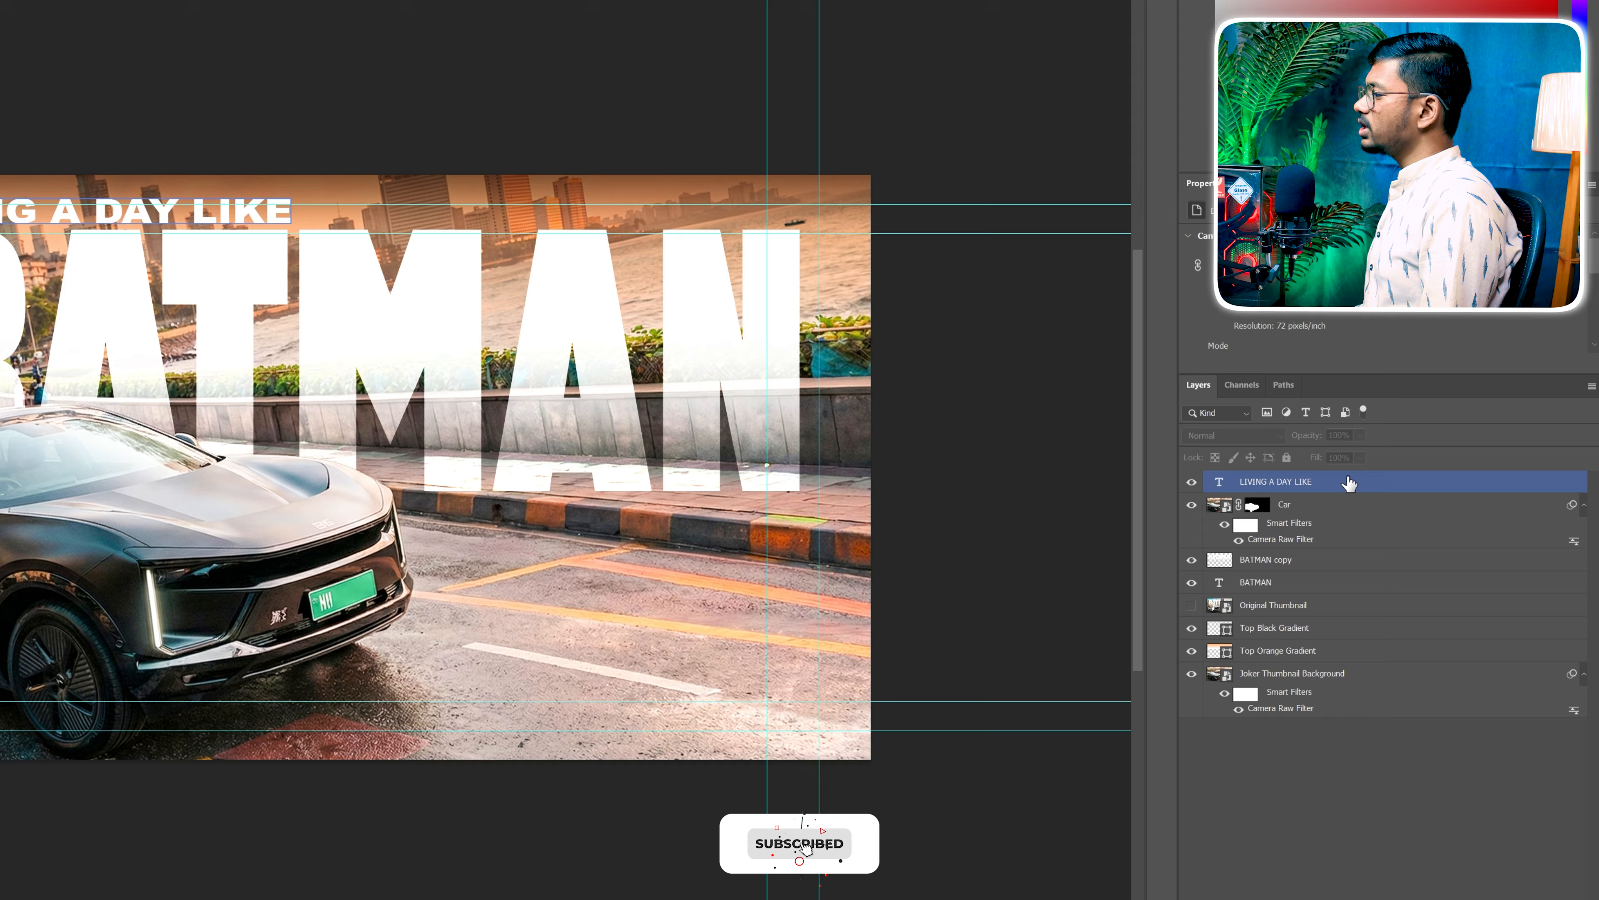
double_click(1354, 481)
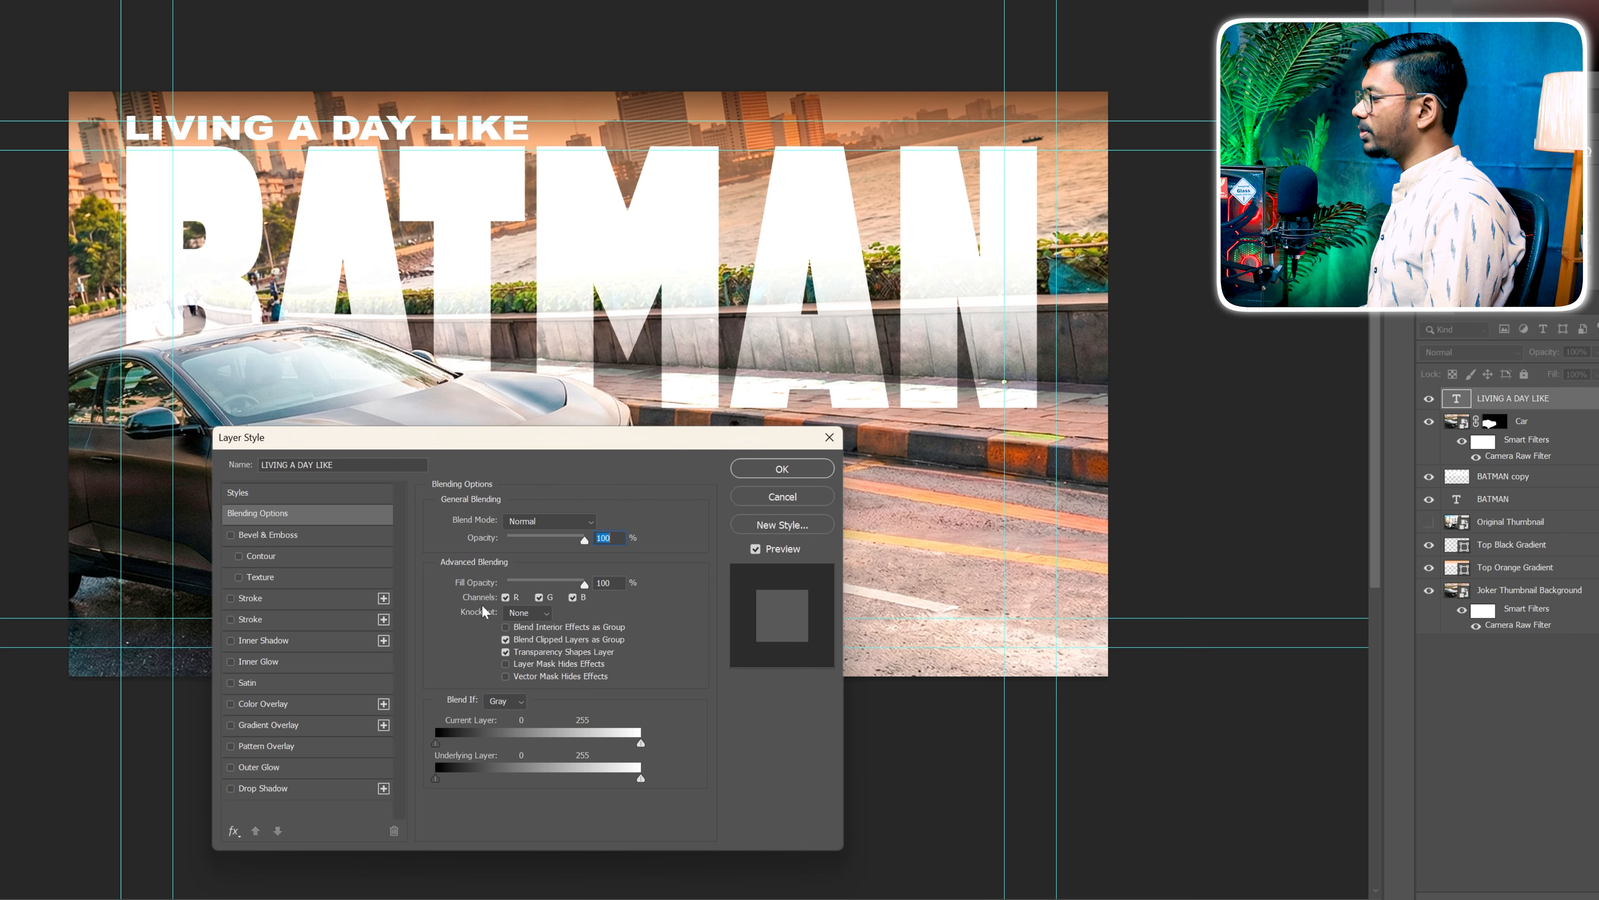
click(285, 662)
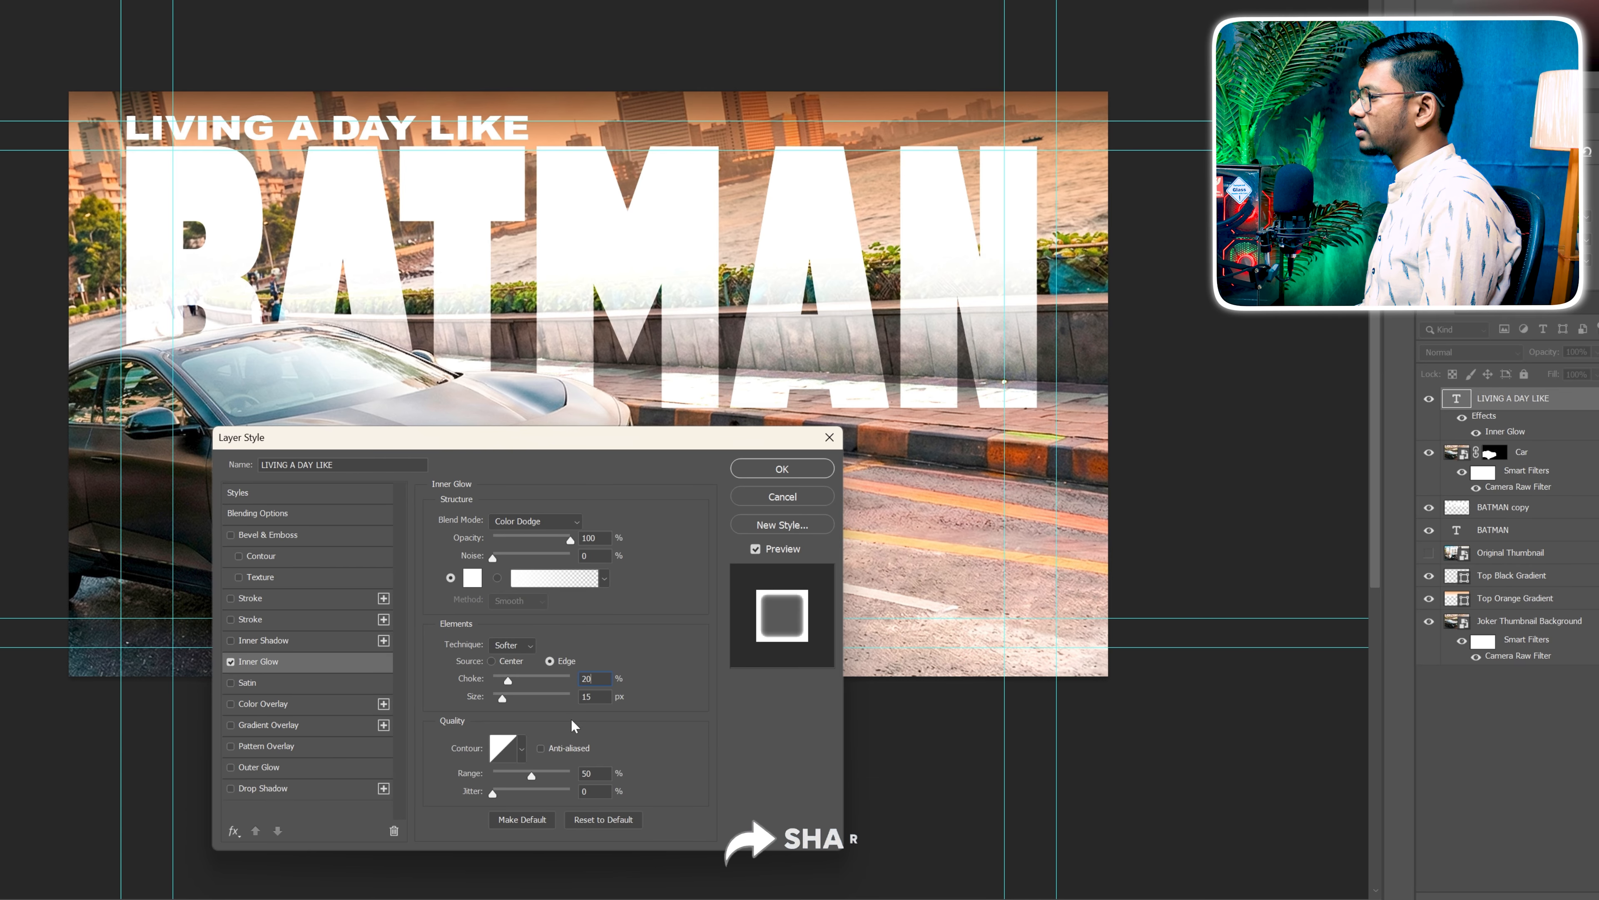
Step: Add an Outer Glow to the LIVING A DAY LIKE text and set its glow color to AC6633
click(259, 767)
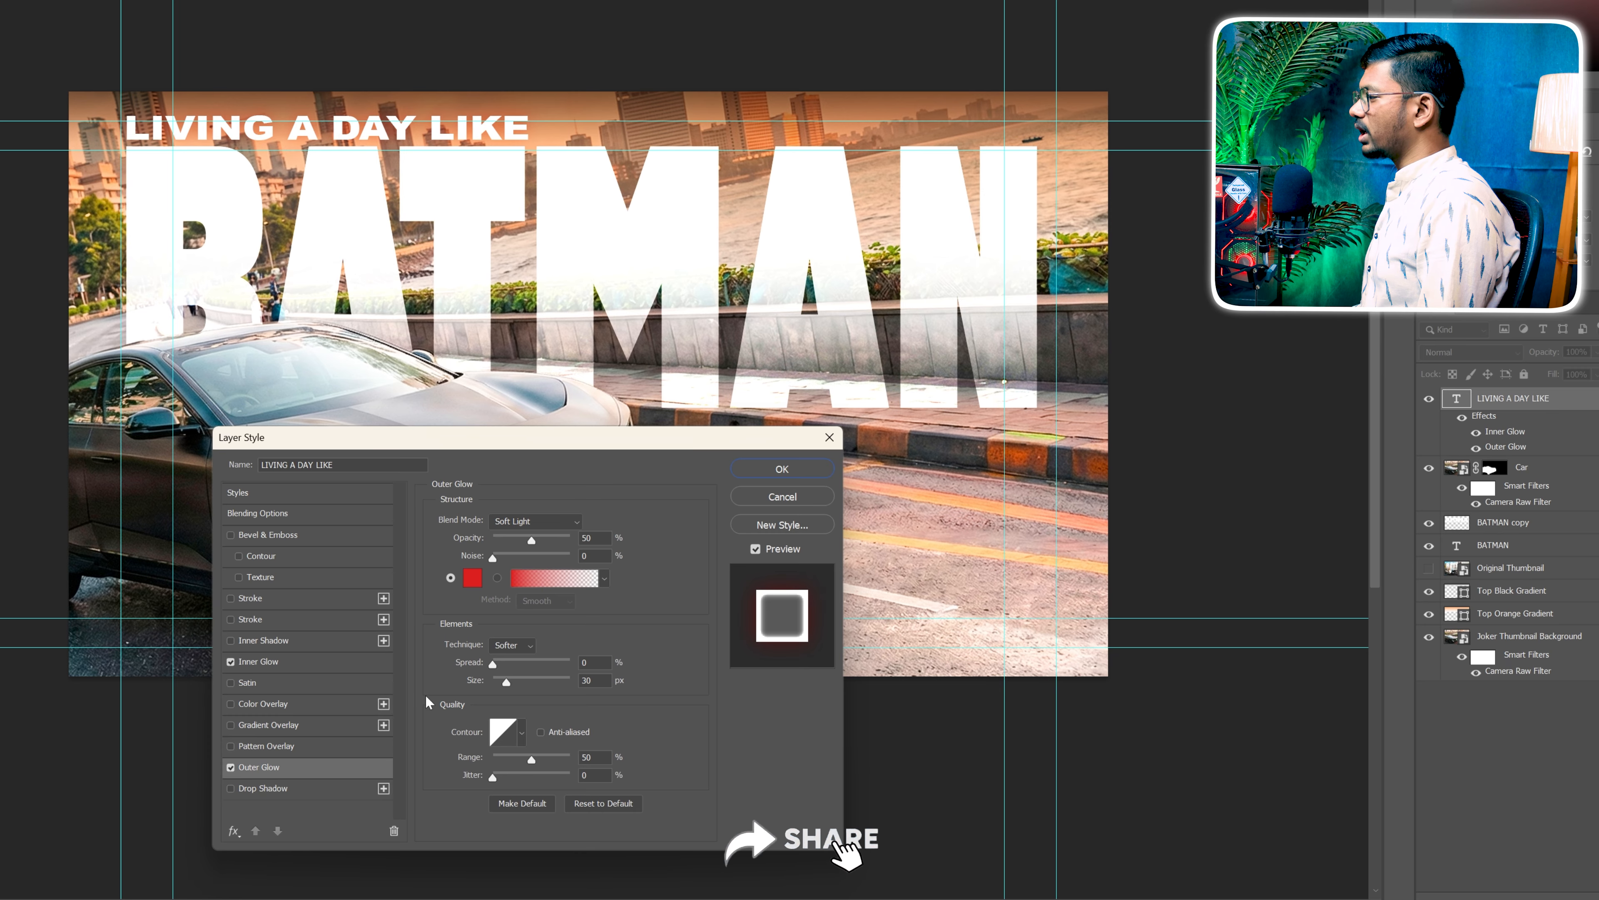
click(472, 578)
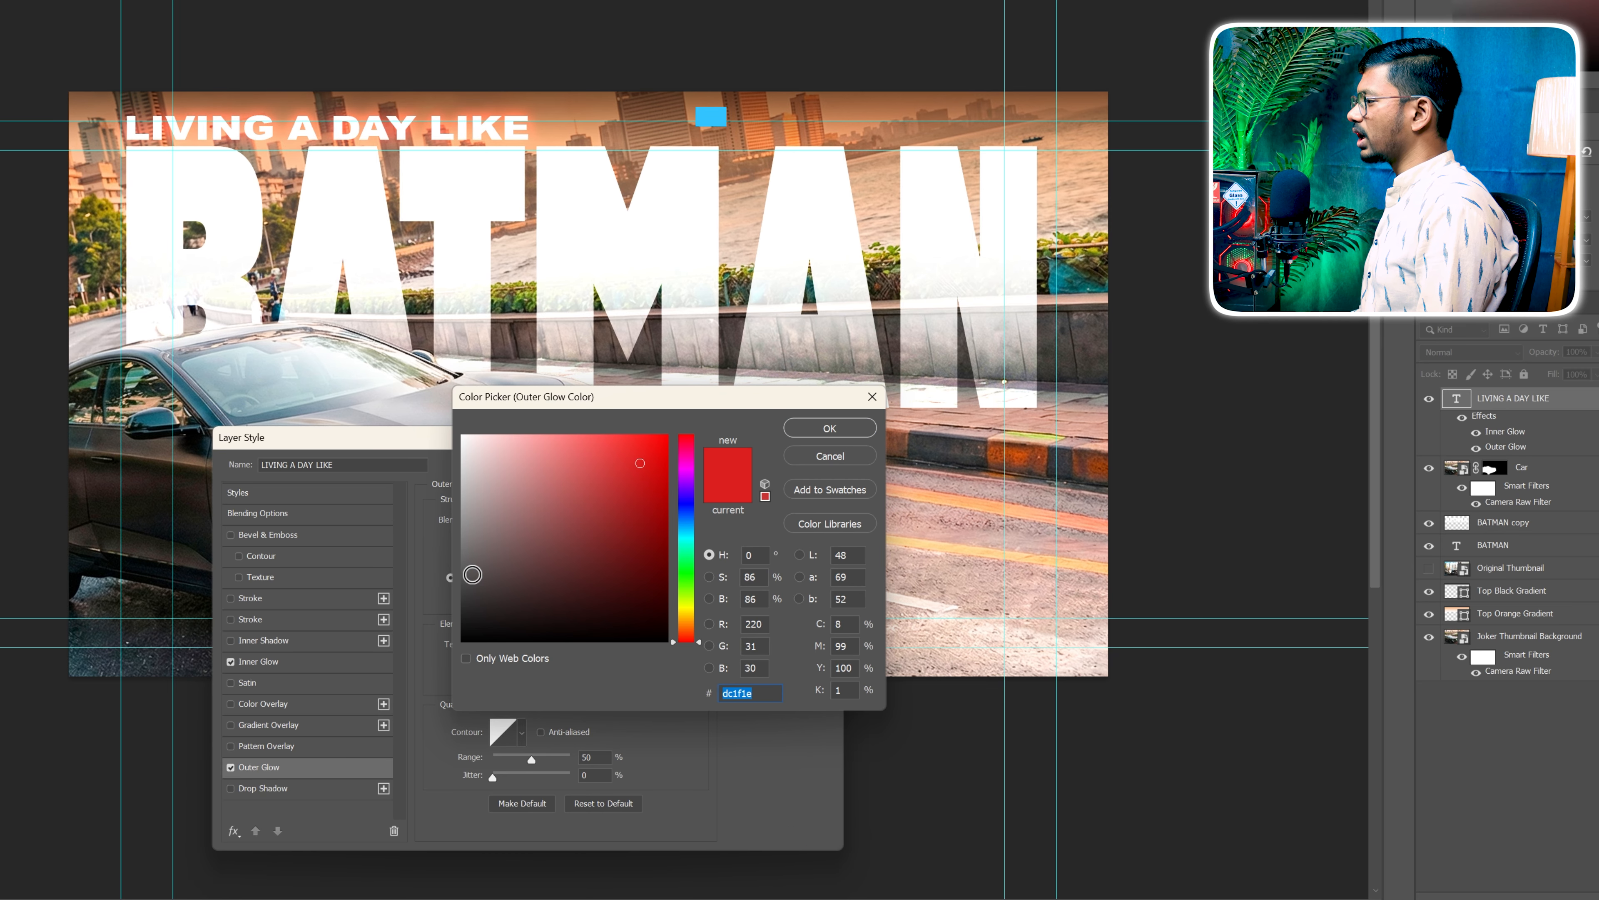
text(AC6633)
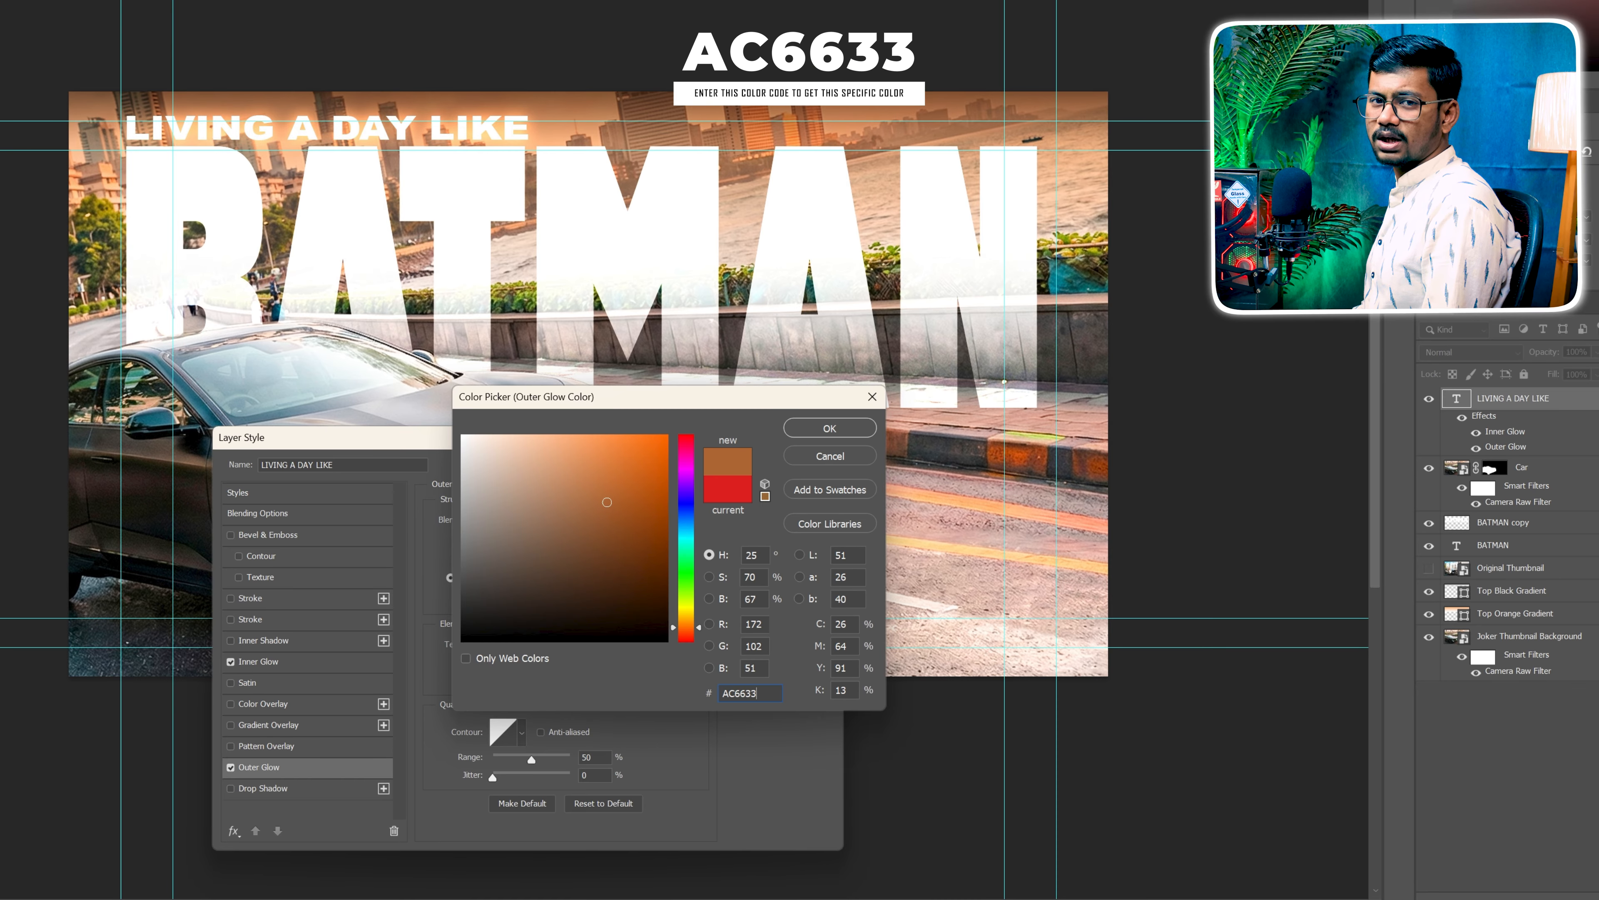
key(Return)
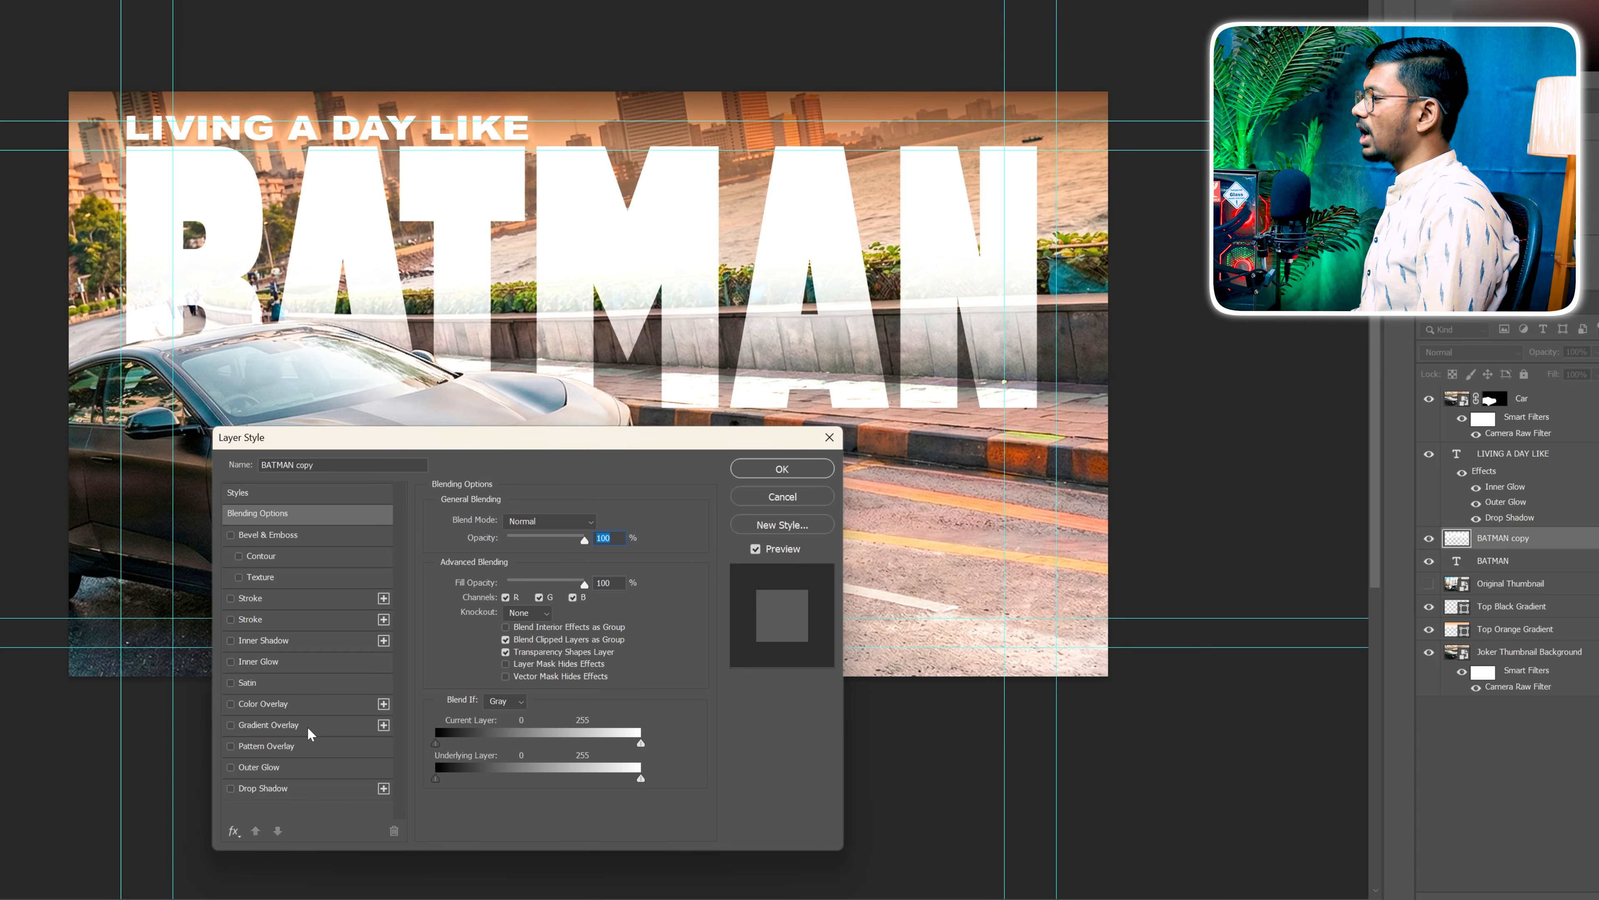
Step: Give the BATMAN copy layer an Outer Glow and a Drop Shadow, keeping their preset settings
click(277, 765)
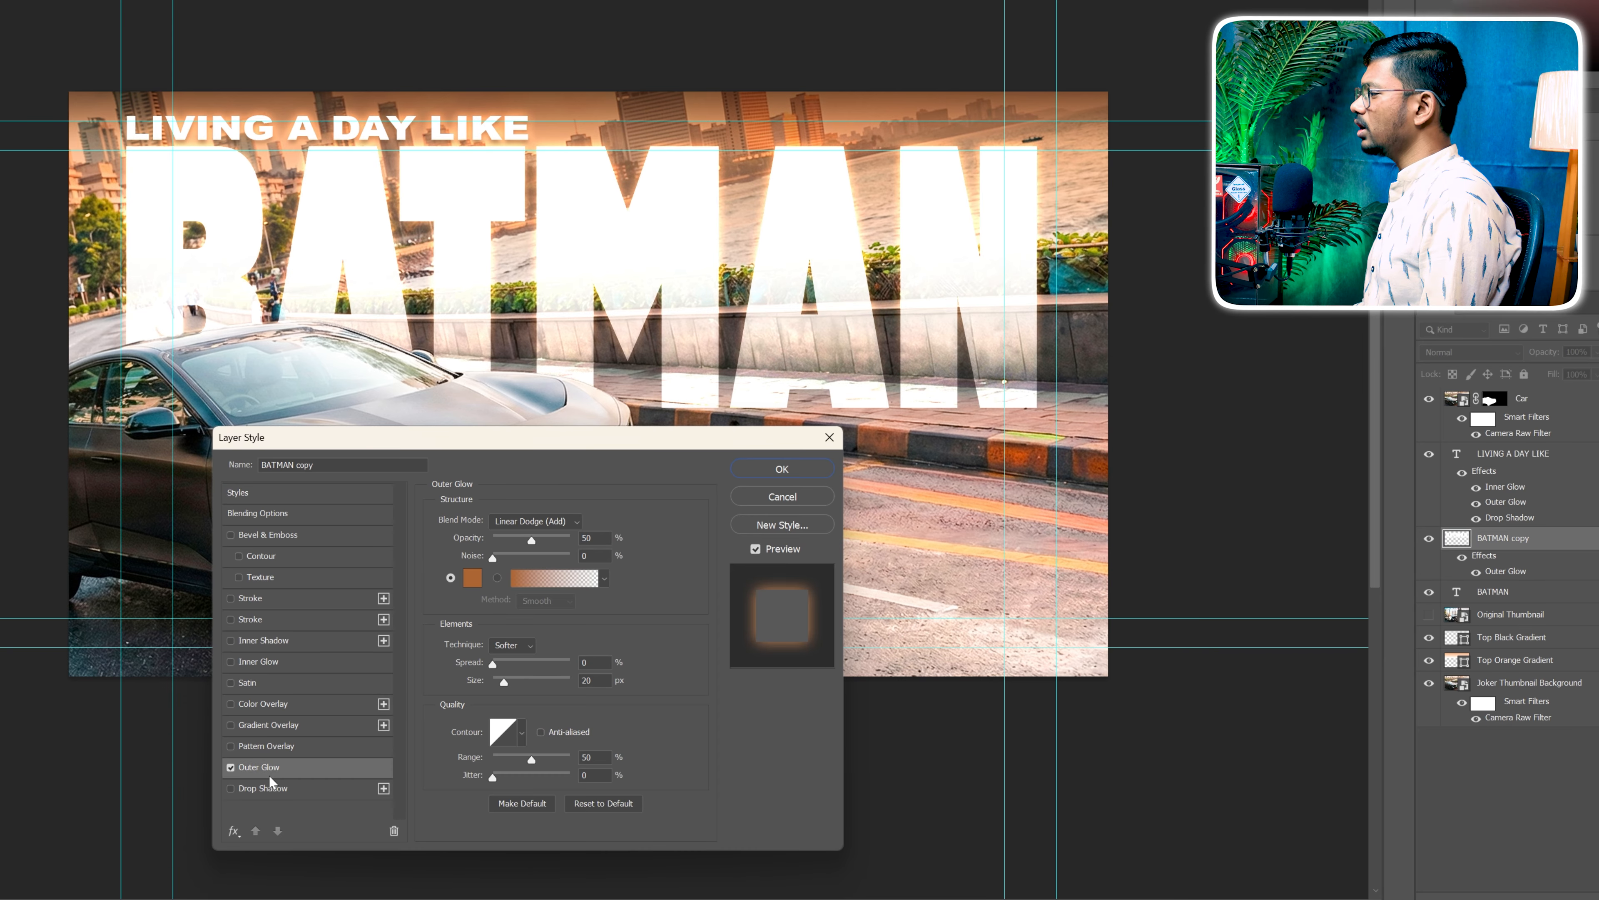
click(267, 789)
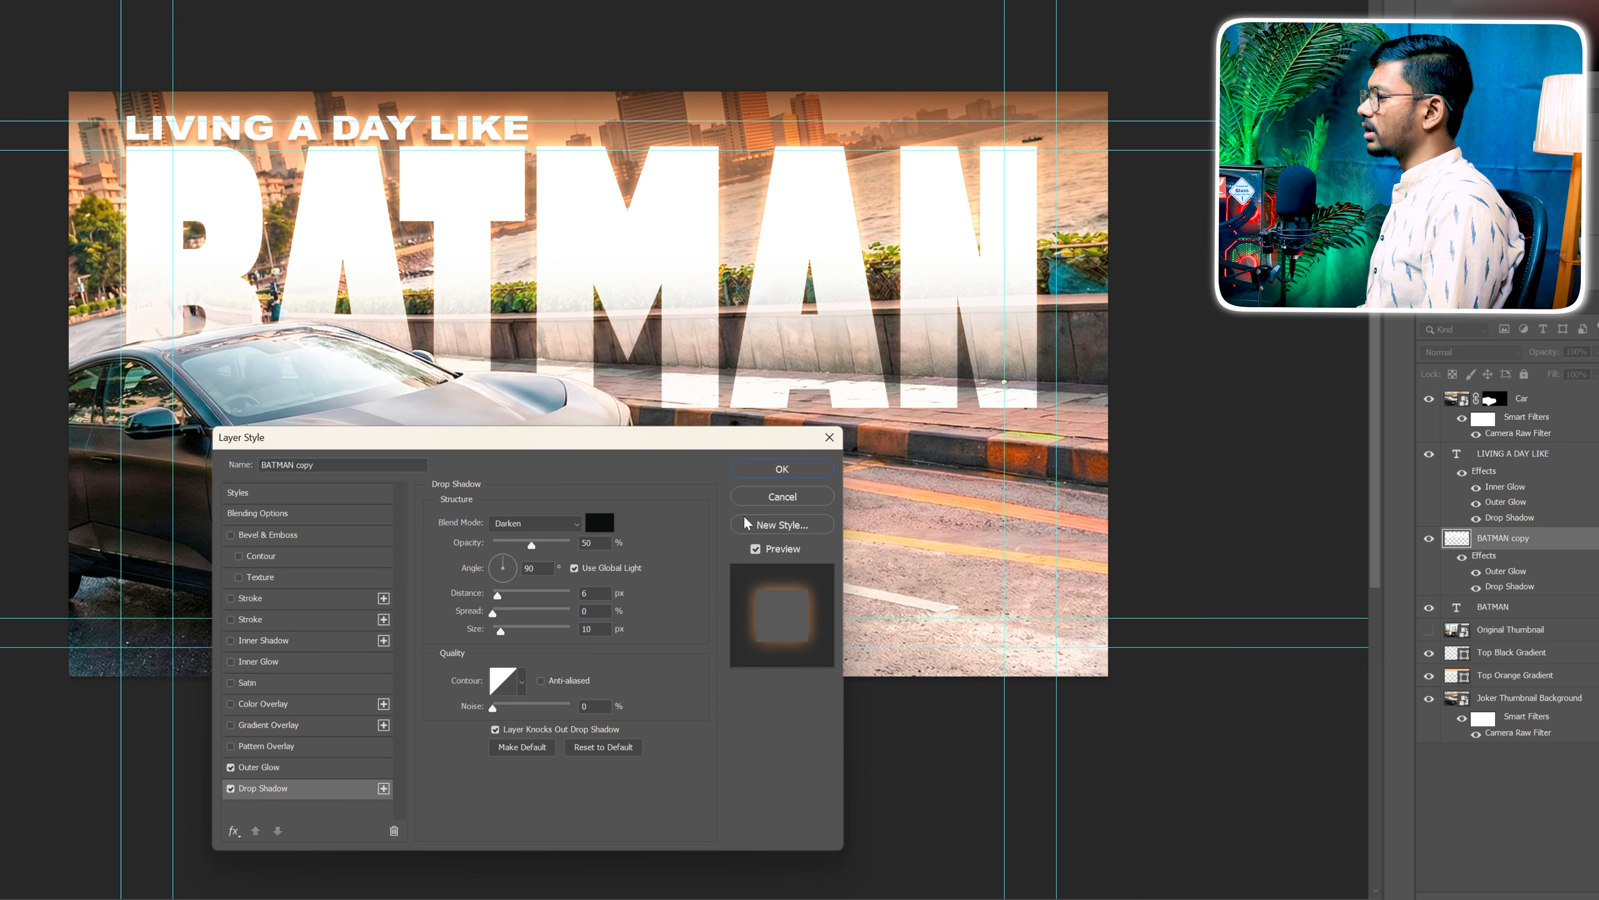
click(815, 473)
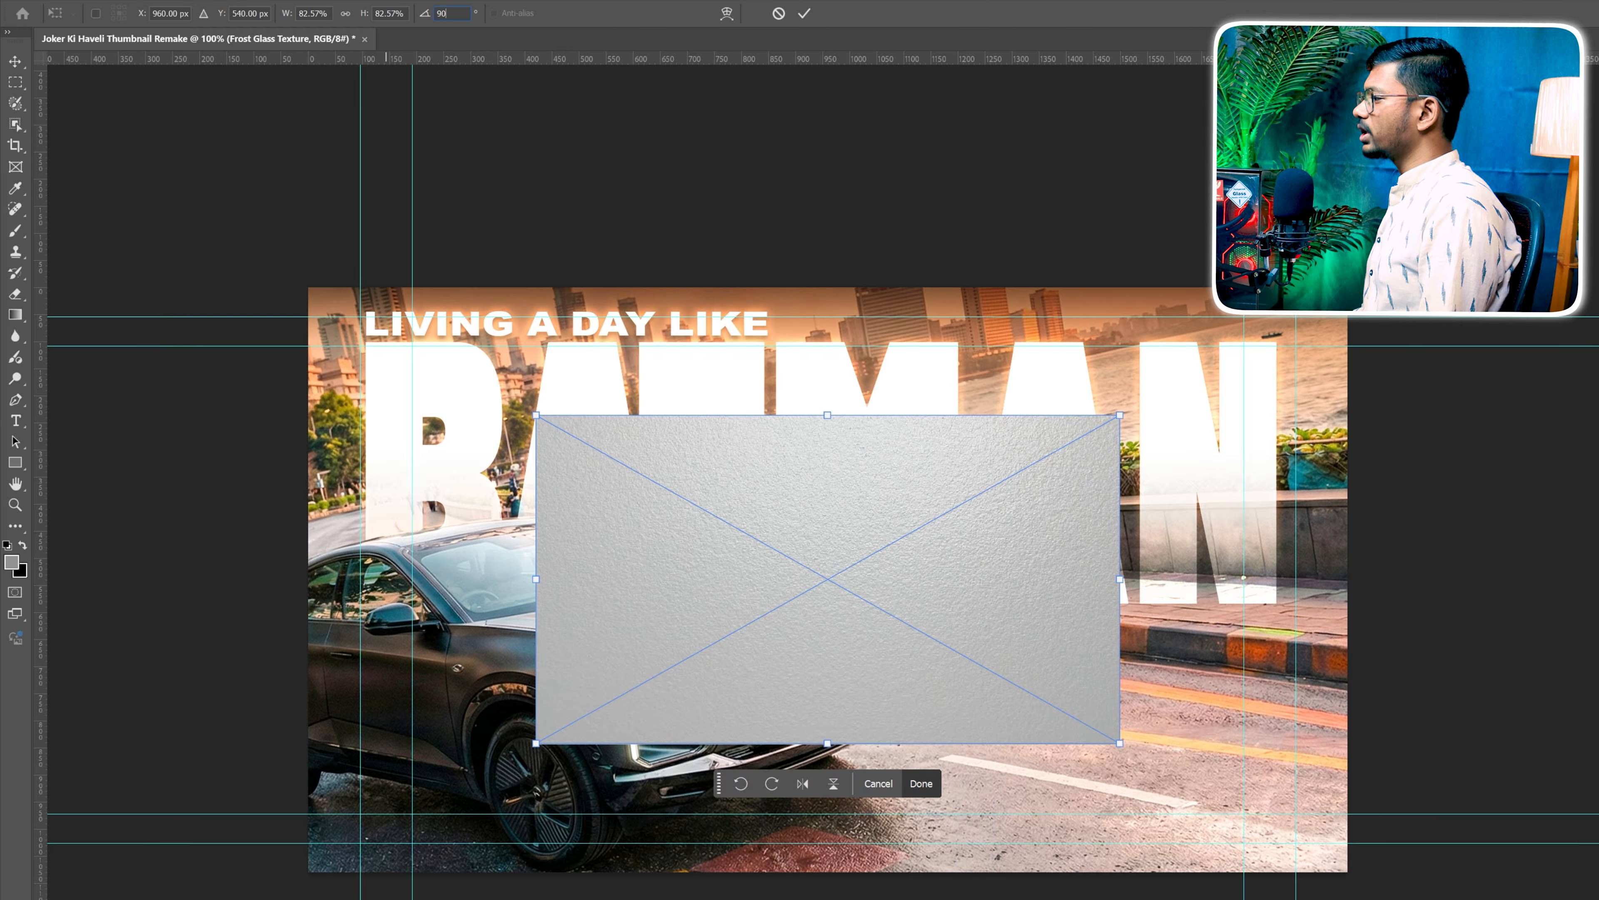
Step: Enlarge the rotated Frost Glass Texture until it covers the whole canvas and commit the transform
drag(828, 414, 824, 303)
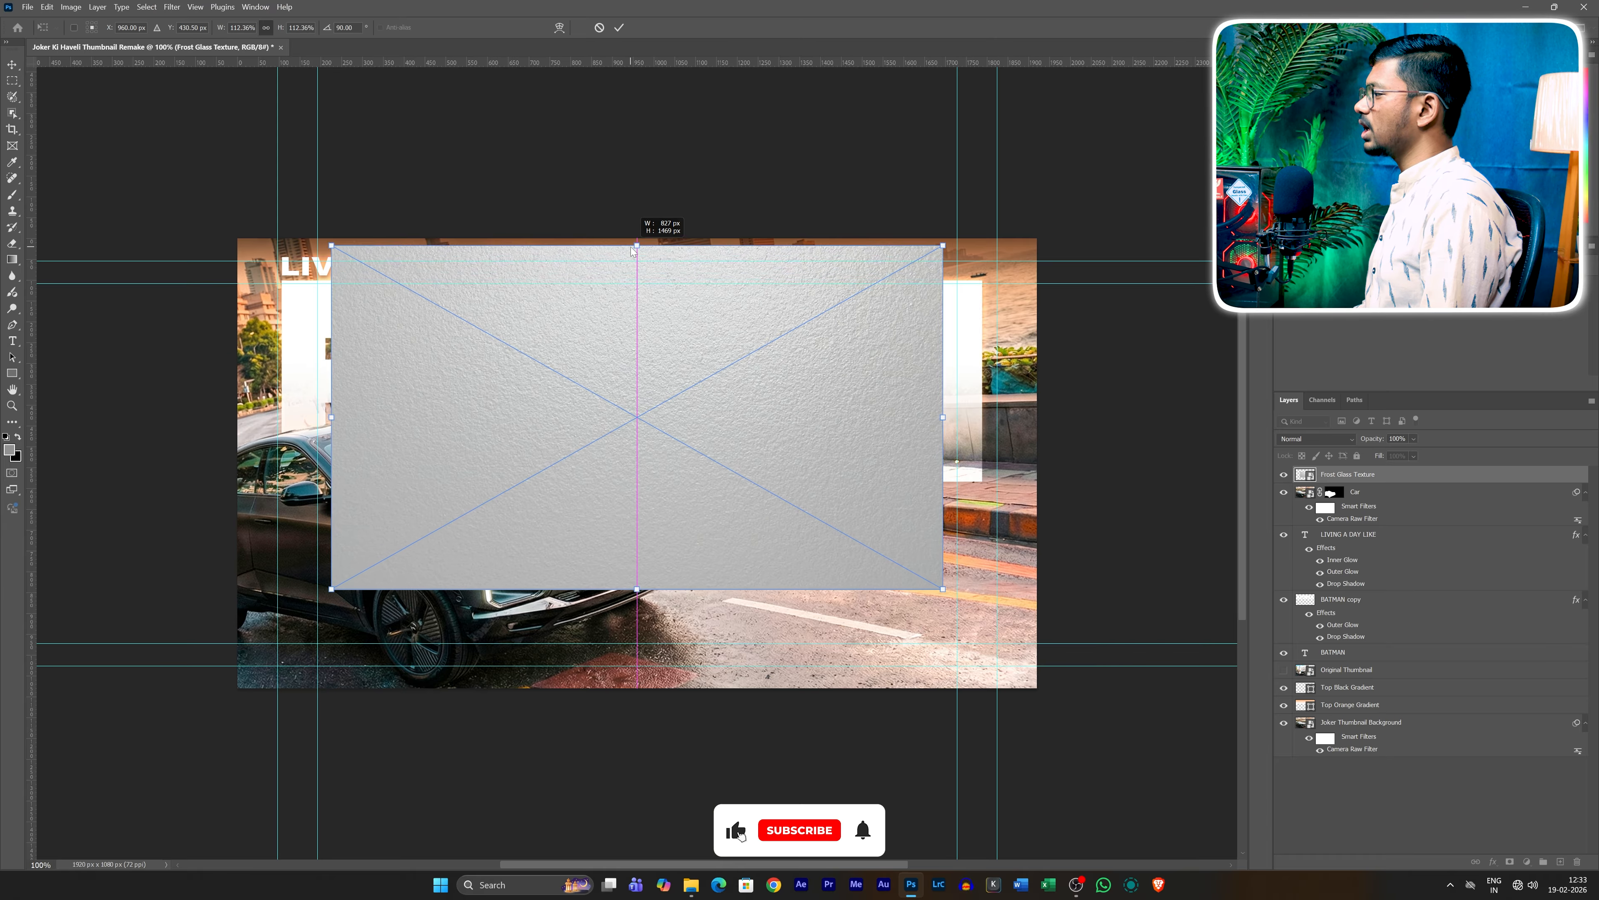
drag(633, 251, 635, 238)
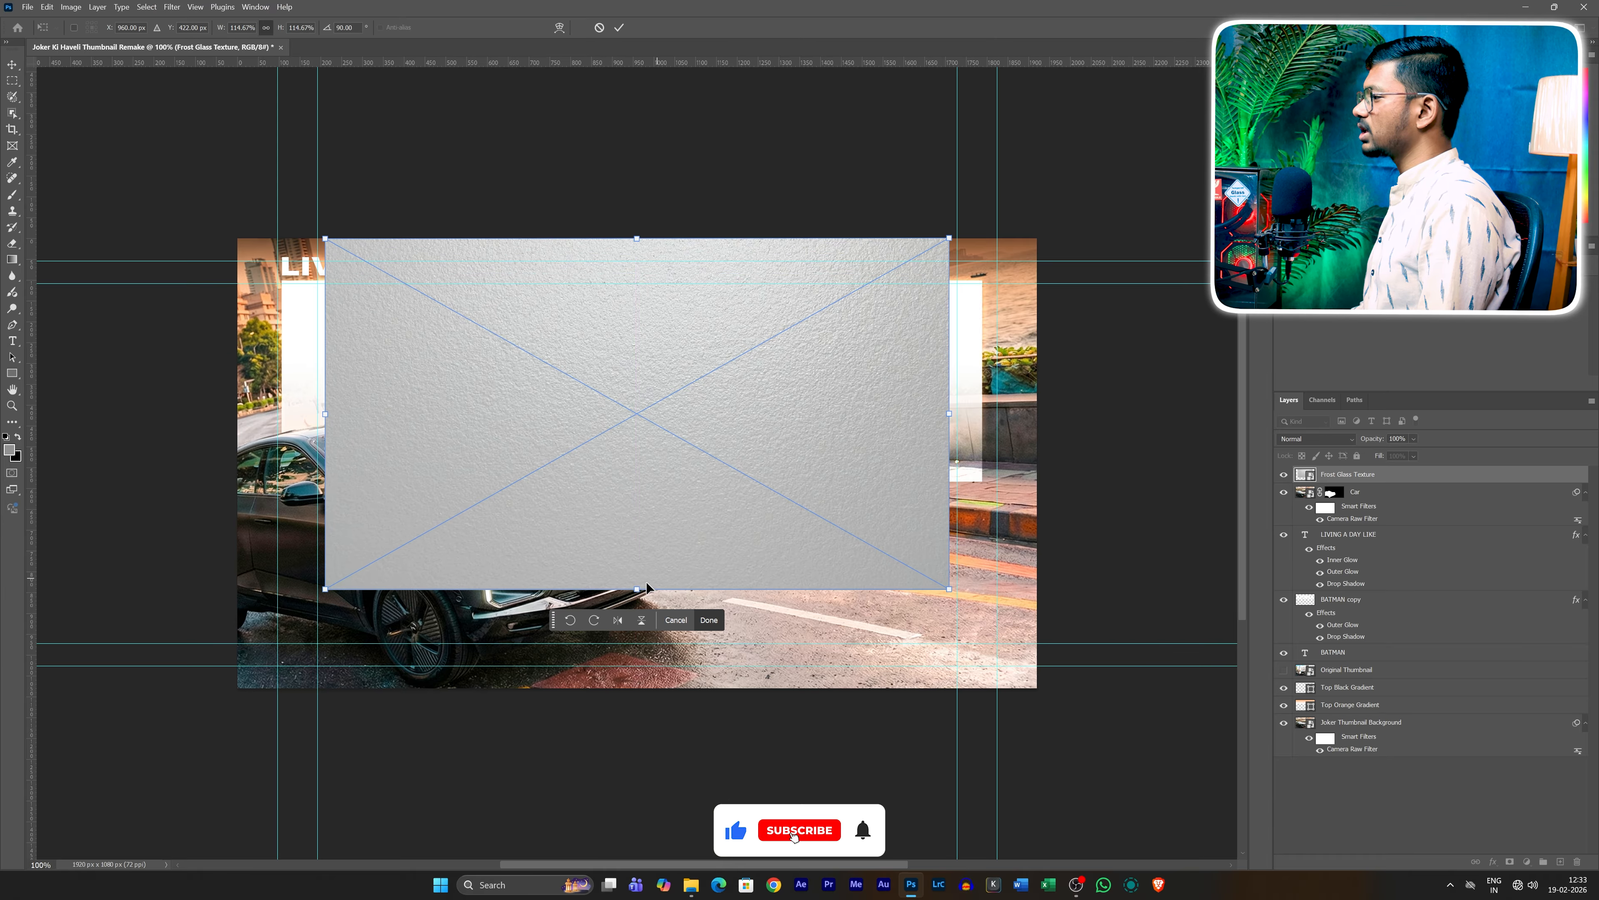
drag(637, 588, 627, 690)
key(Return)
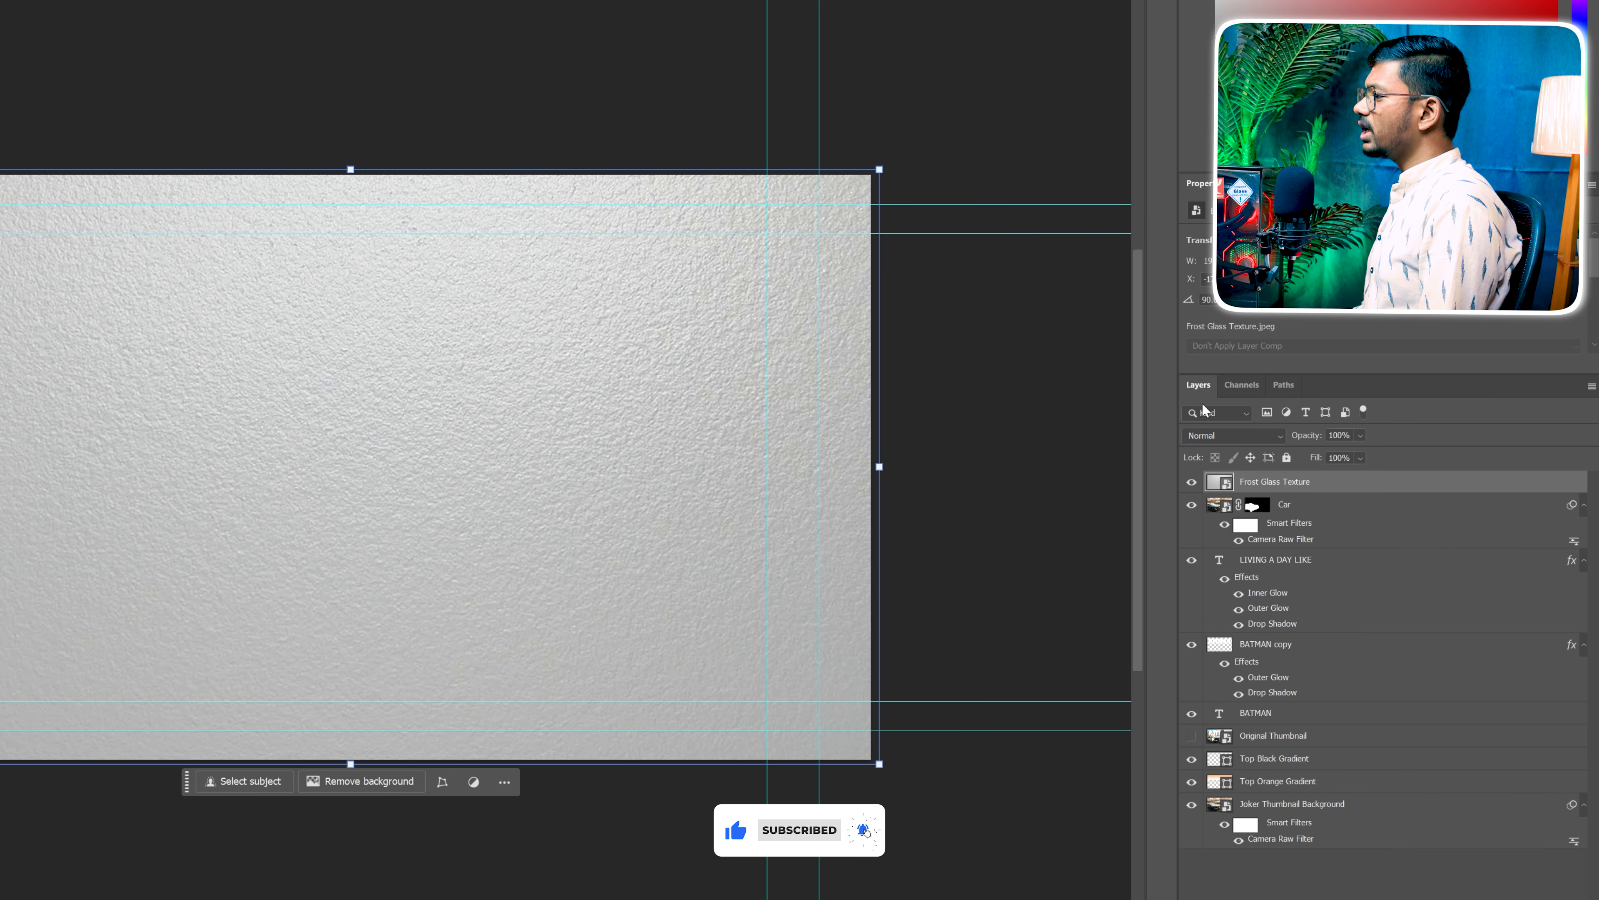
Step: Change the Frost Glass Texture's blend mode and move the Car layer above it
click(1233, 435)
click(1212, 658)
click(1310, 509)
drag(1311, 506, 1301, 475)
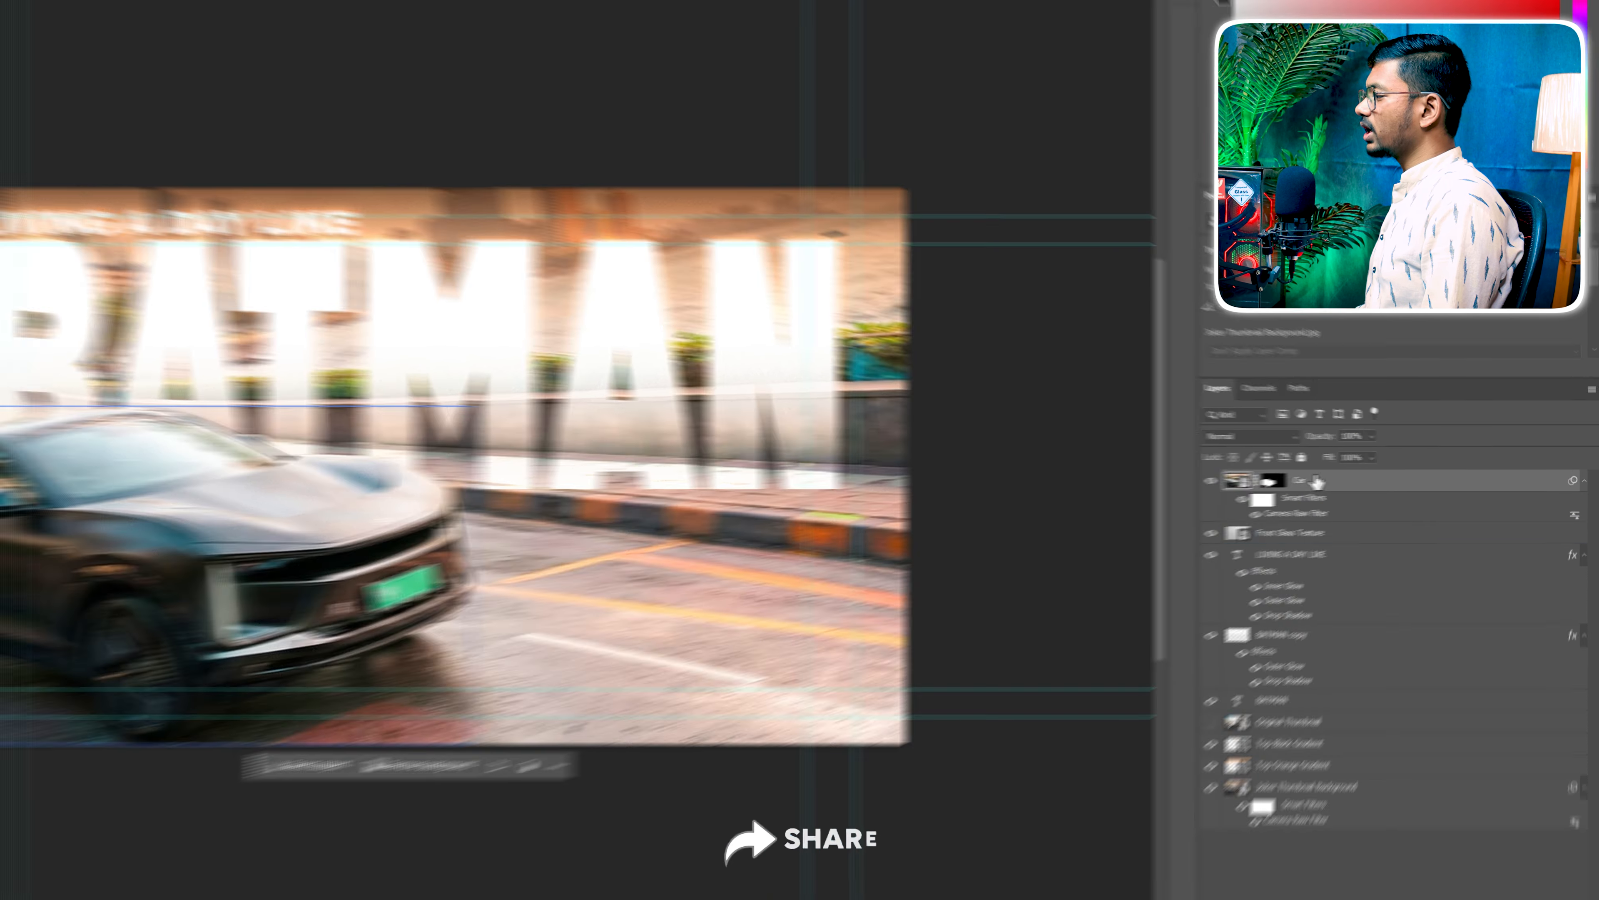
Step: Adjust the Car layer in the Camera Raw Filter, setting Exposure to +0.35 and lowering the Highlights
key(ctrl+shift+a)
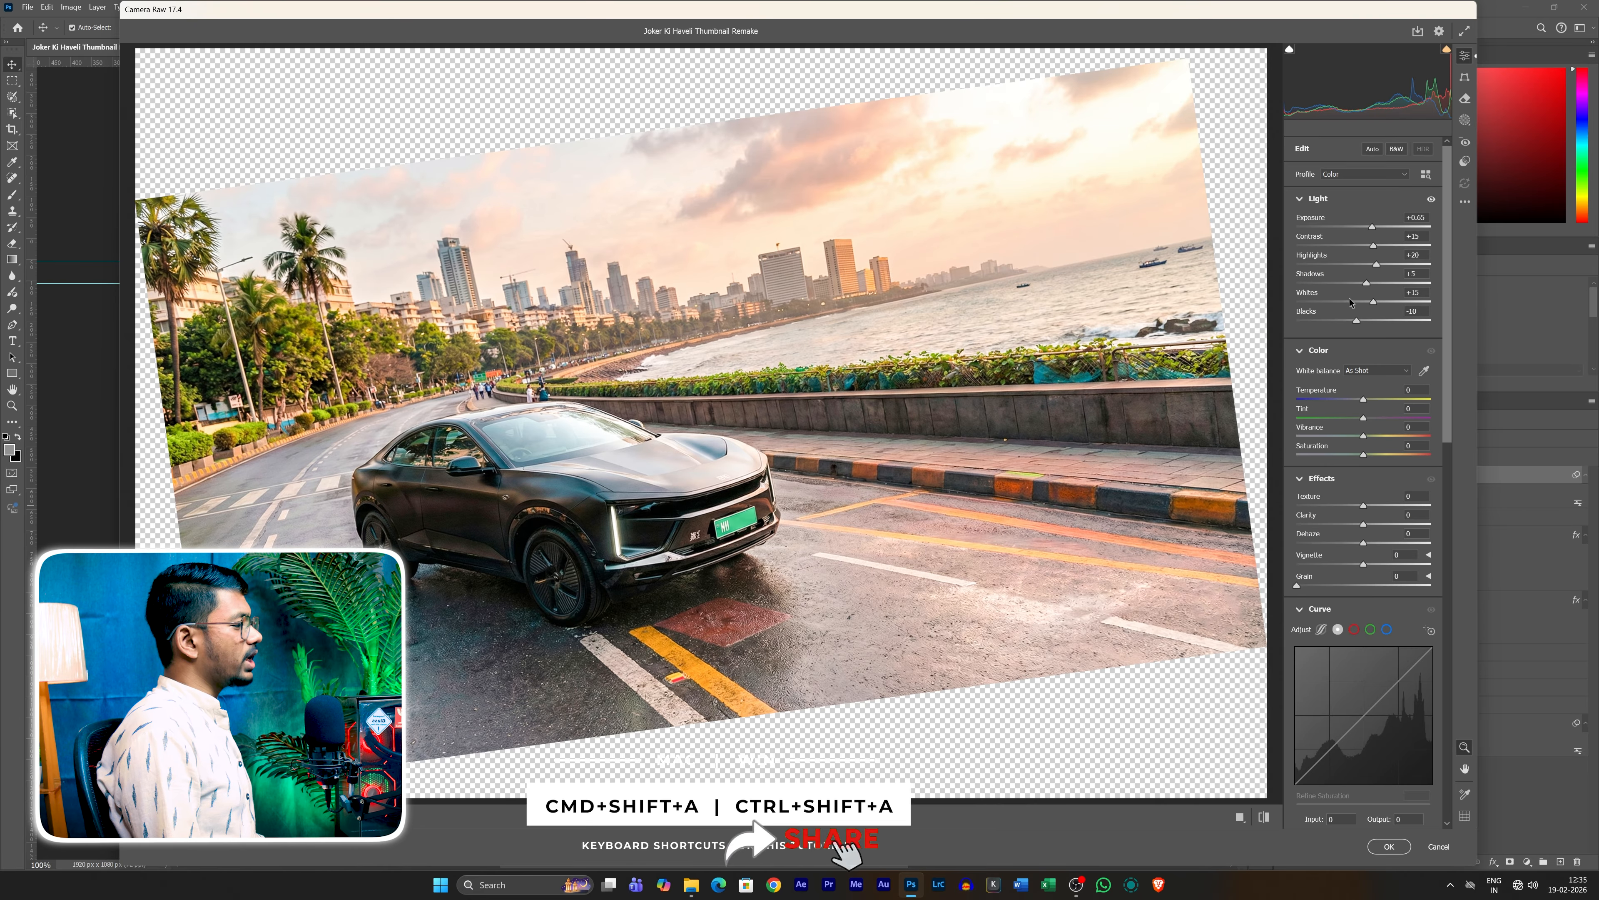
drag(1417, 218, 1435, 221)
text(35)
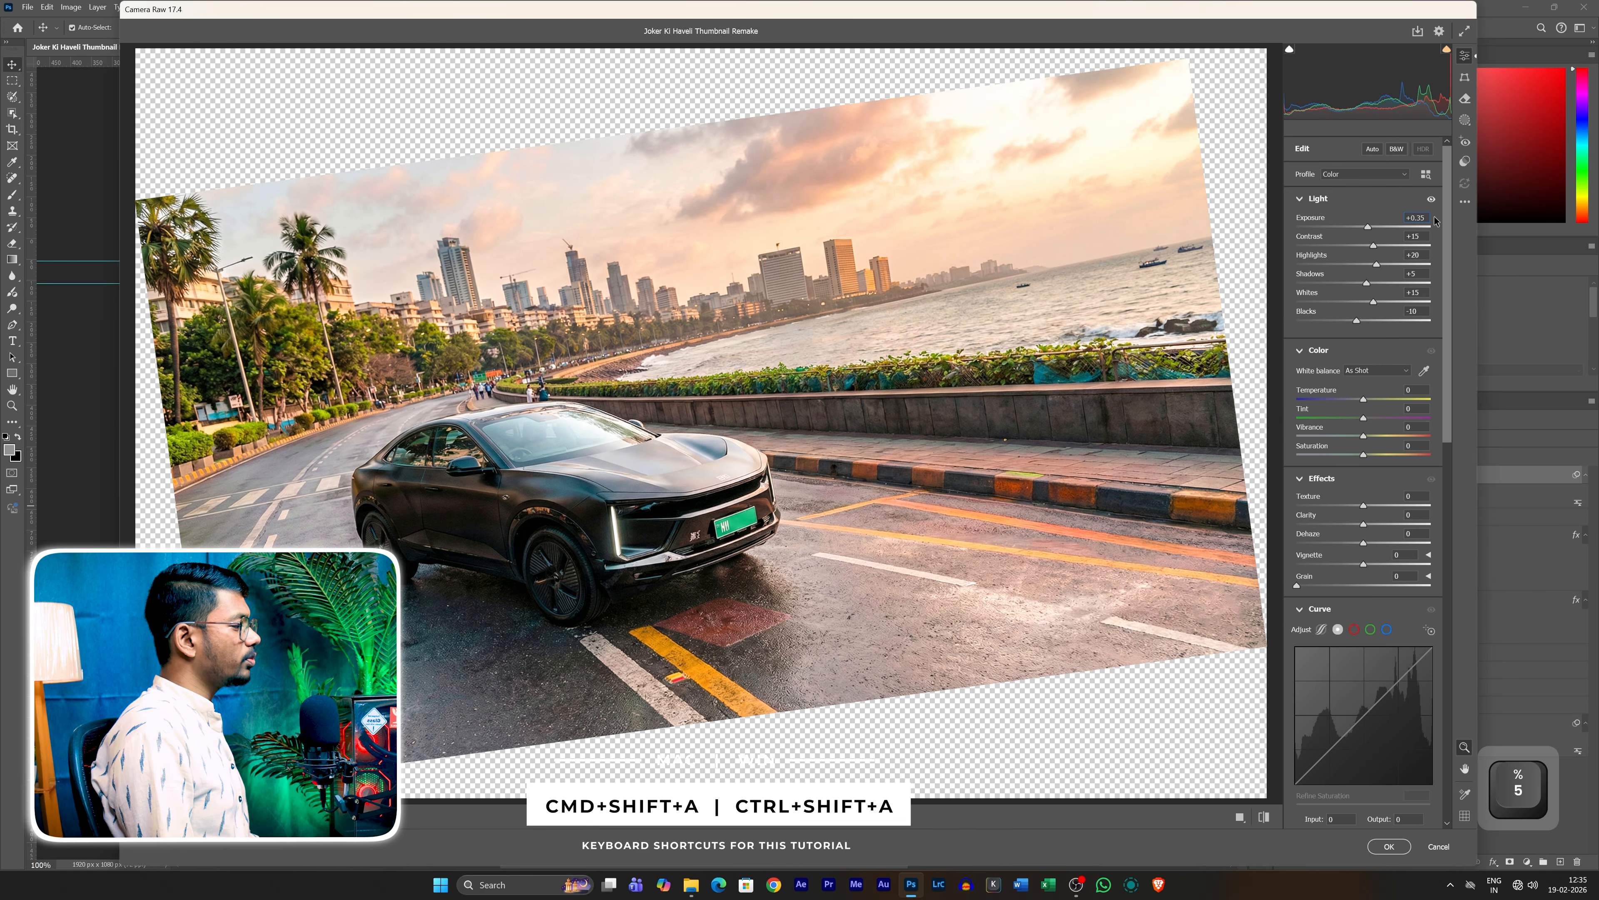
key(Tab)
key(Tab)
text(1)
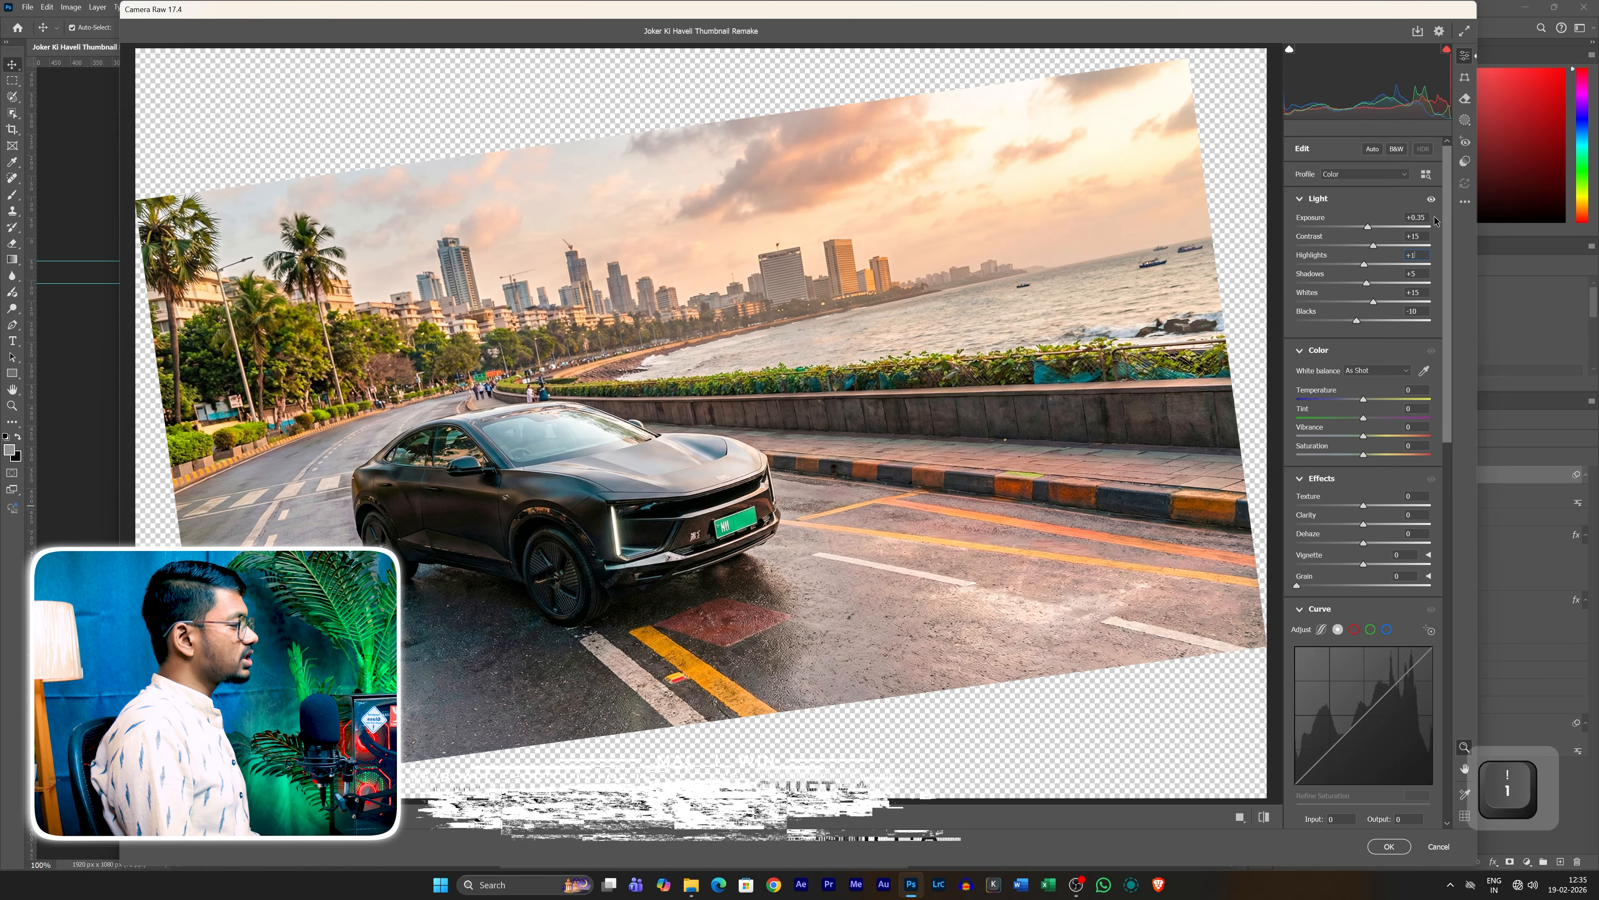
click(1390, 849)
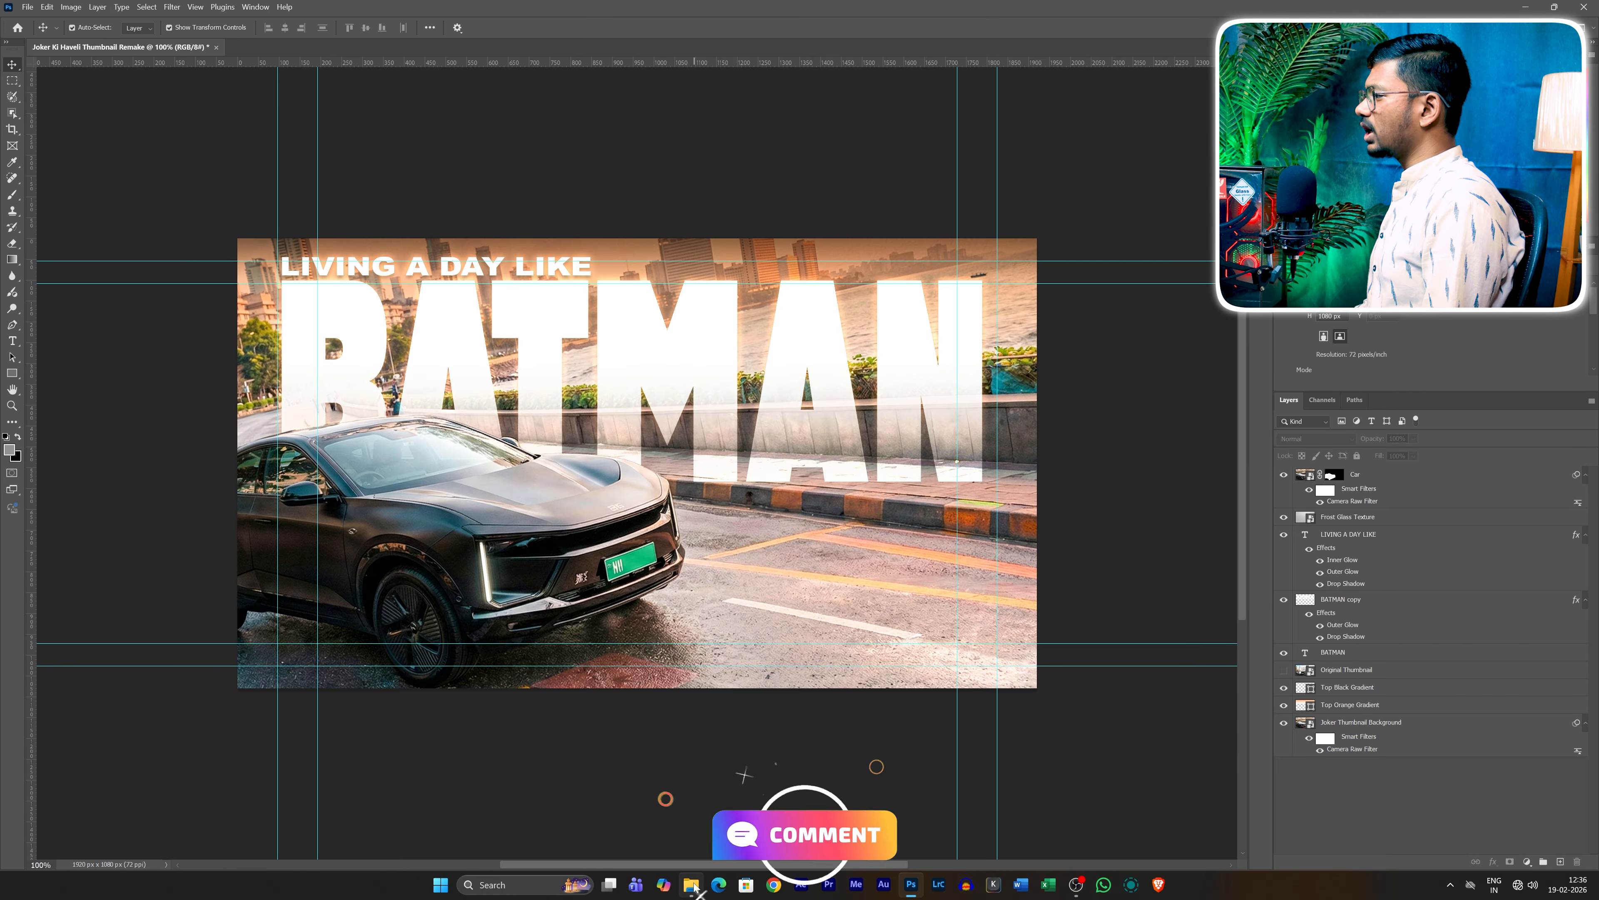
Step: Place the Joker image from the assets folder and mask out its background with the Object Selection tool
click(690, 885)
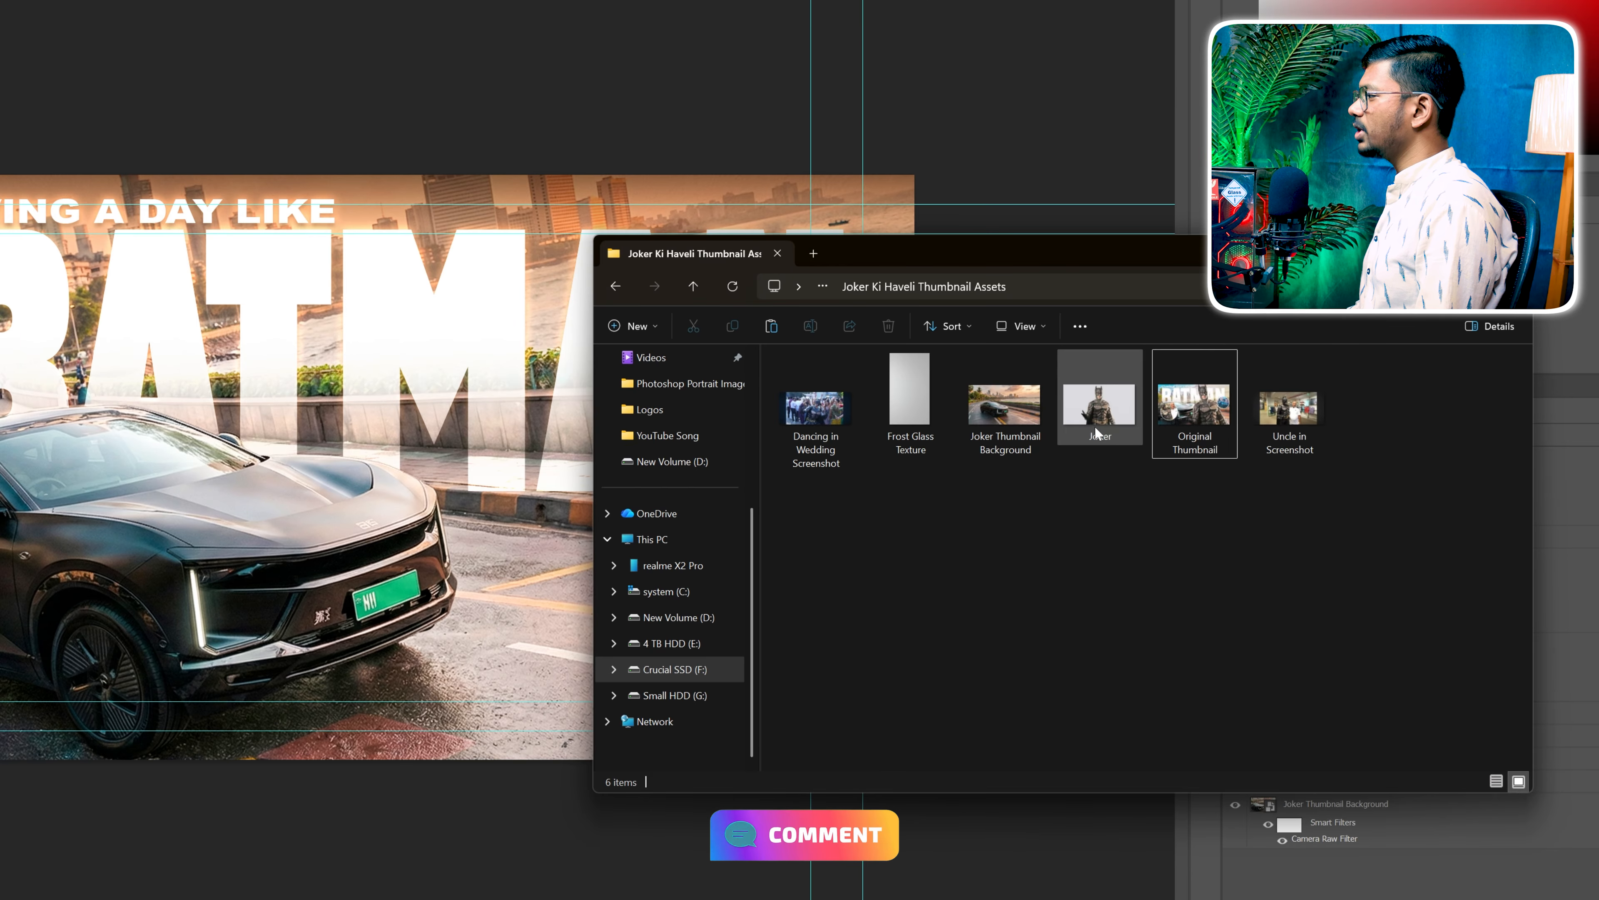
drag(1095, 434, 404, 466)
key(Return)
key(w)
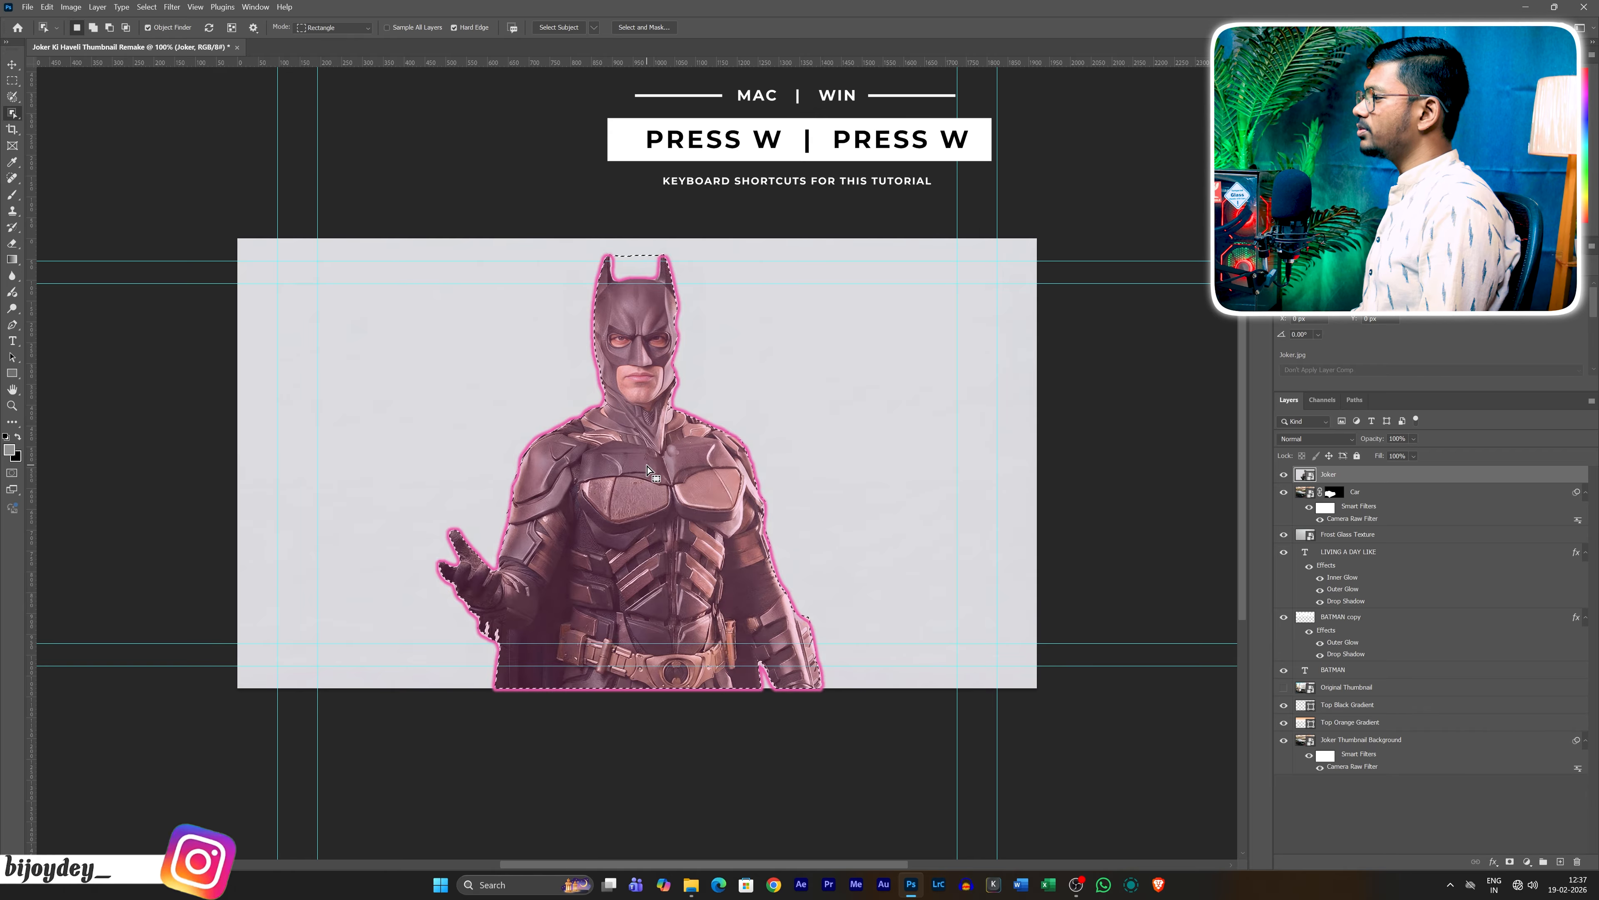
click(644, 705)
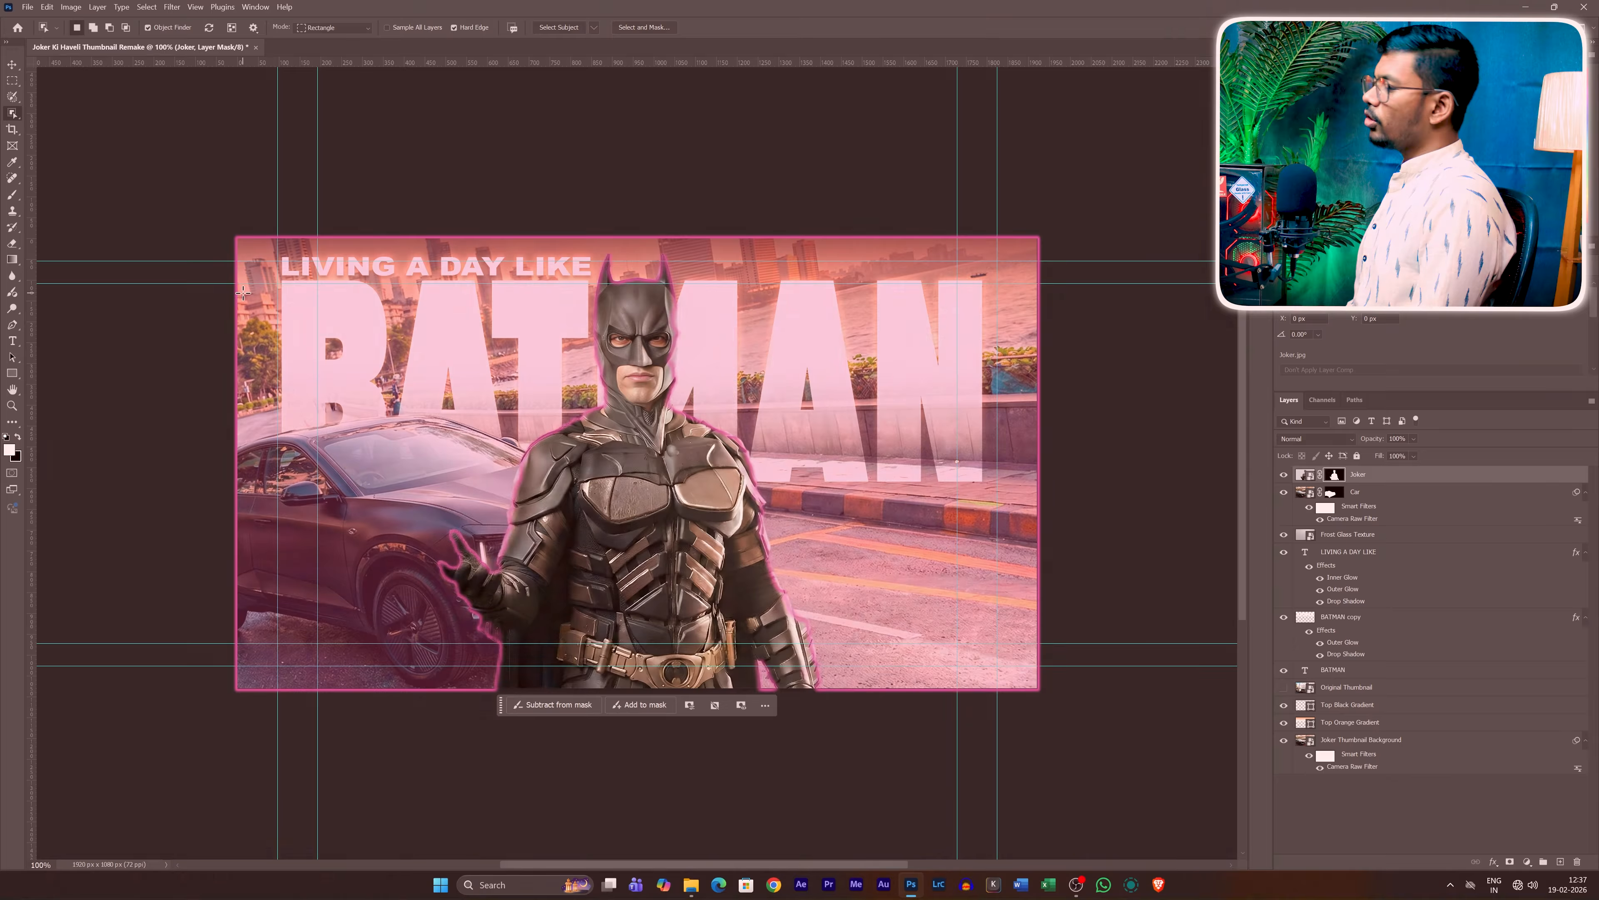
Step: Shift the Joker figure over the right half of the thumbnail and show the Original Thumbnail directly beneath its layer
drag(654, 510, 787, 501)
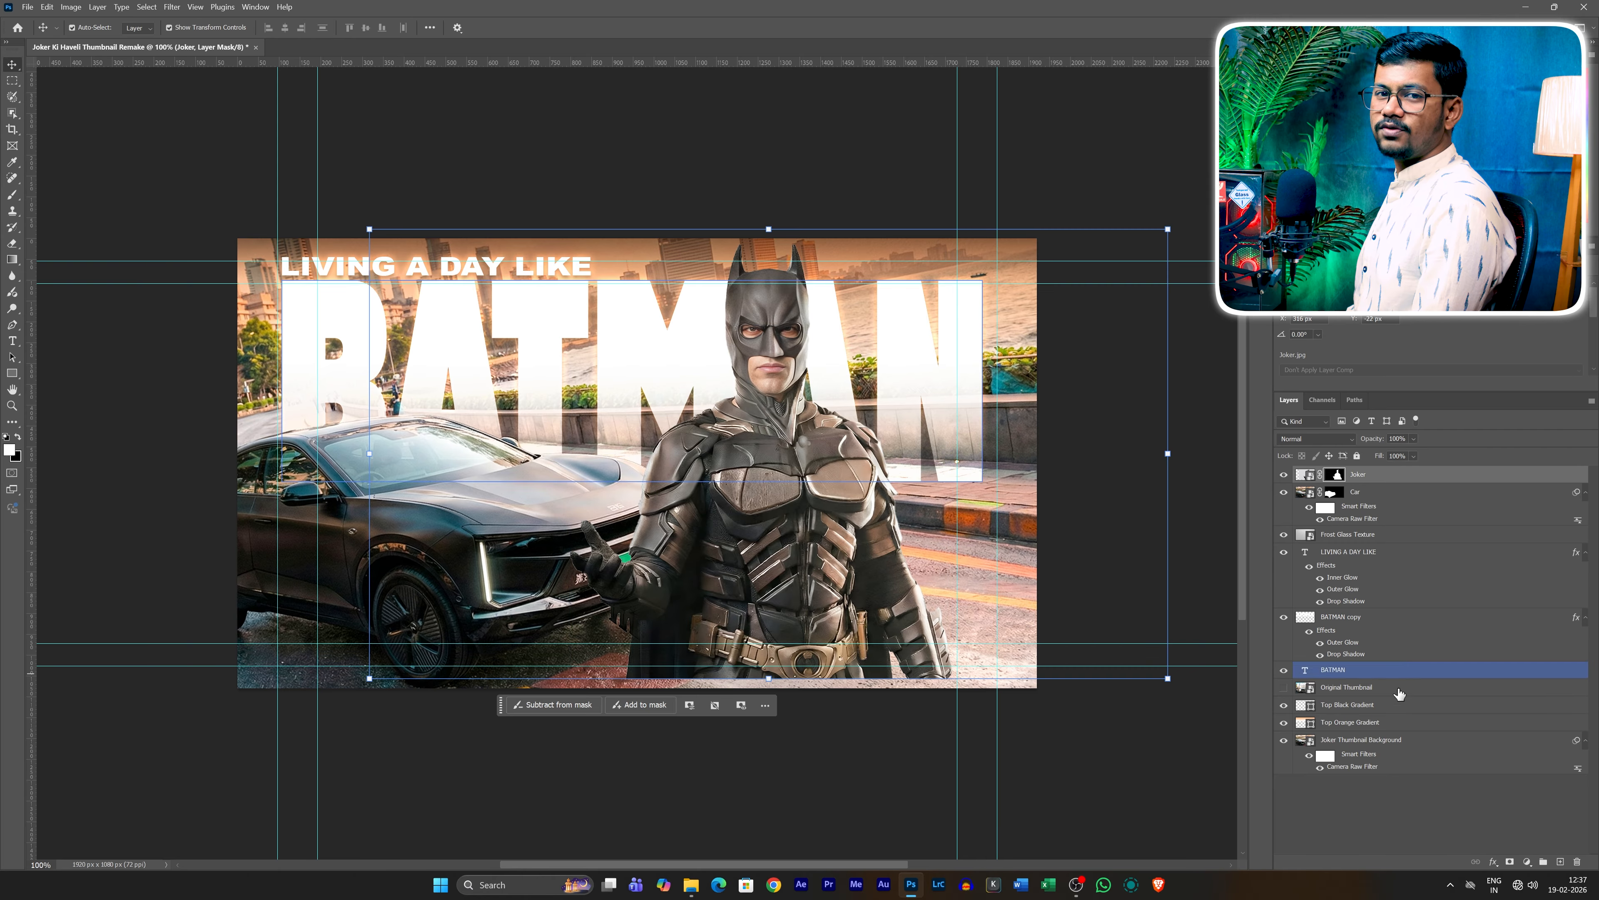
drag(1359, 593, 1354, 484)
click(1284, 492)
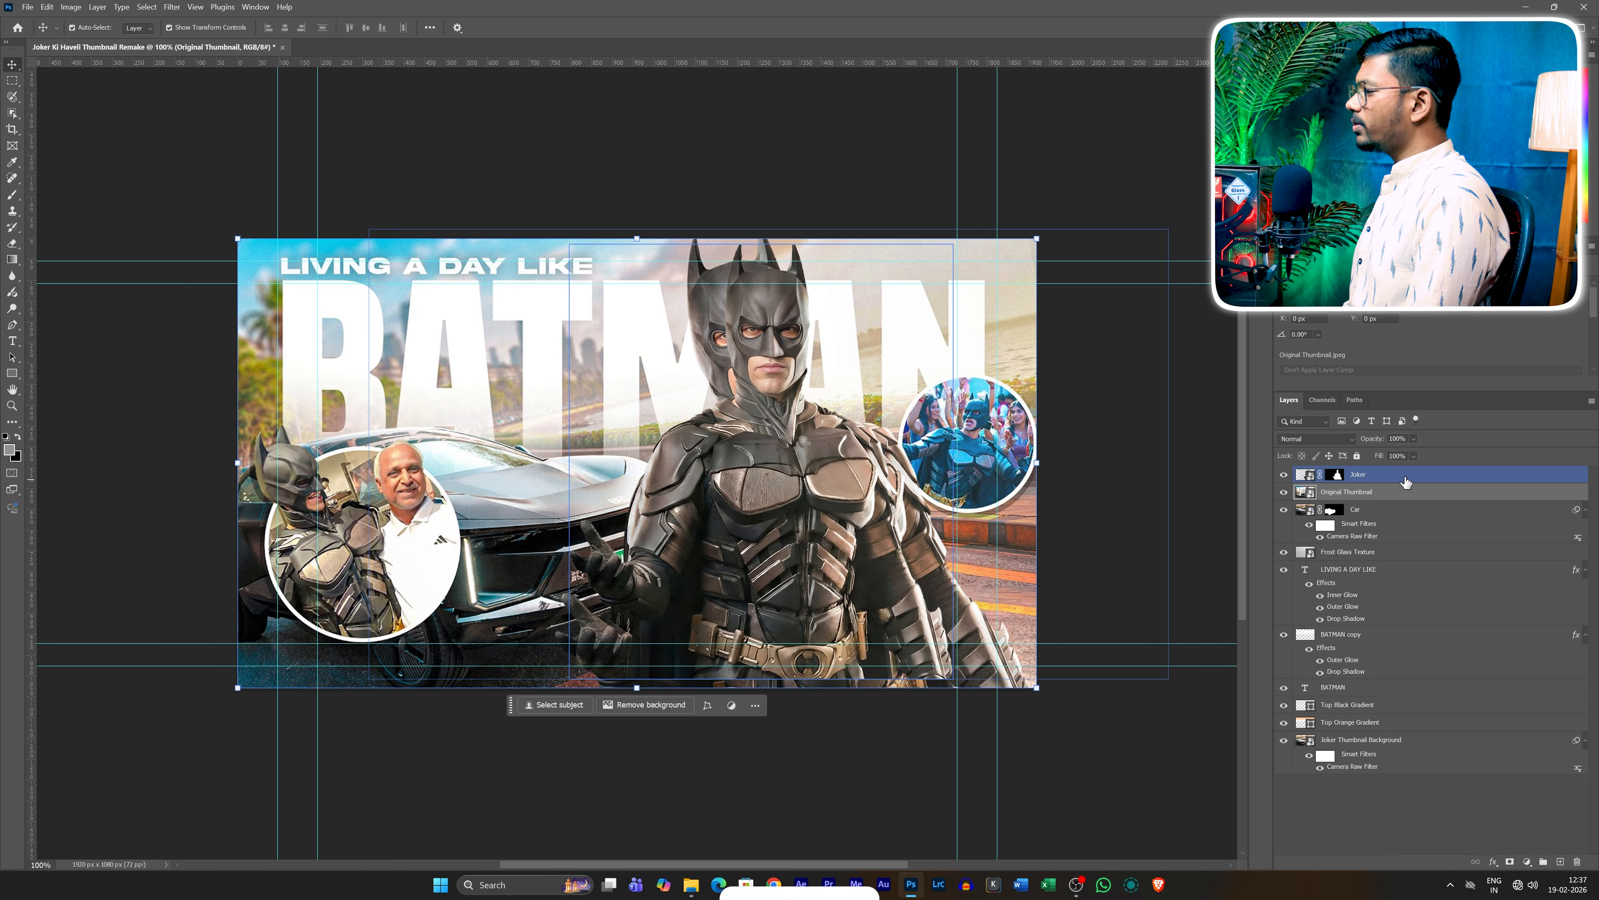
Step: Rotate the Joker figure counterclockwise and enlarge it to match the main character in the Original Thumbnail
key(ctrl+t)
drag(1196, 435, 1193, 391)
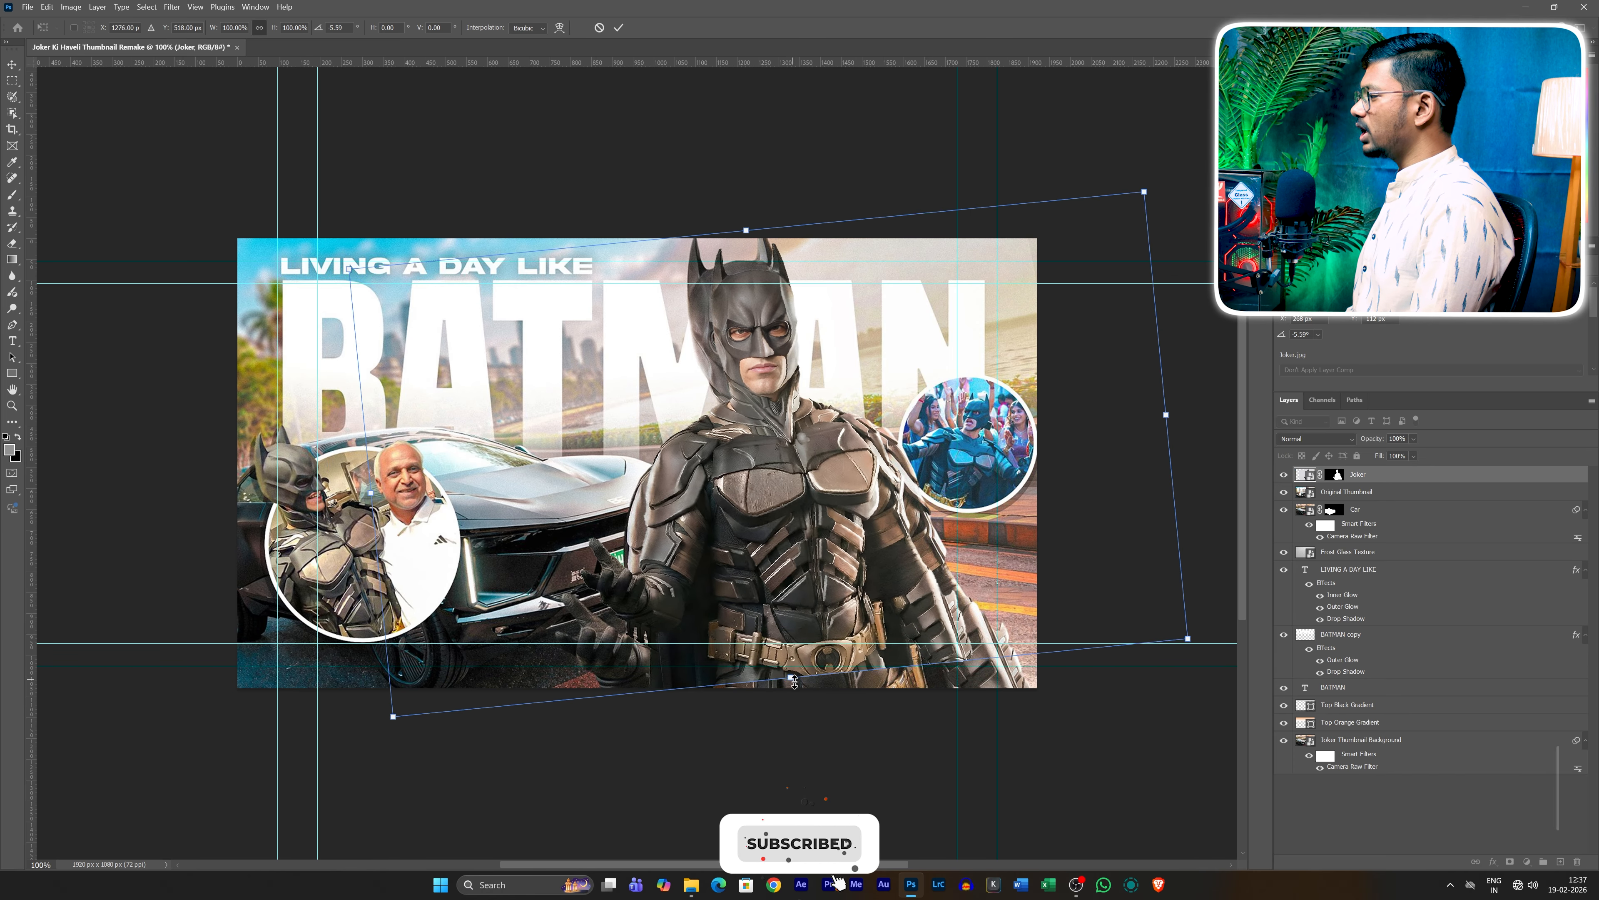
drag(792, 677, 797, 735)
drag(746, 227, 745, 207)
drag(1211, 161, 1189, 132)
click(619, 28)
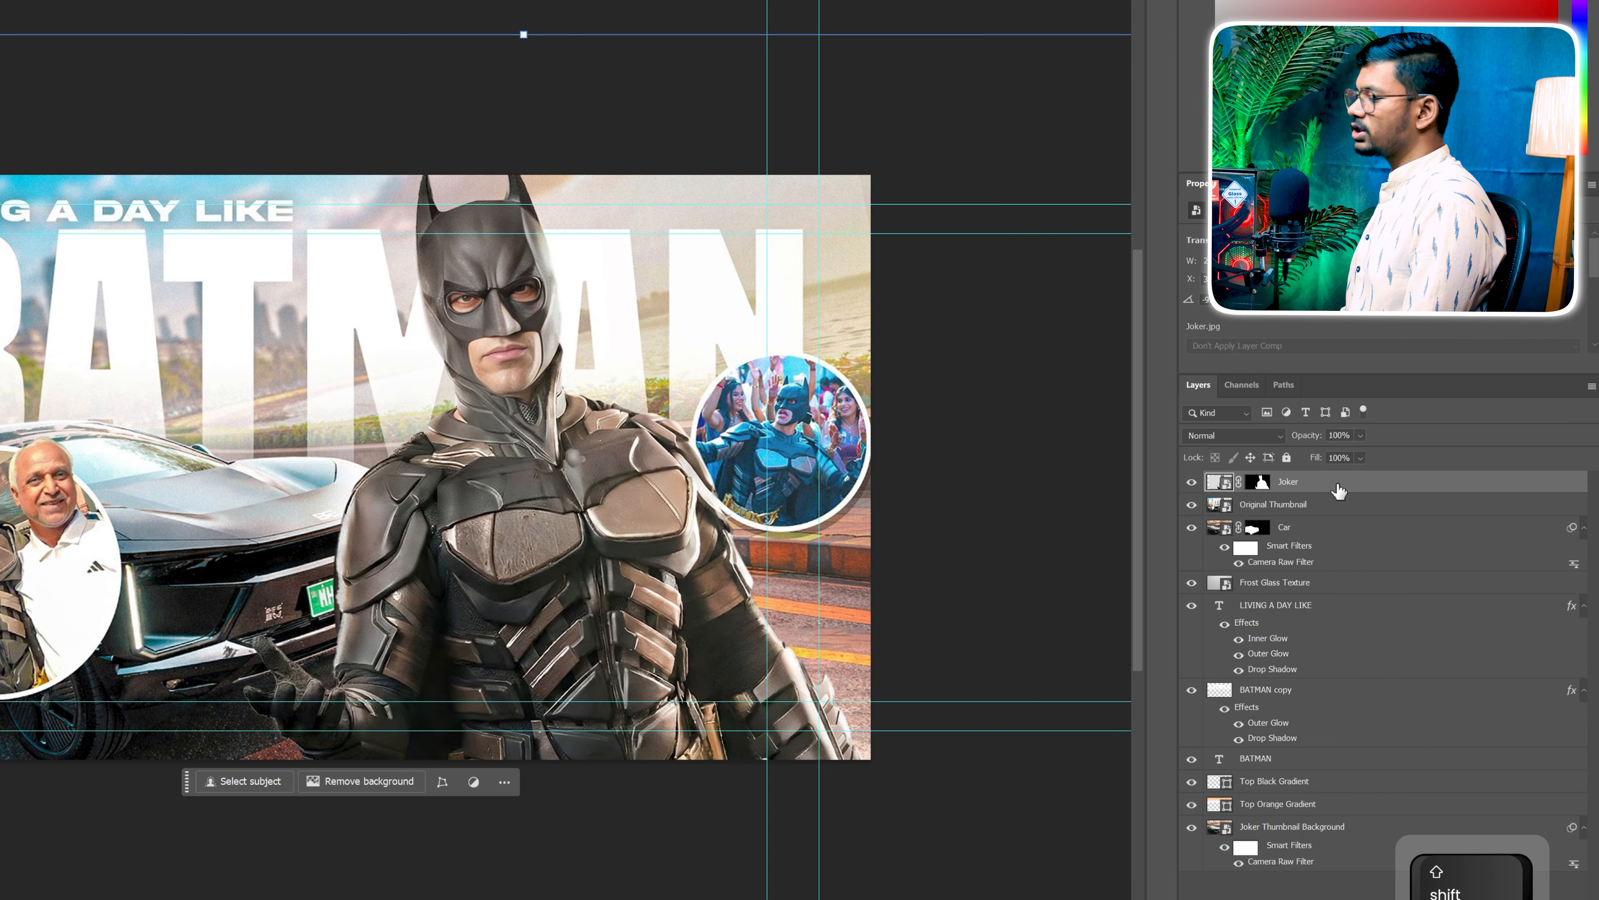
Step: Hide the Original Thumbnail and give the Joker layer an Outer Glow colored 887966 with a 30 px size
click(1191, 504)
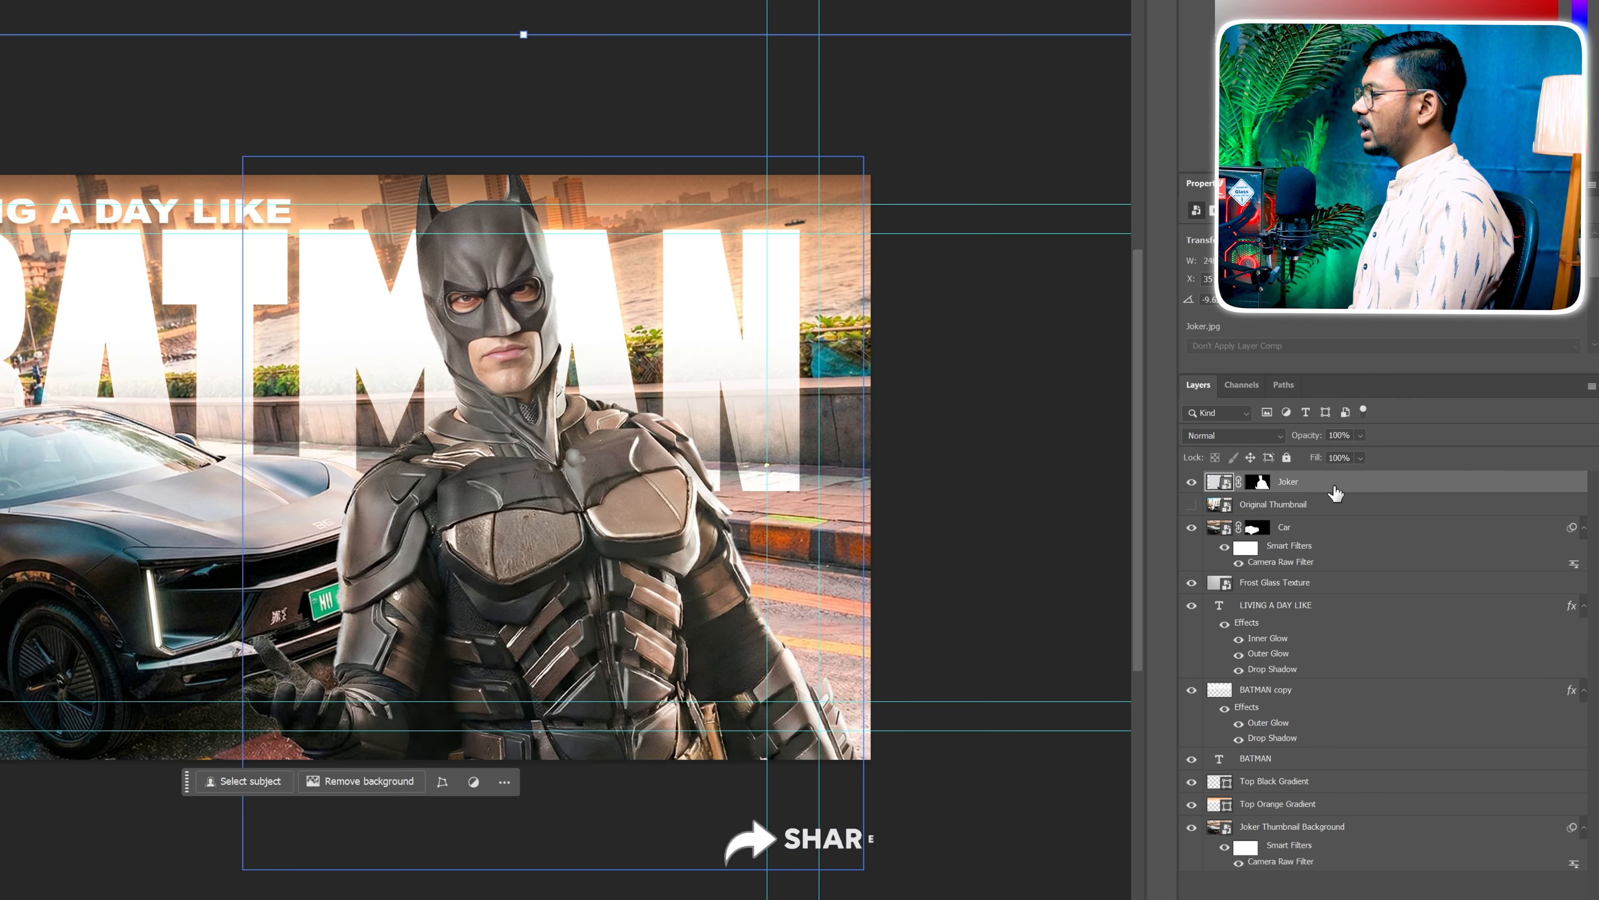
double_click(1335, 494)
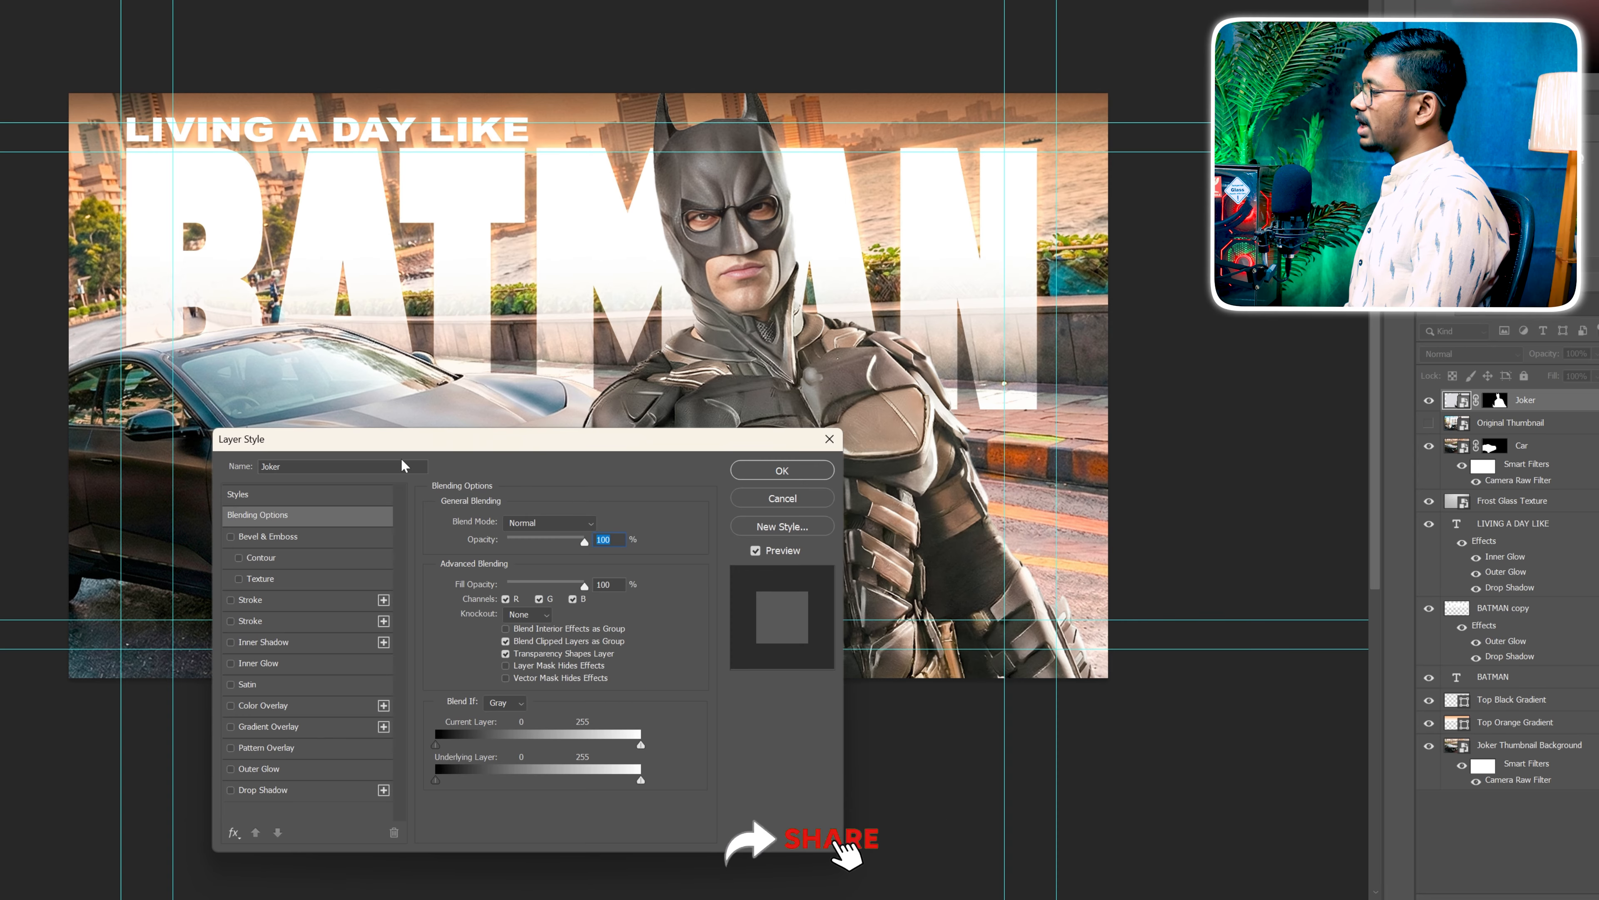
click(279, 768)
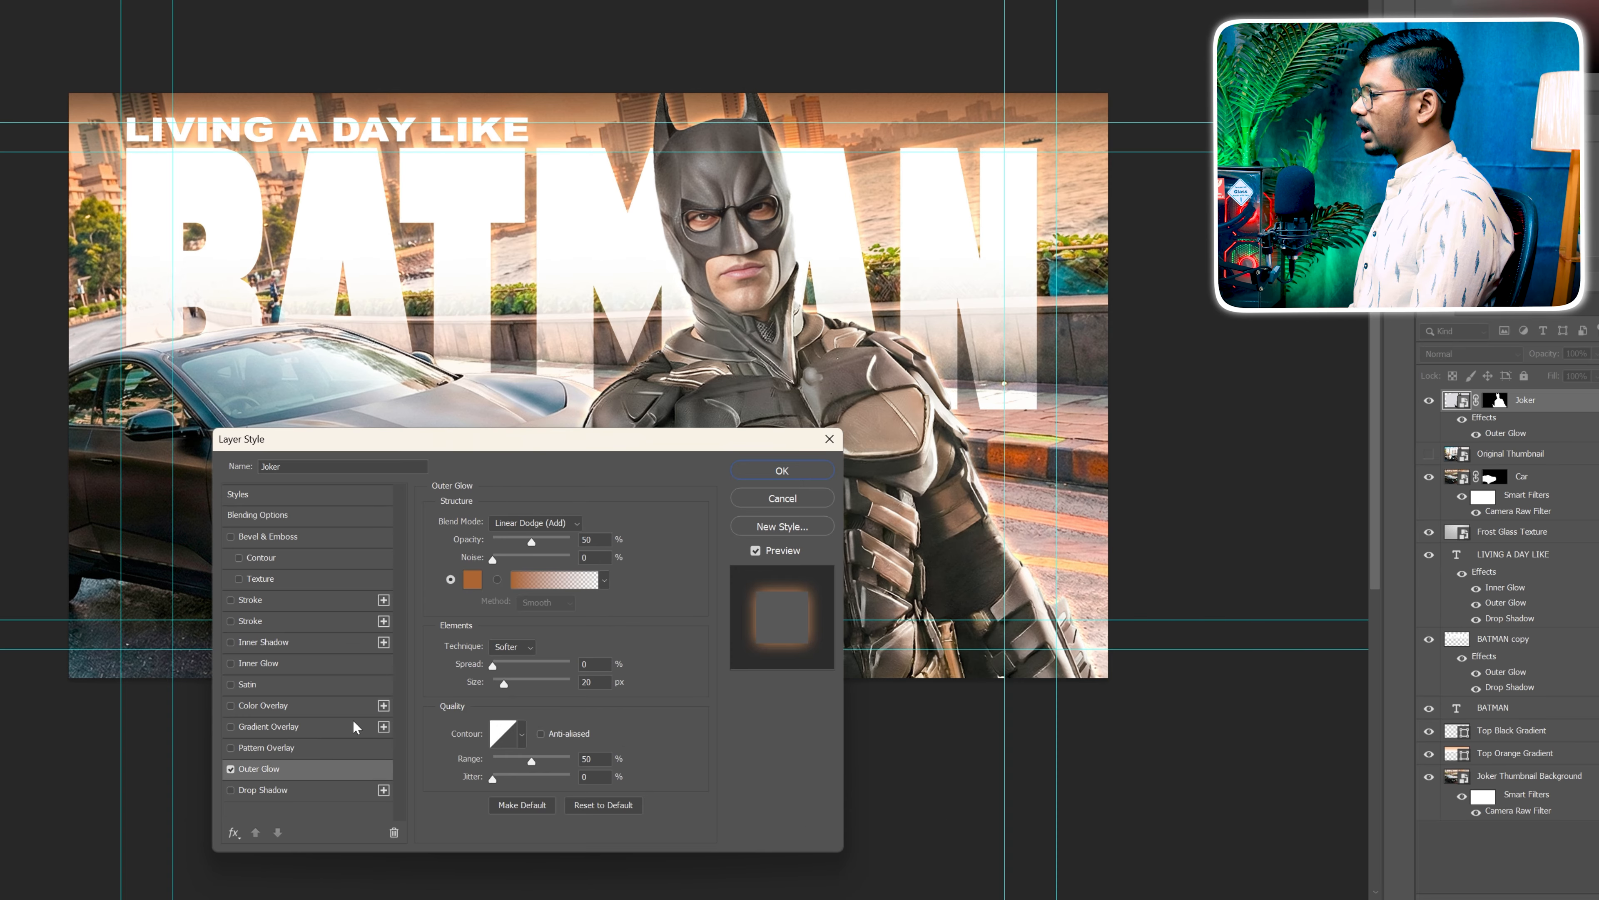
click(473, 579)
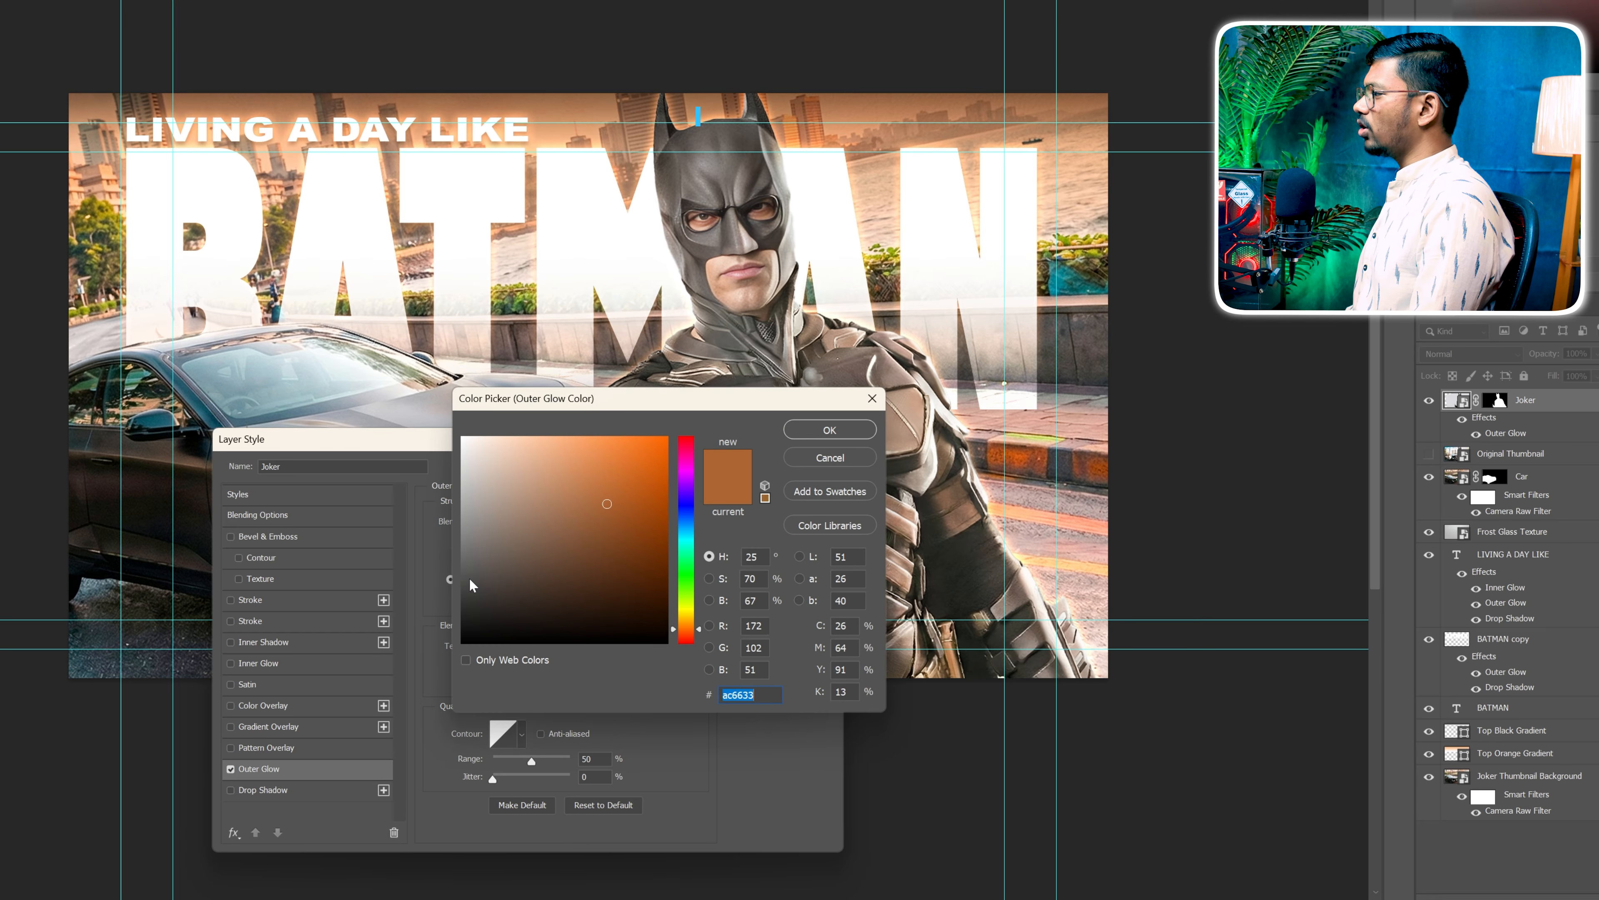
text(887966)
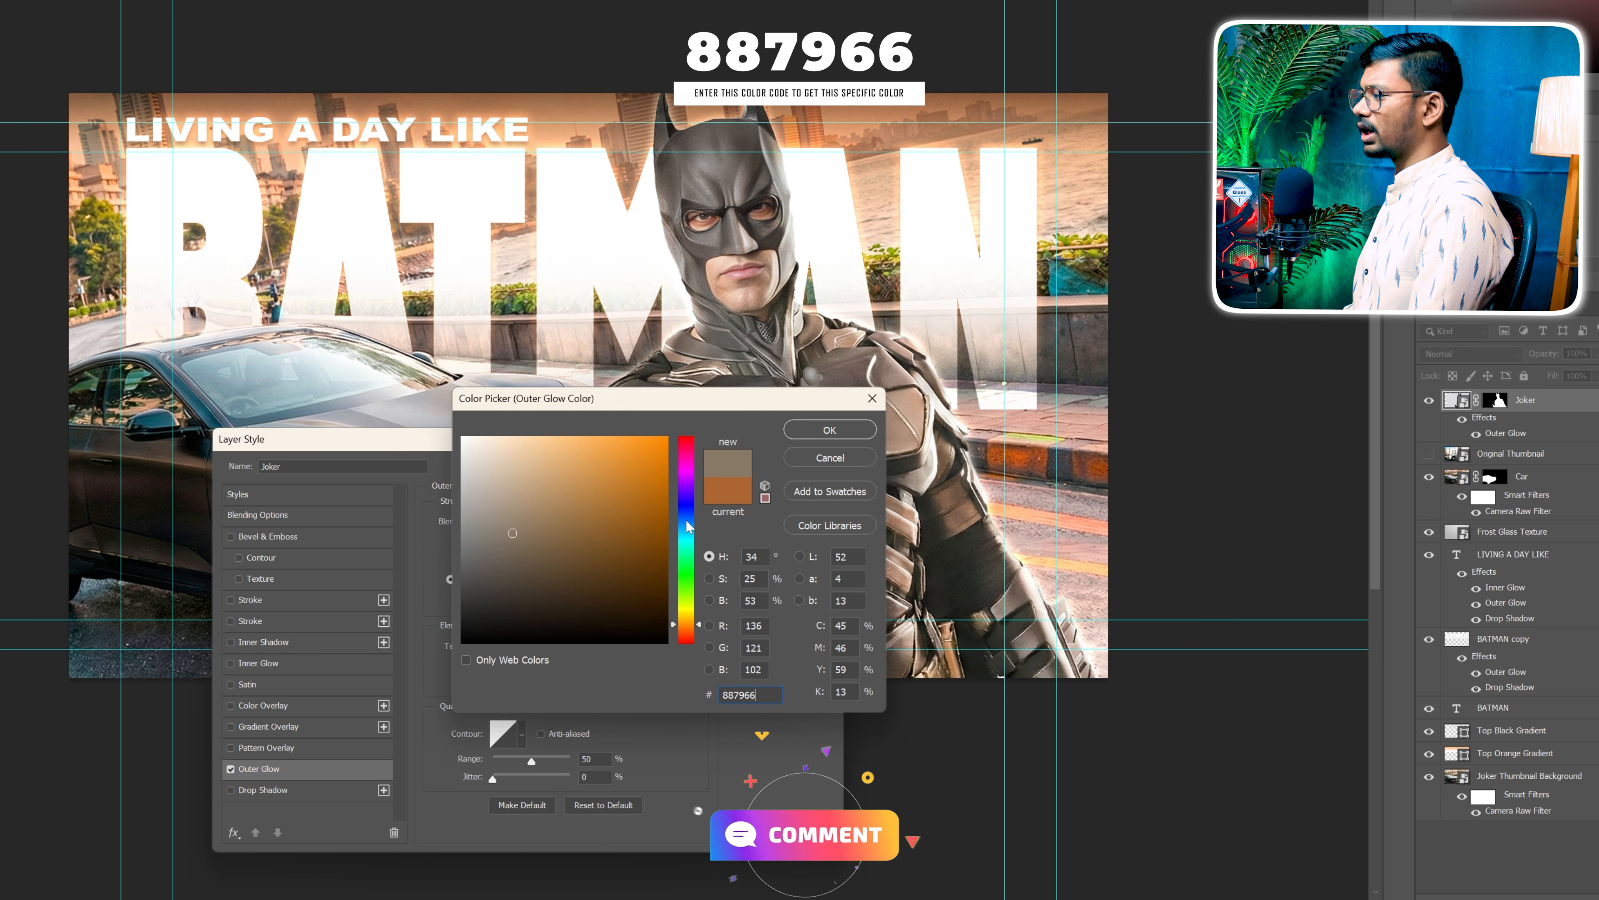
click(829, 430)
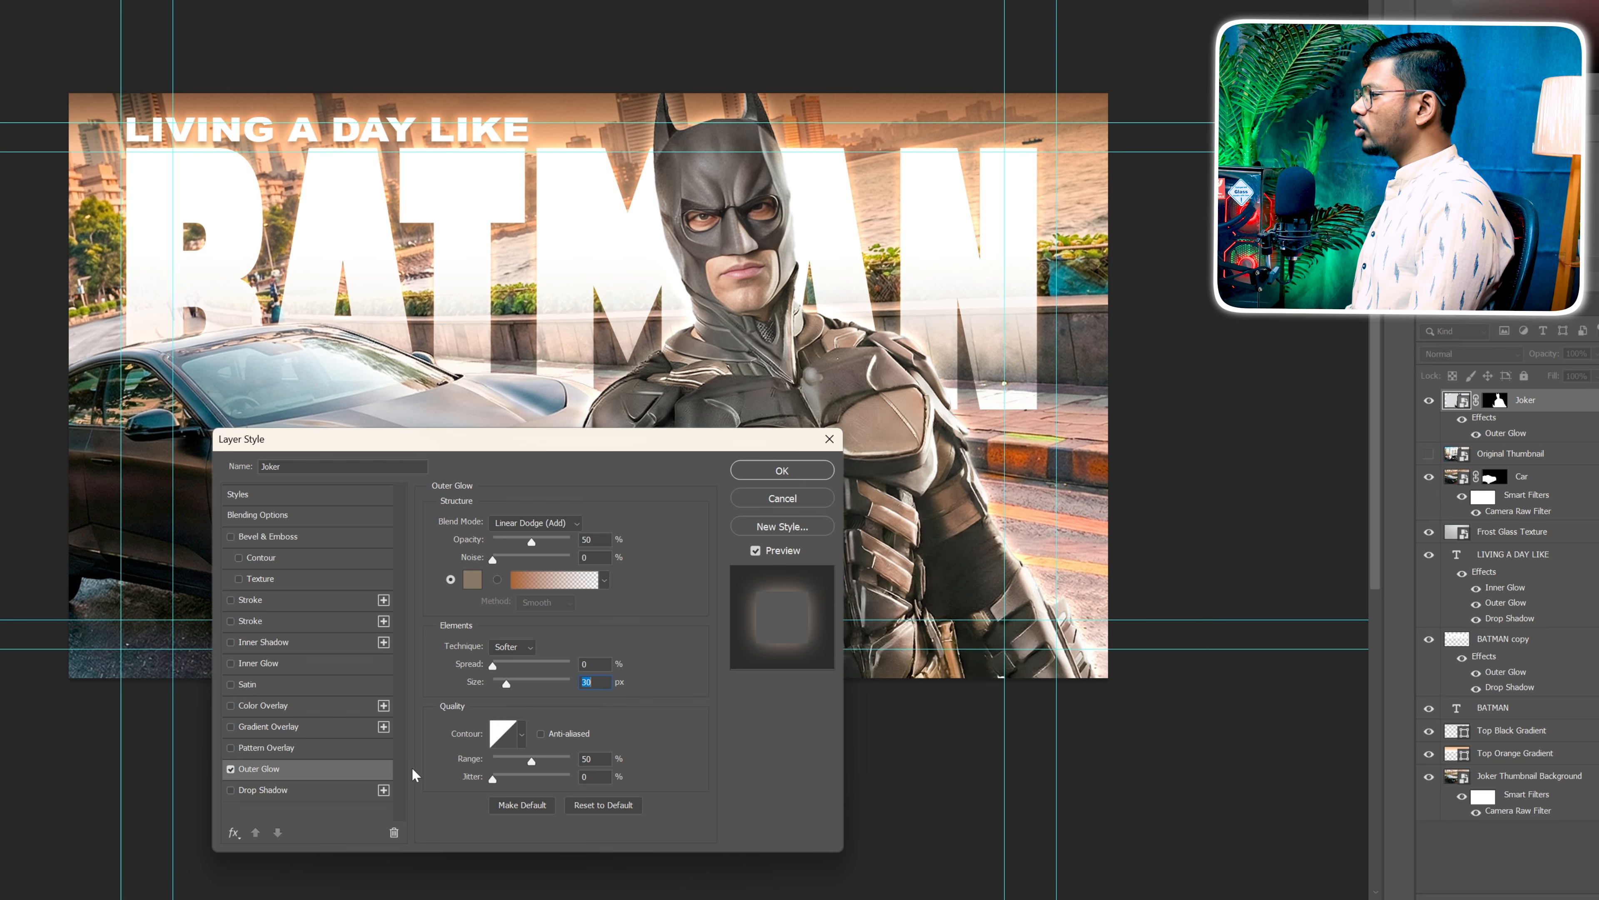
Step: Add an Overlay Drop Shadow to Joker with color 814324, 80% opacity, 45° angle, 15 px distance, 12% spread and 45 px size
click(334, 791)
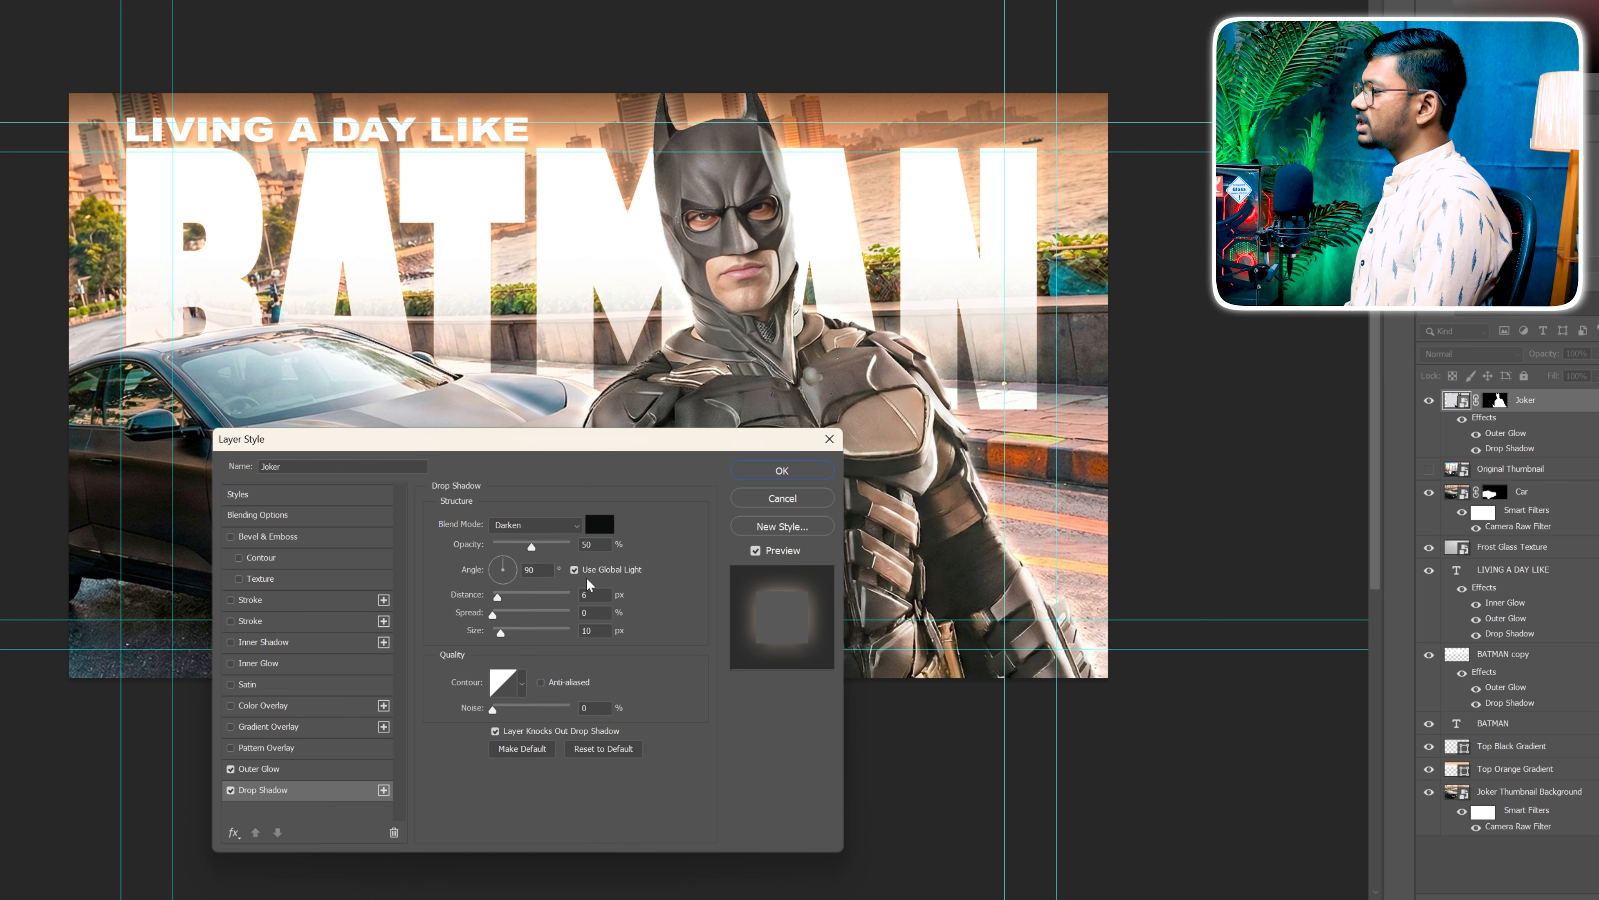
click(605, 530)
text(814324)
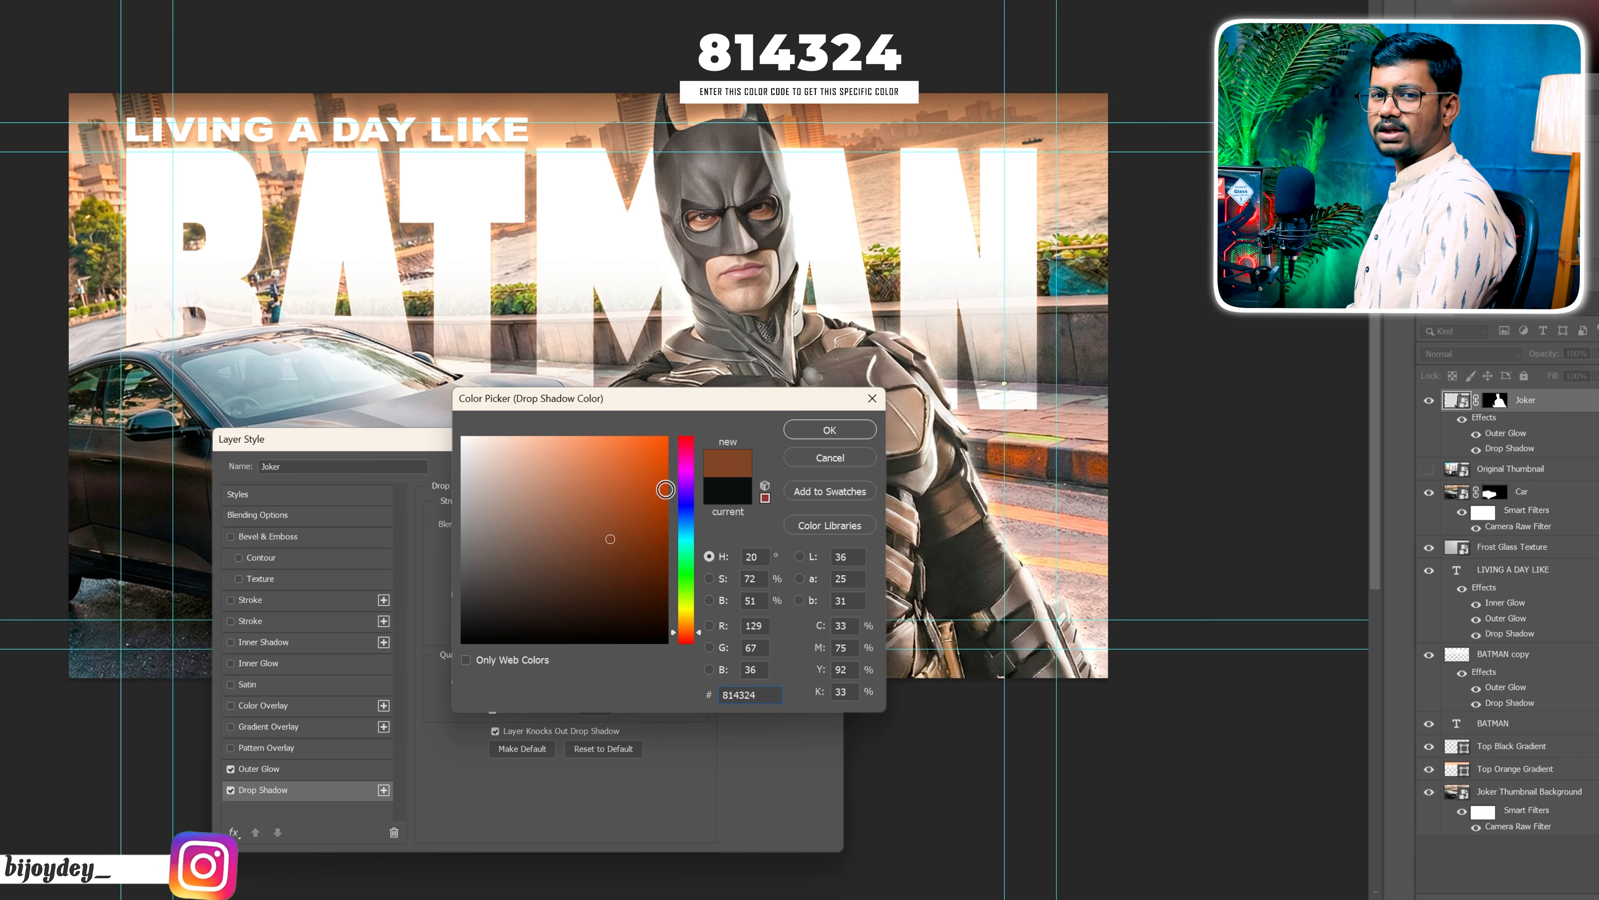
key(Return)
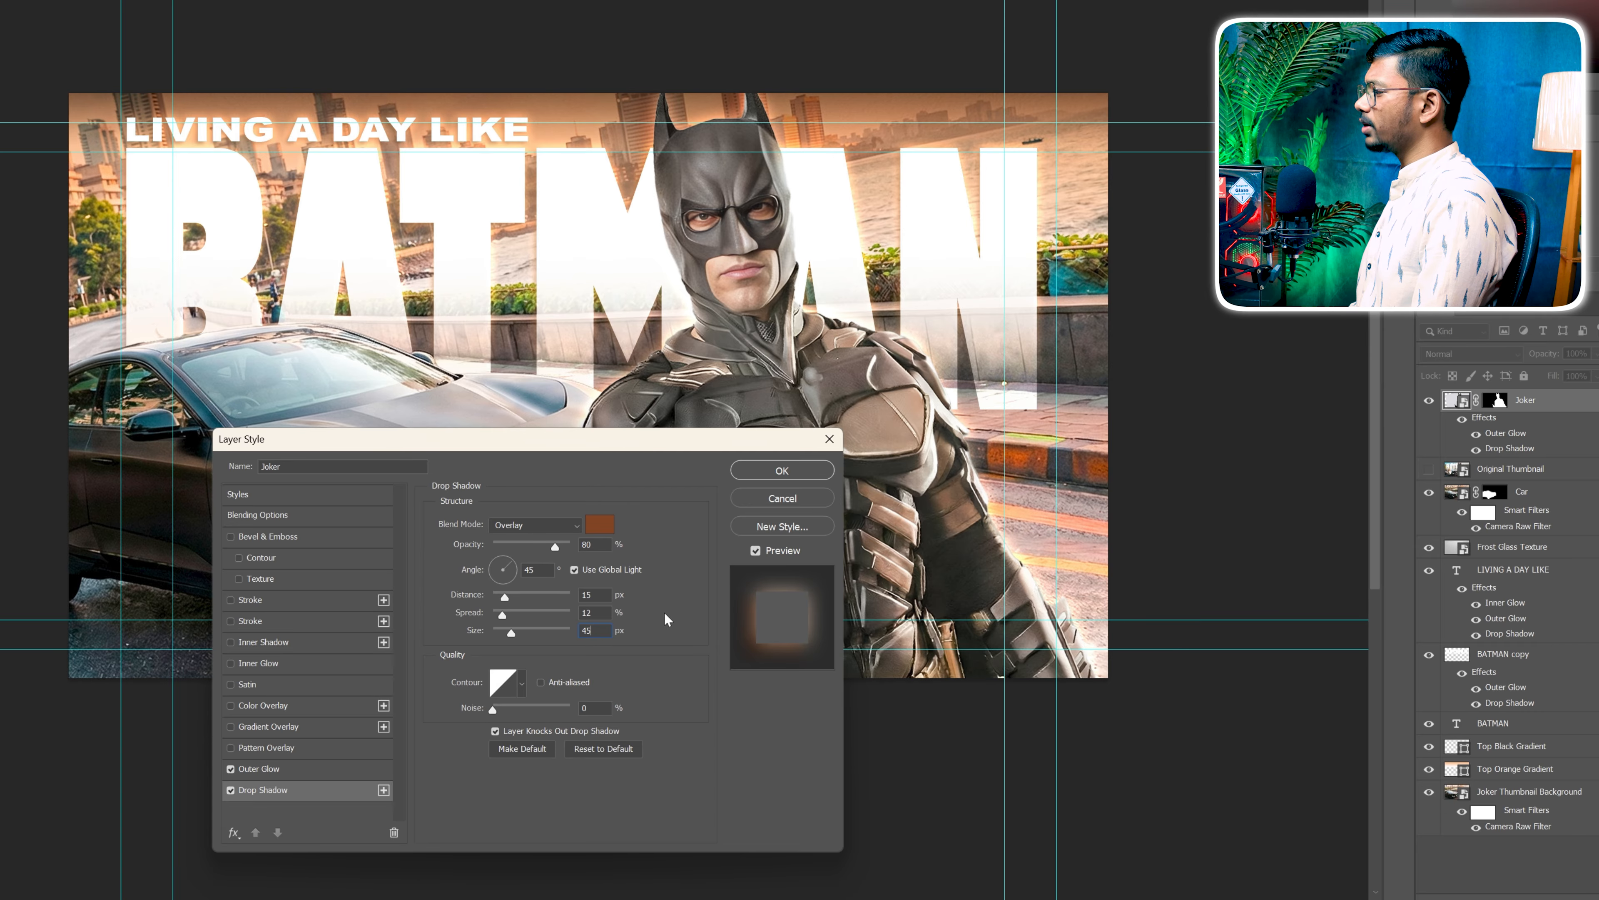
click(796, 472)
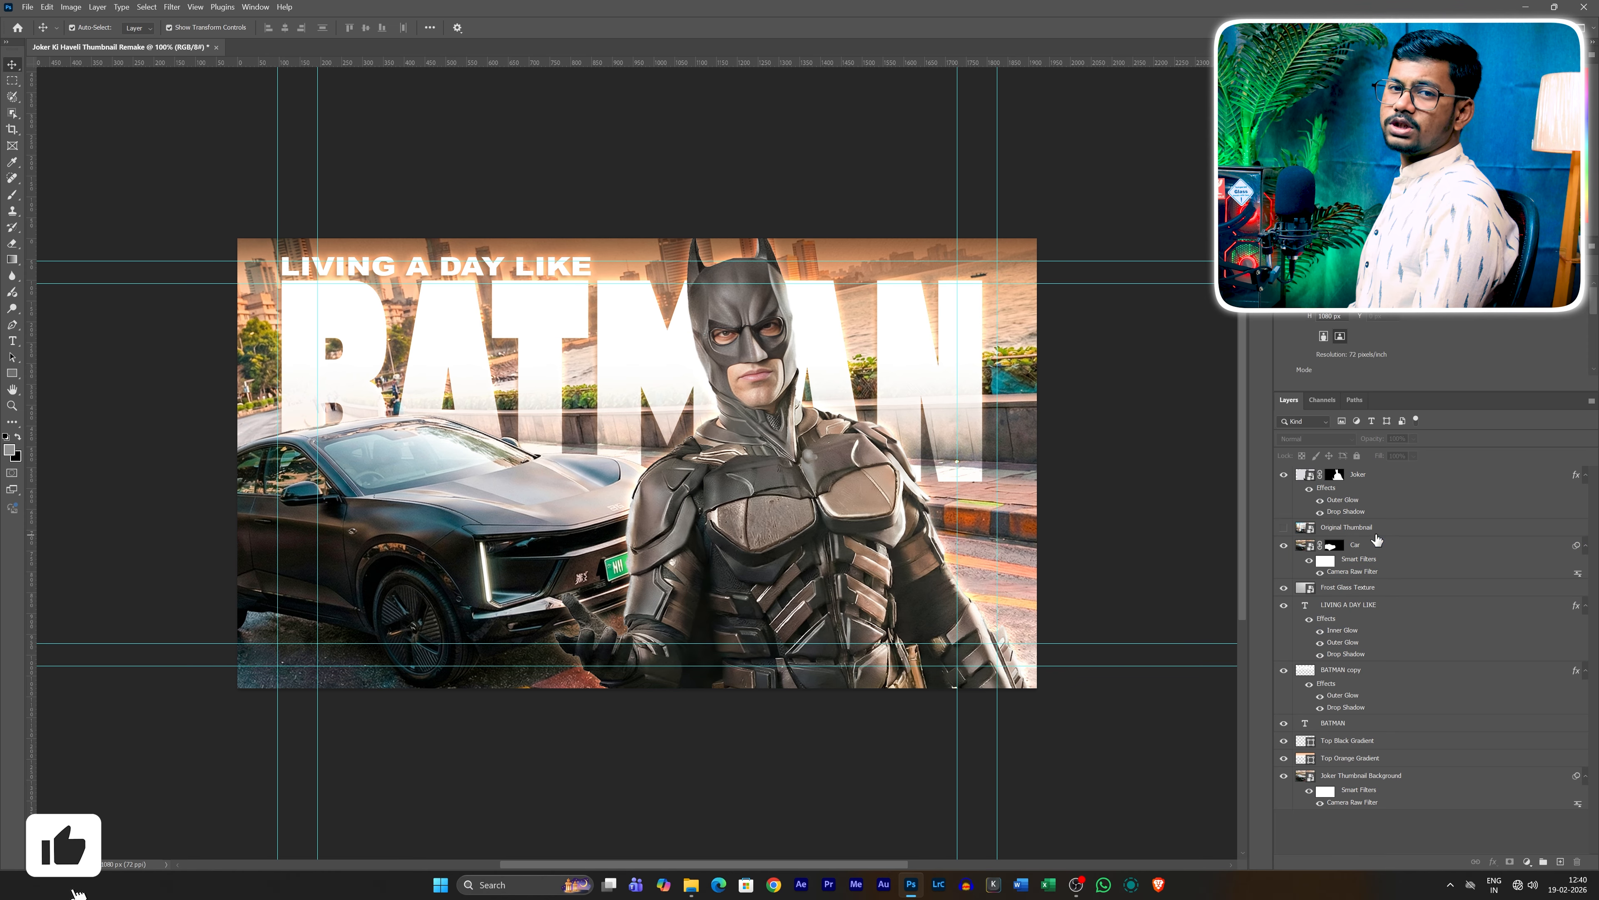
Step: Move the Original Thumbnail above the Joker layer and toggle its visibility to compare, leaving it shown
drag(1377, 534, 1353, 470)
click(1285, 474)
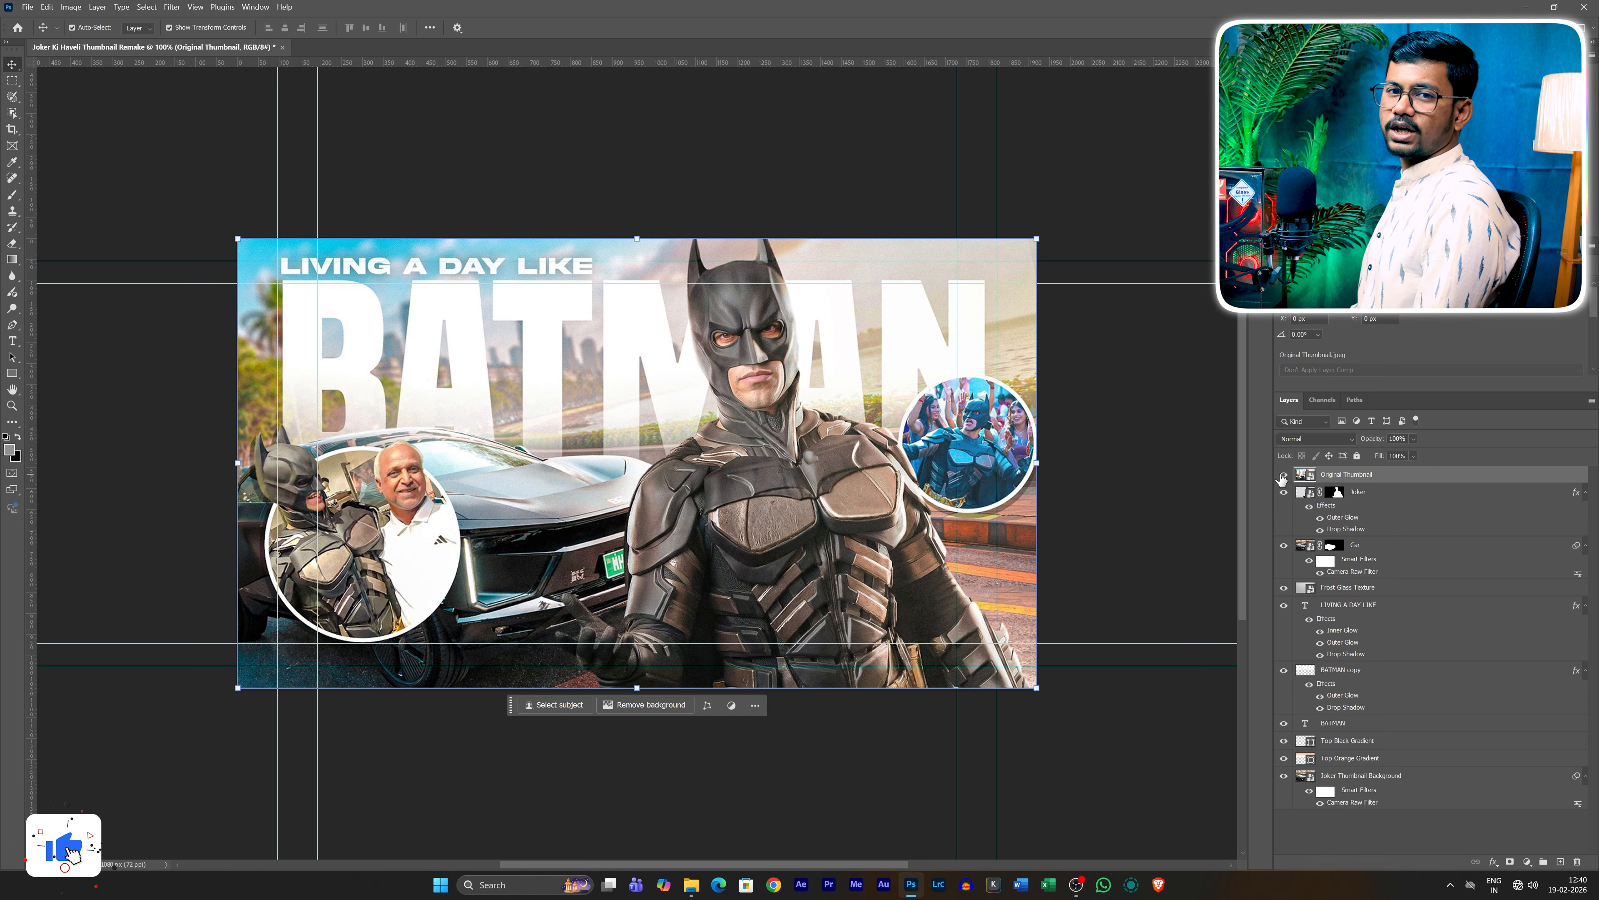
click(1284, 474)
click(1284, 475)
click(1090, 510)
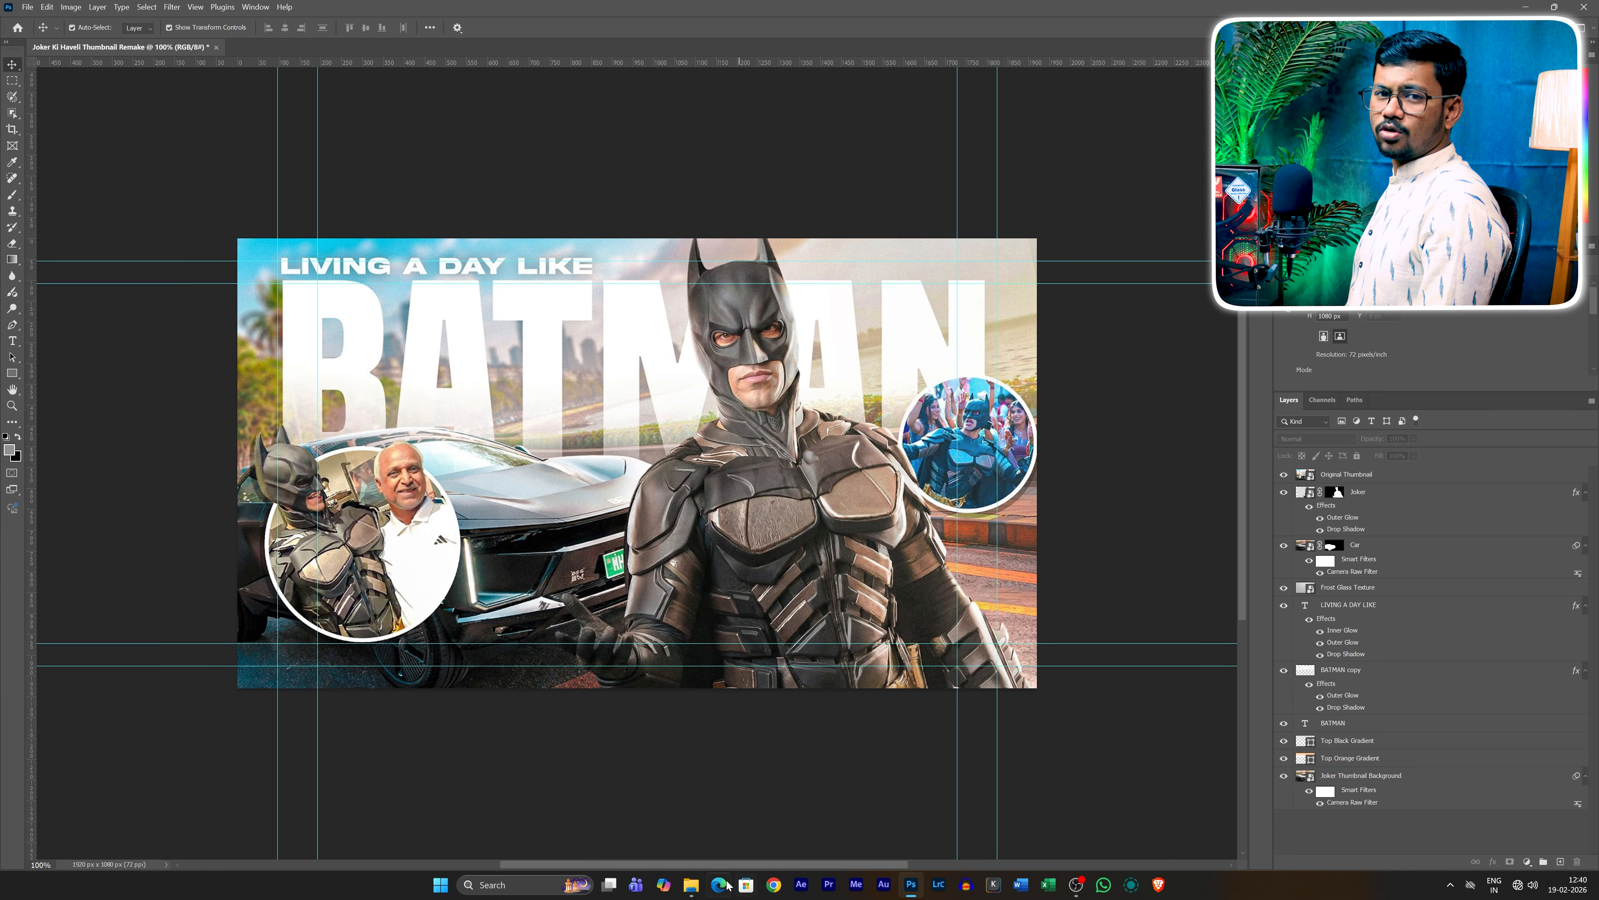
Step: Place the Dancing in Wedding Screenshot image from the assets folder above the Original Thumbnail layer
click(695, 844)
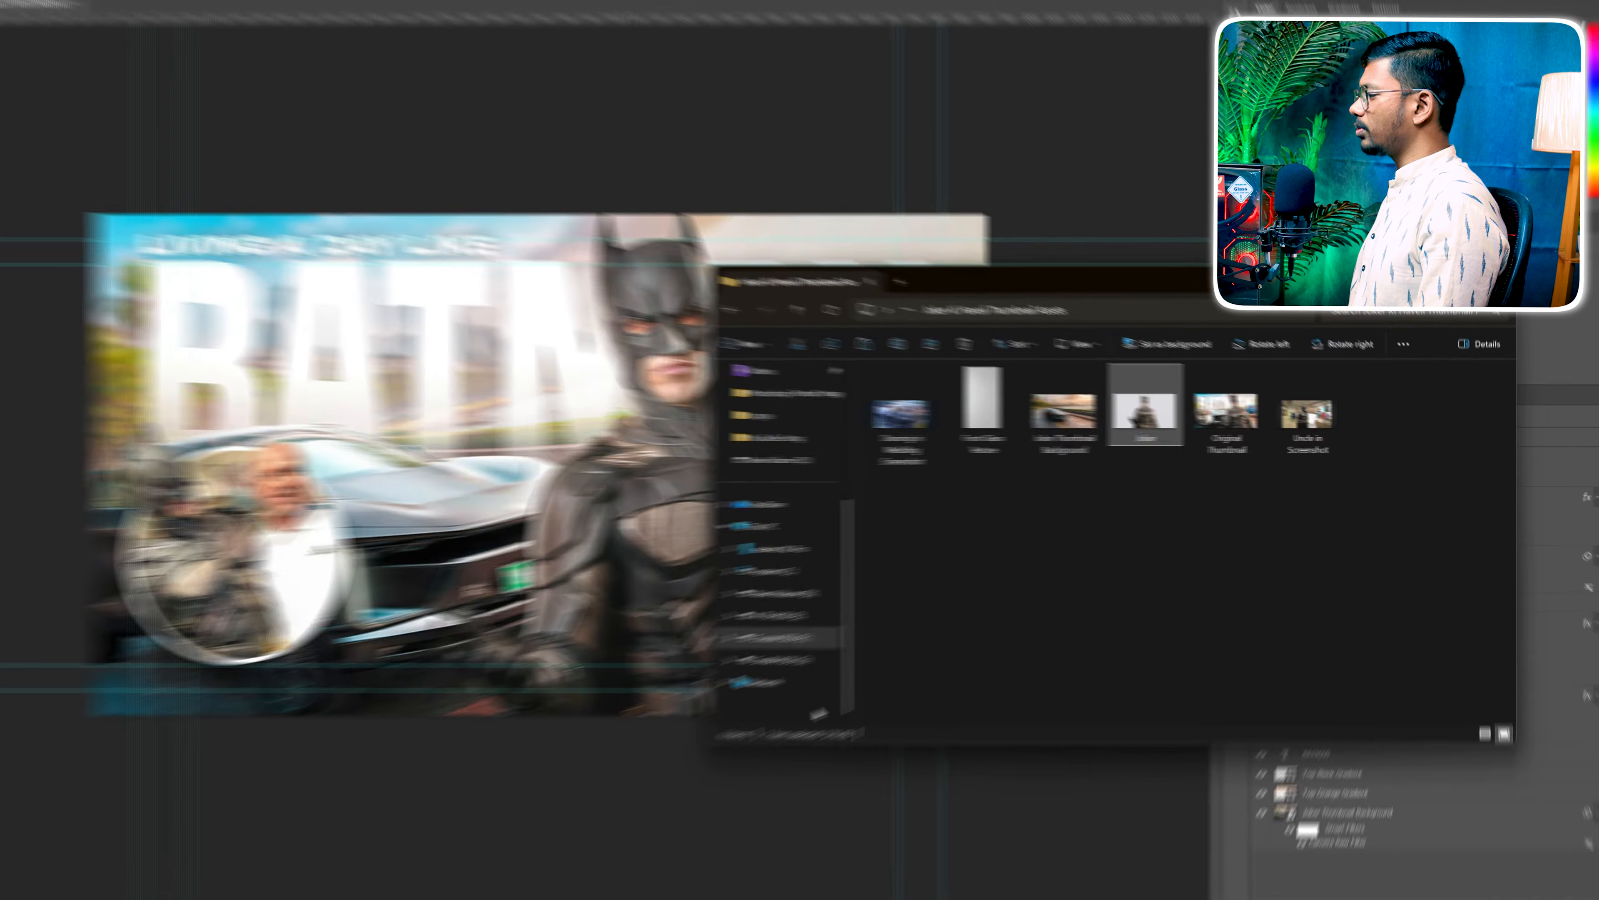
click(935, 431)
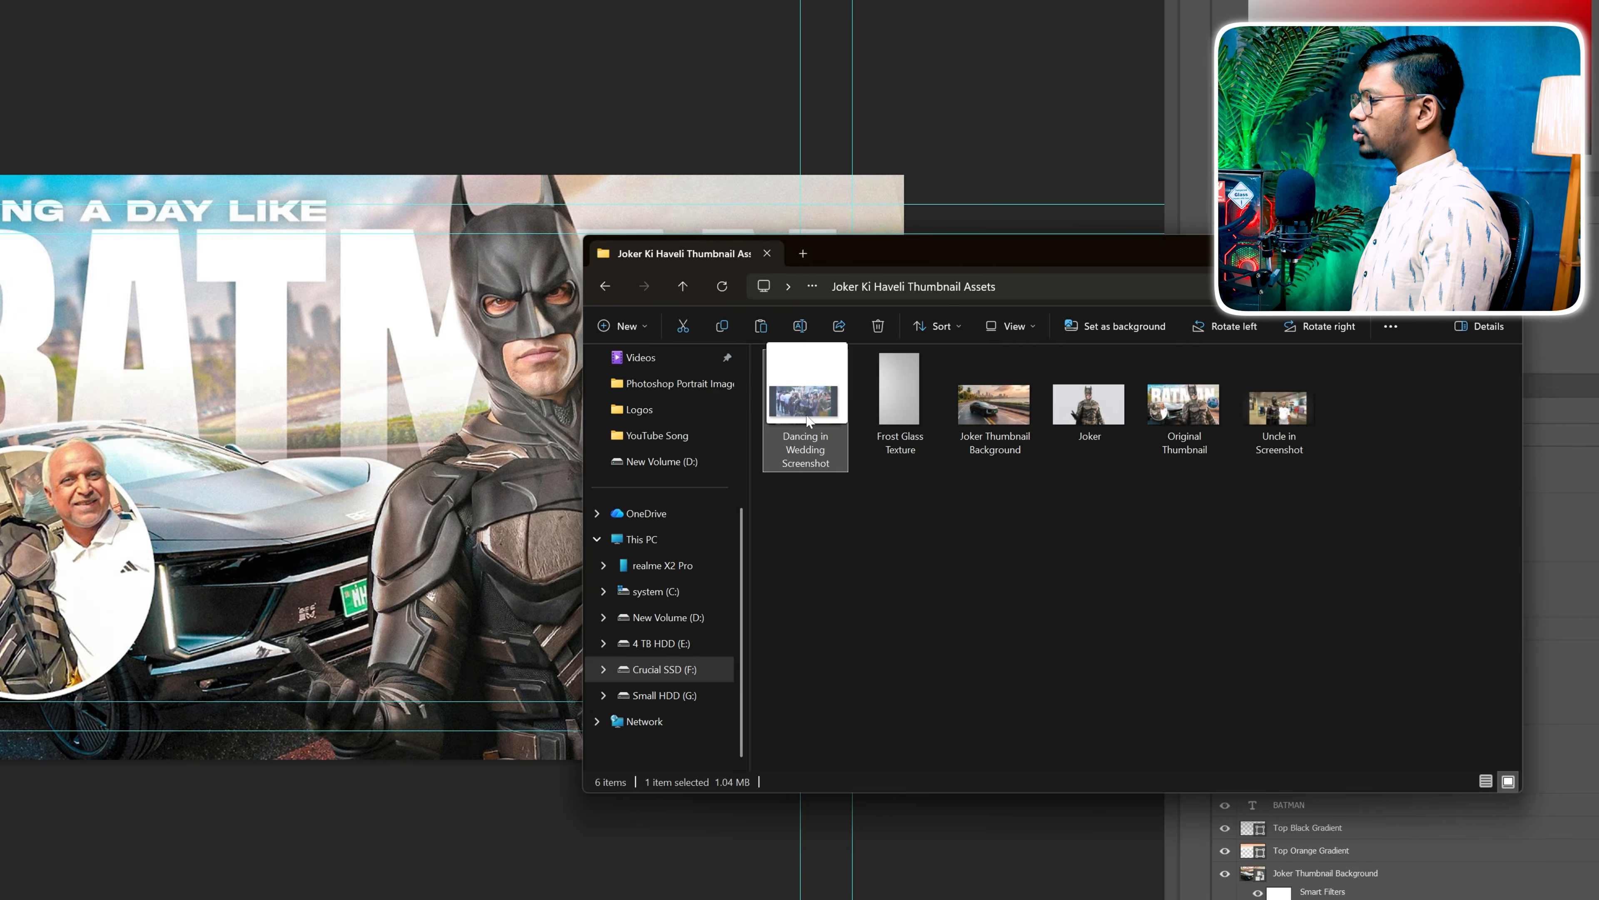
drag(808, 420, 815, 421)
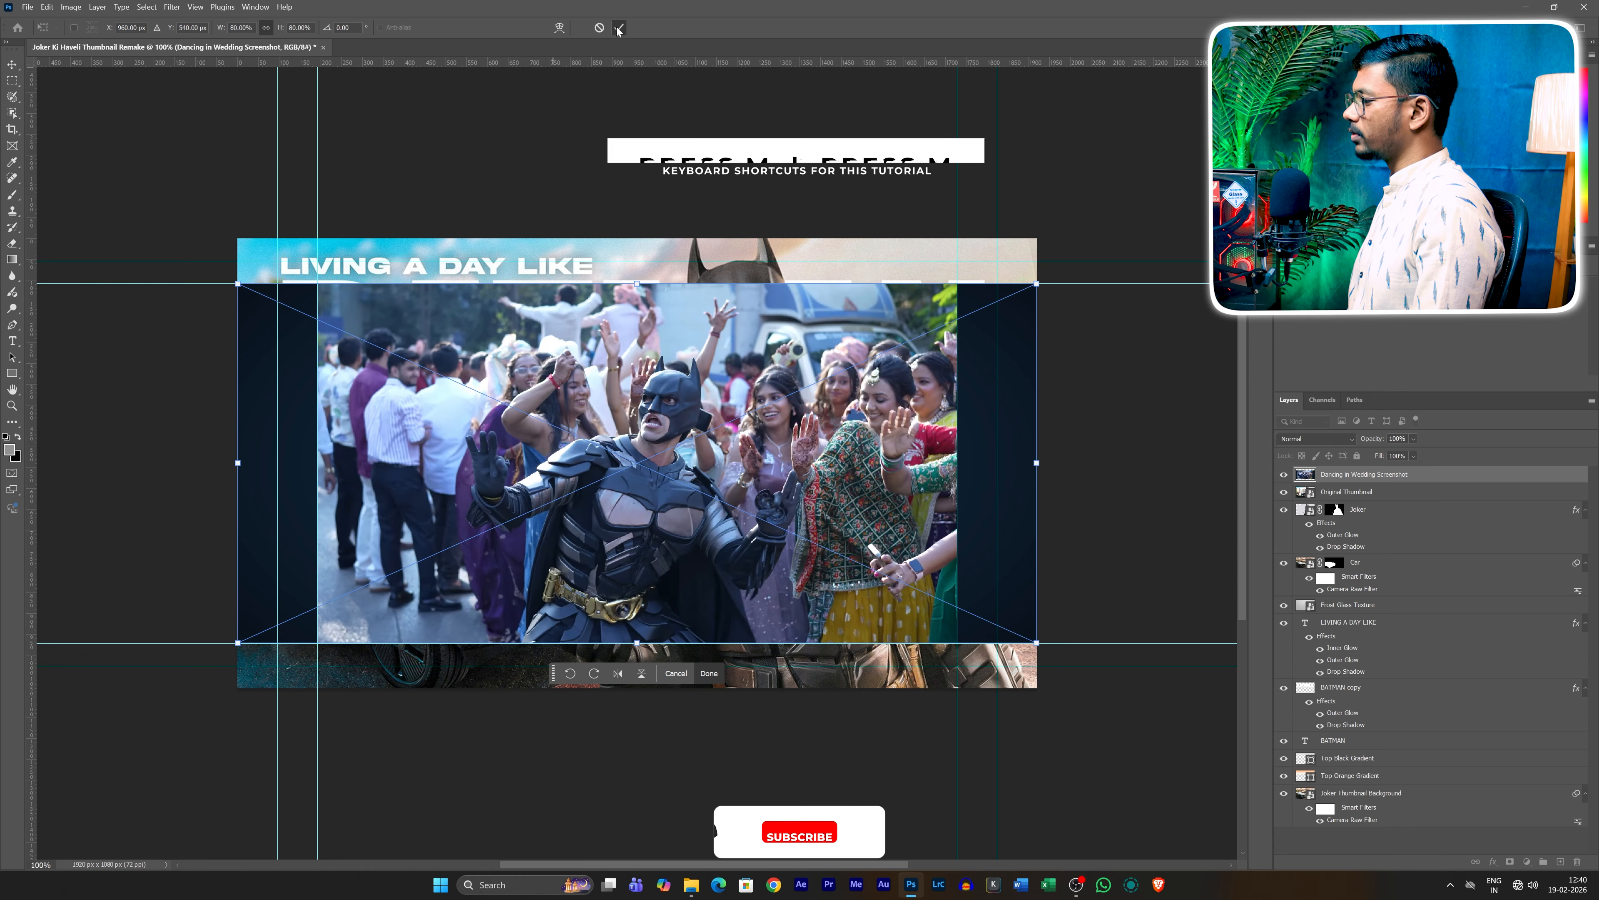
click(617, 29)
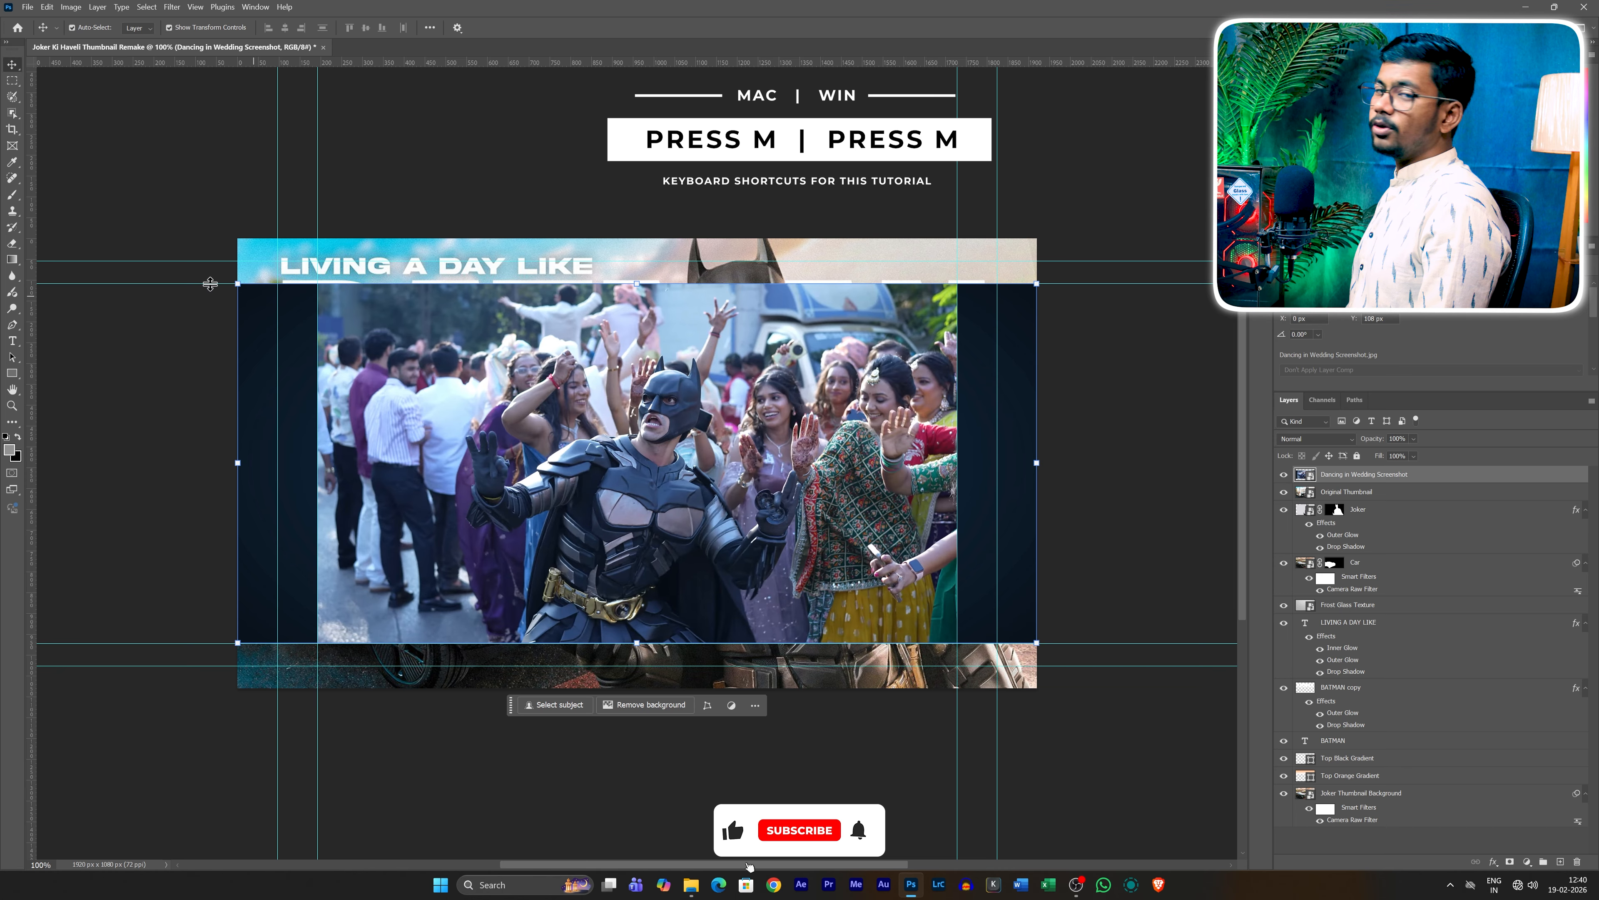
Step: Make a circular selection around Batman and the nearby dancers in Dancing in Wedding Screenshot, and copy it to a new layer
click(53, 92)
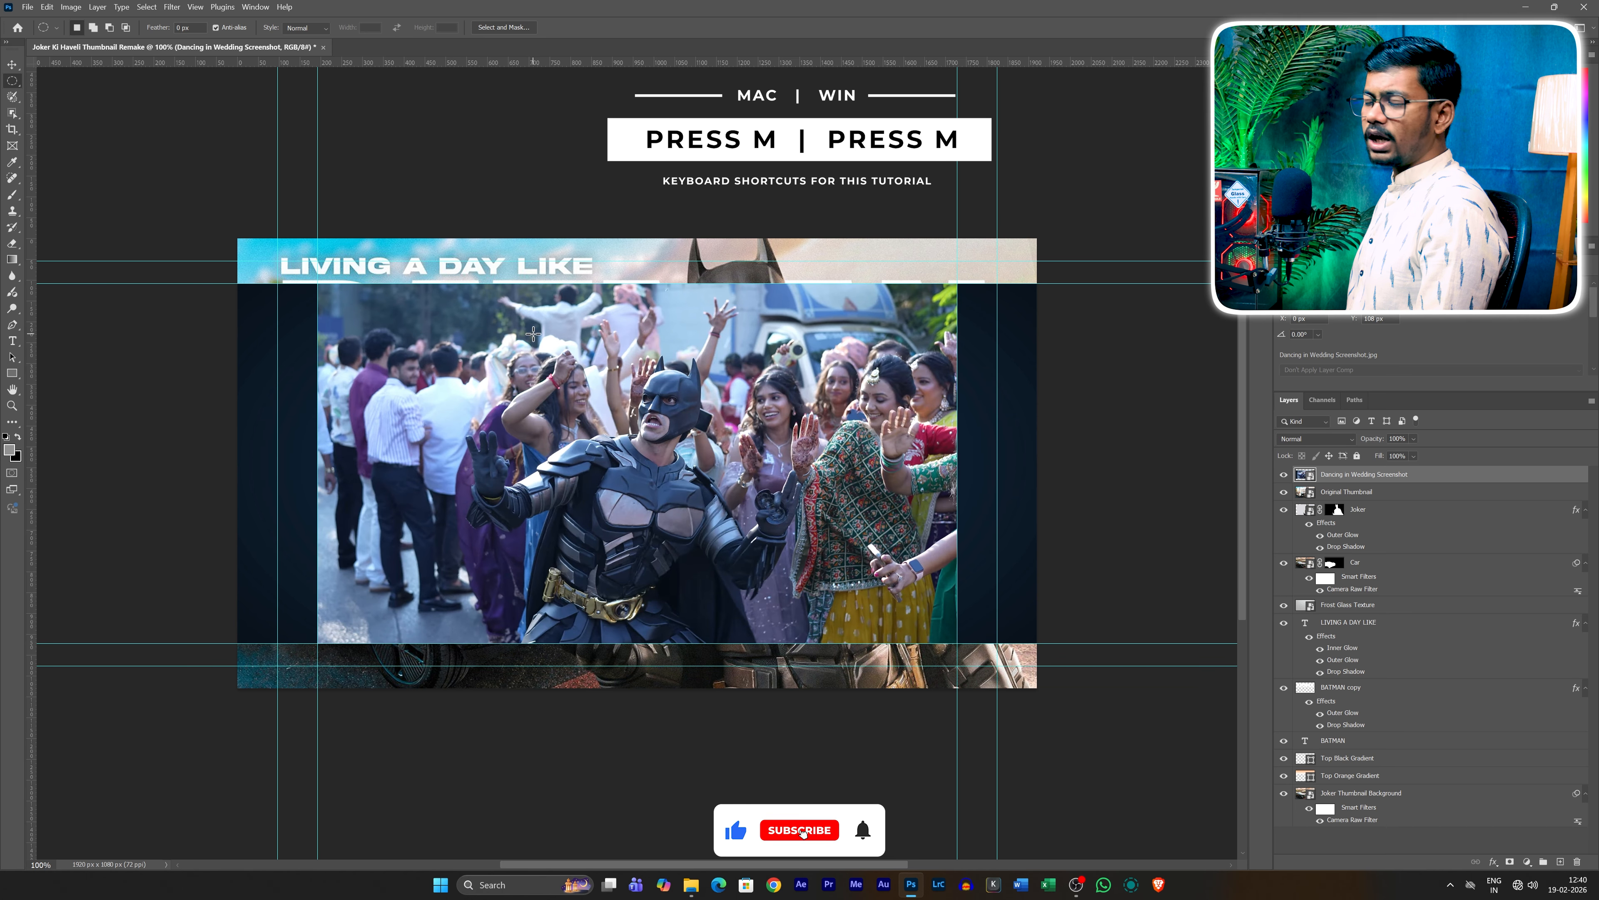
drag(533, 333, 611, 377)
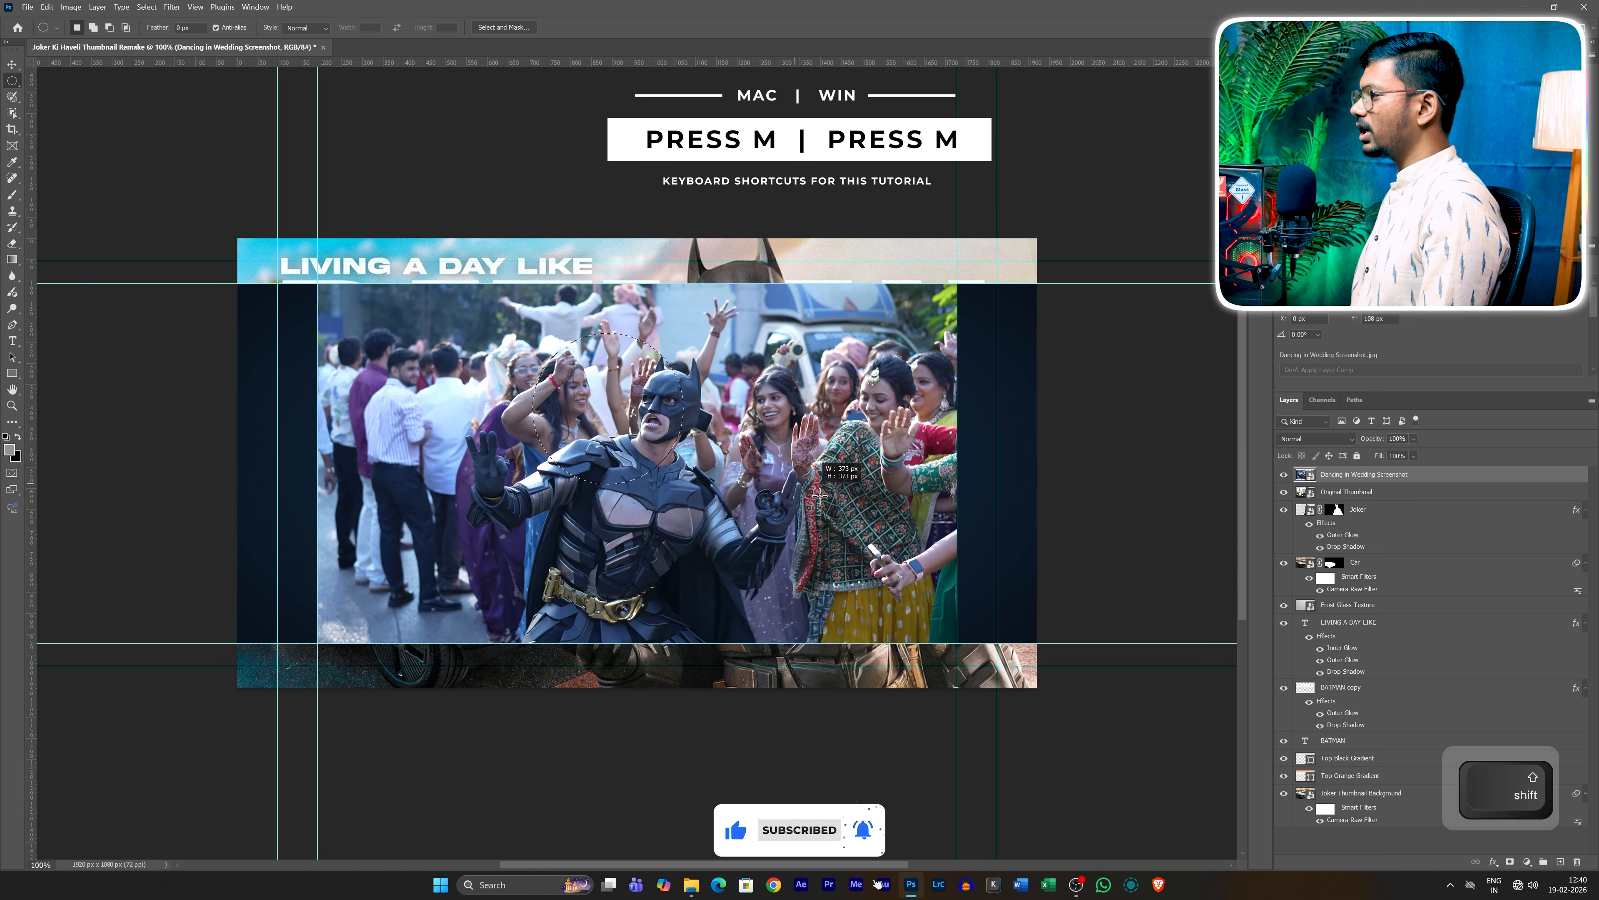
drag(949, 556, 1064, 640)
drag(750, 507, 724, 463)
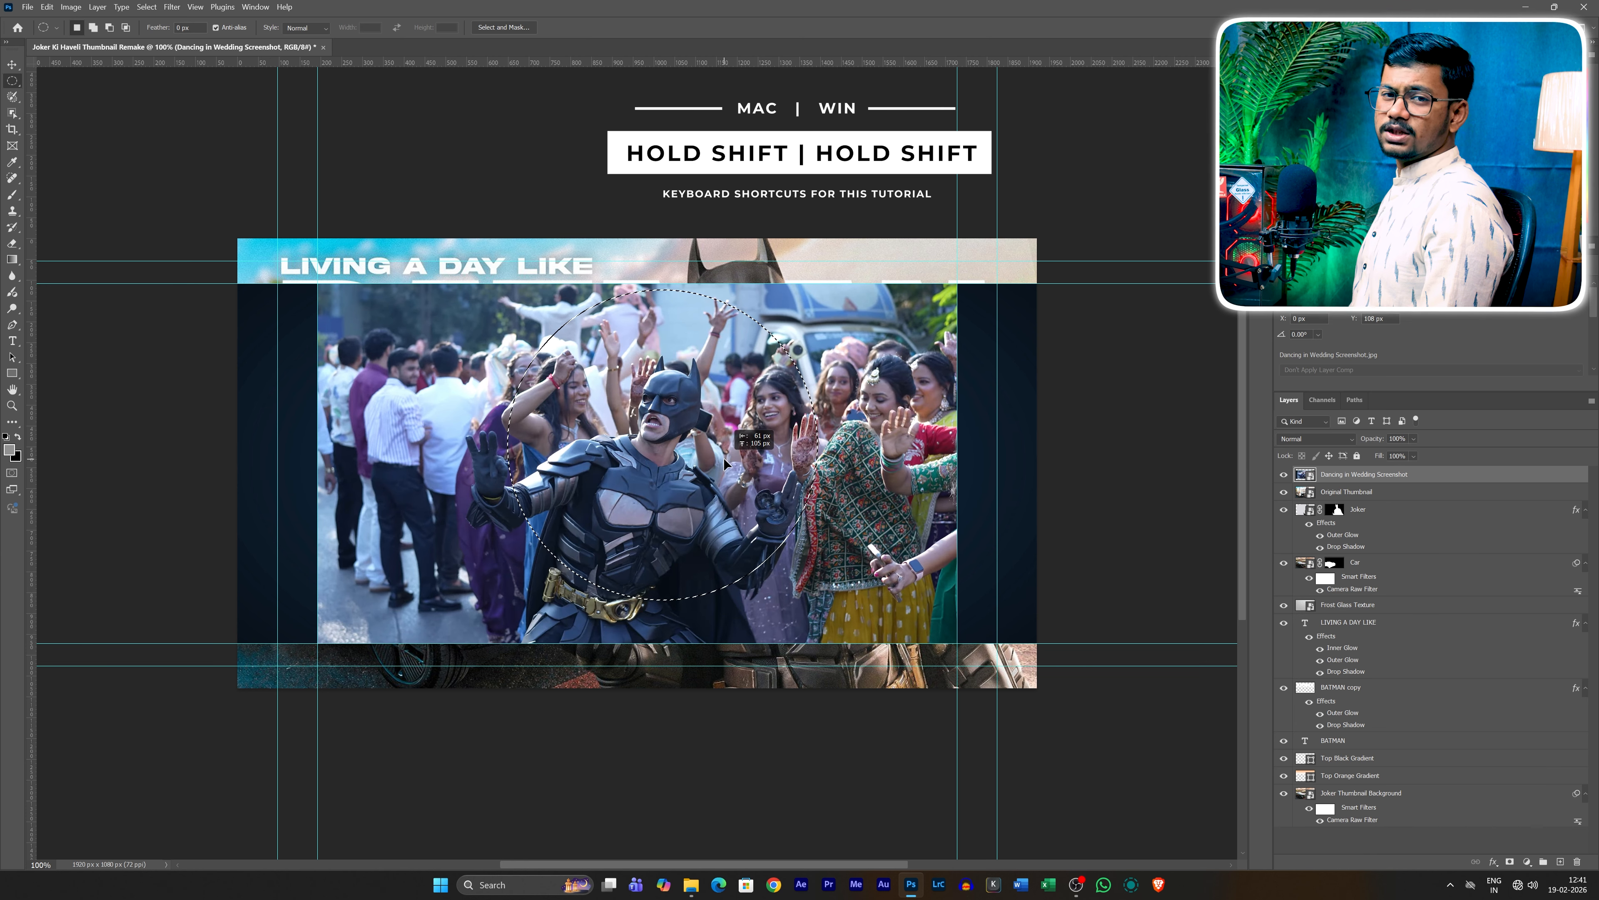
key(ctrl+j)
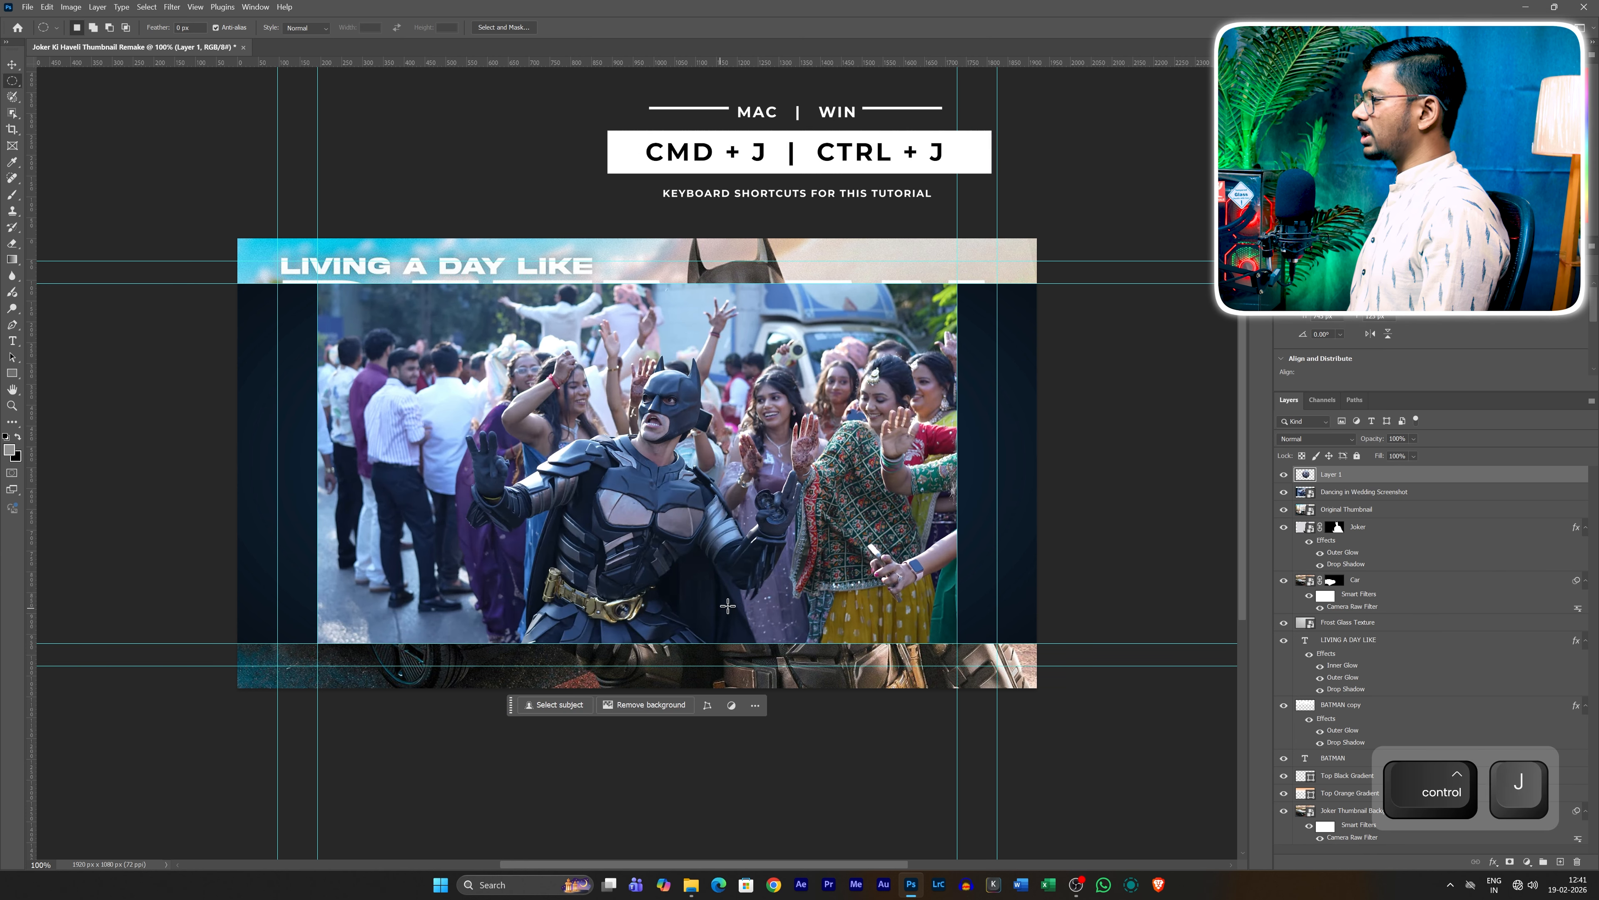
Step: Delete the Dancing in Wedding Screenshot layer and convert the circular cutout in Layer 1 to a smart object
click(1424, 493)
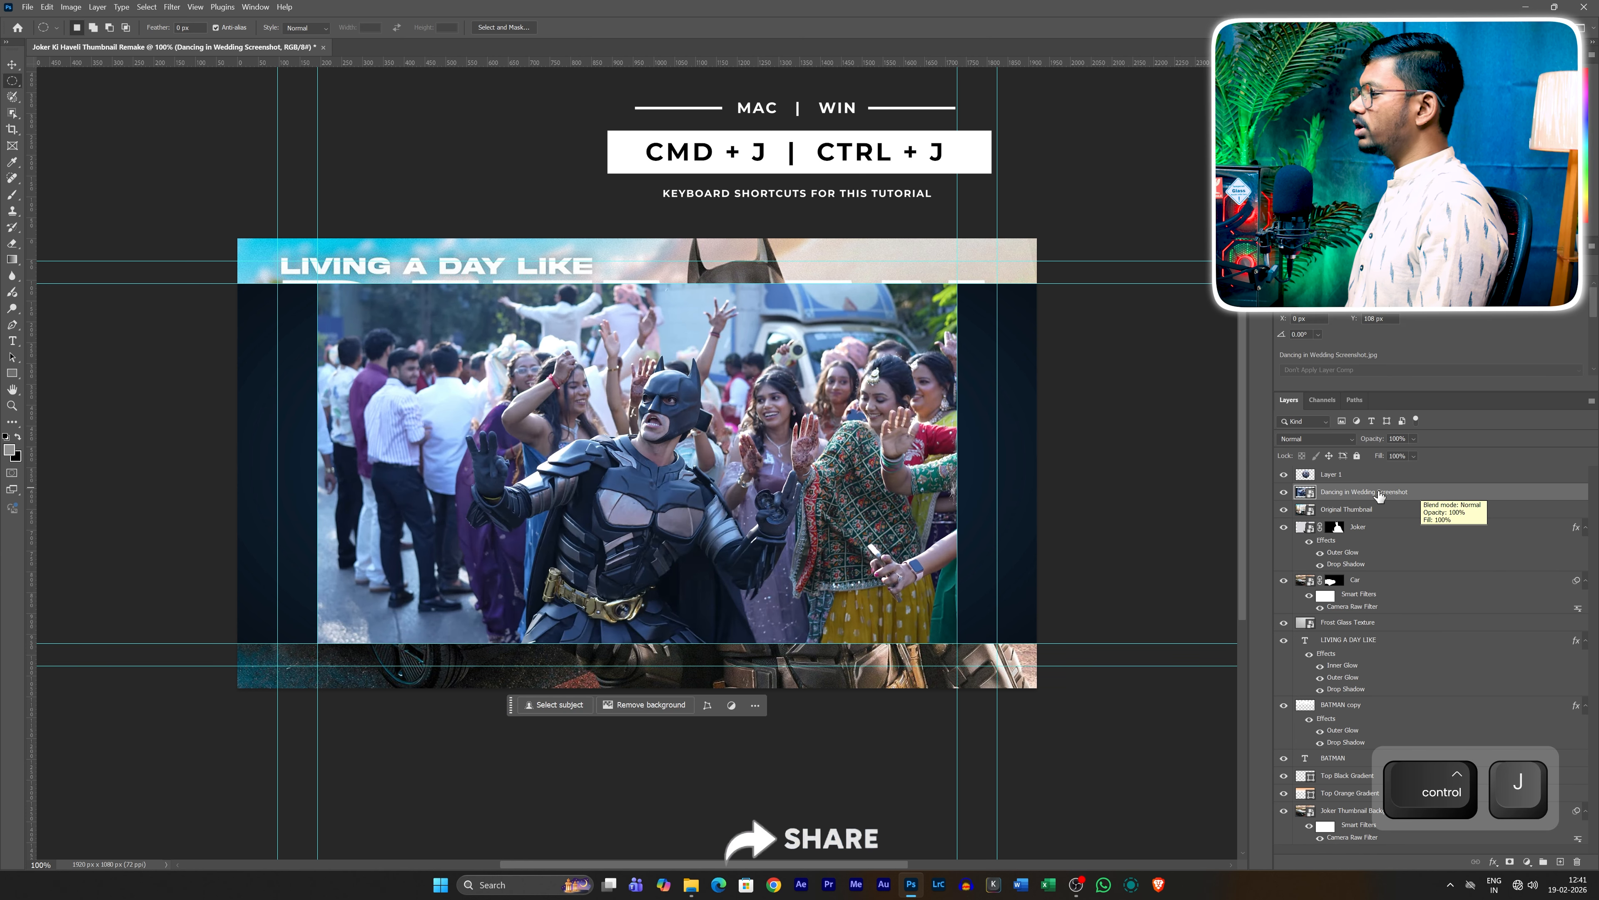
key(BackSpace)
key(alt+bracketright)
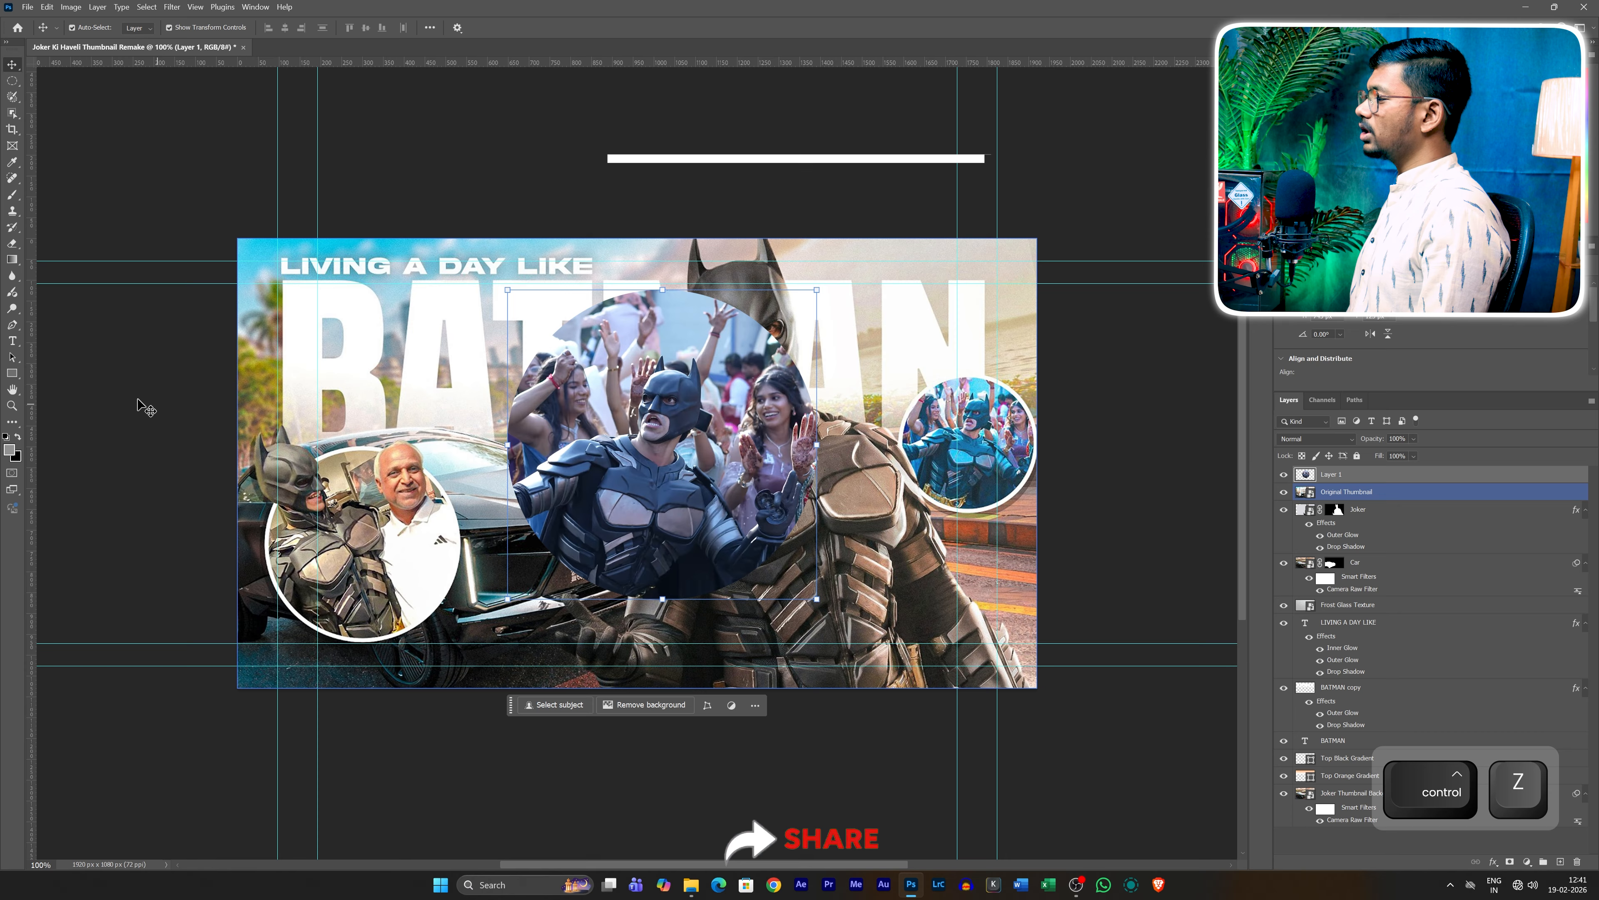
key(o)
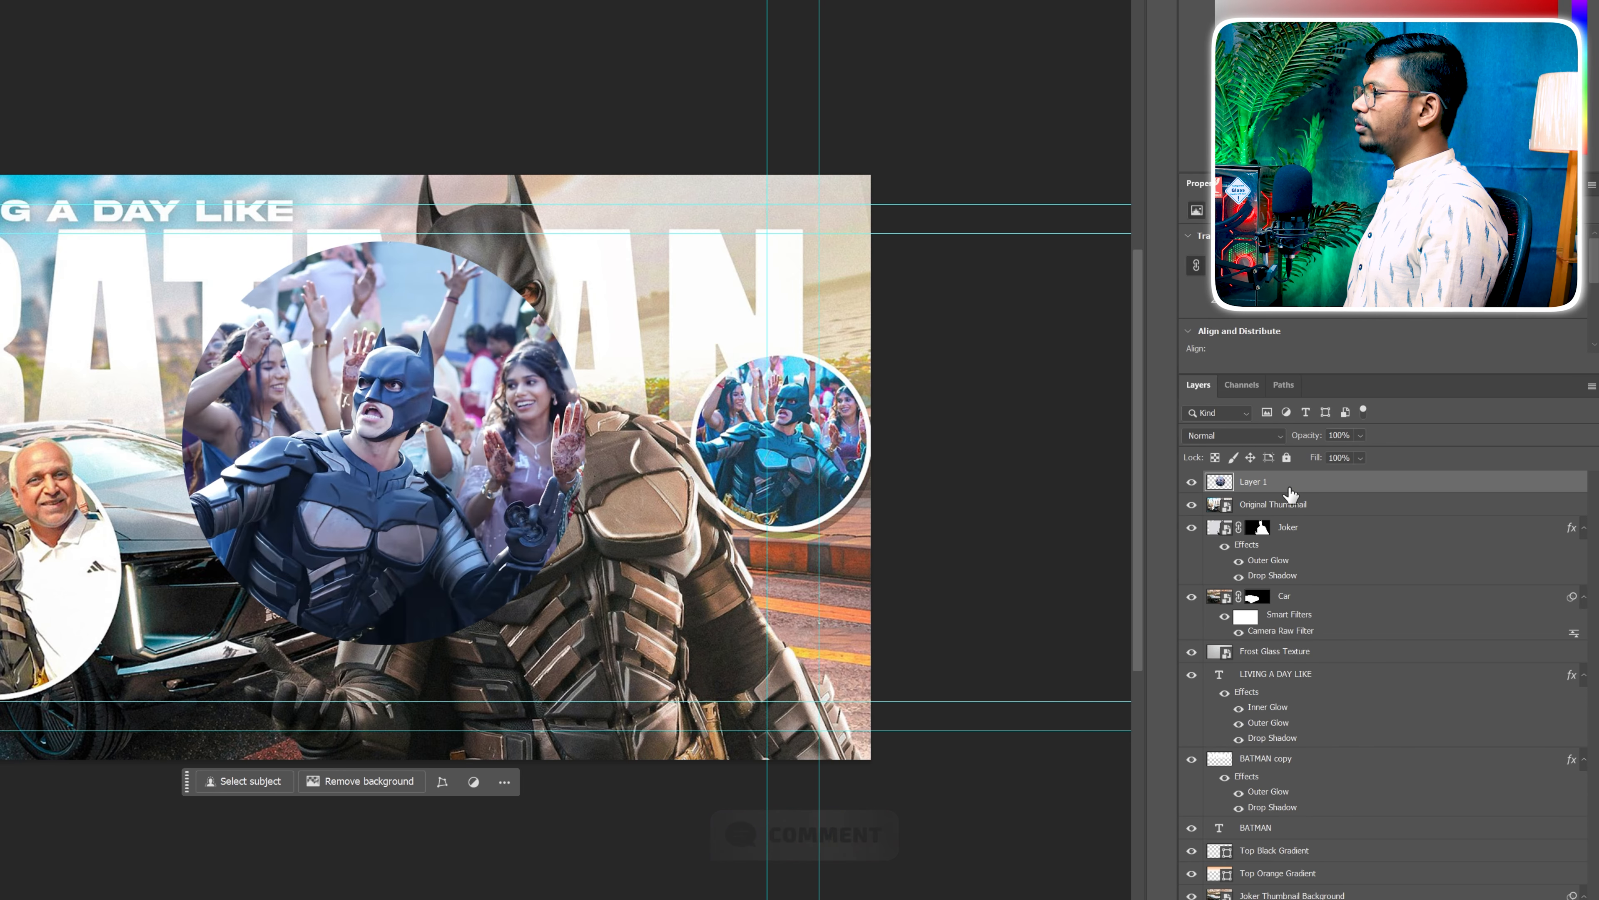
right_click(1286, 488)
click(1355, 796)
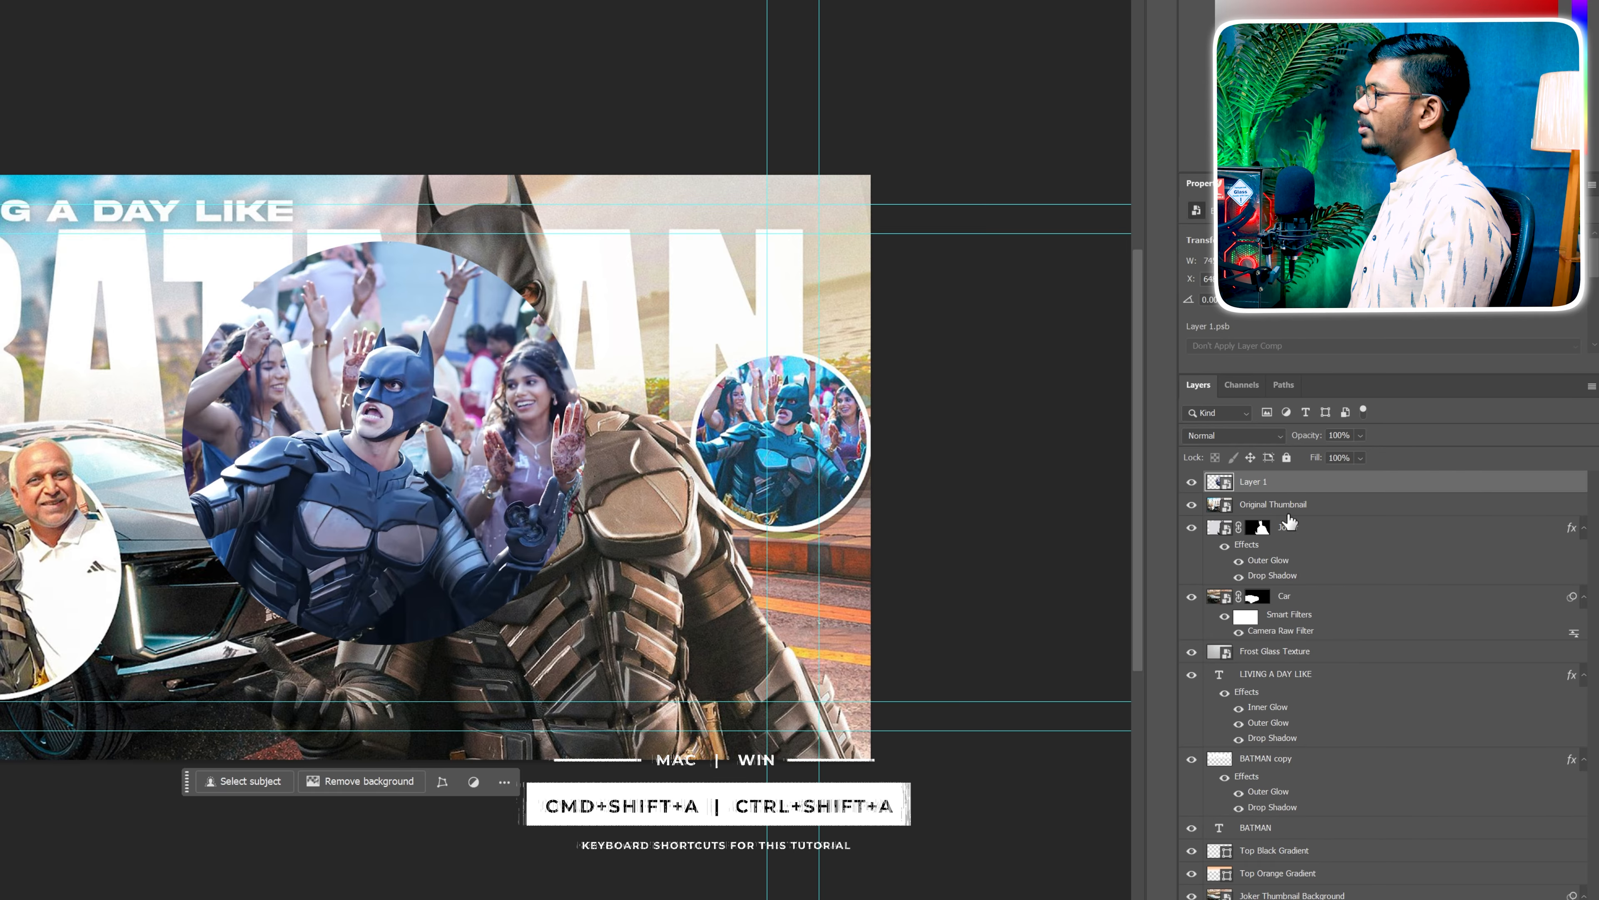
Step: Apply a Camera Raw Filter to the circular cutout with Temperature -10, Tint +1, Vibrance +20 and Exposure +0.05
key(ctrl+shift+a)
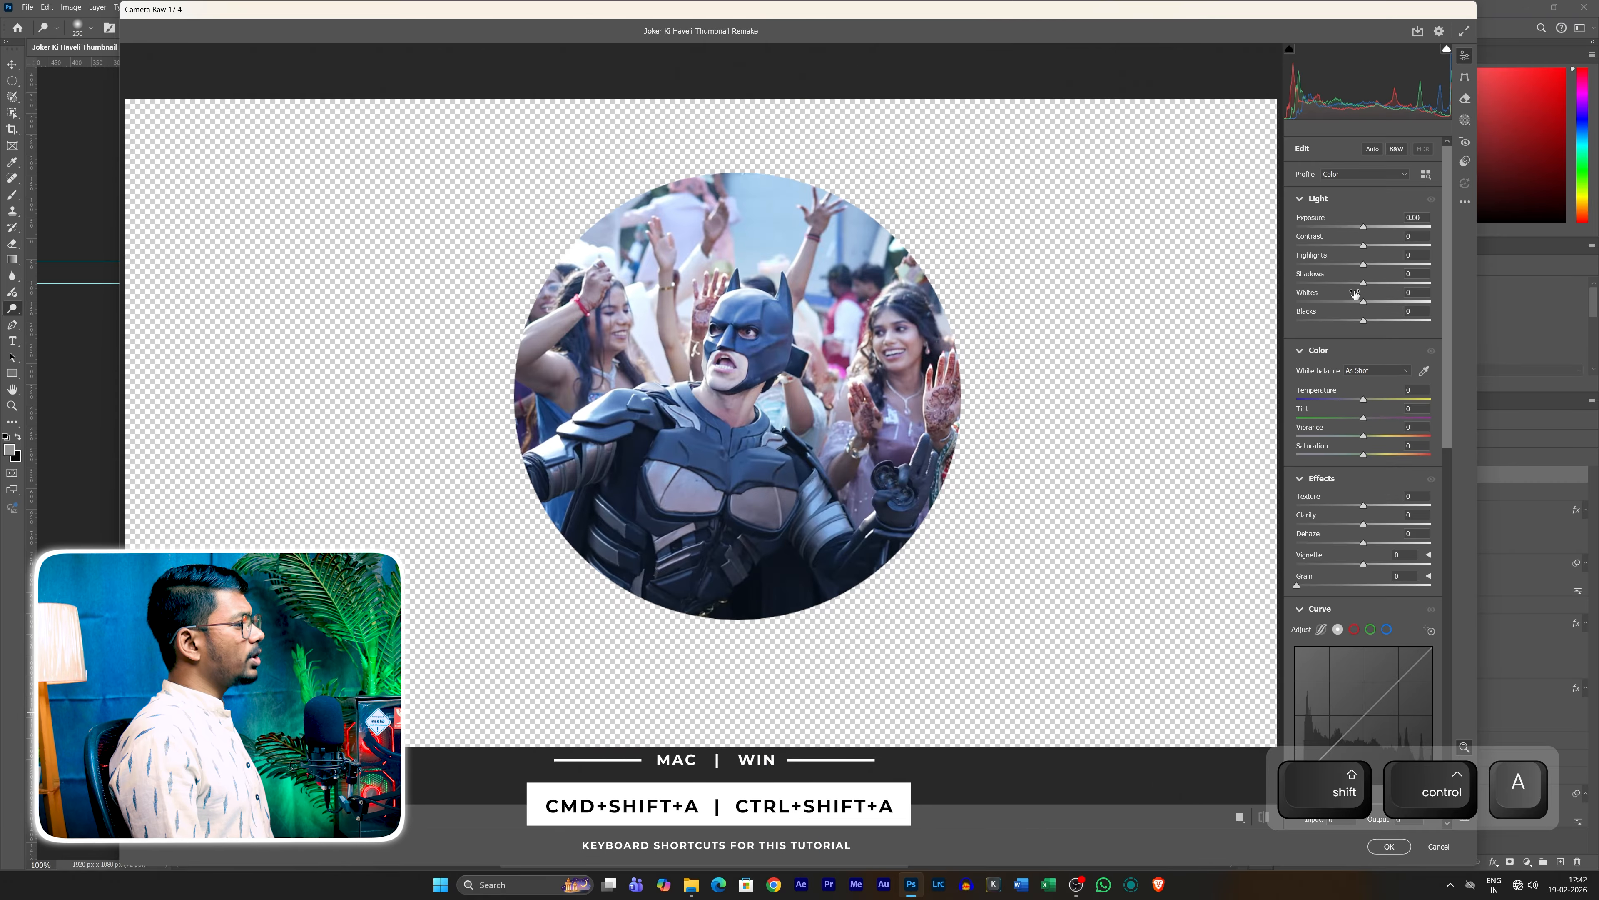
drag(1364, 400, 1376, 436)
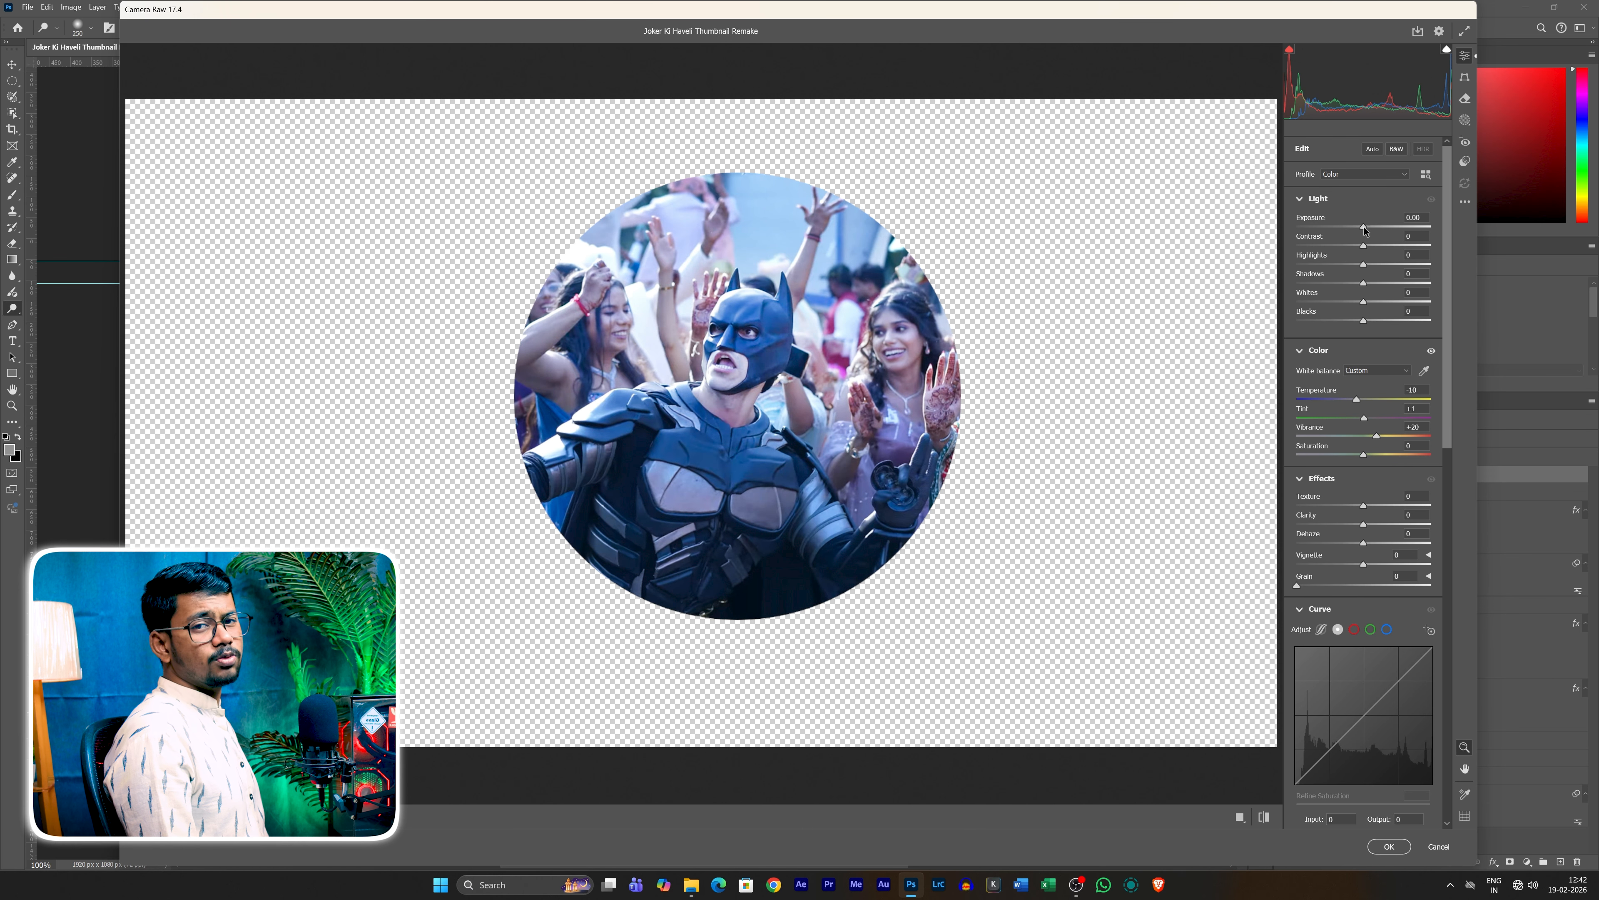
drag(1364, 229, 1366, 230)
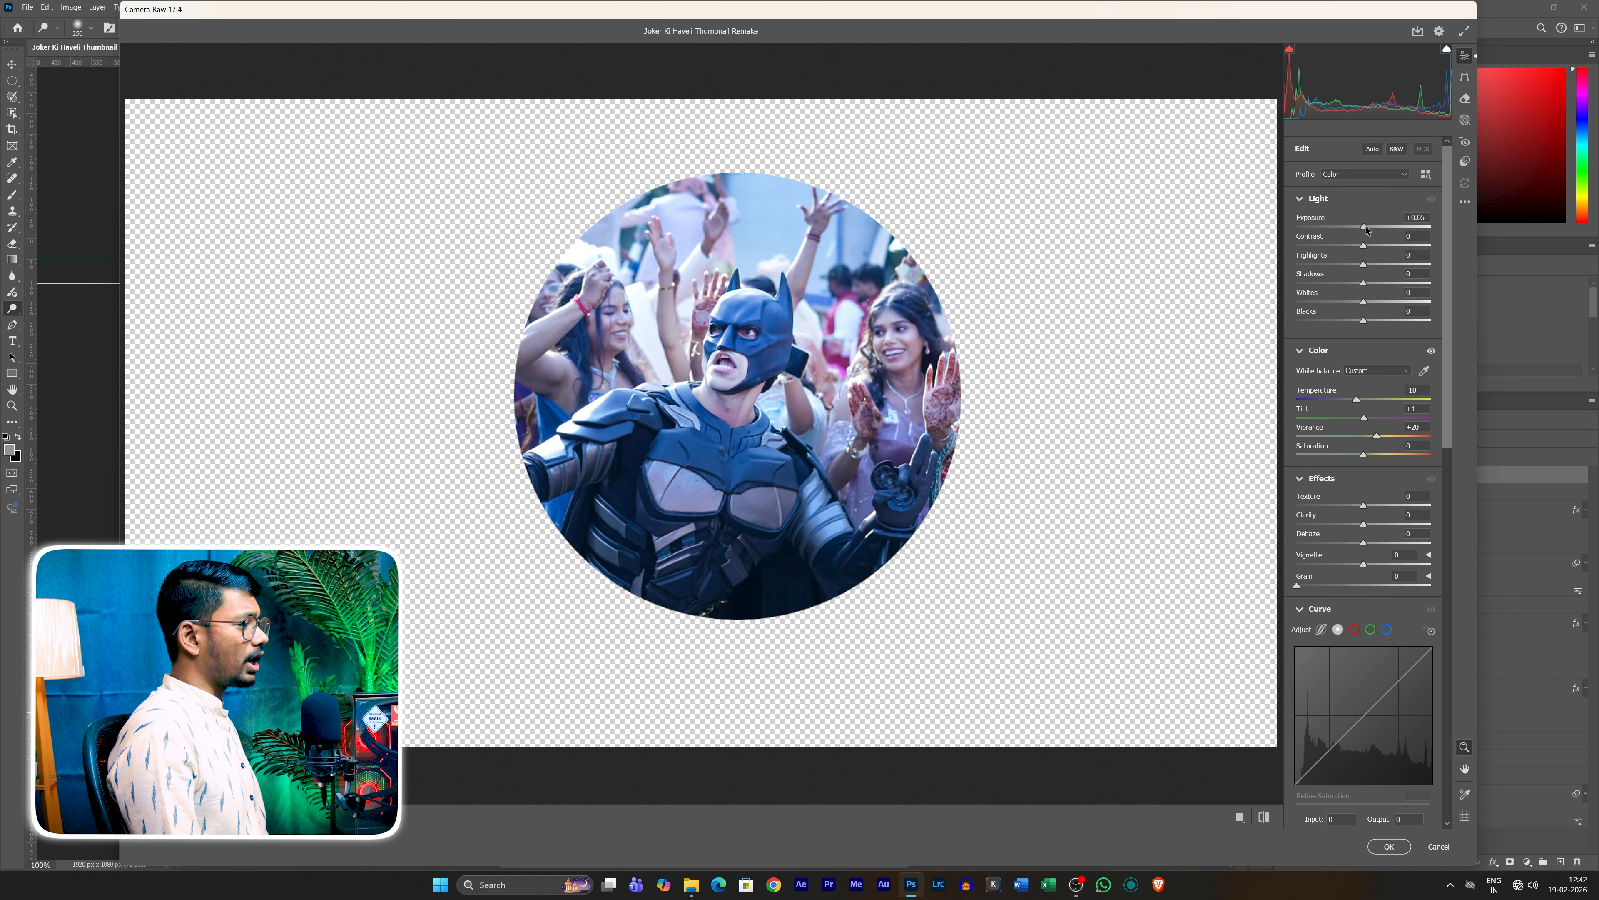
click(1398, 842)
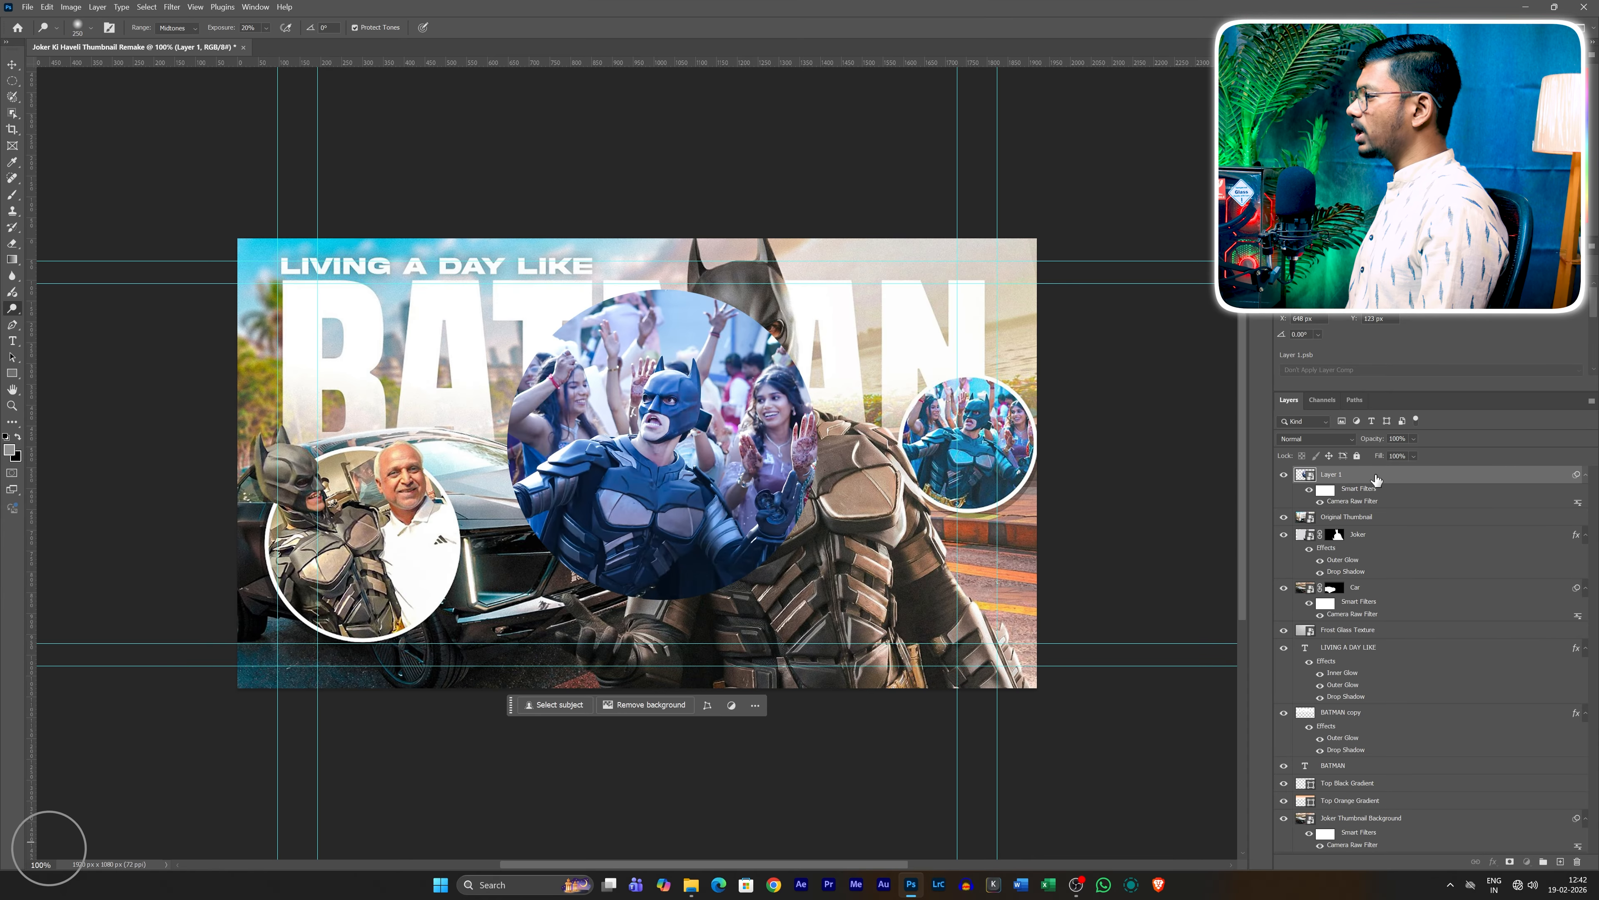
Step: Give the circular cutout in Layer 1 a white ffffff outside Stroke with a 10 px size
double_click(1376, 480)
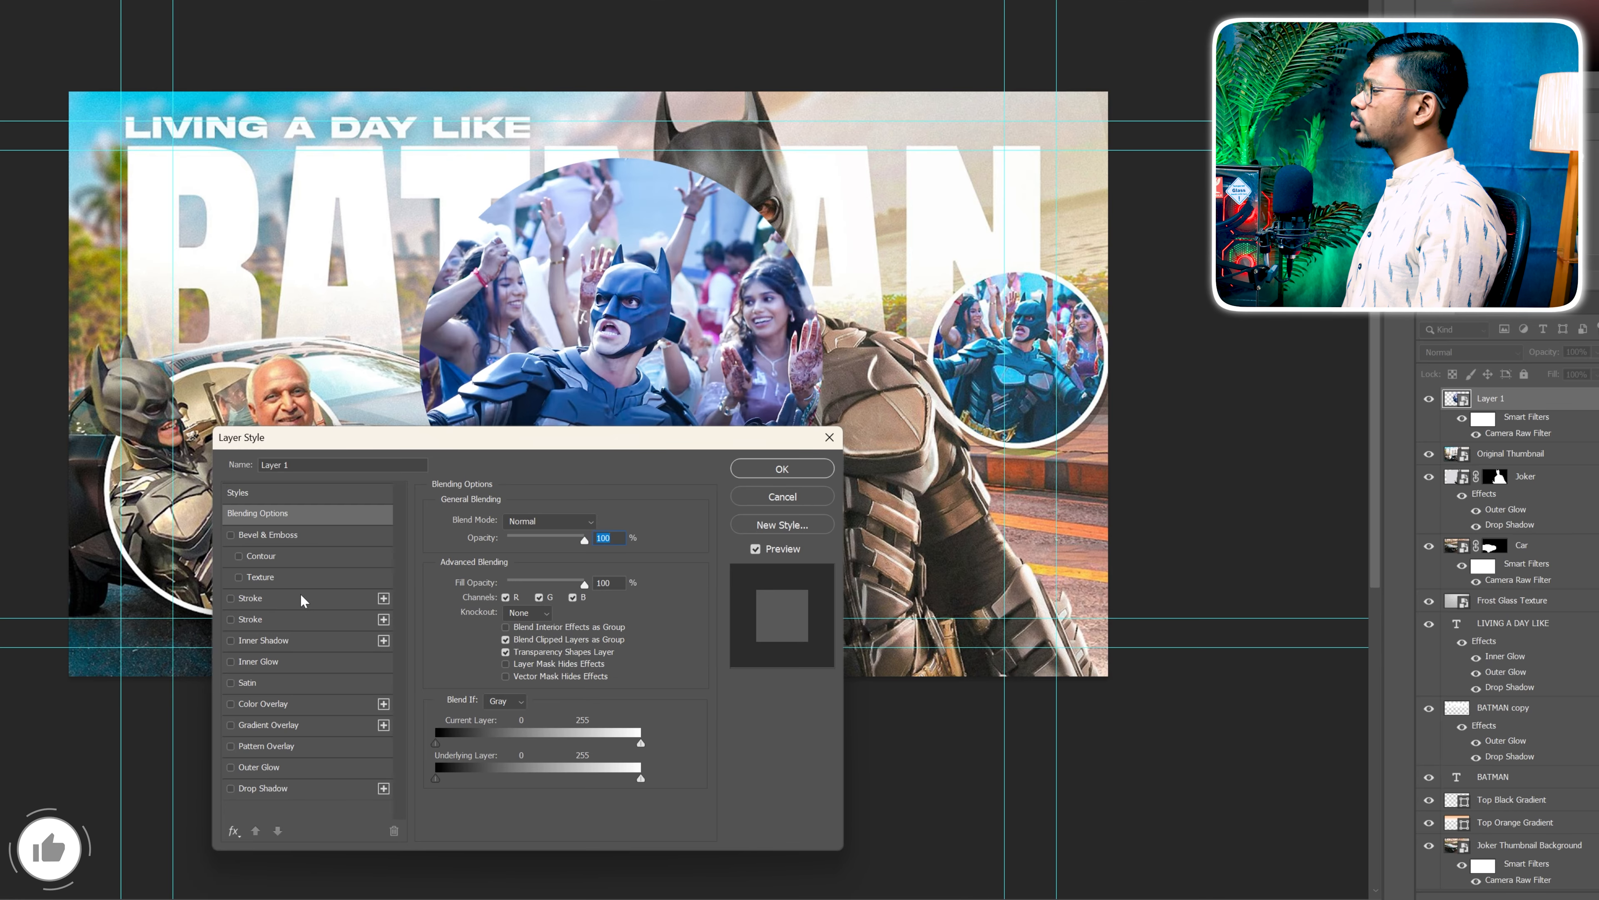
click(301, 598)
click(471, 638)
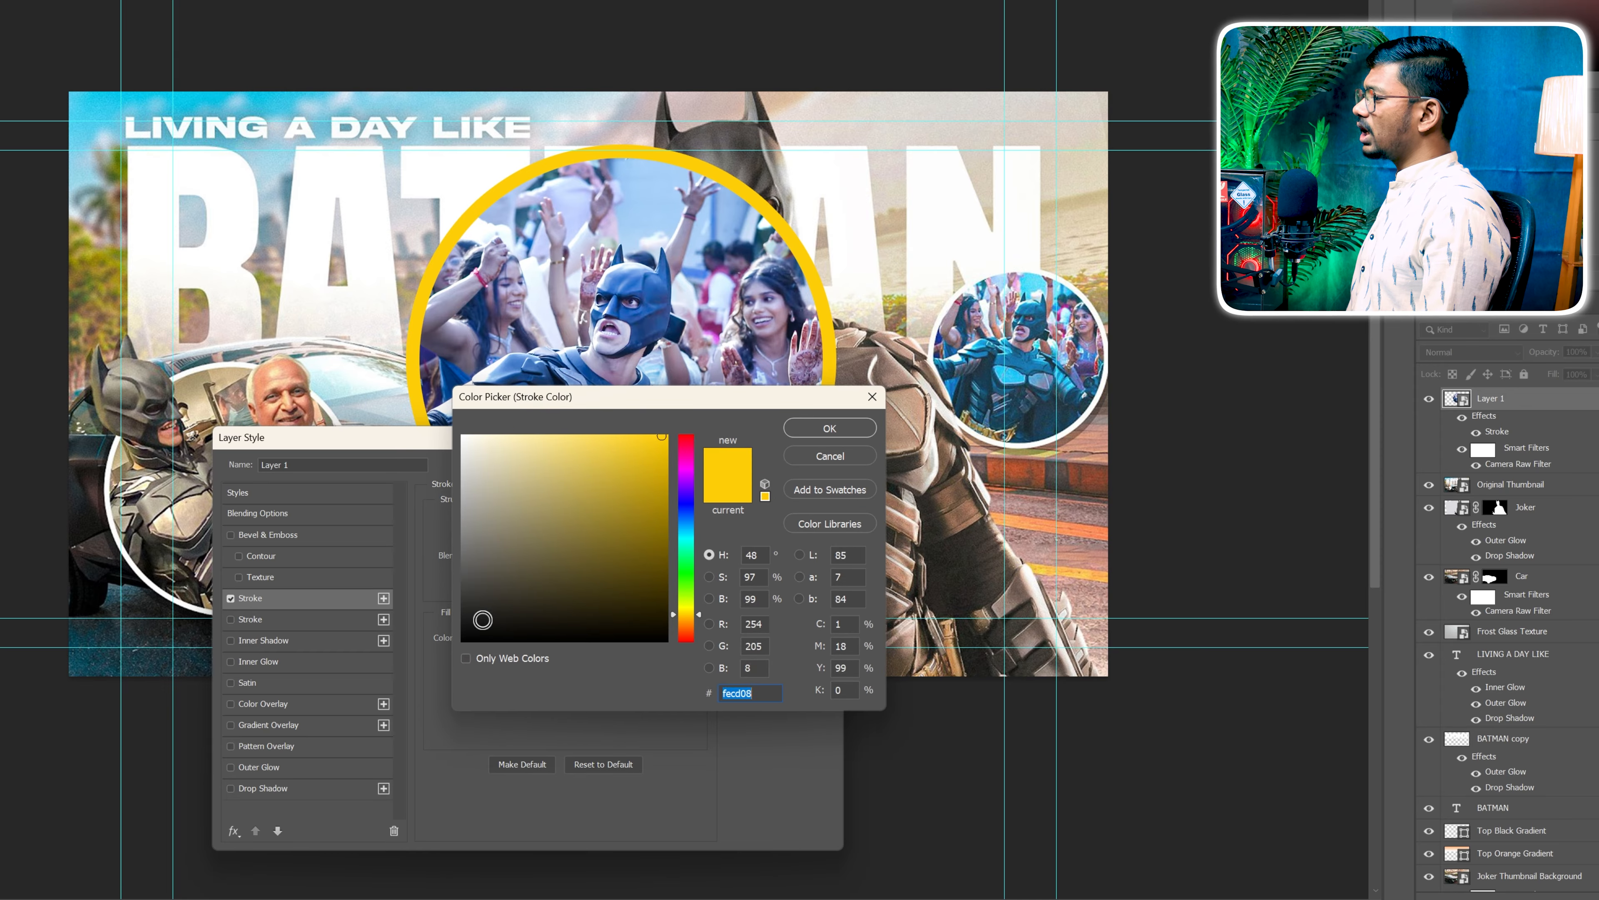
click(817, 429)
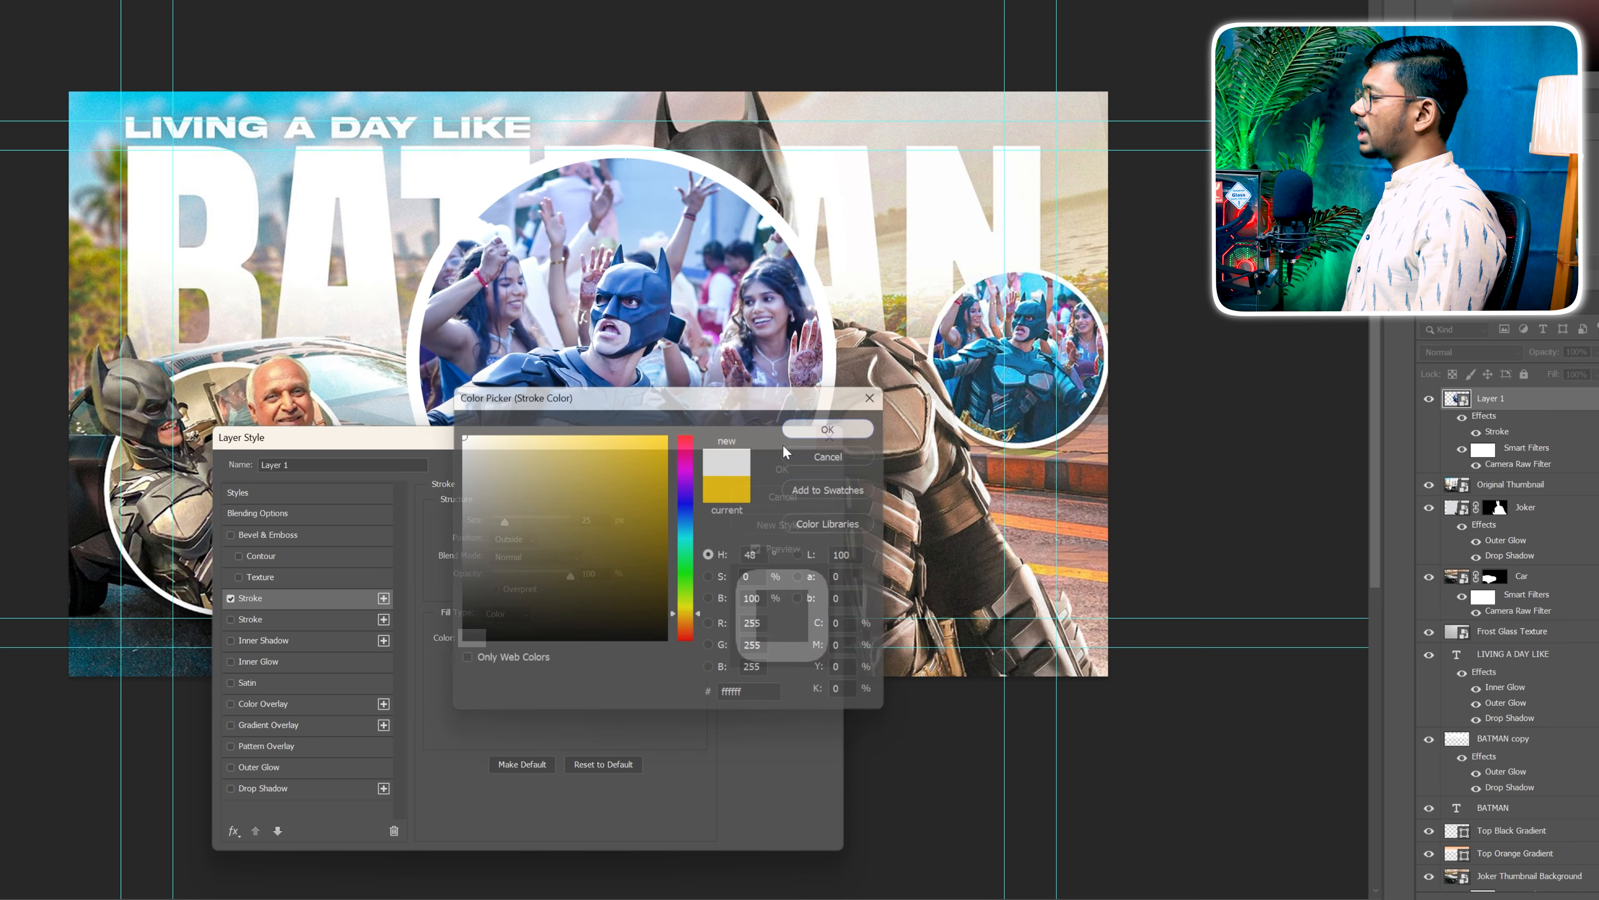
text(10)
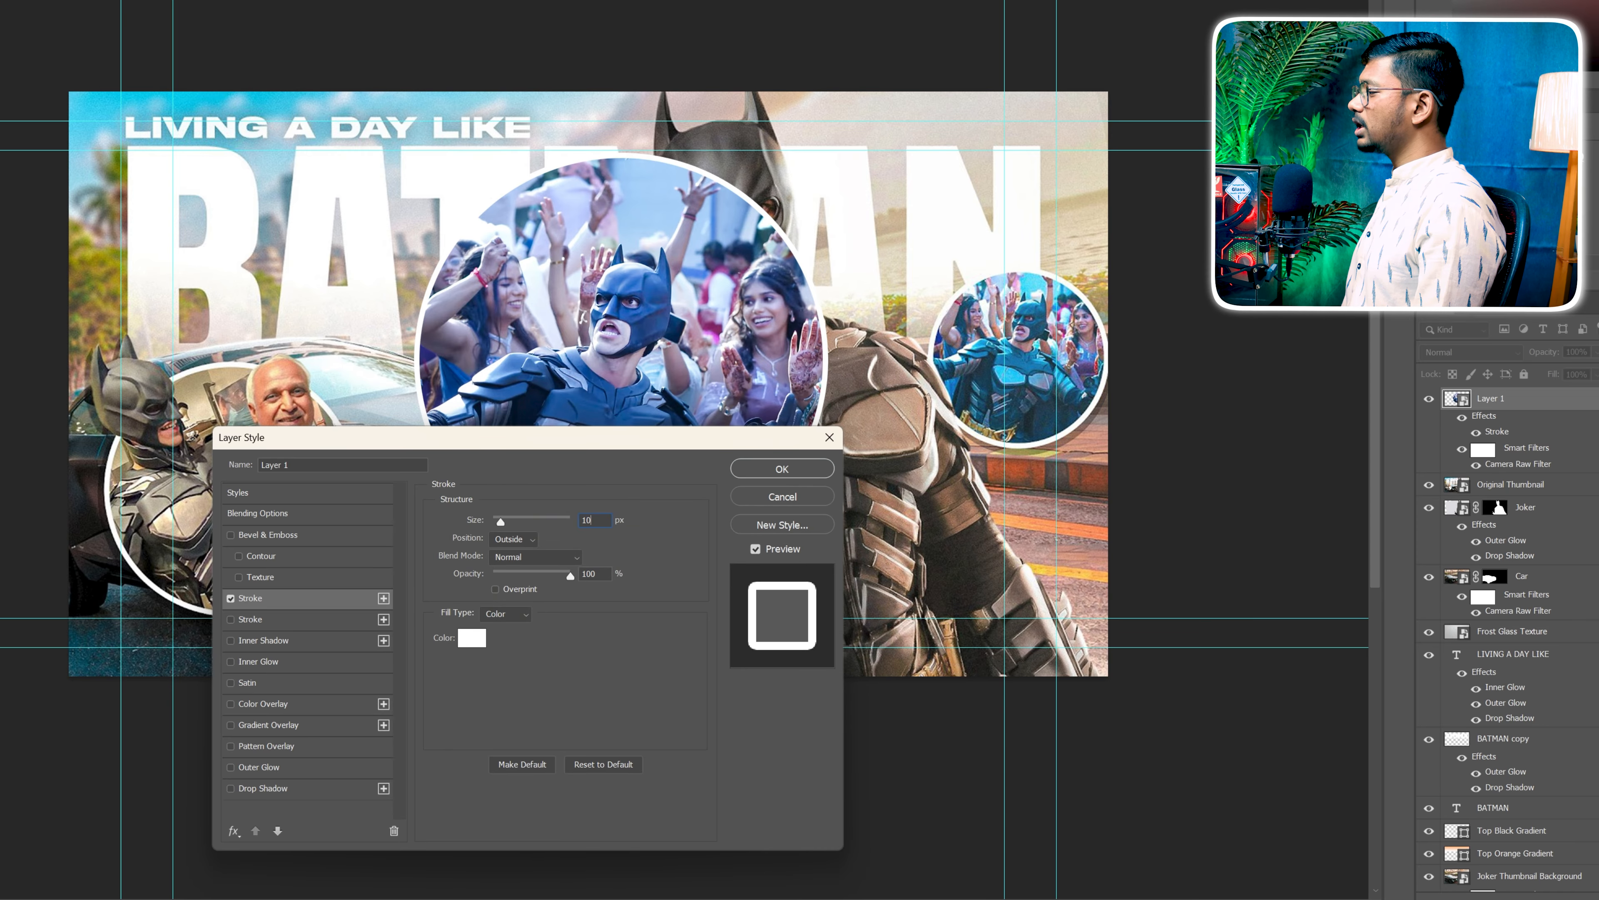
click(736, 479)
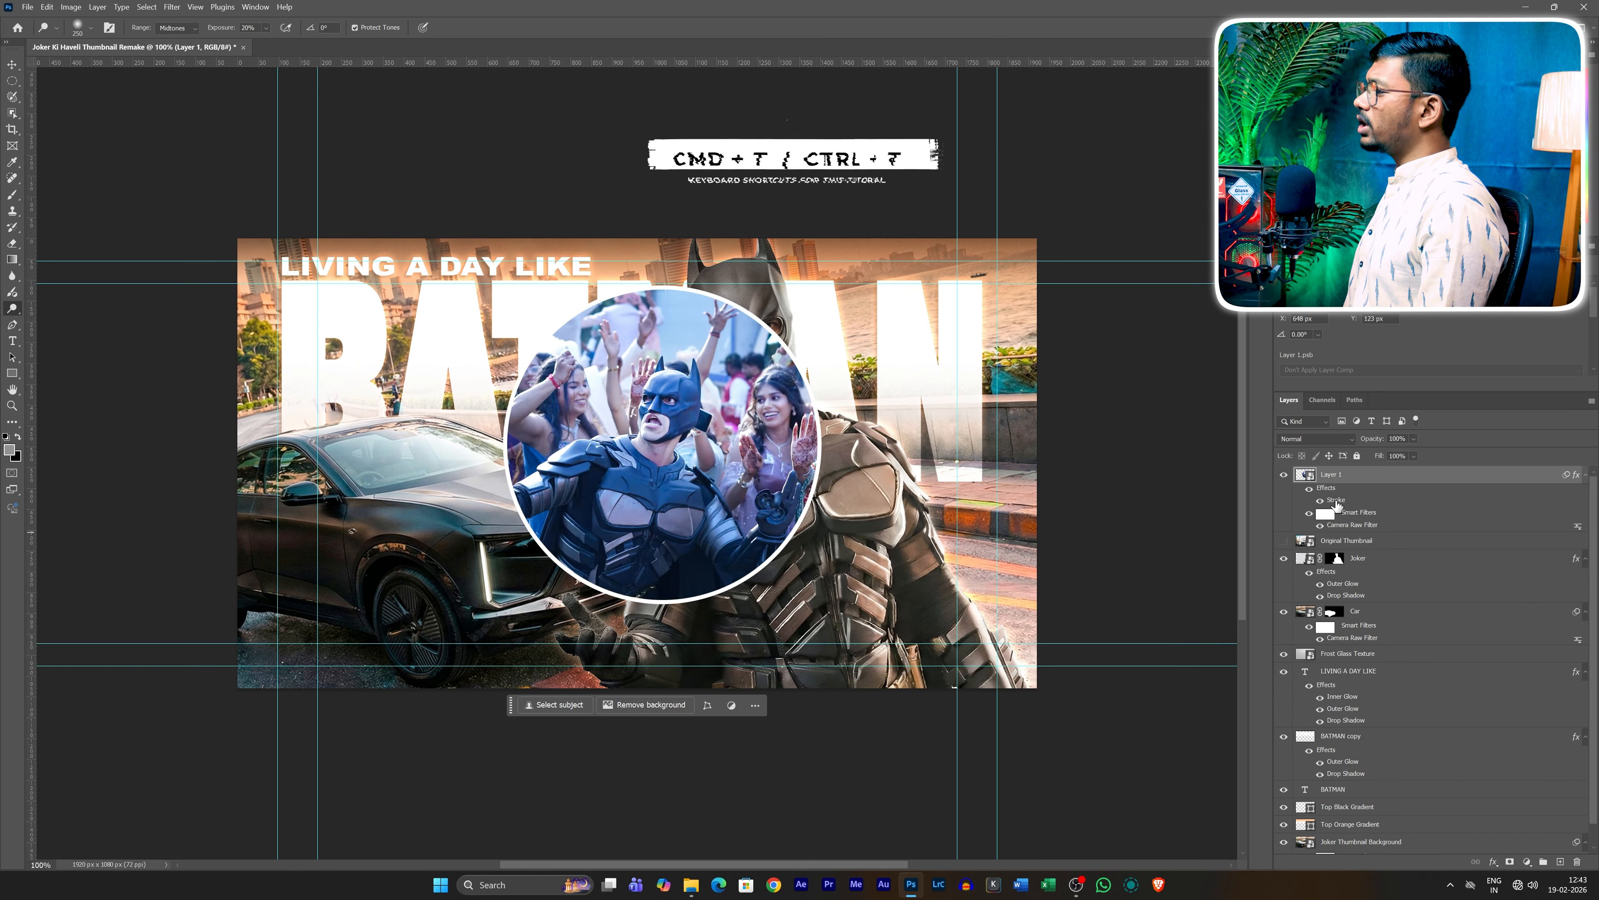
Step: Move the circular cutout layer below Original Thumbnail and rename it Dancing
drag(1375, 479, 1375, 548)
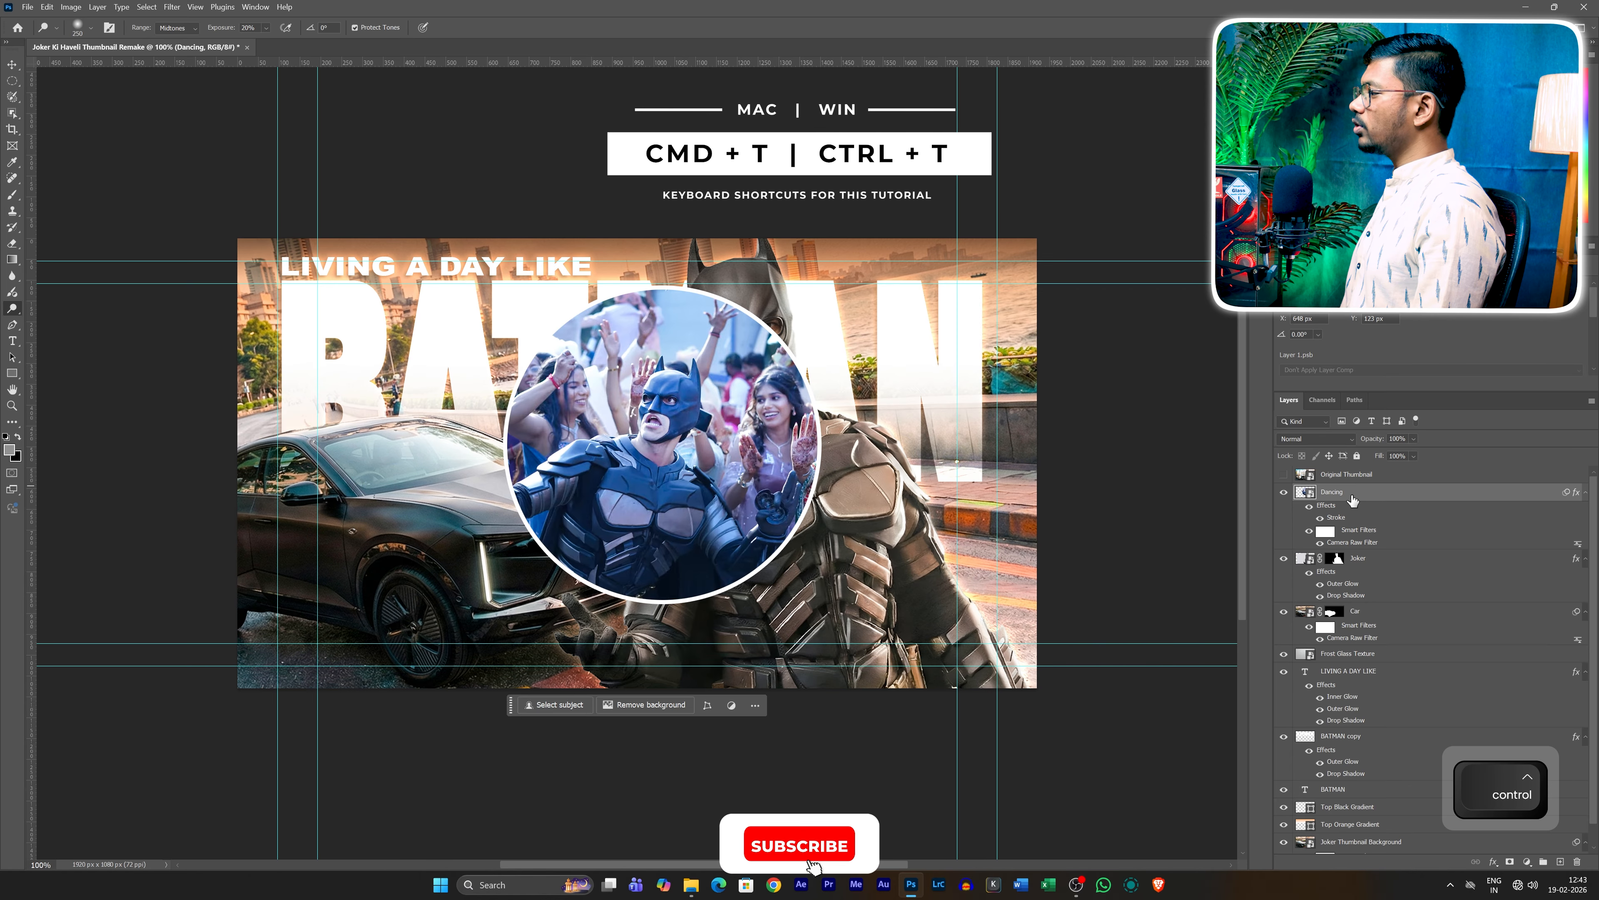
Step: Scale down the Dancing circle, place it near the canvas's right edge beside Batman's shoulder, and move its layer below Joker
key(ctrl+t)
key(Return)
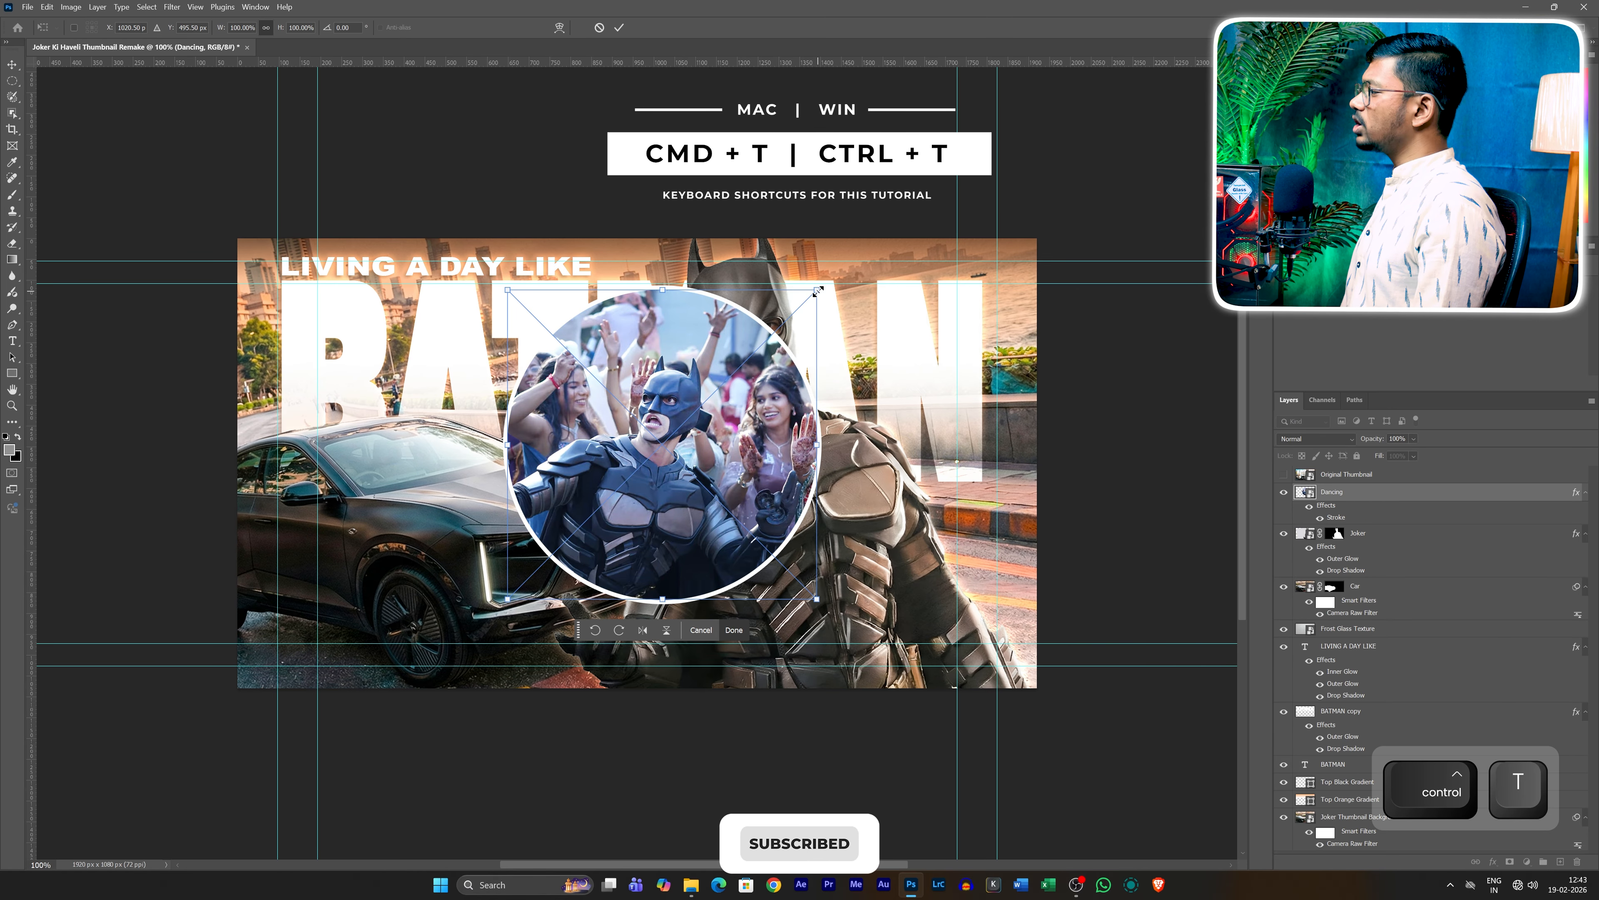
drag(818, 292, 728, 380)
drag(655, 466, 960, 427)
drag(813, 560, 866, 506)
drag(1039, 426, 1032, 426)
drag(1000, 416, 1008, 435)
key(Return)
drag(1363, 494, 1286, 649)
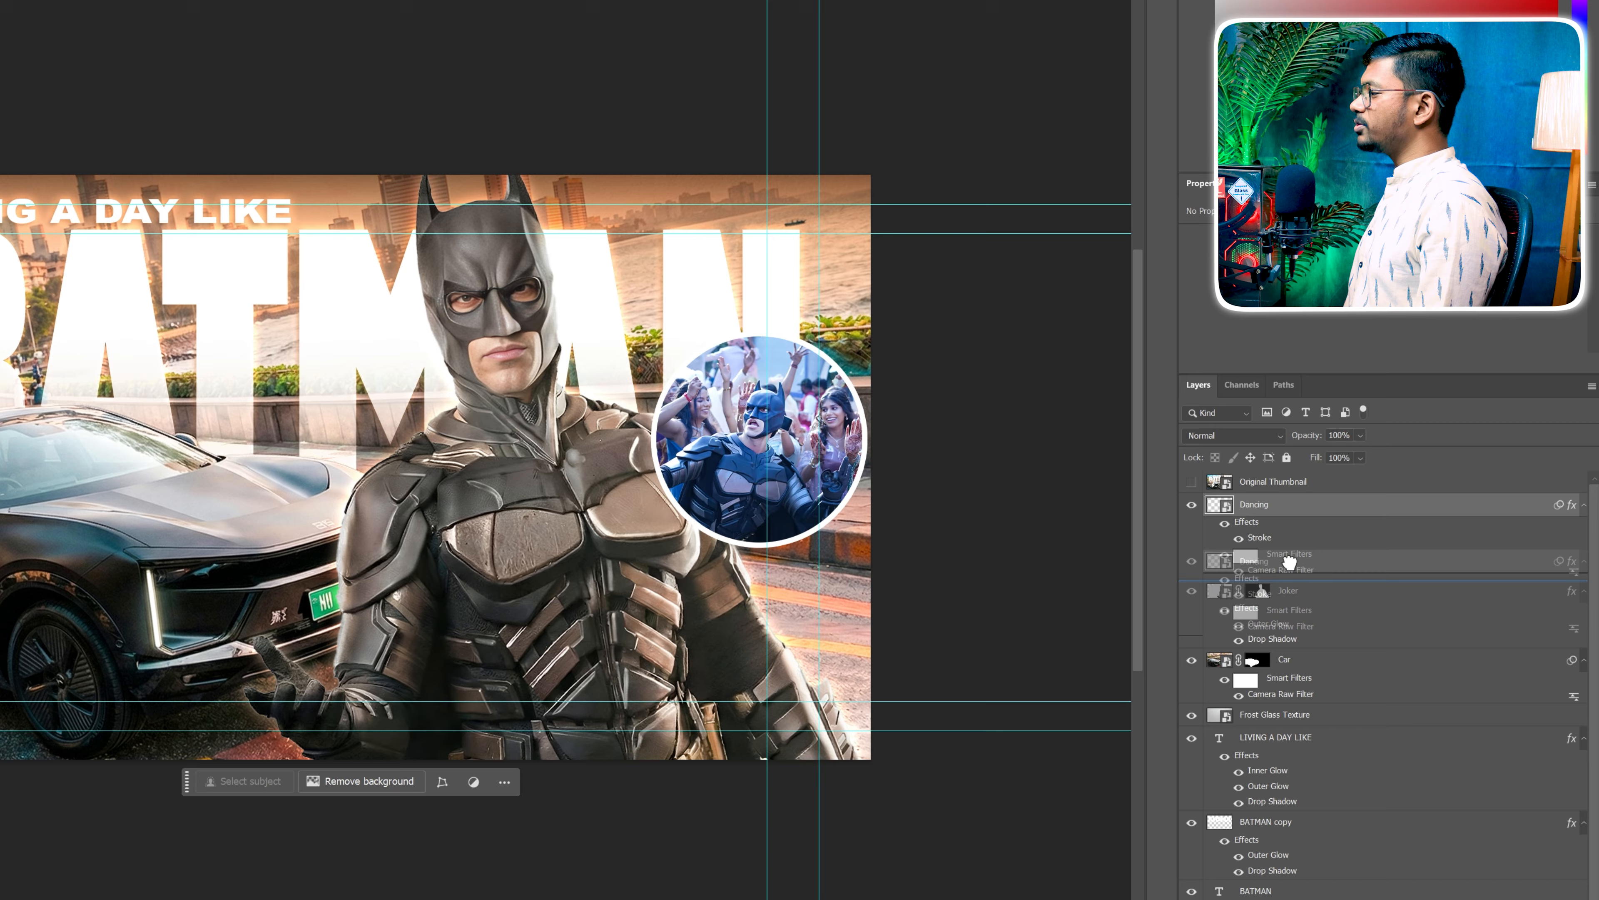
Step: Place the Uncle in Screenshot image from the Joker Ki Haveli Thumbnail Assets folder above the Original Thumbnail layer
mouse_move(691, 885)
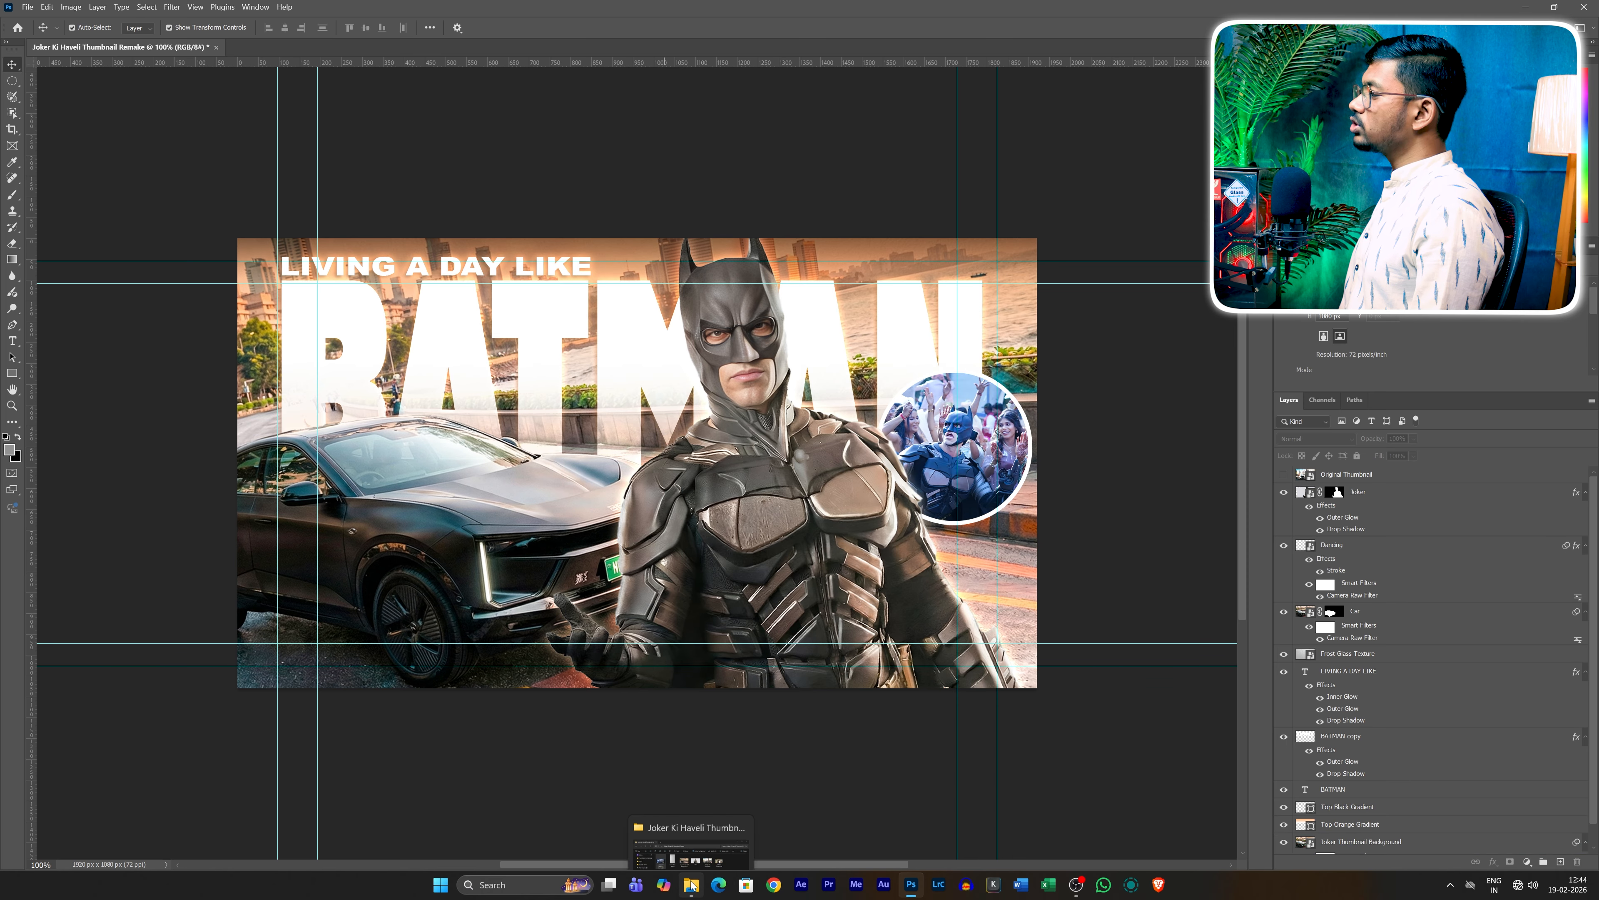
click(732, 854)
click(1080, 569)
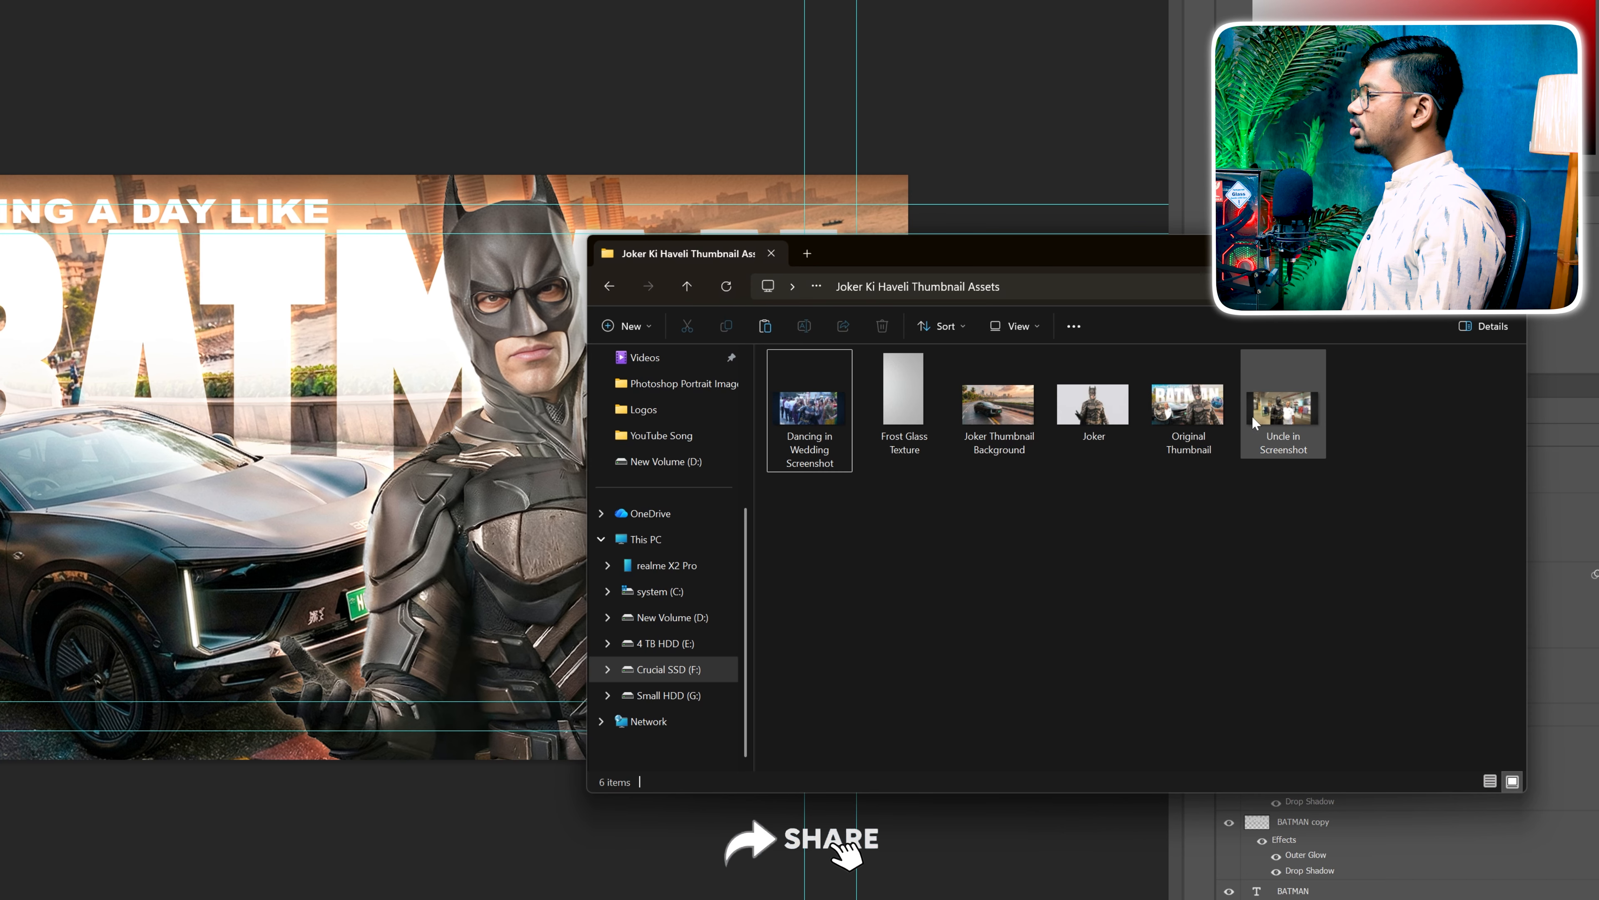
drag(1252, 416, 381, 539)
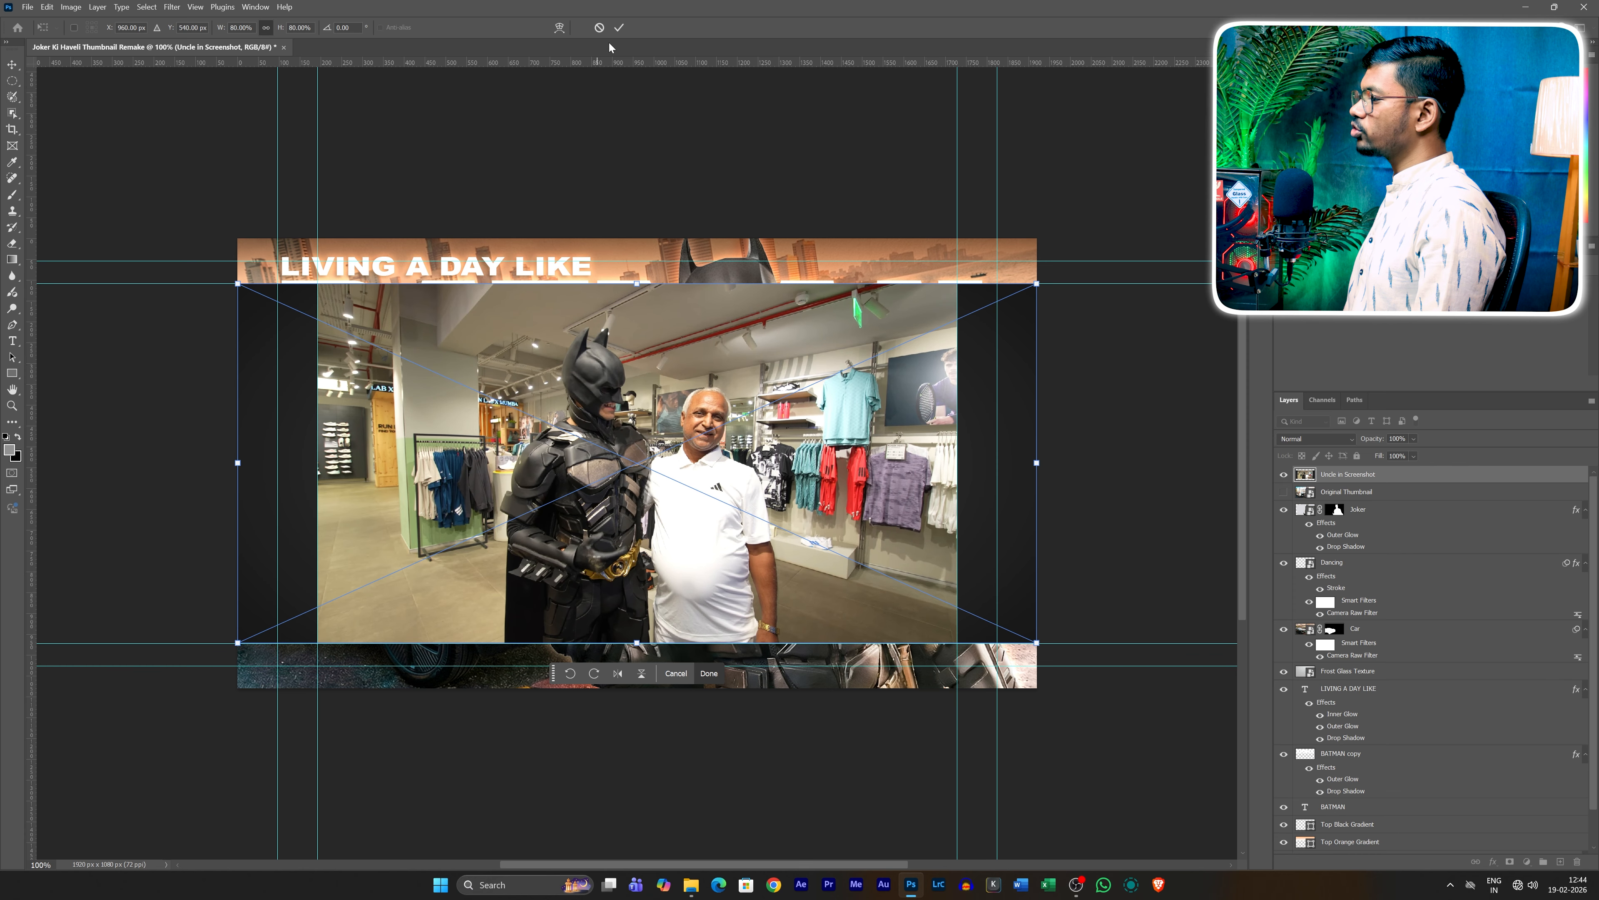
click(619, 27)
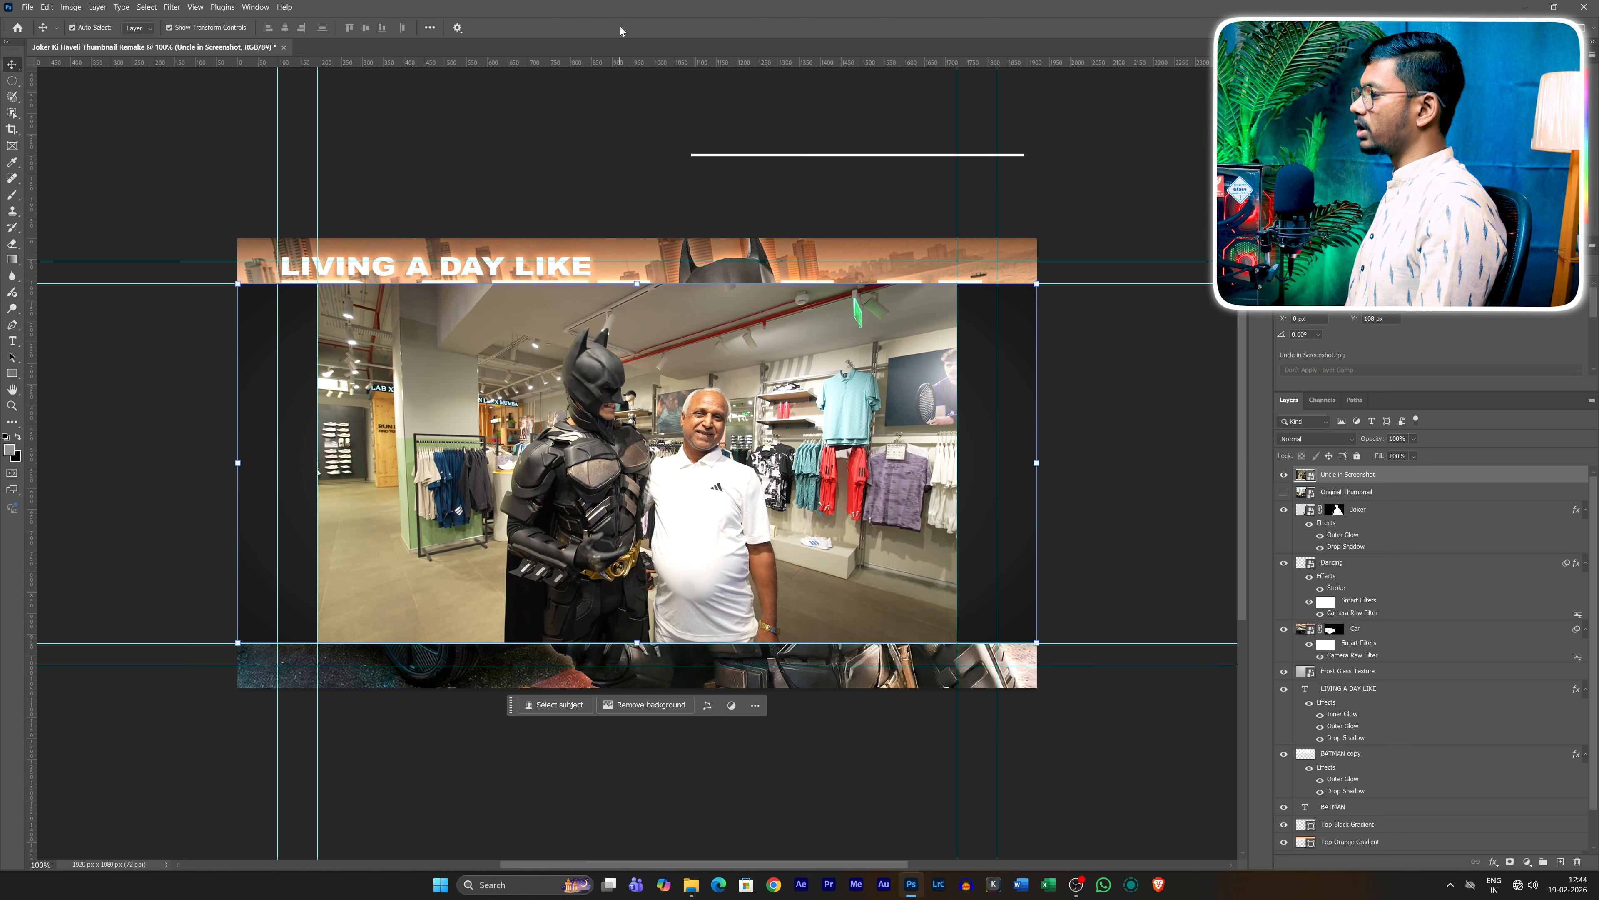
Step: Make a circular selection about 490 px wide around Batman and the man in the white shirt, and copy it to a new layer
click(13, 81)
drag(537, 372, 853, 543)
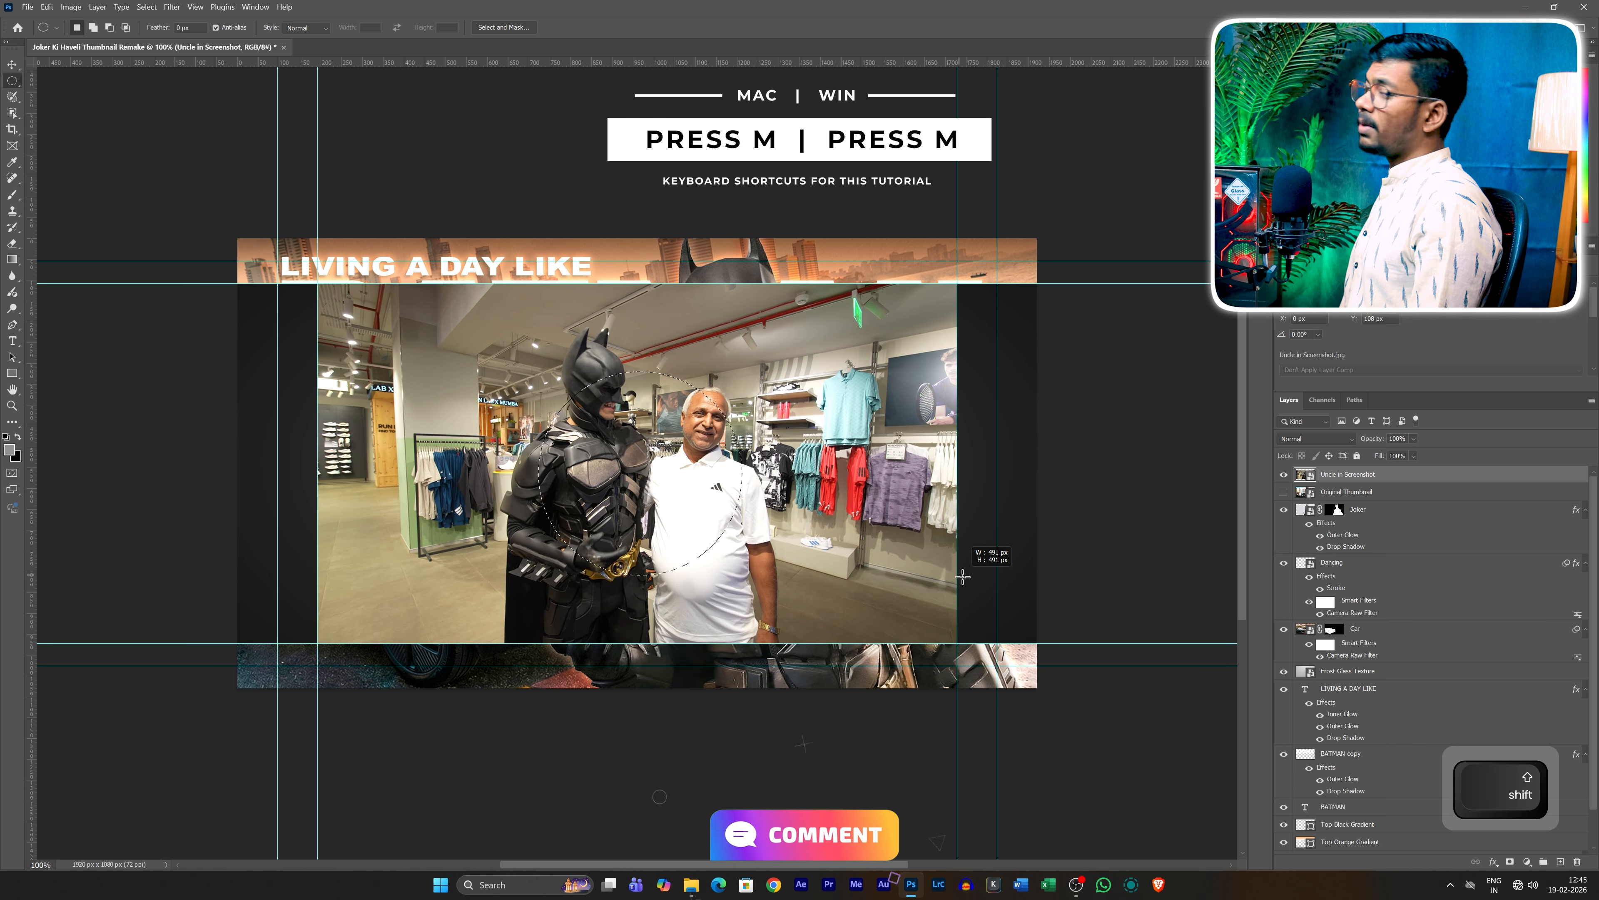
drag(963, 576, 963, 576)
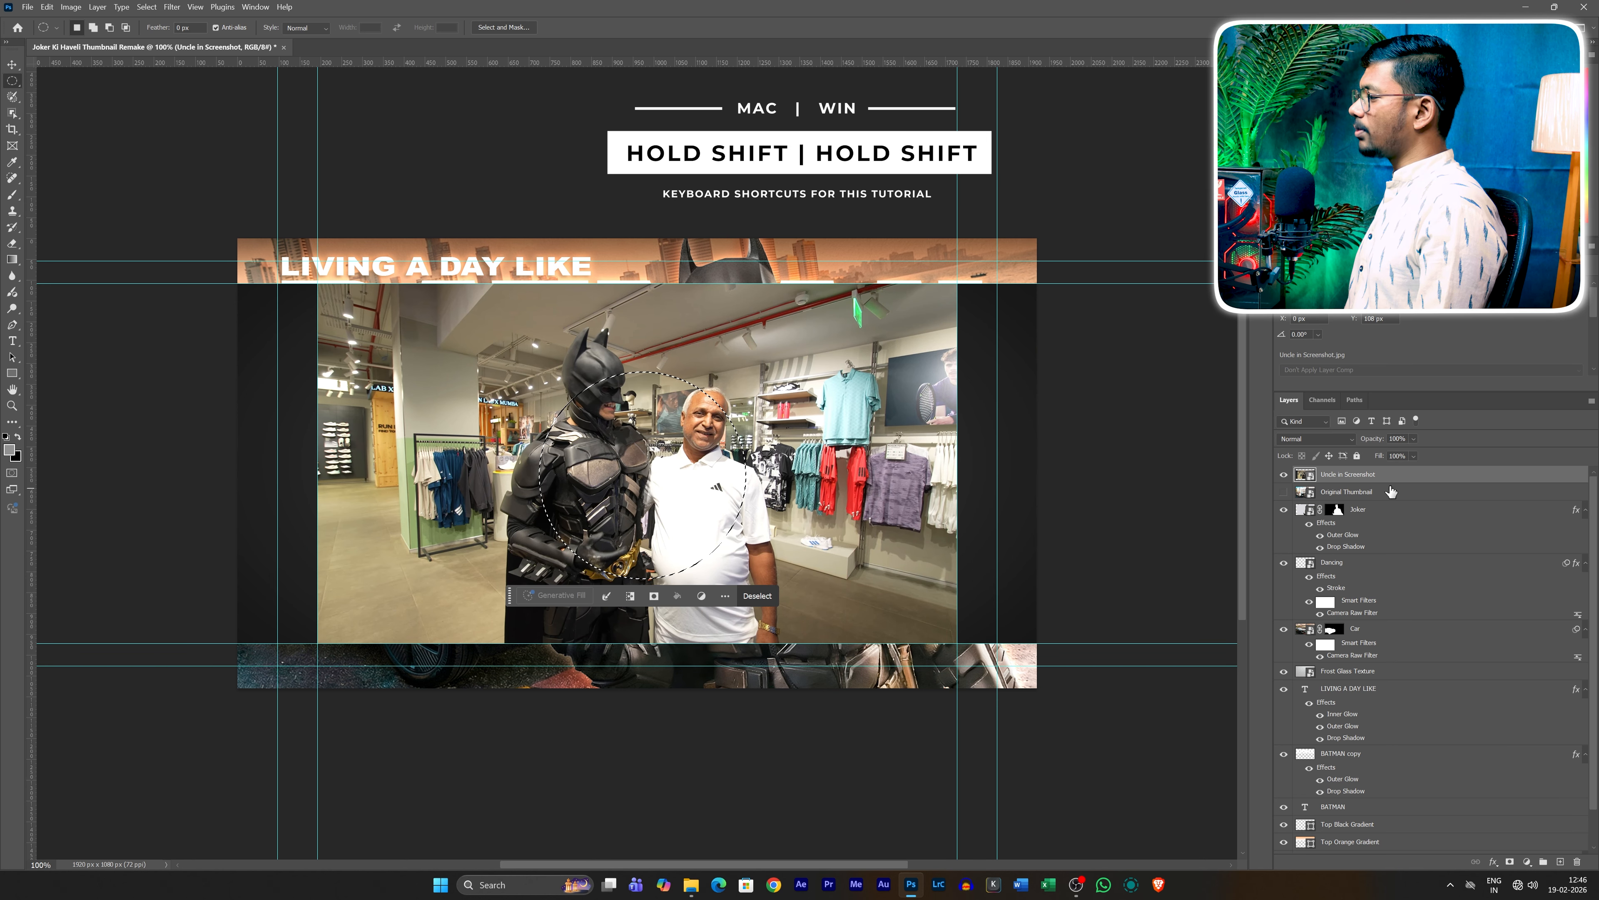
key(ctrl+j)
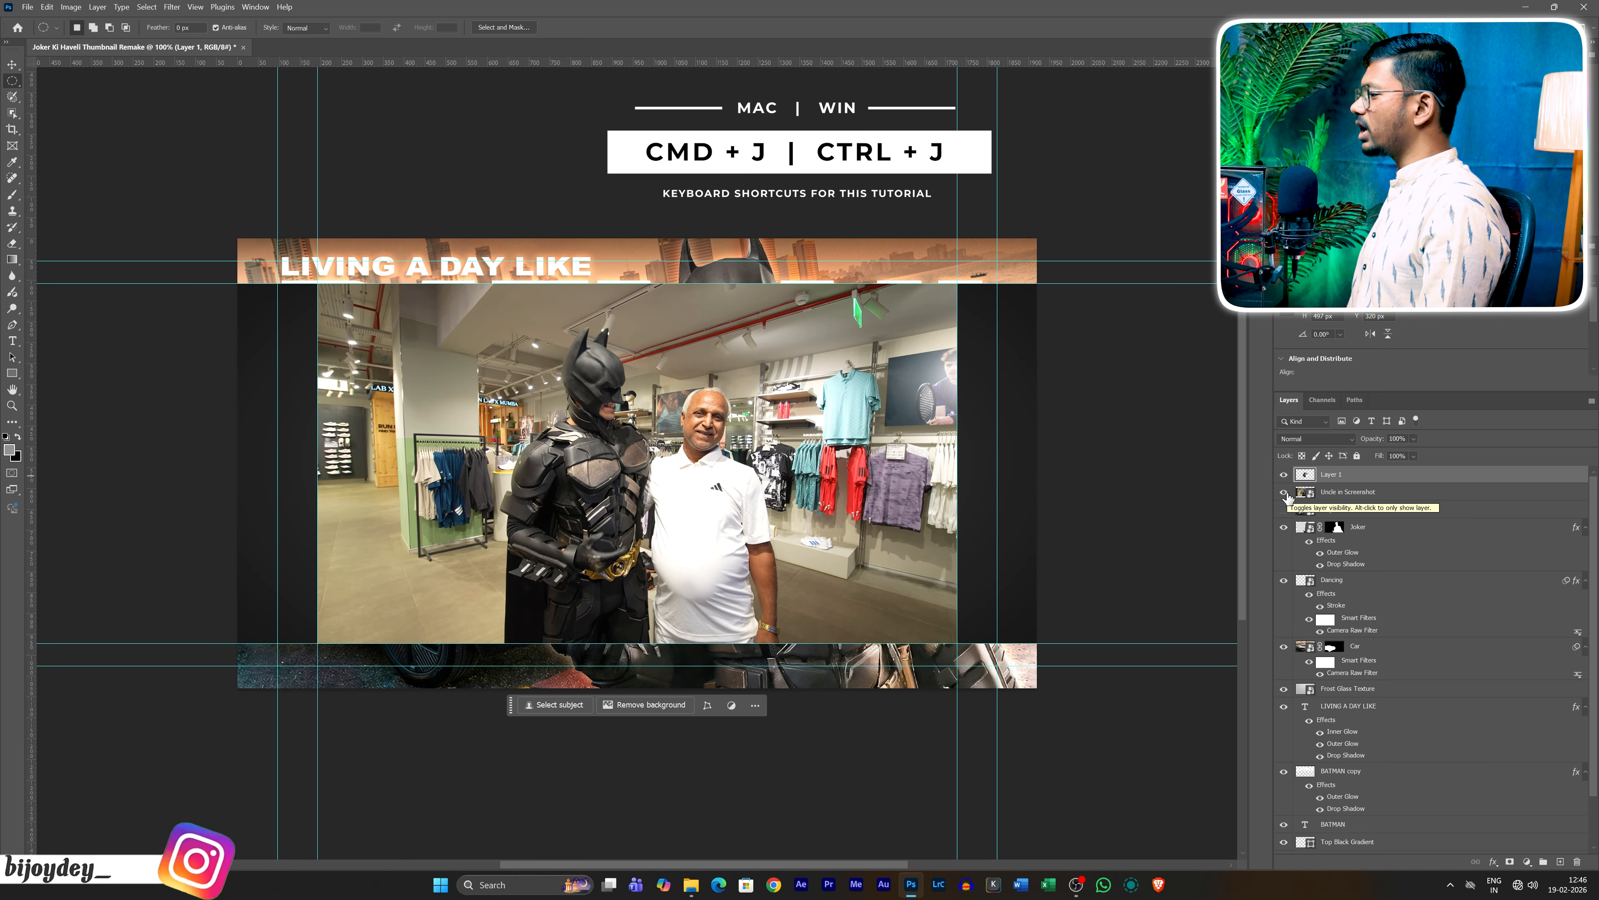
Step: Hide the Uncle in Screenshot layer and give the new circular cutout a white outside Stroke with an 8 px size
click(1283, 493)
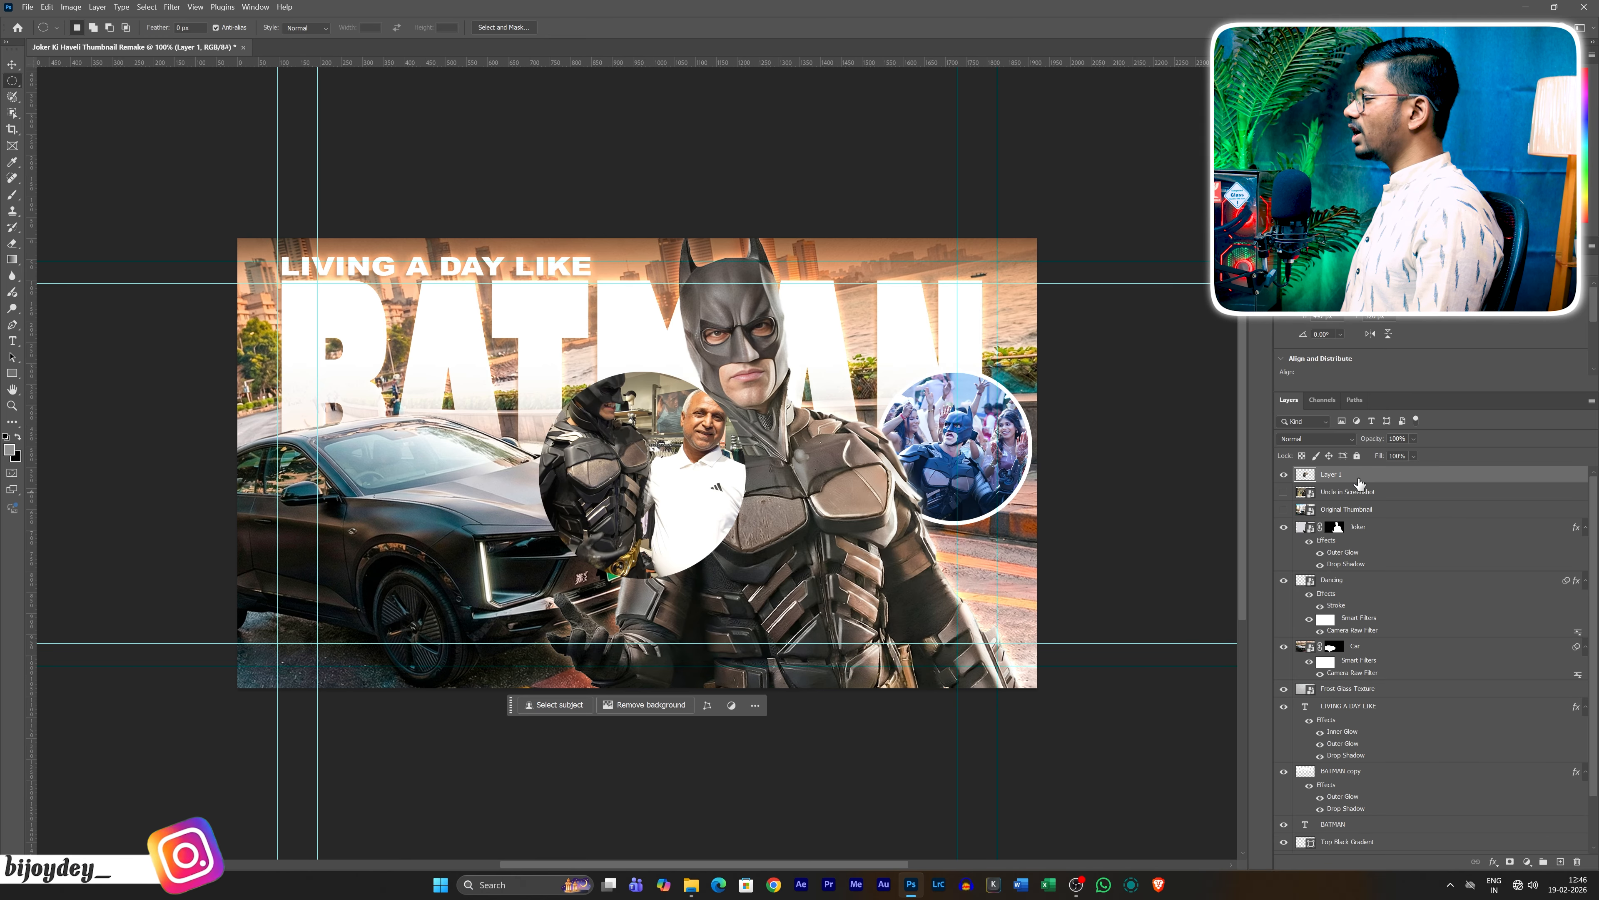
double_click(1355, 480)
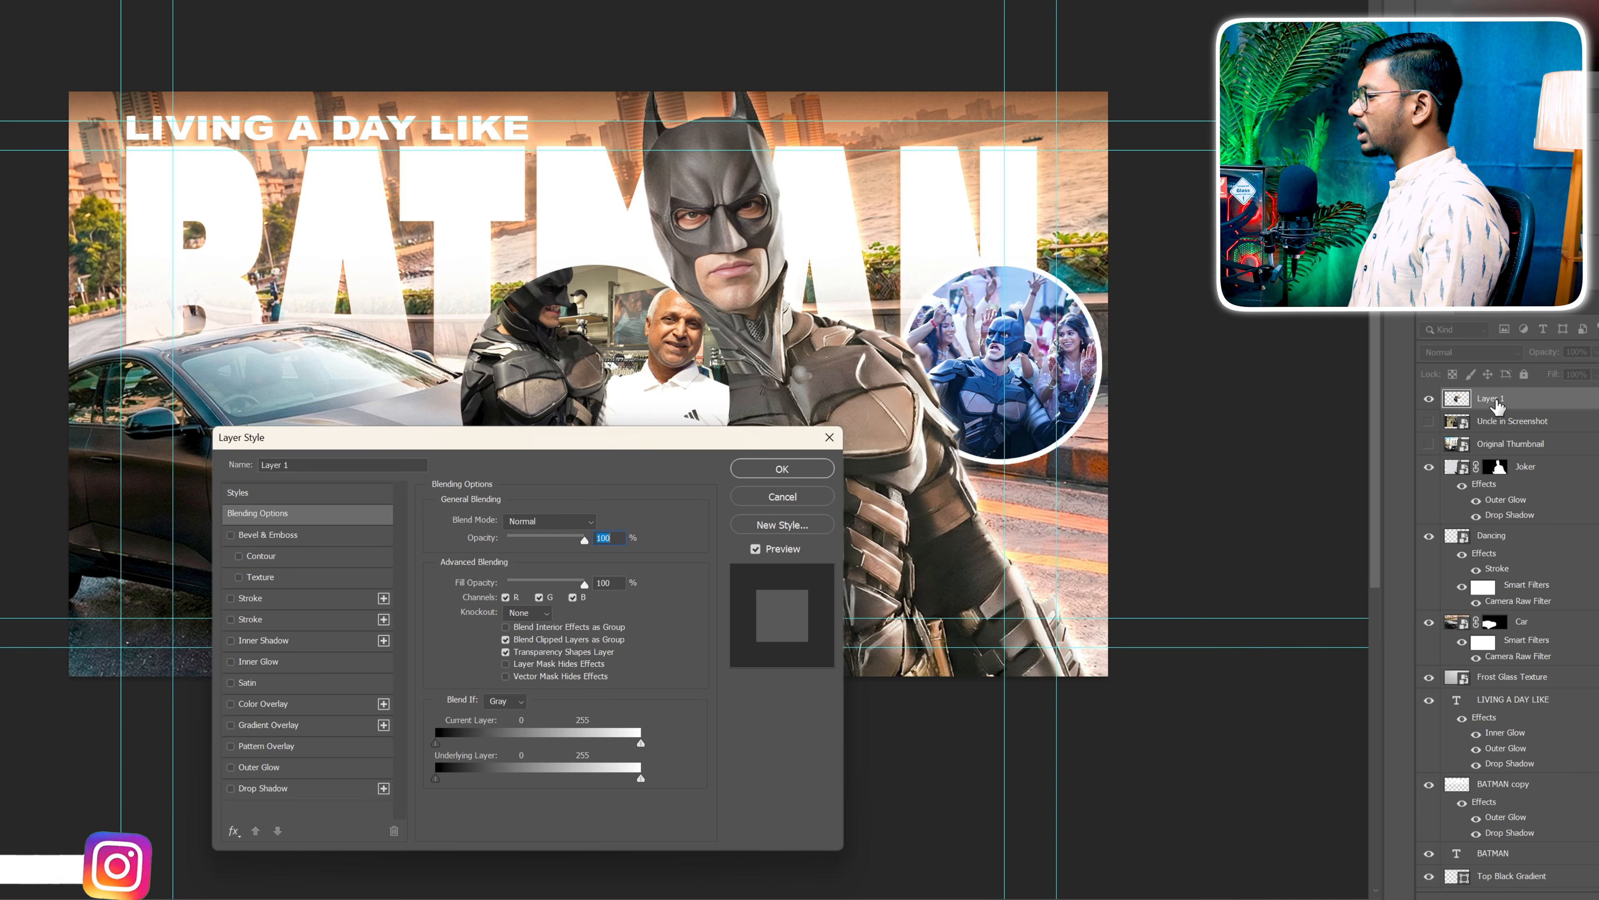
click(252, 598)
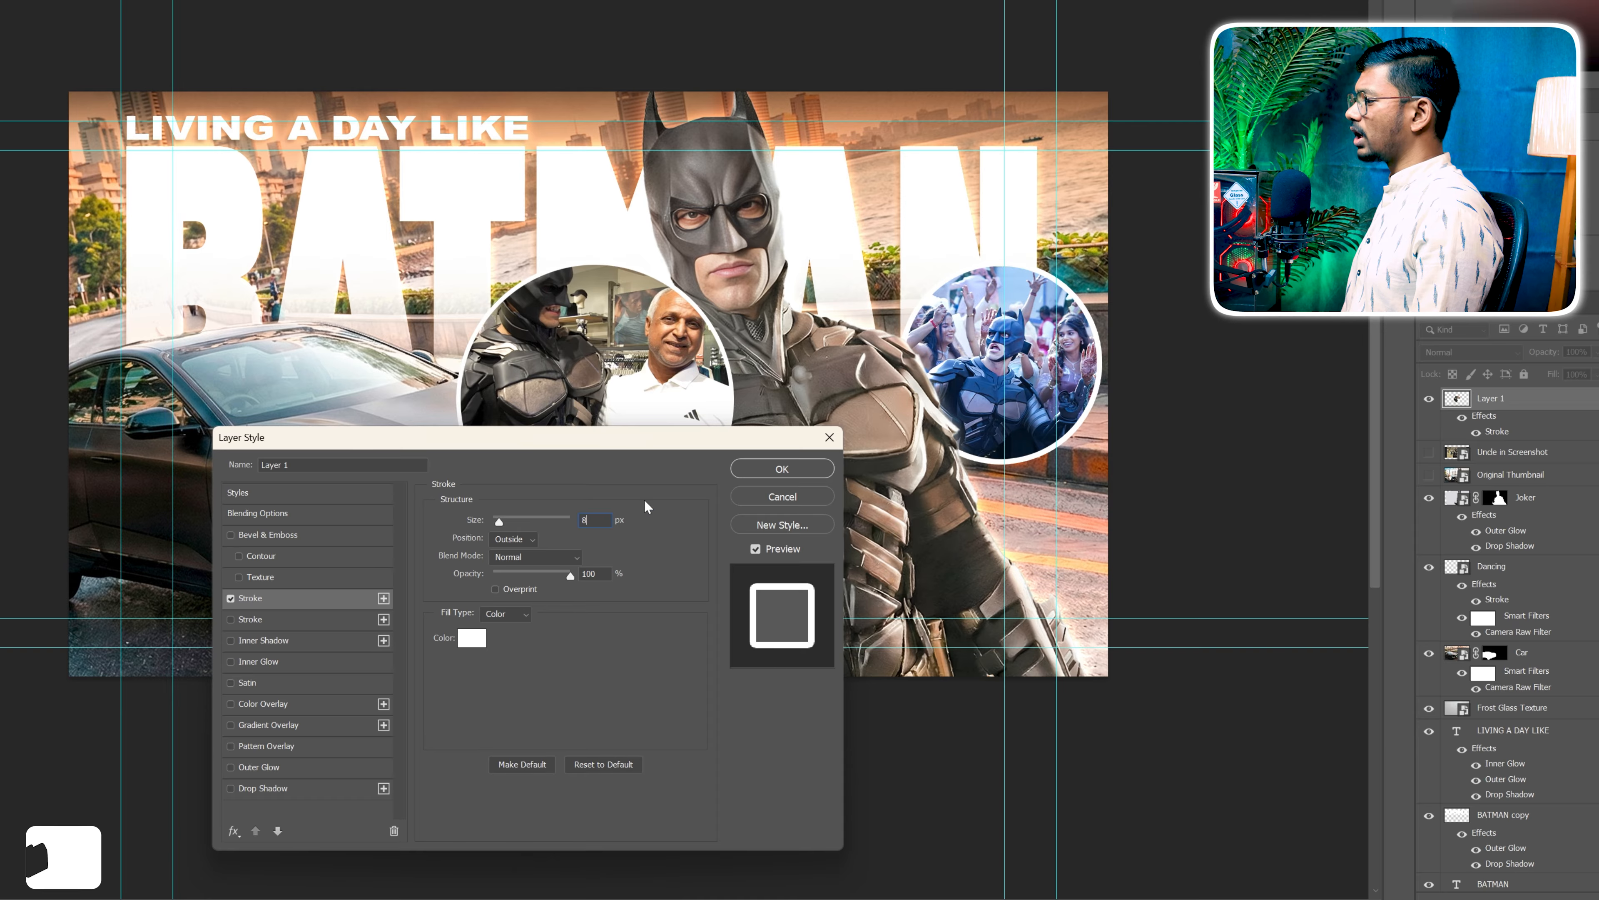
click(755, 474)
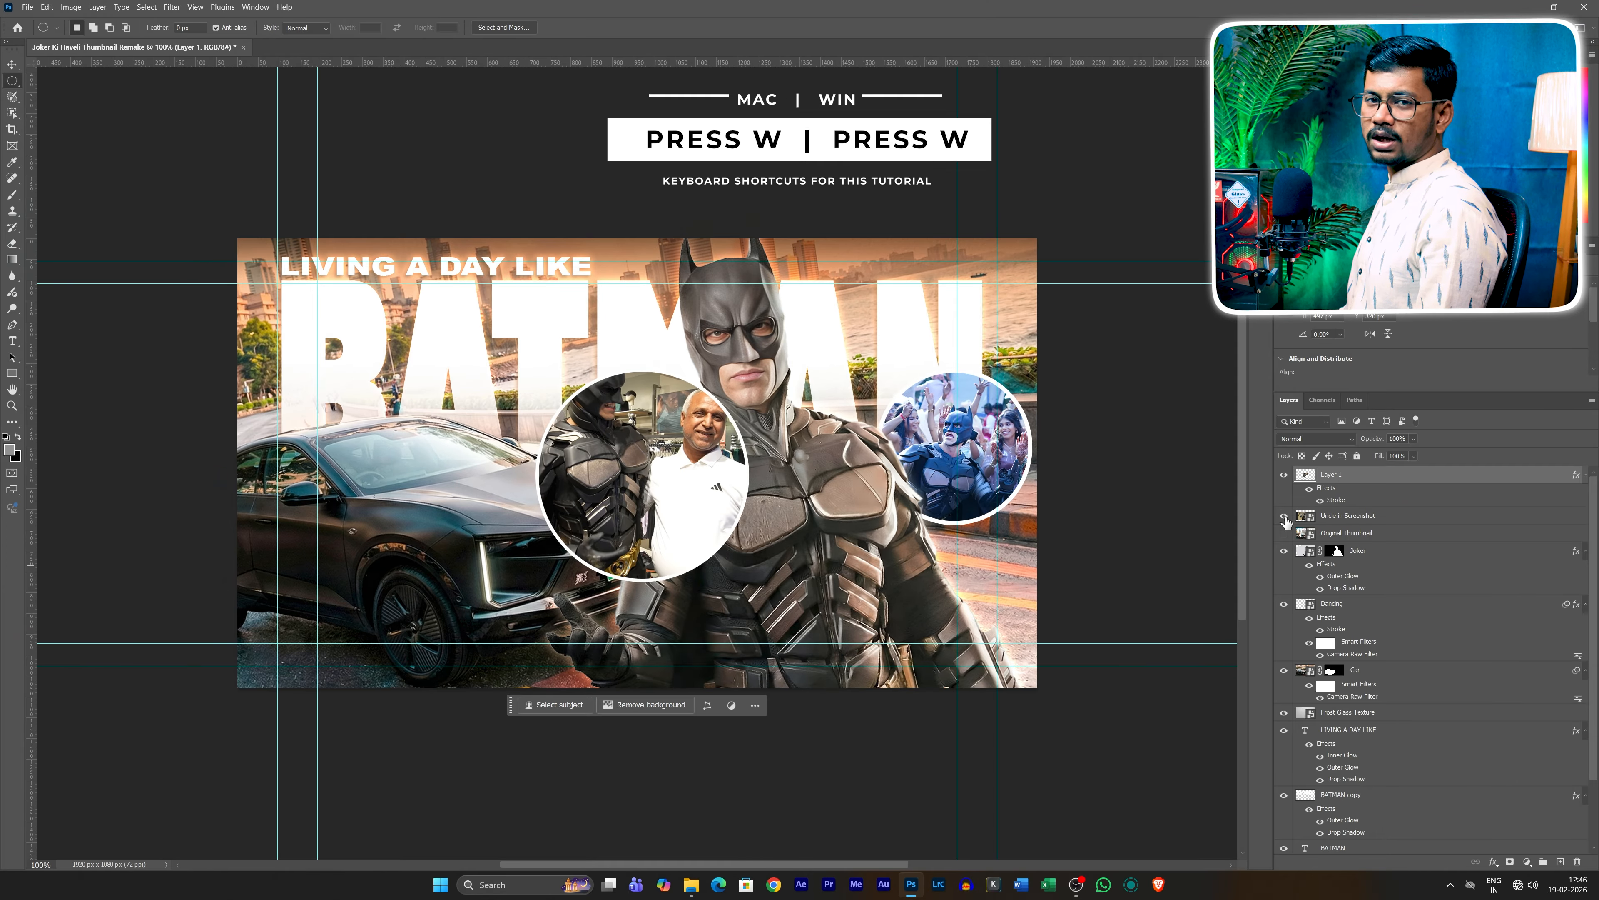
Step: Show Uncle in Screenshot again, select its Batman figure with Object Selection, and copy the selection to a new layer
click(1284, 515)
click(1347, 516)
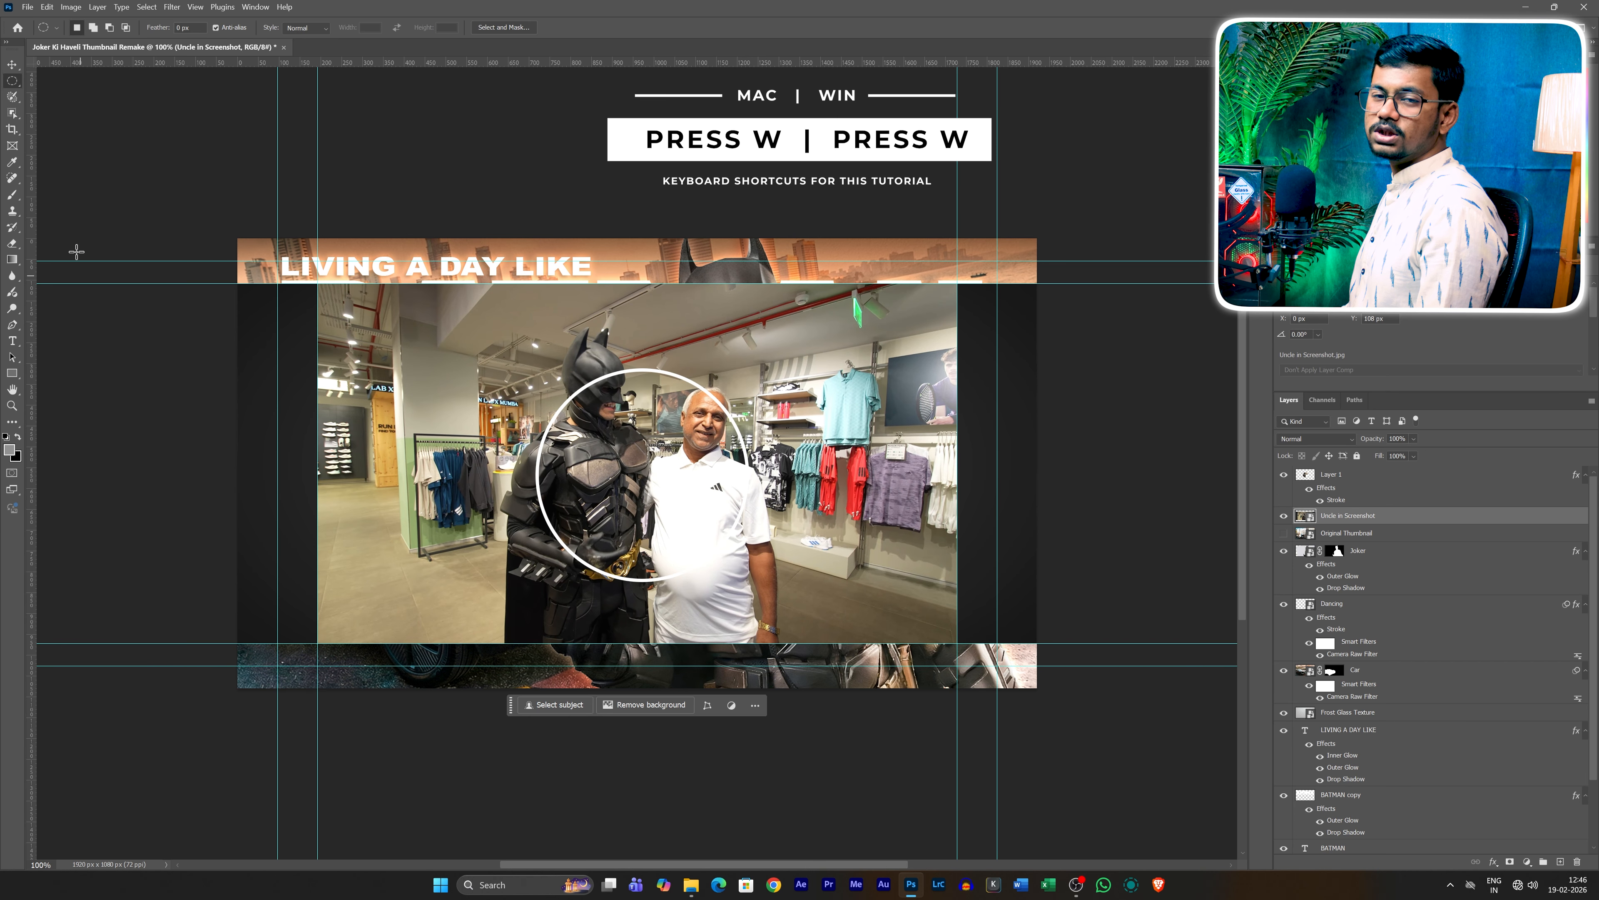
click(610, 491)
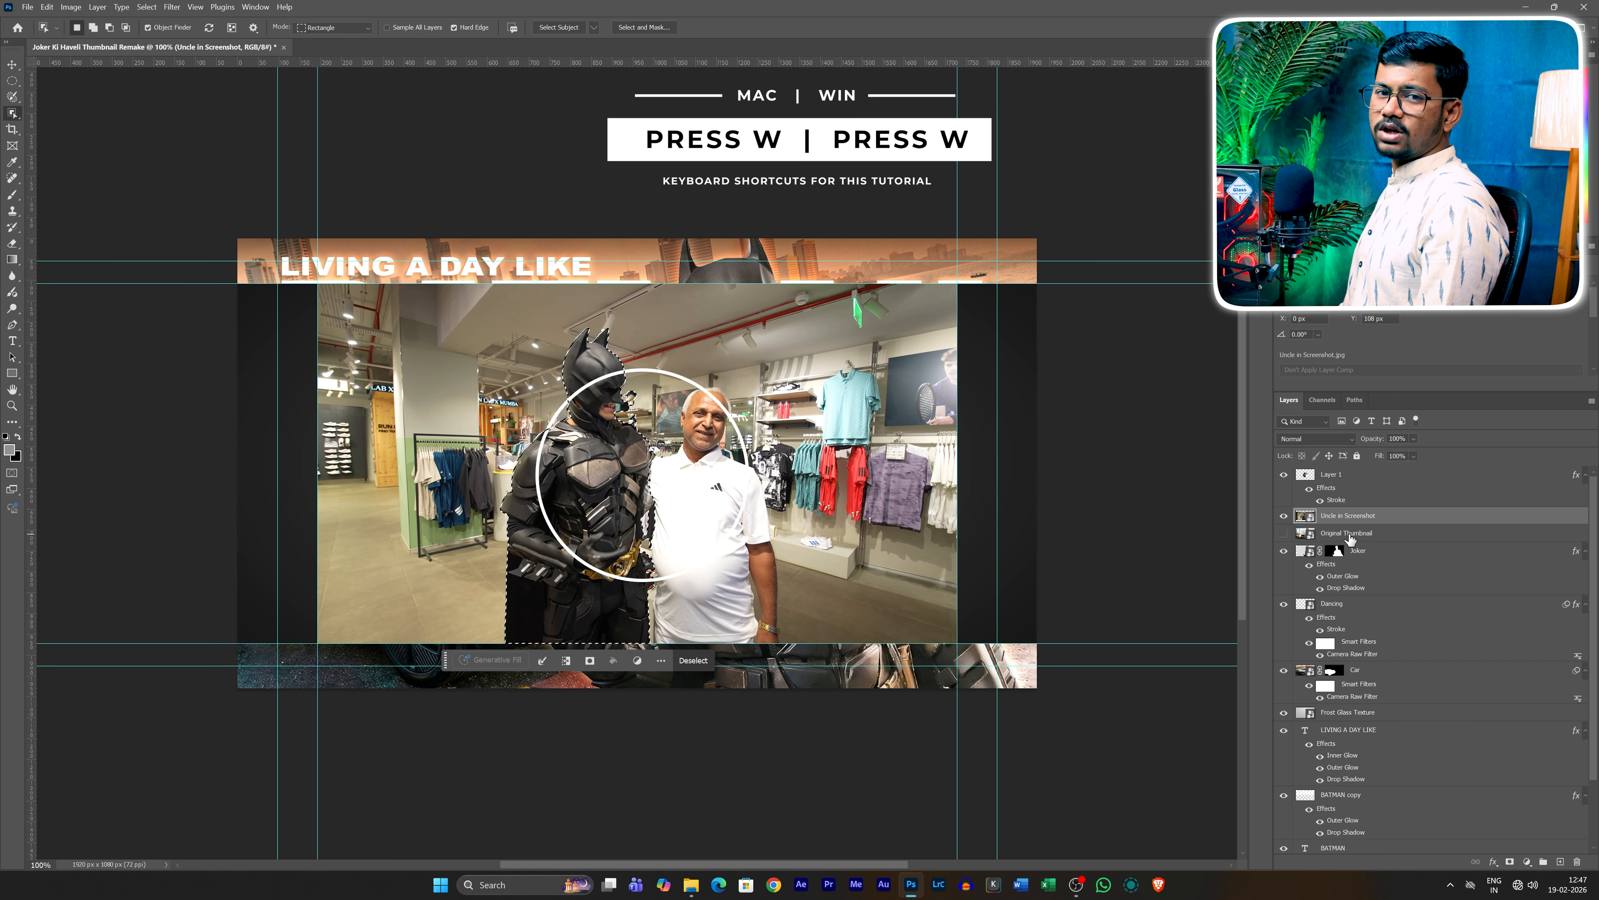
key(ctrl+j)
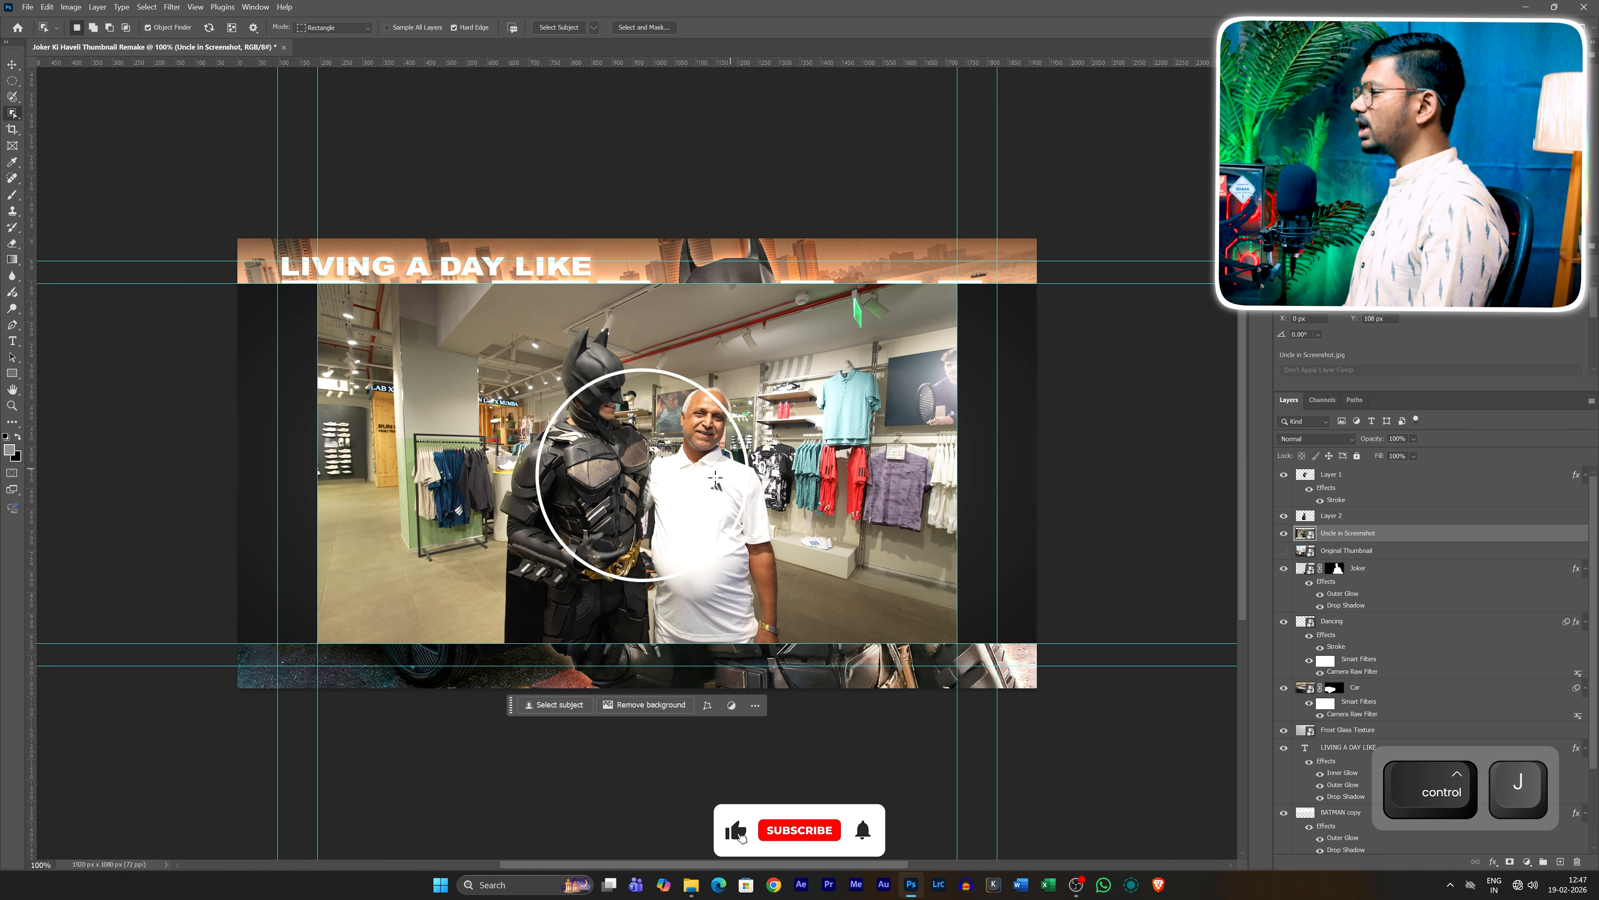
Step: Try to object-select the man in the white shirt in Uncle in Screenshot and copy the selection to another layer
click(697, 494)
key(ctrl+j)
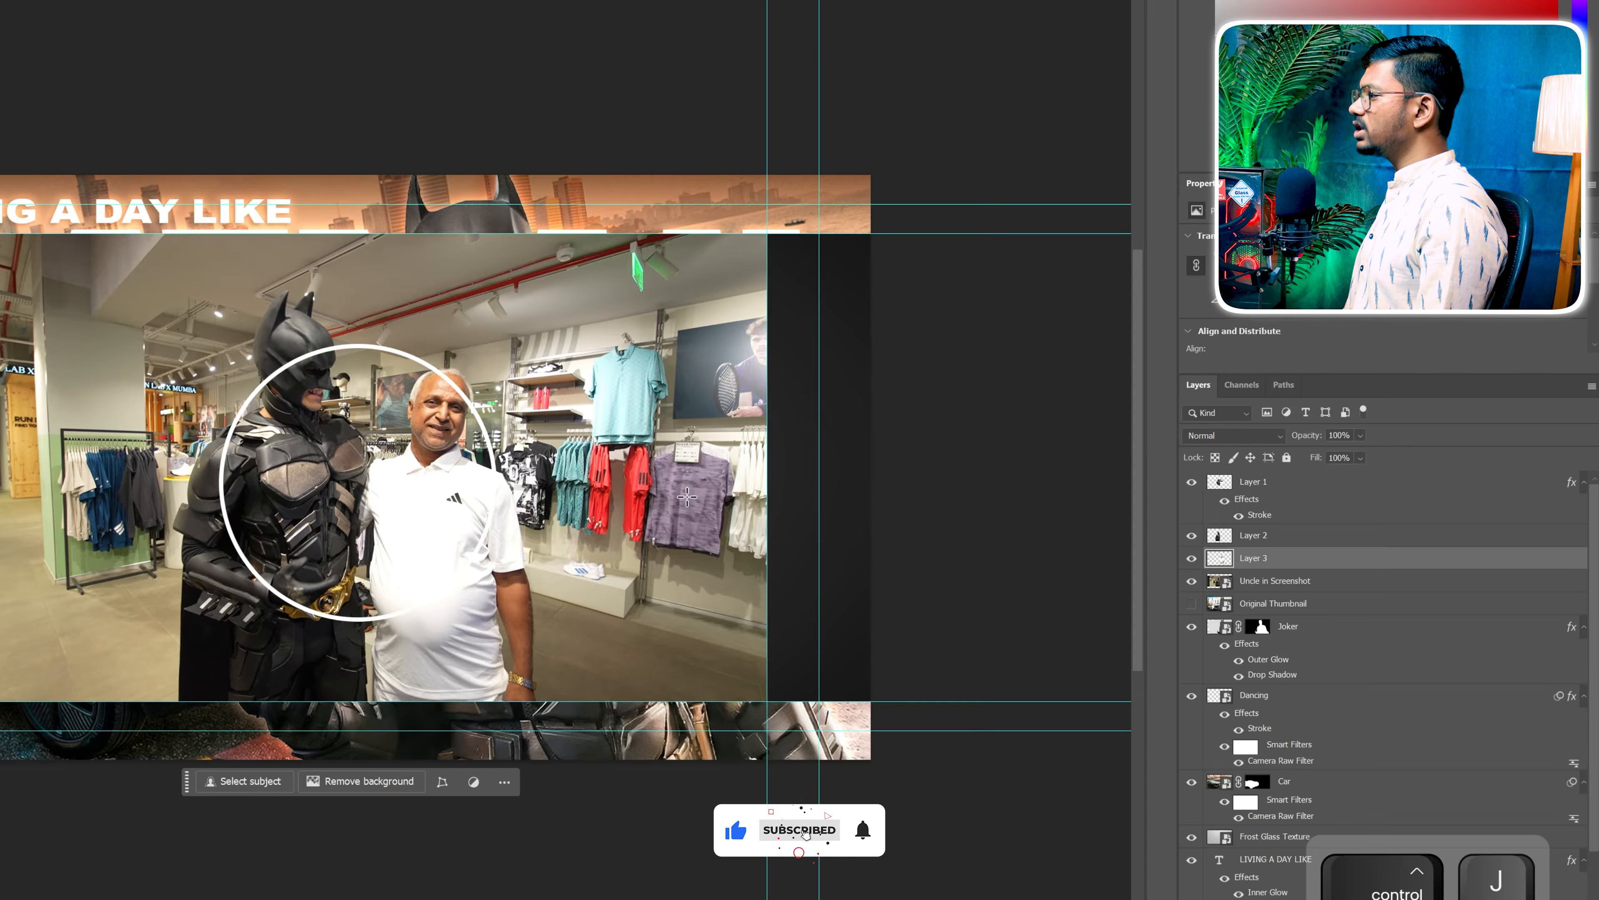
Step: Hide Uncle in Screenshot, move Layer 2 and Layer 3 above Layer 1, and convert the two into one smart object
click(1191, 583)
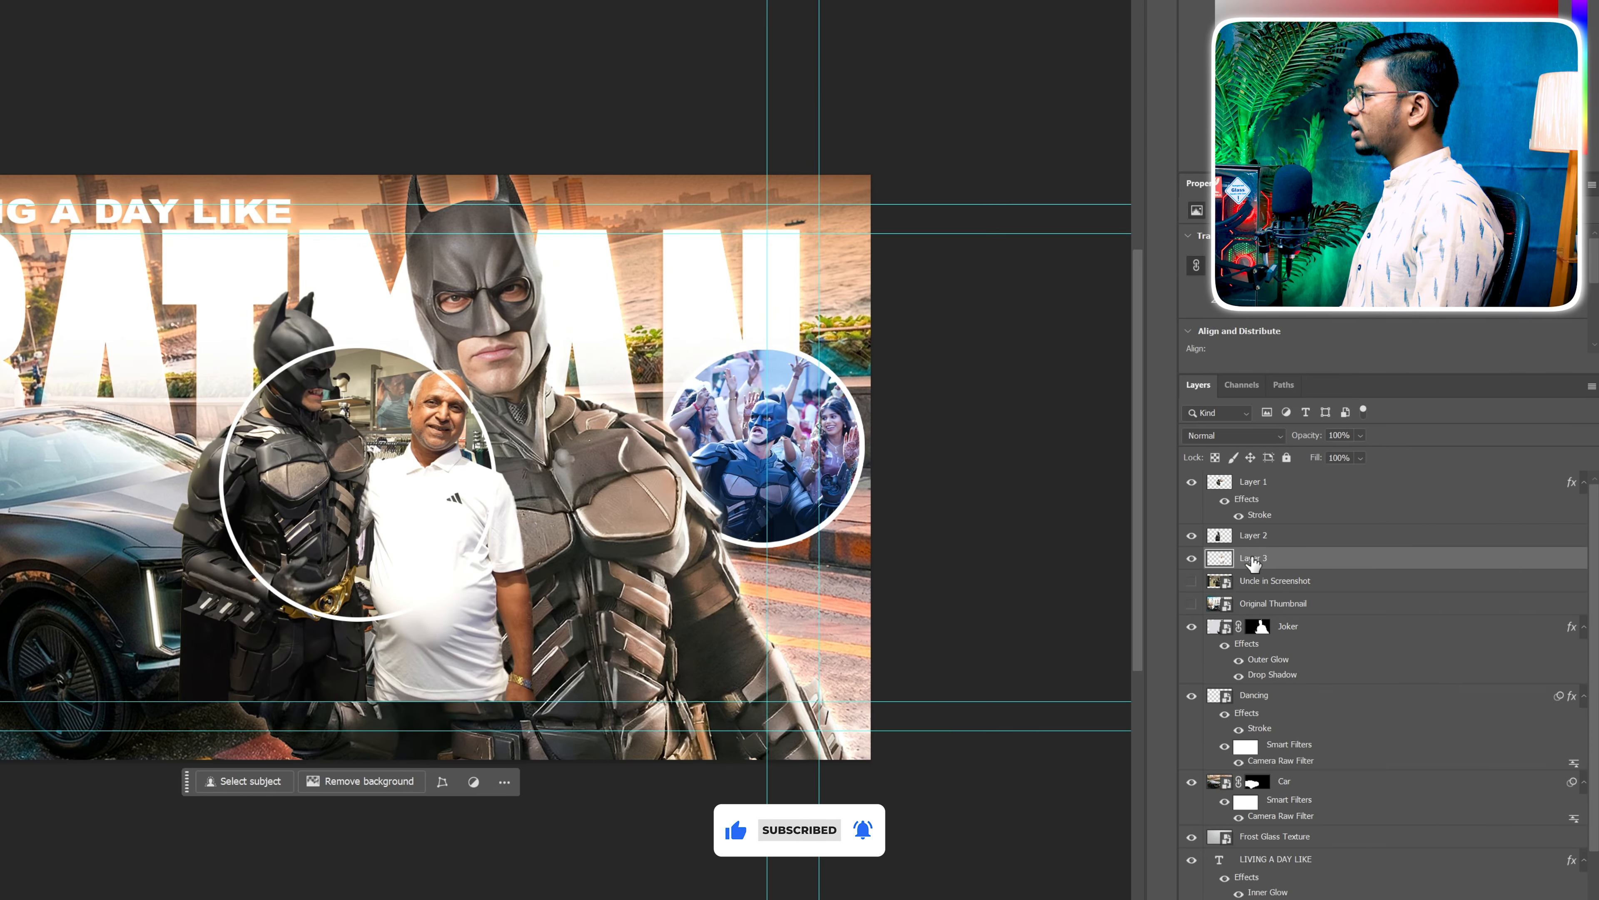
ctrl+click(1285, 541)
drag(1284, 541, 1254, 479)
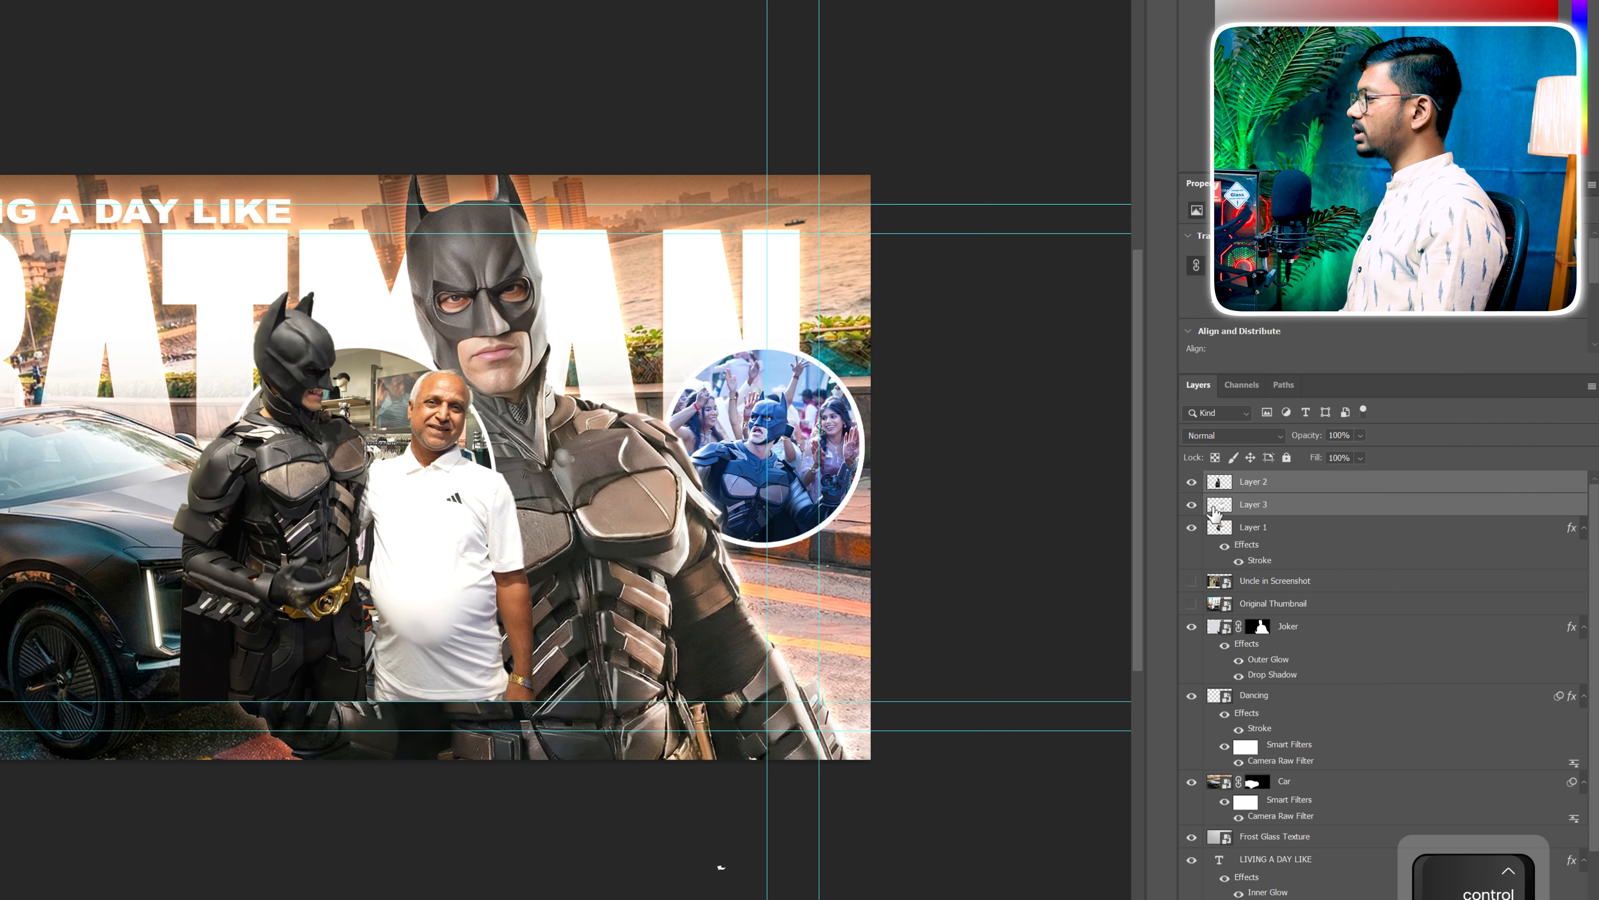
right_click(1285, 501)
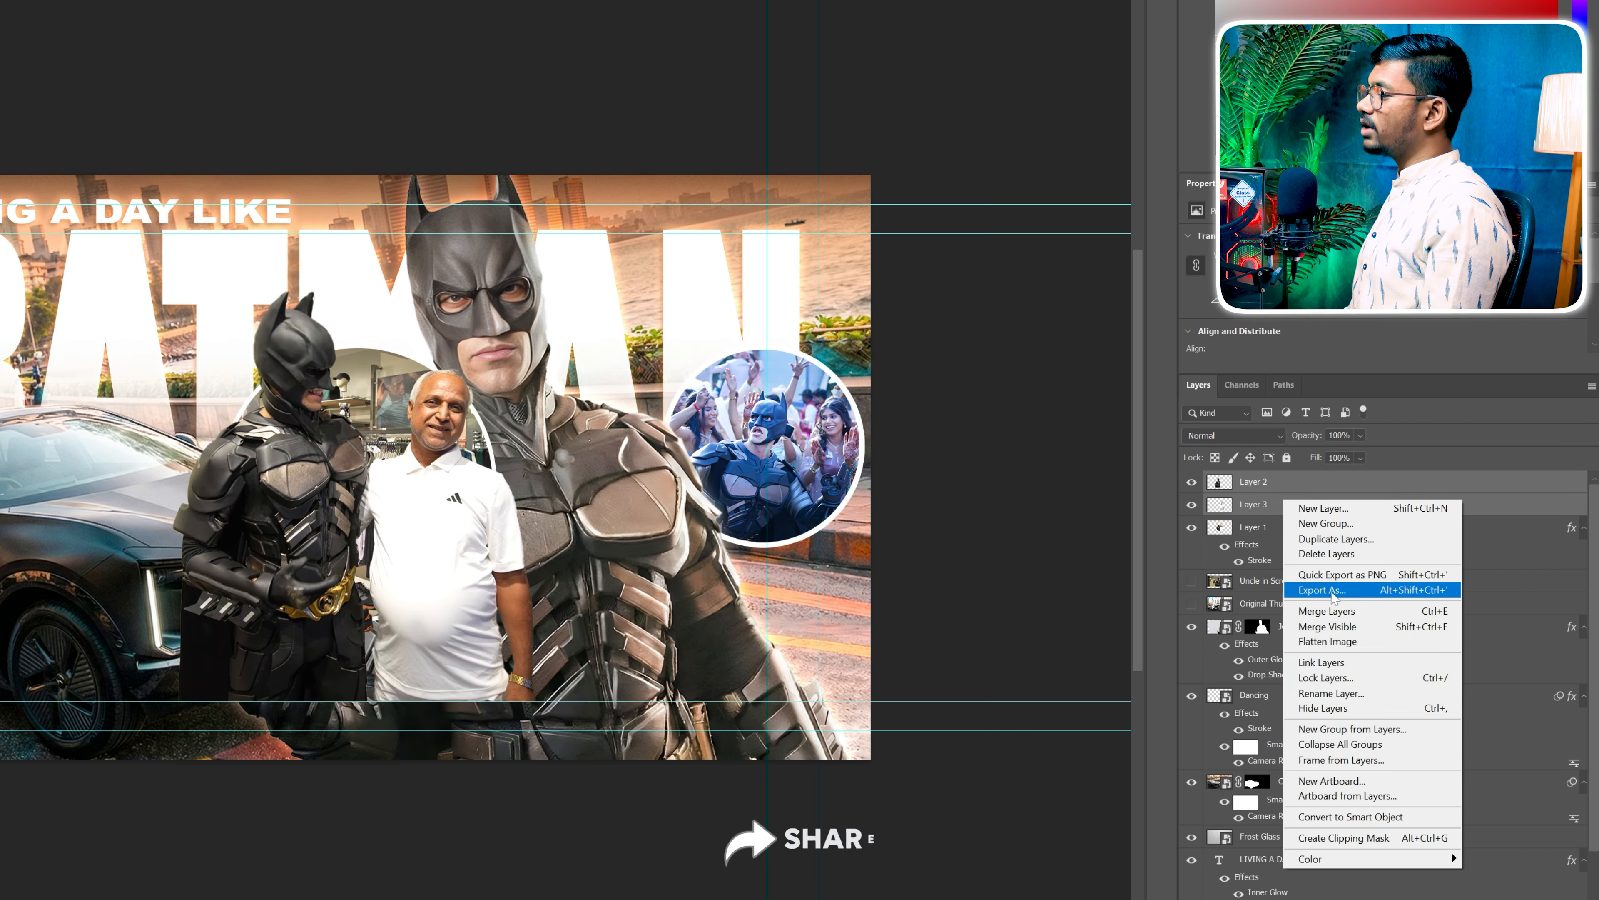
click(1320, 814)
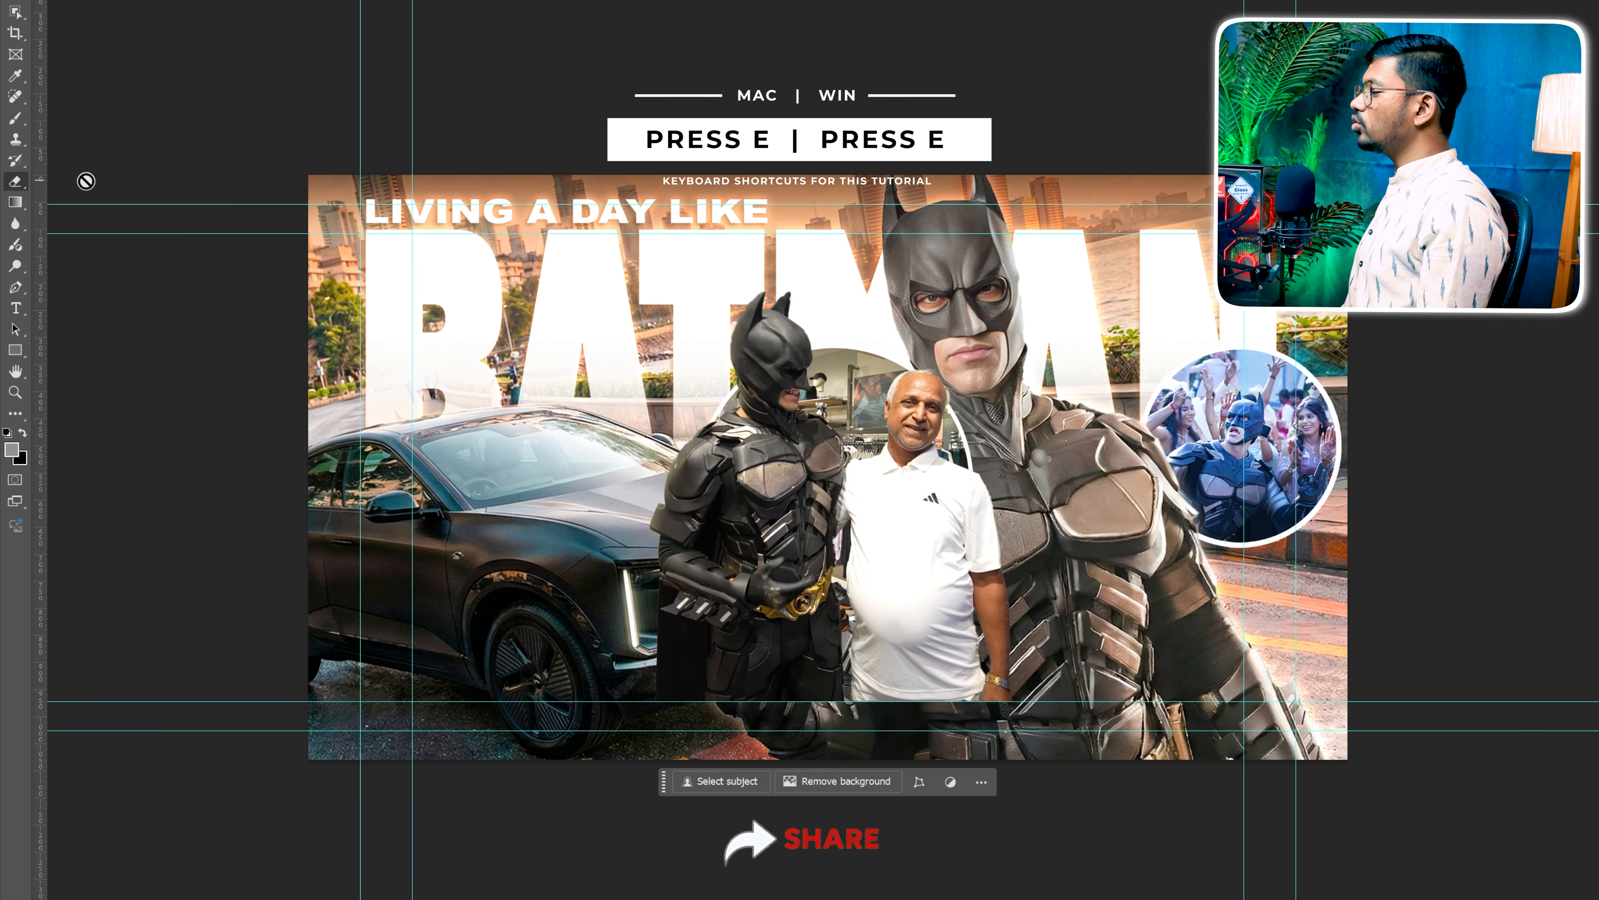
Step: Rasterize the combined cutout of Batman and the man, and erase the parts that extend beyond the circle's lower edge
click(86, 182)
key(Return)
mouse_move(414, 530)
mouse_down()
mouse_move(415, 552)
mouse_move(569, 696)
mouse_move(687, 673)
mouse_move(750, 612)
mouse_move(809, 504)
mouse_up()
key(v)
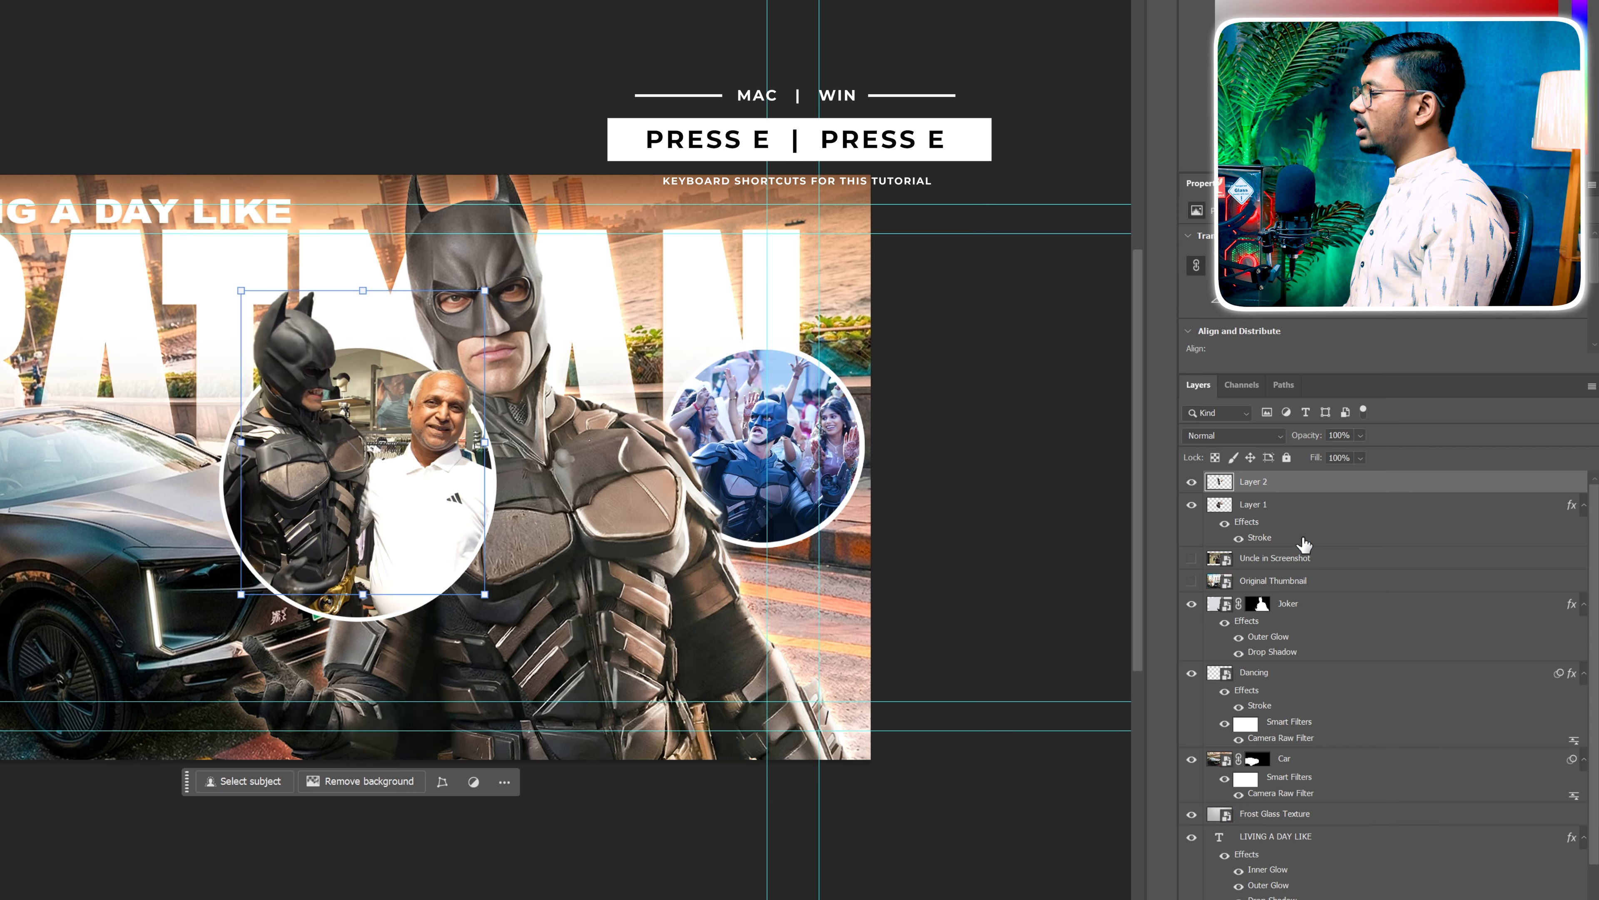
Step: Scale down Layer 1 and Layer 2 together, rotate them slightly counterclockwise, and place them in the thumbnail's lower-left corner over the car
click(1300, 506)
ctrl+click(1300, 485)
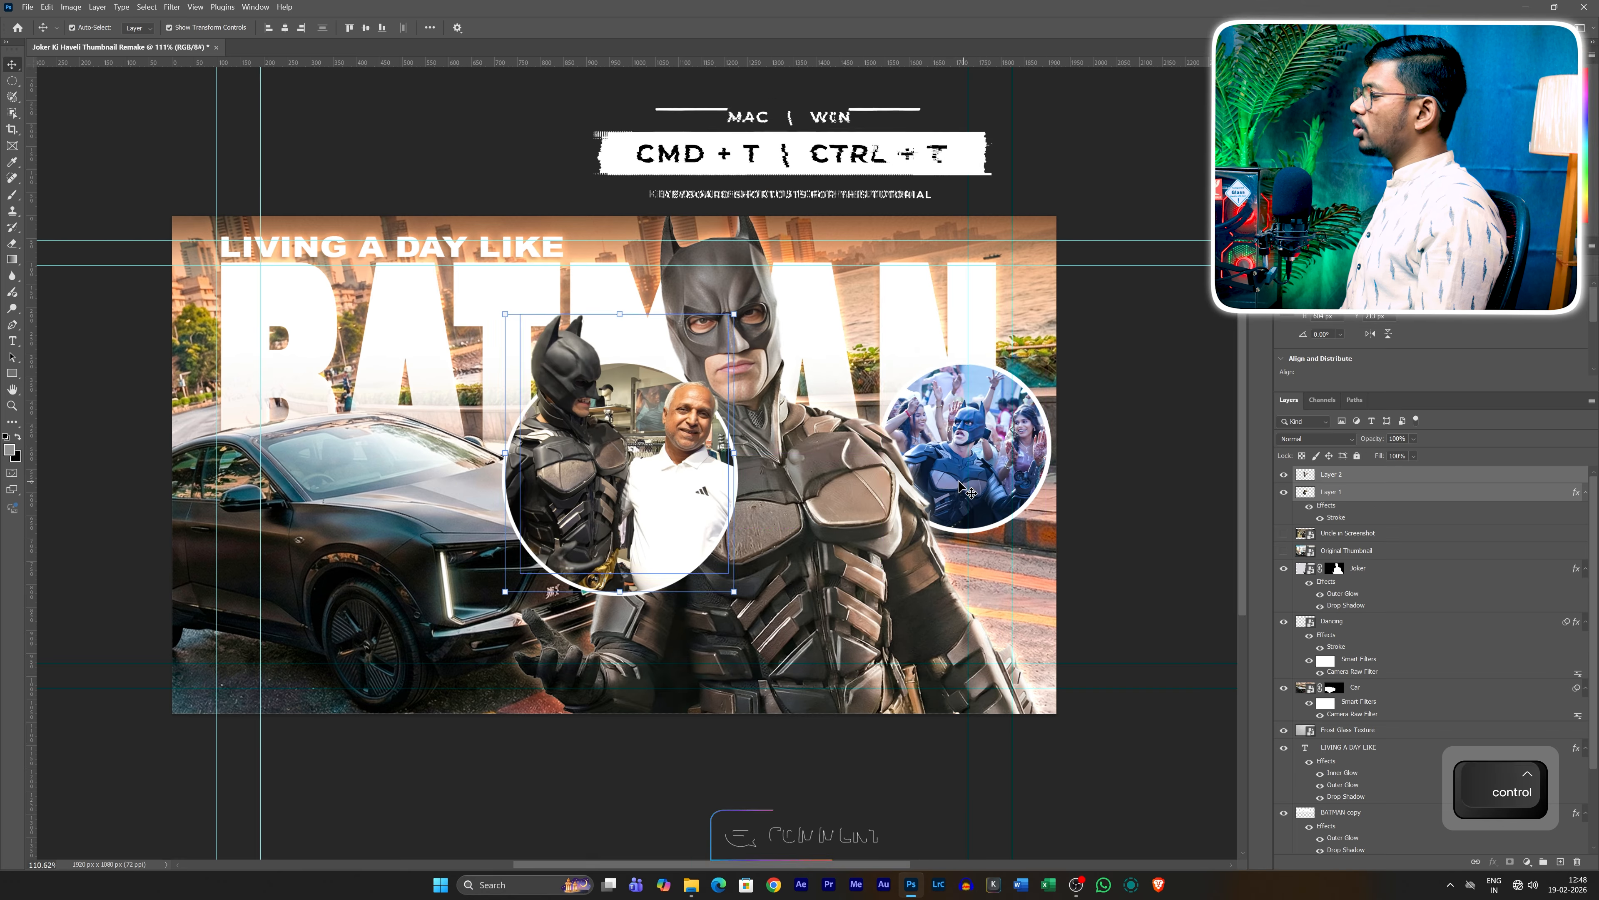
key(ctrl+t)
drag(637, 431, 329, 527)
drag(432, 403, 334, 435)
drag(439, 489, 436, 486)
drag(348, 531, 348, 528)
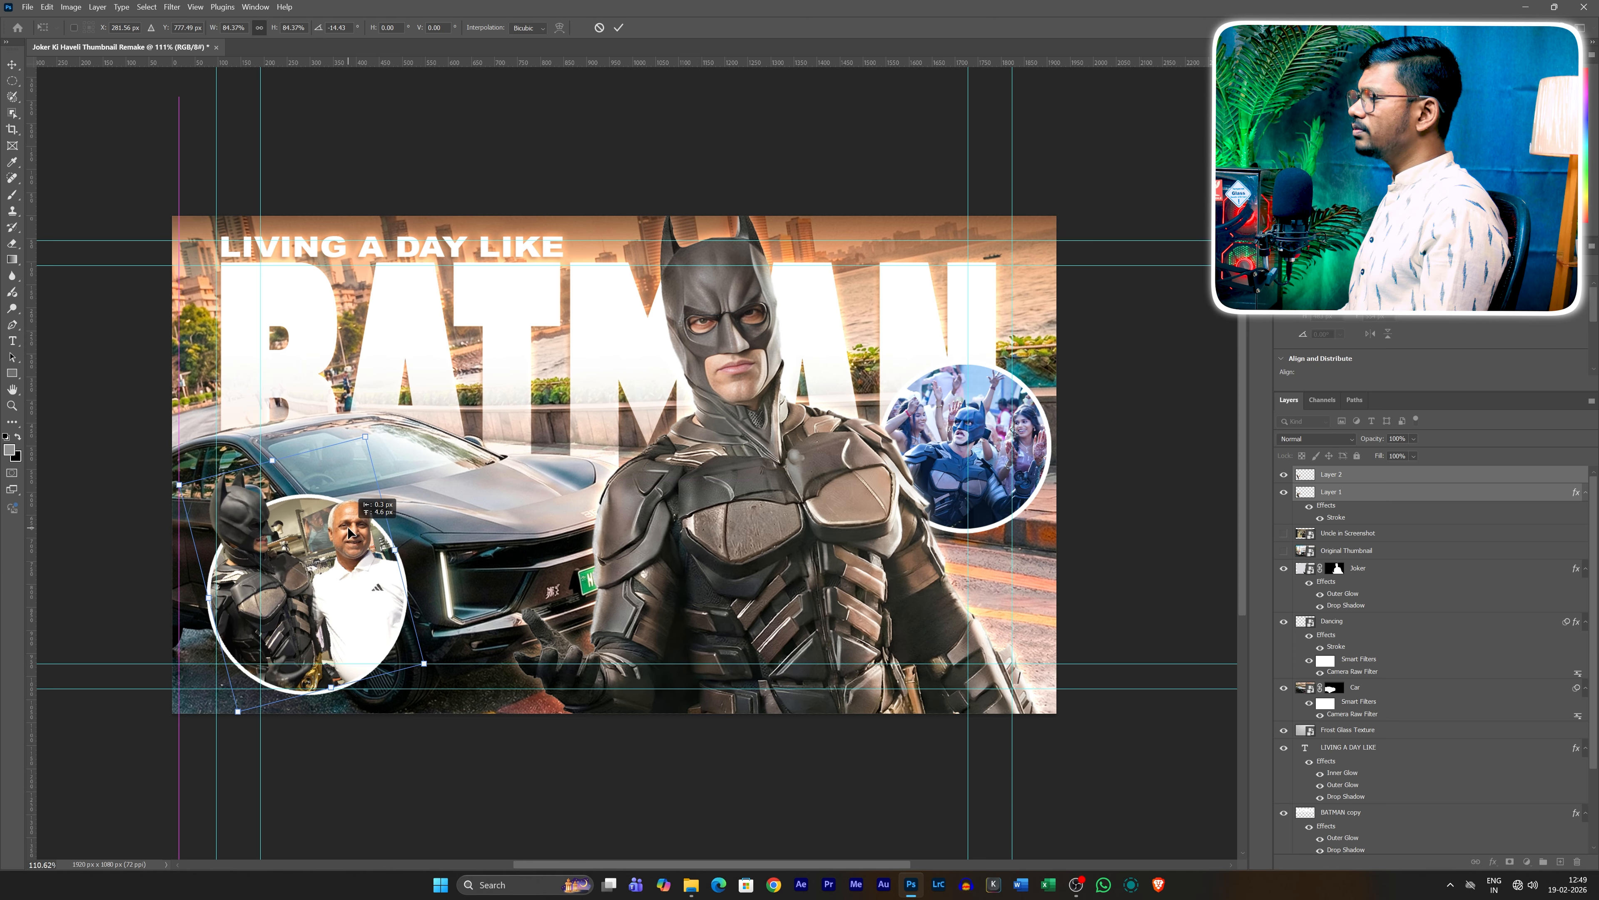
click(618, 28)
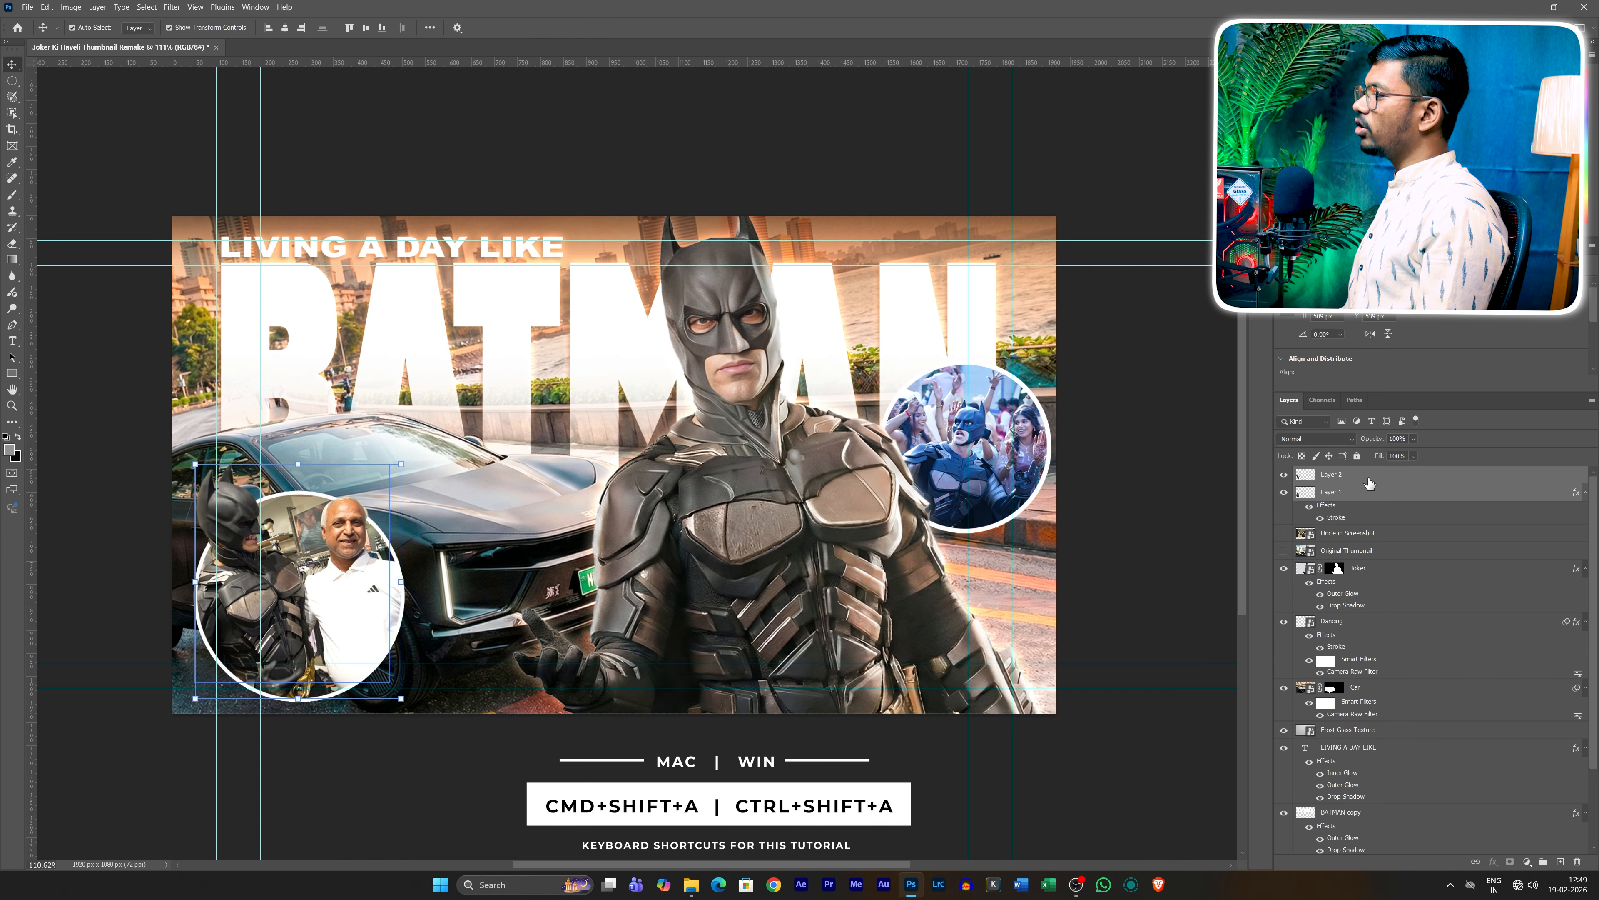
Step: Apply the Camera Raw Filter to Layer 2 with temperature +8, vibrance +10 and a slight exposure adjustment
key(ctrl+shift+a)
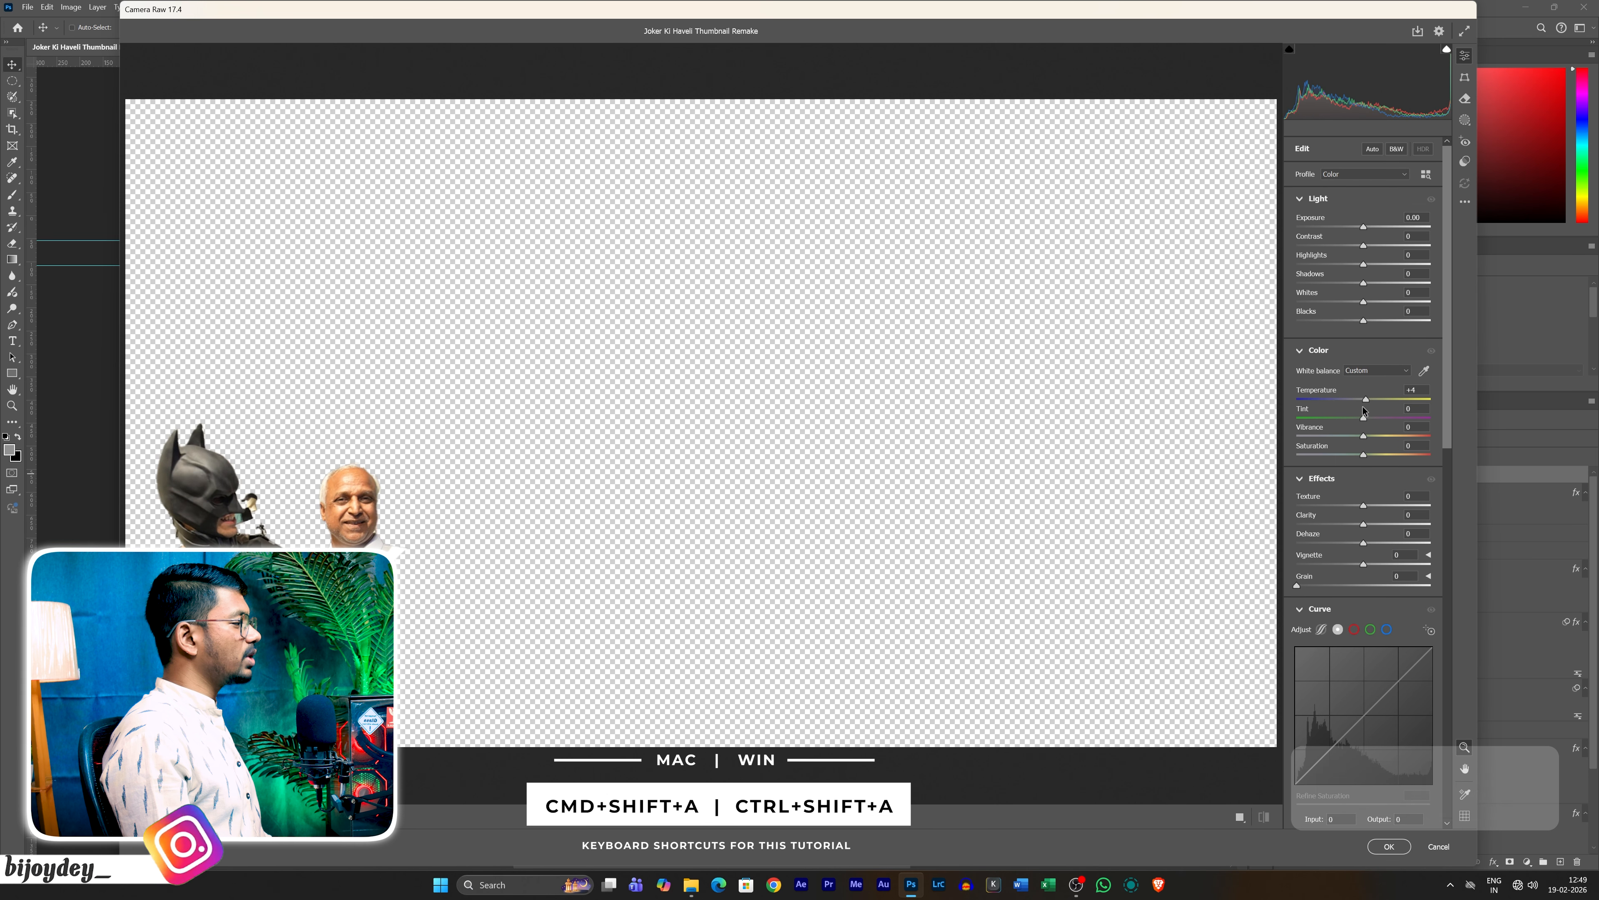
drag(1363, 398, 1371, 429)
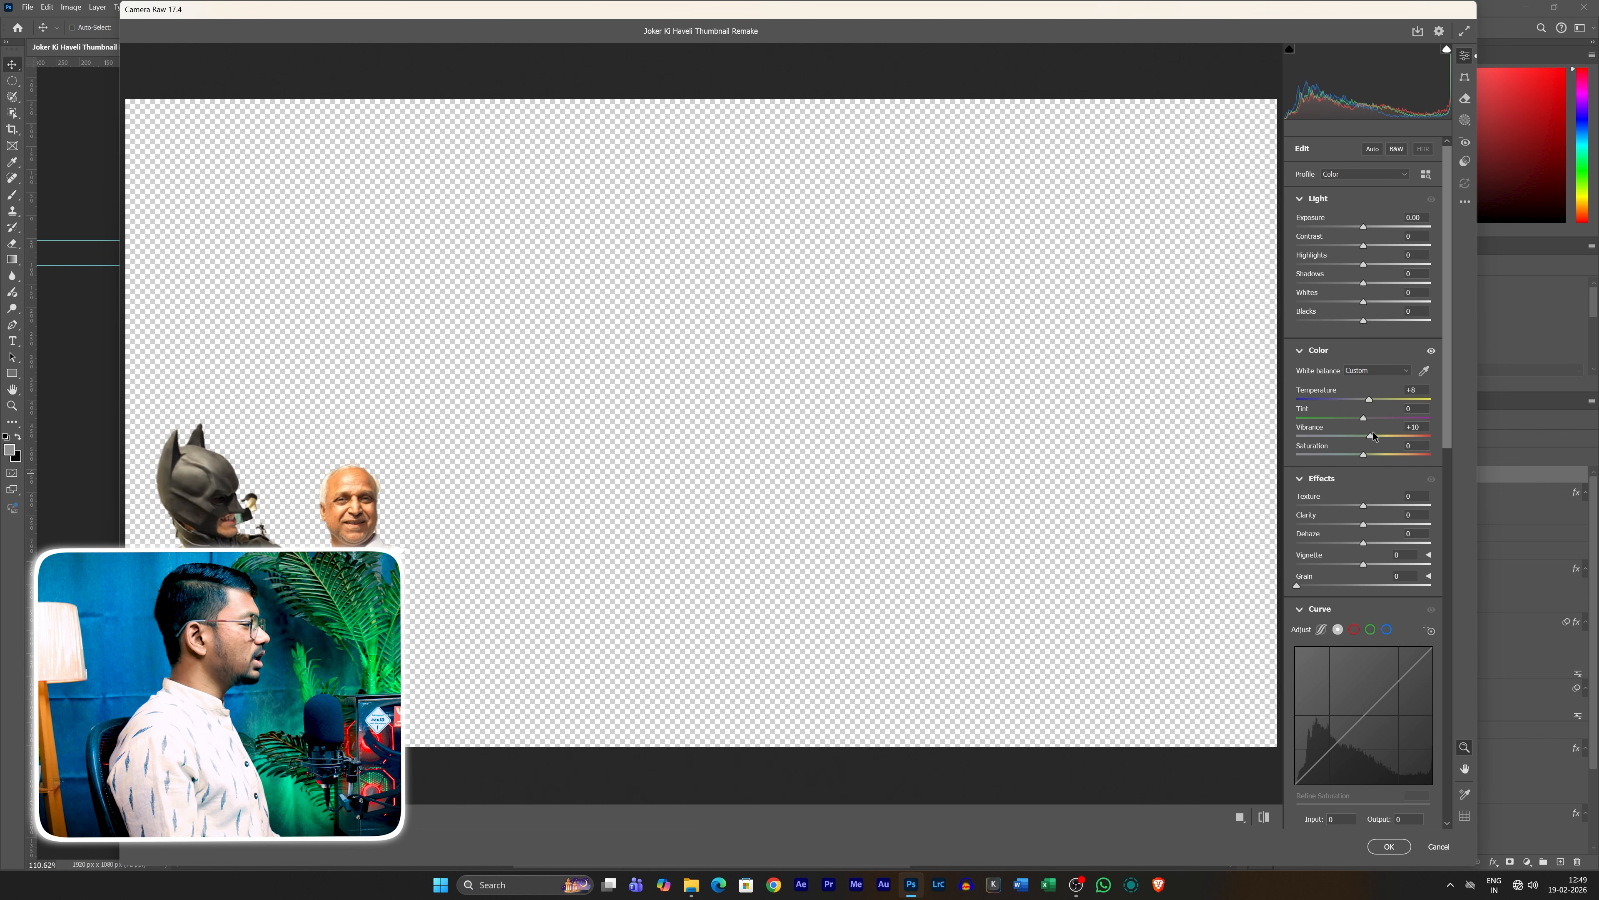
drag(1364, 228, 1367, 229)
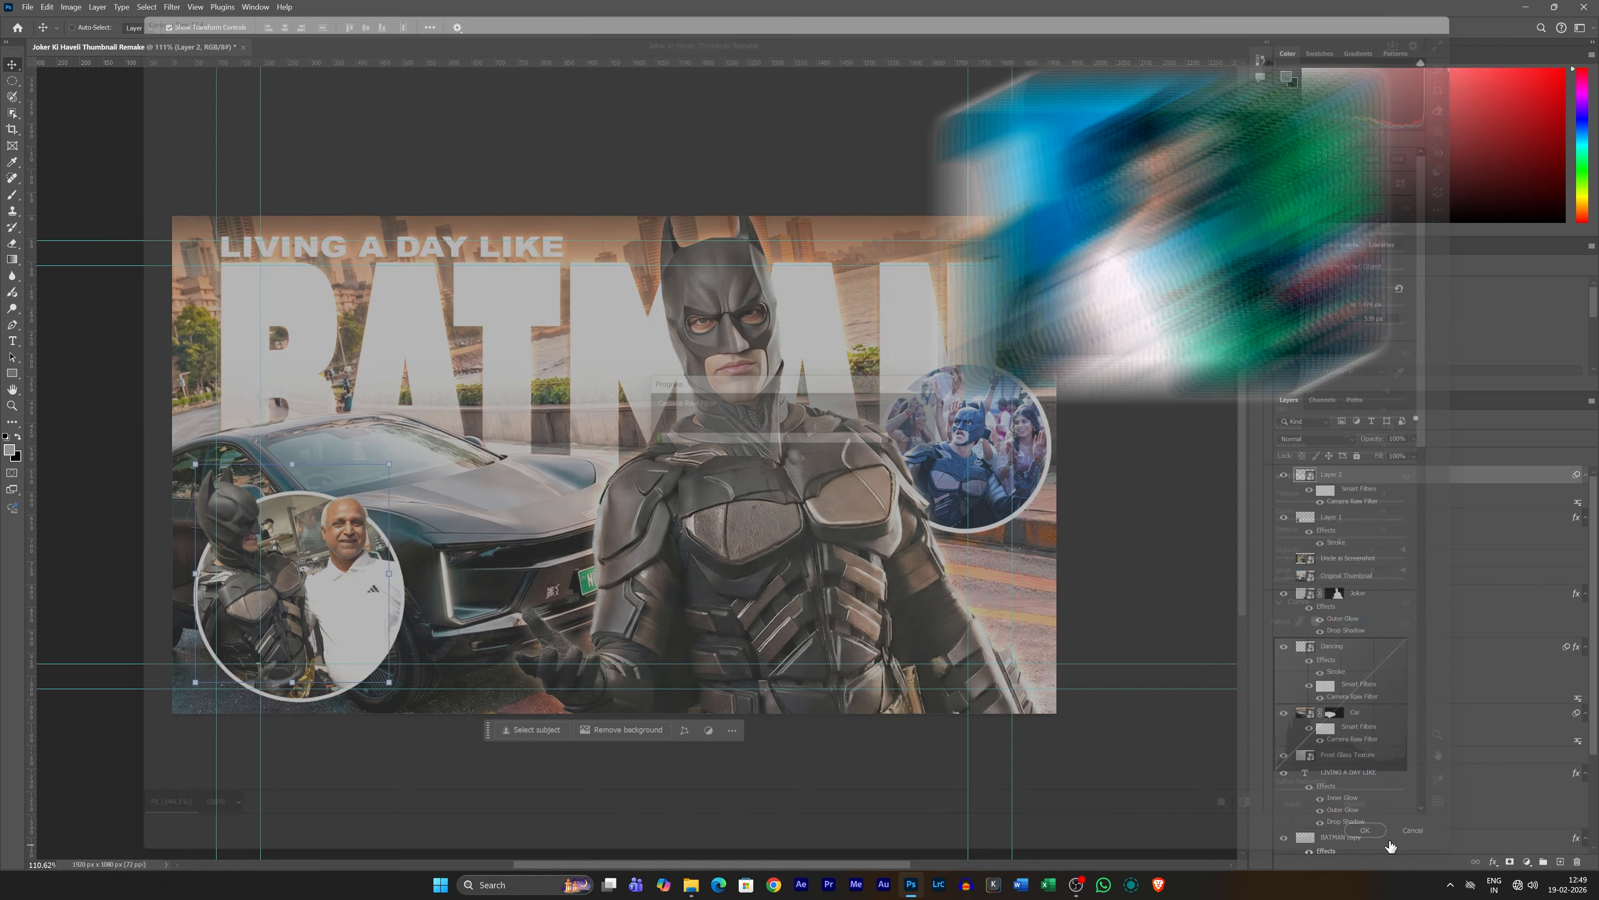
Step: Add an Outer Glow and a black Soft Light Drop Shadow at 80% opacity to the Layer 1 circle
click(1376, 520)
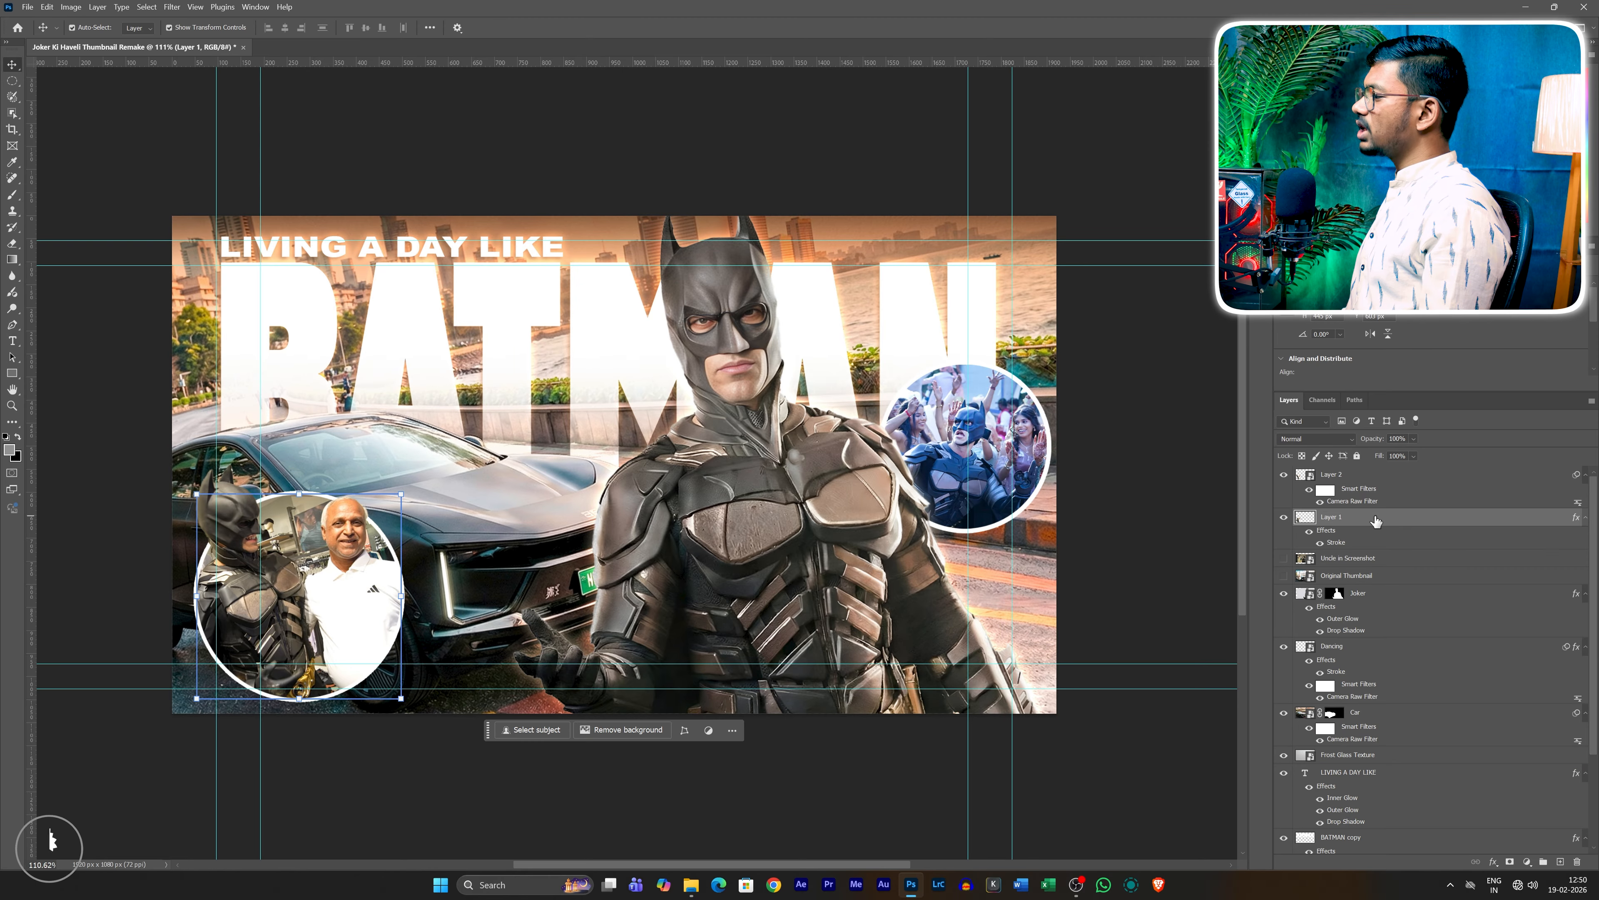
double_click(1376, 520)
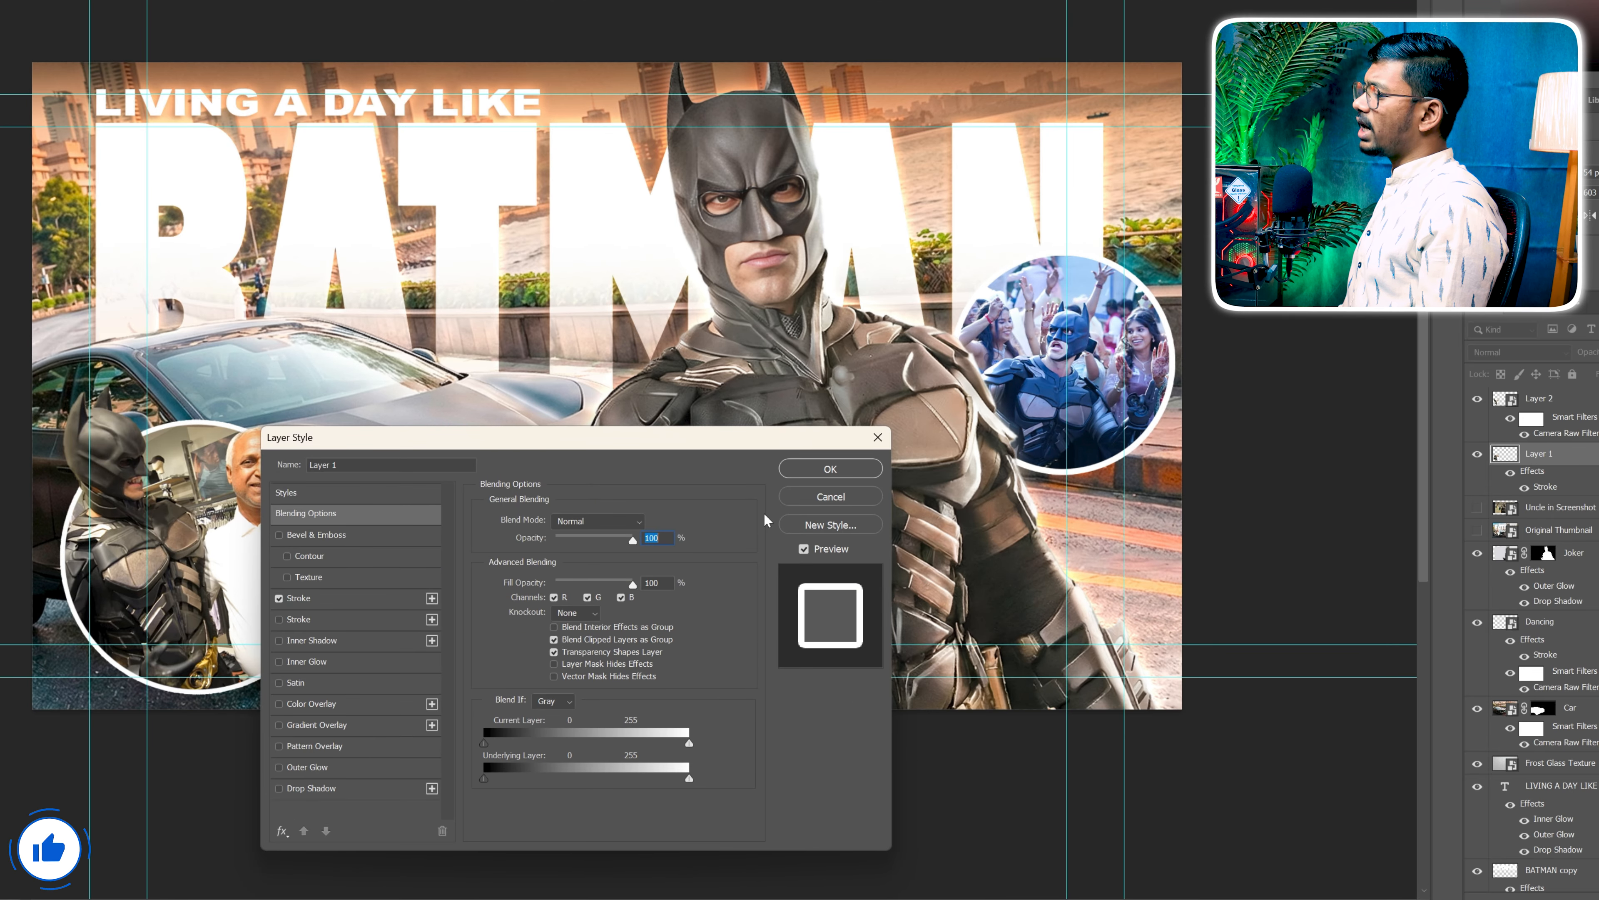
click(369, 768)
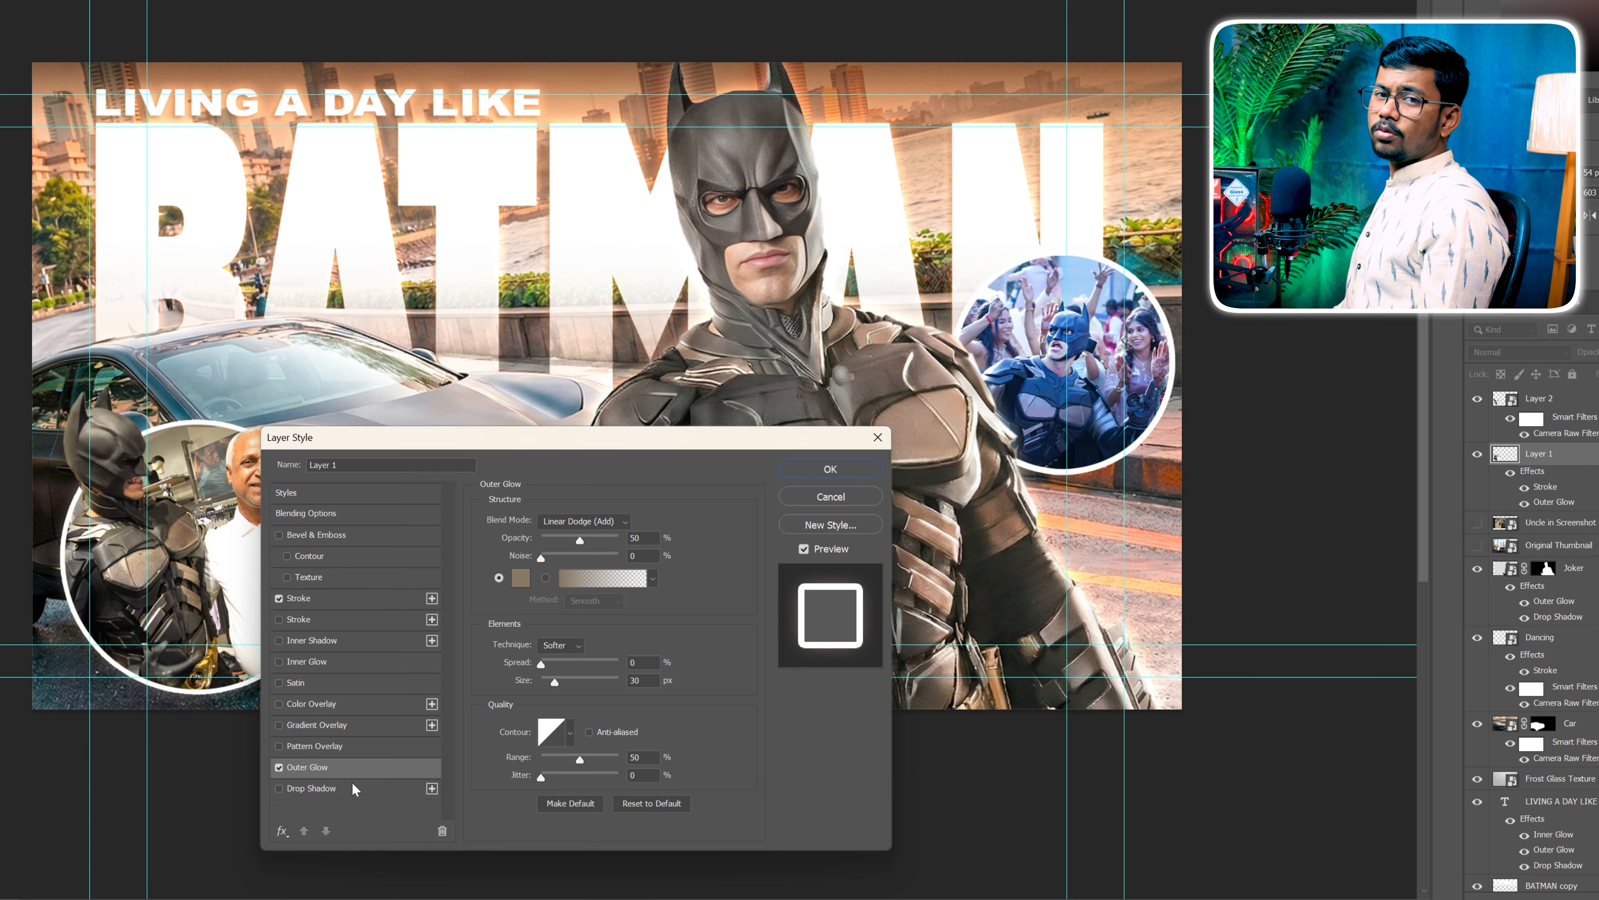
click(312, 788)
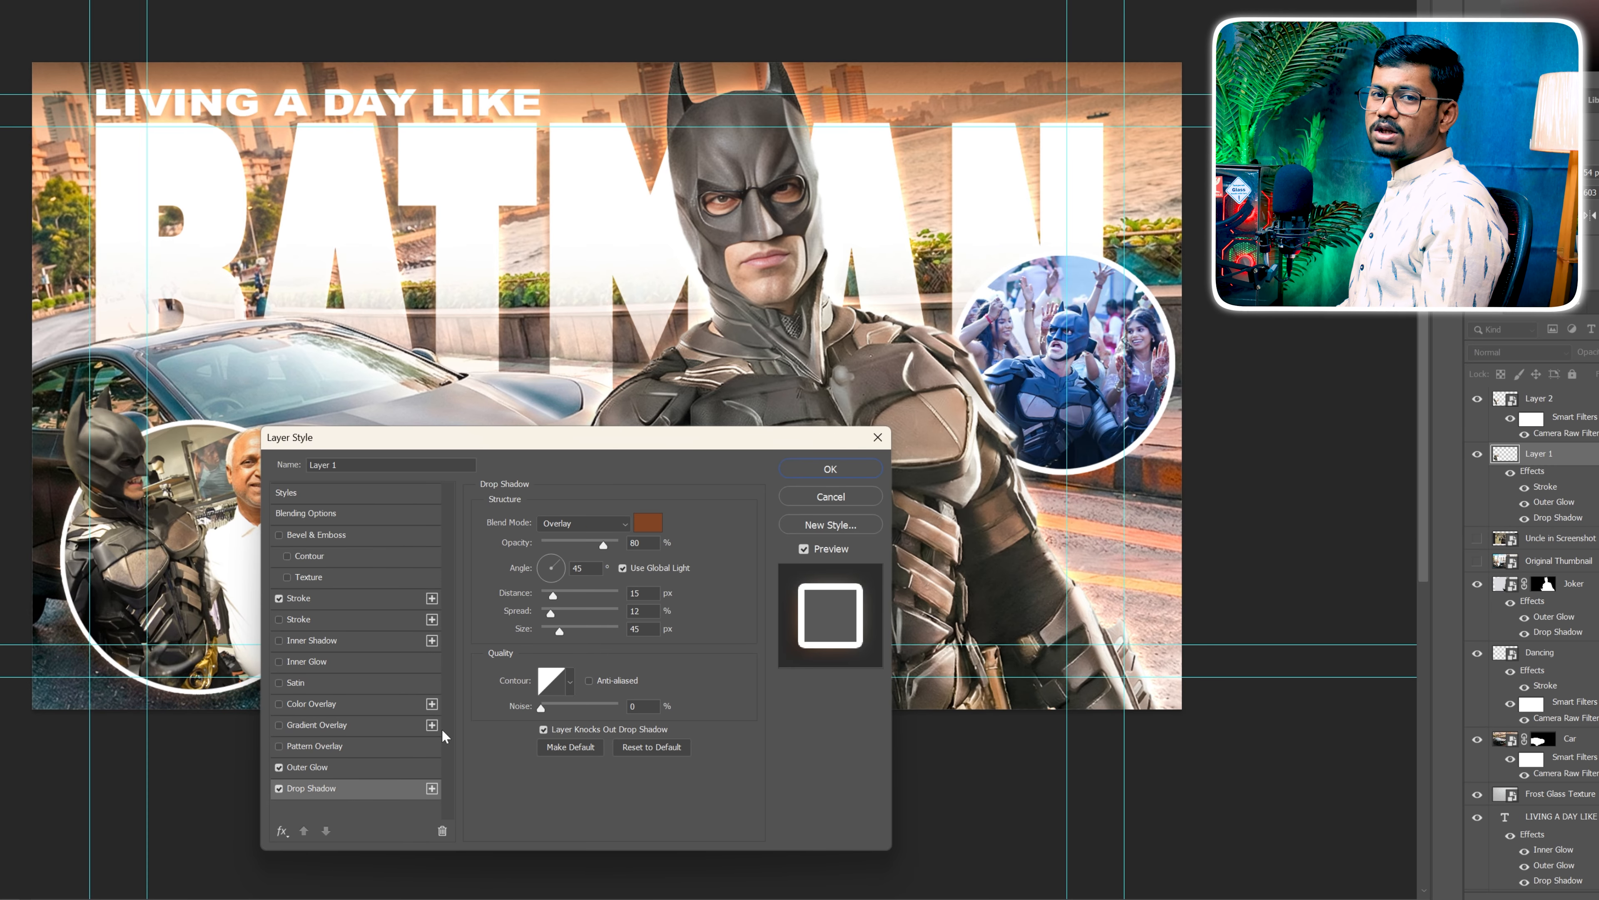
click(648, 522)
click(511, 655)
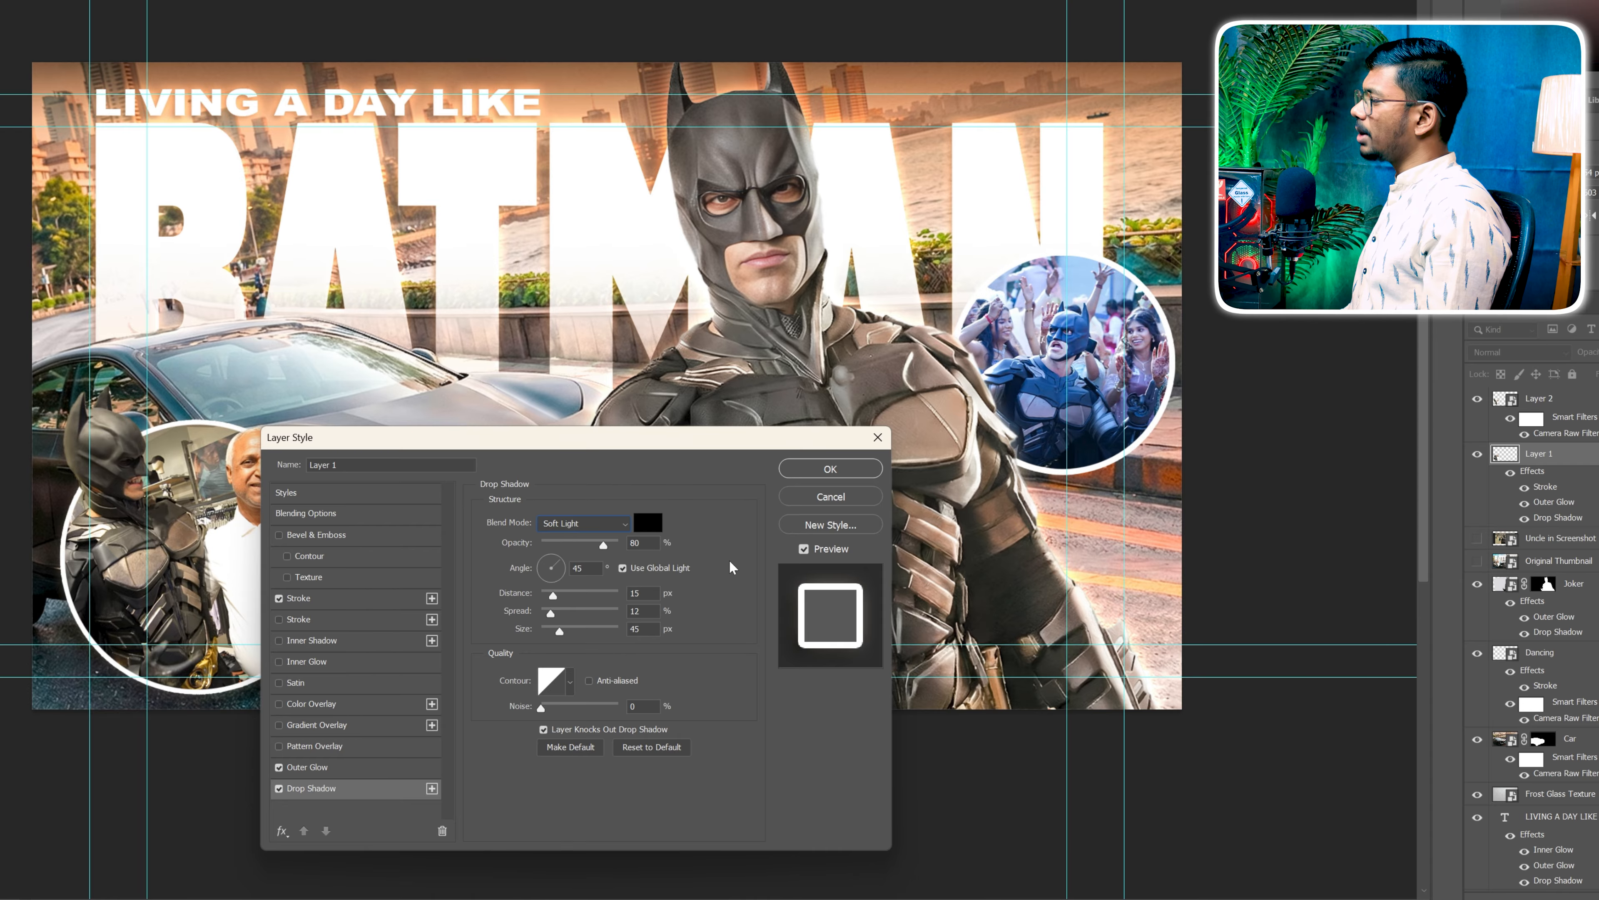
click(803, 471)
Step: Draw a rectangle about 2177 × 409 px across the thumbnail's lower part and change its gradient's orange stop to black, 000000
key(u)
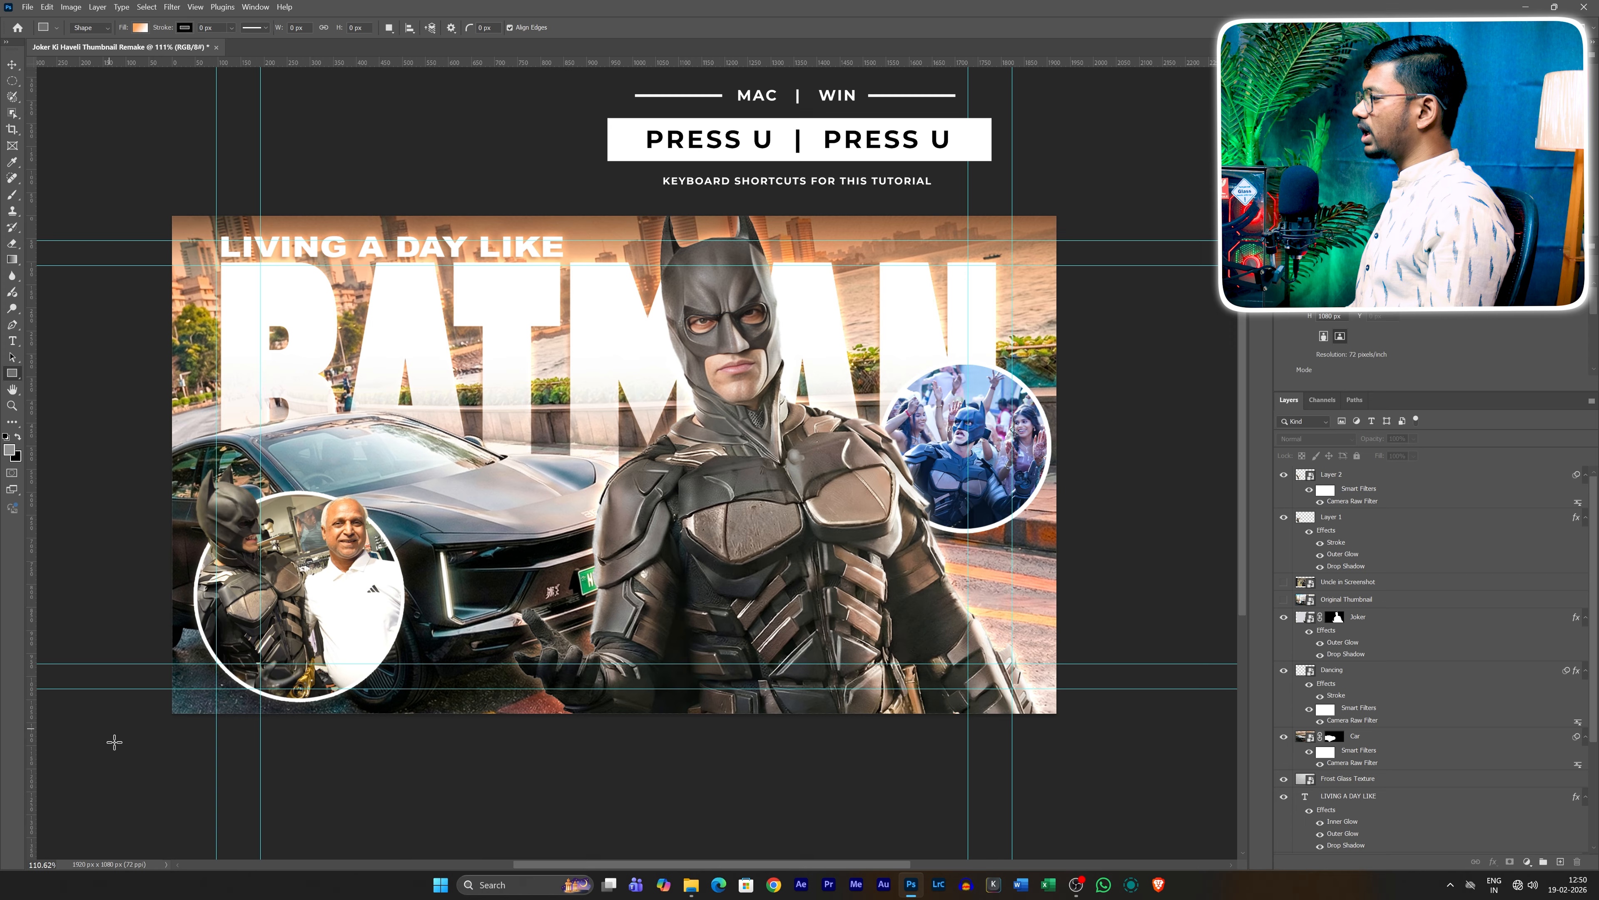
drag(125, 790, 1128, 601)
click(139, 27)
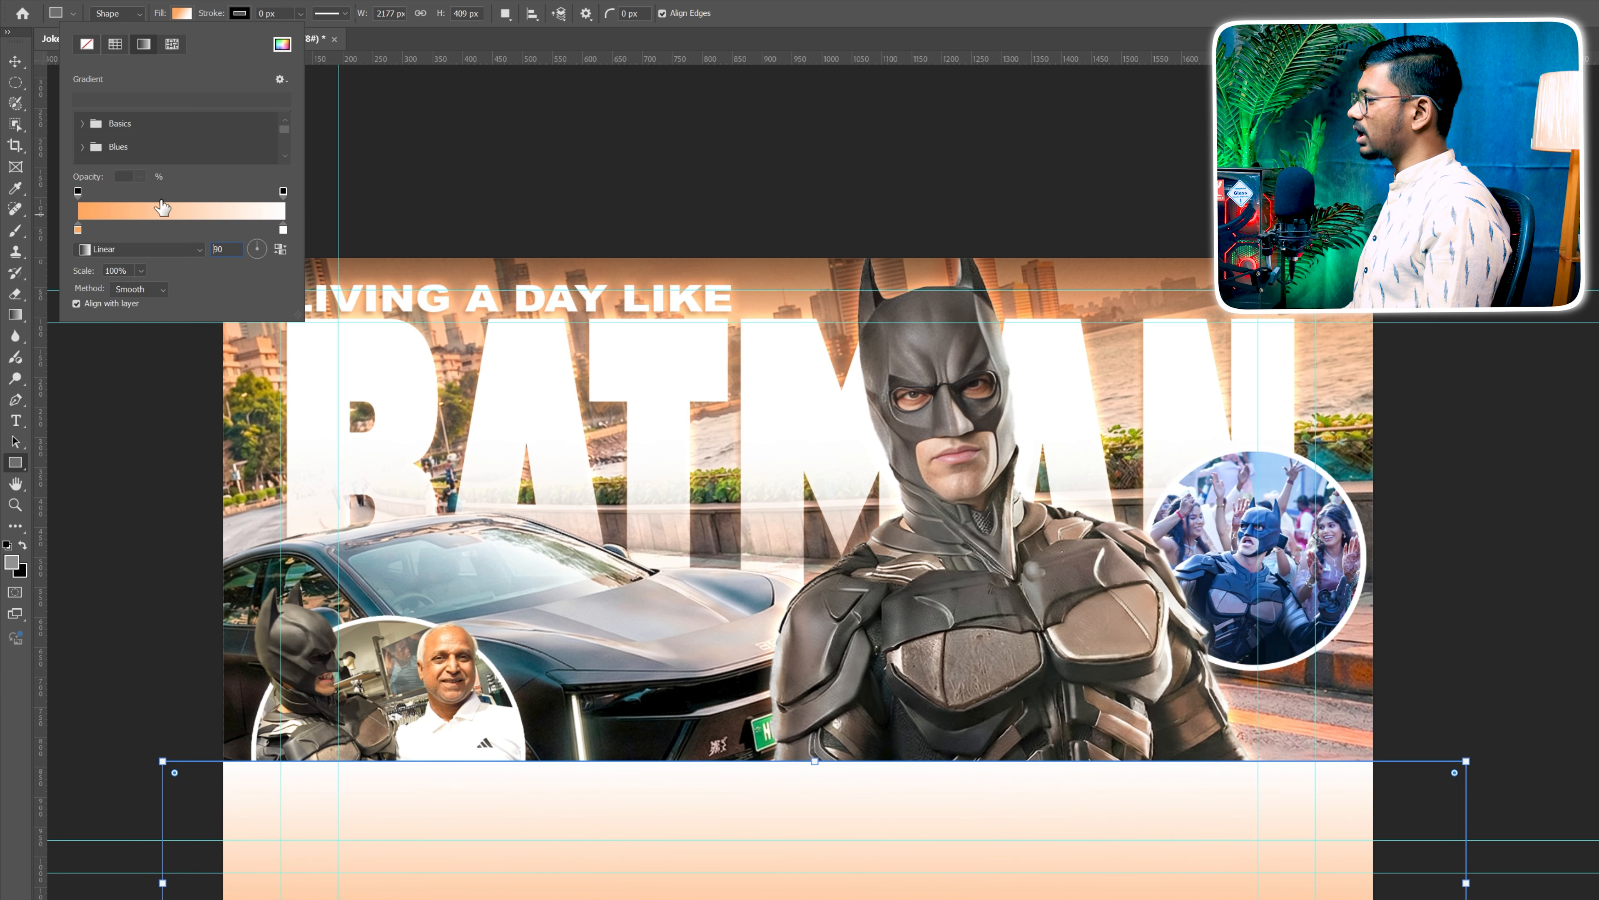
double_click(78, 229)
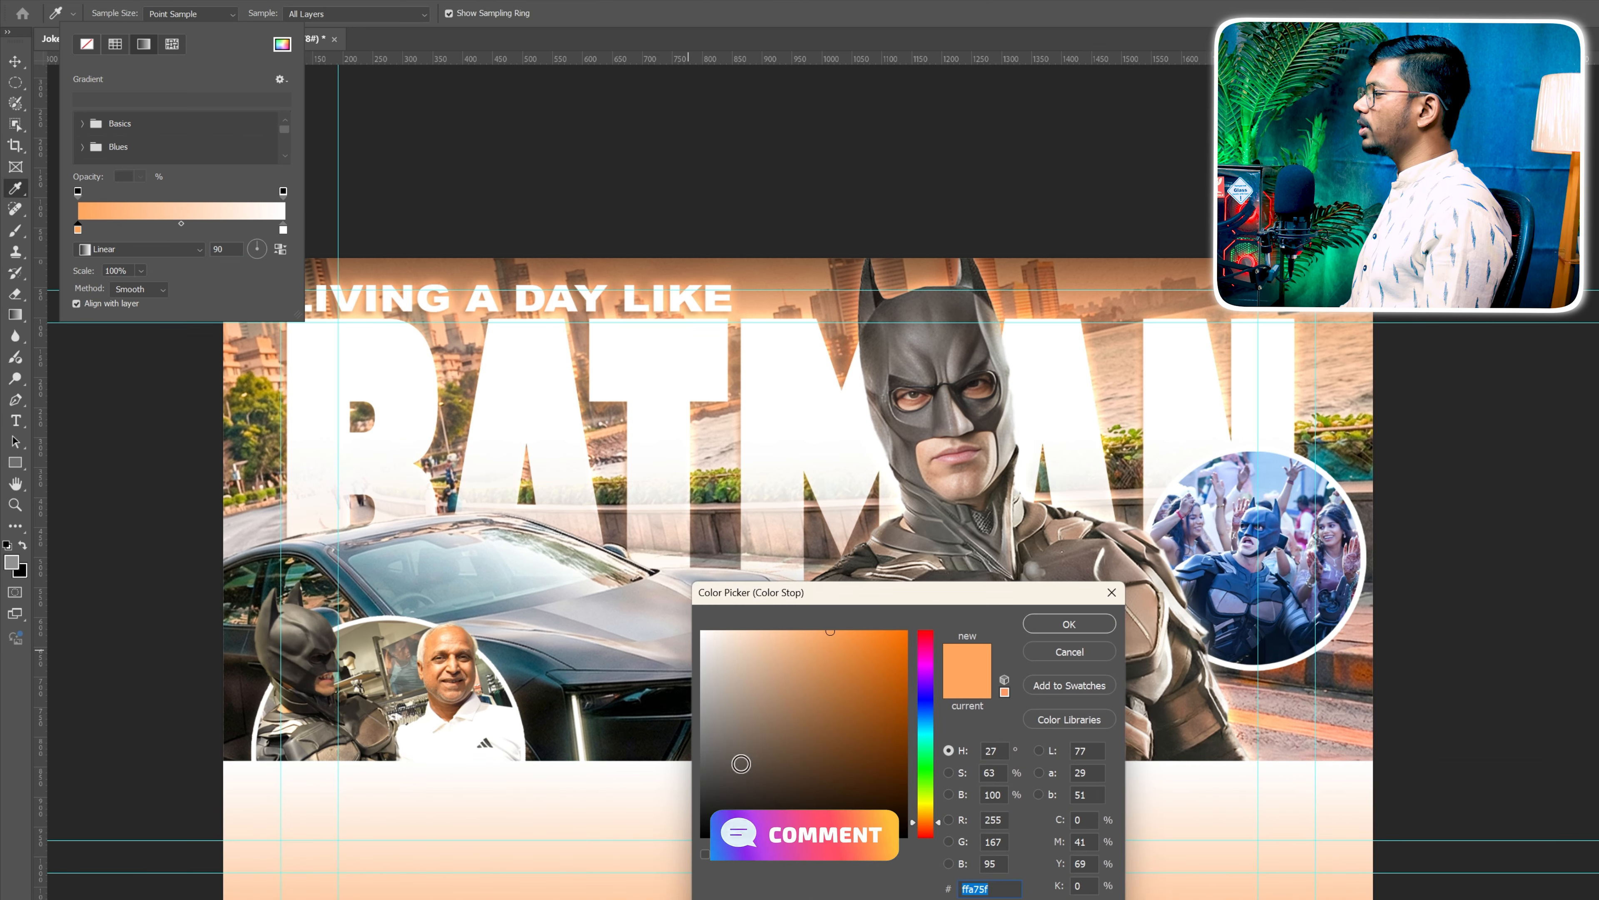
drag(739, 761, 688, 868)
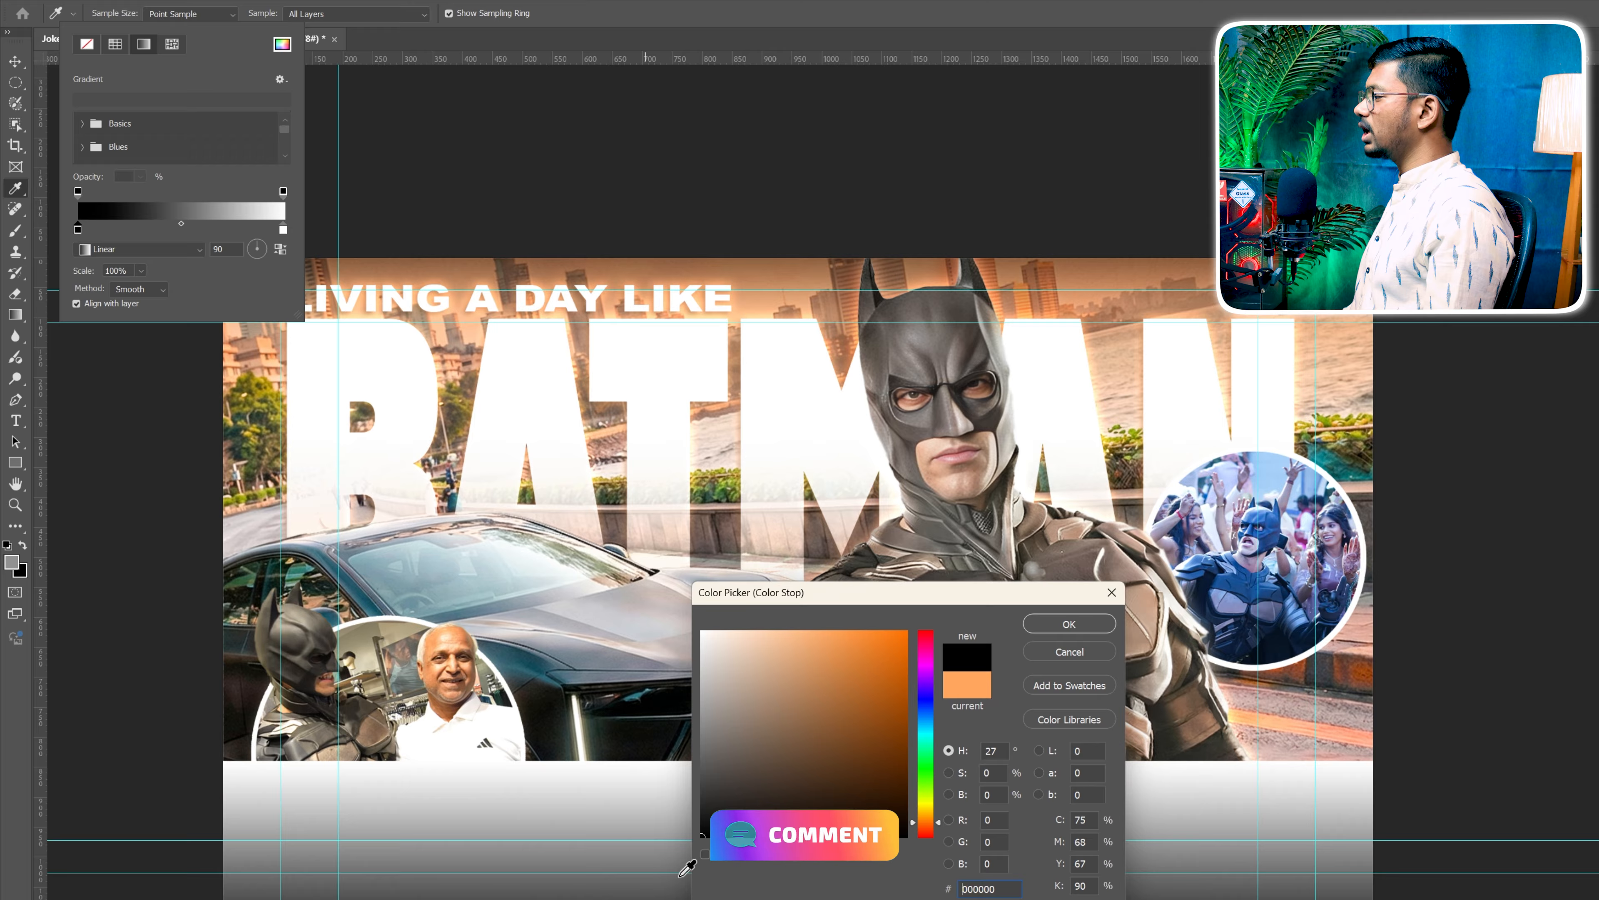
click(1068, 626)
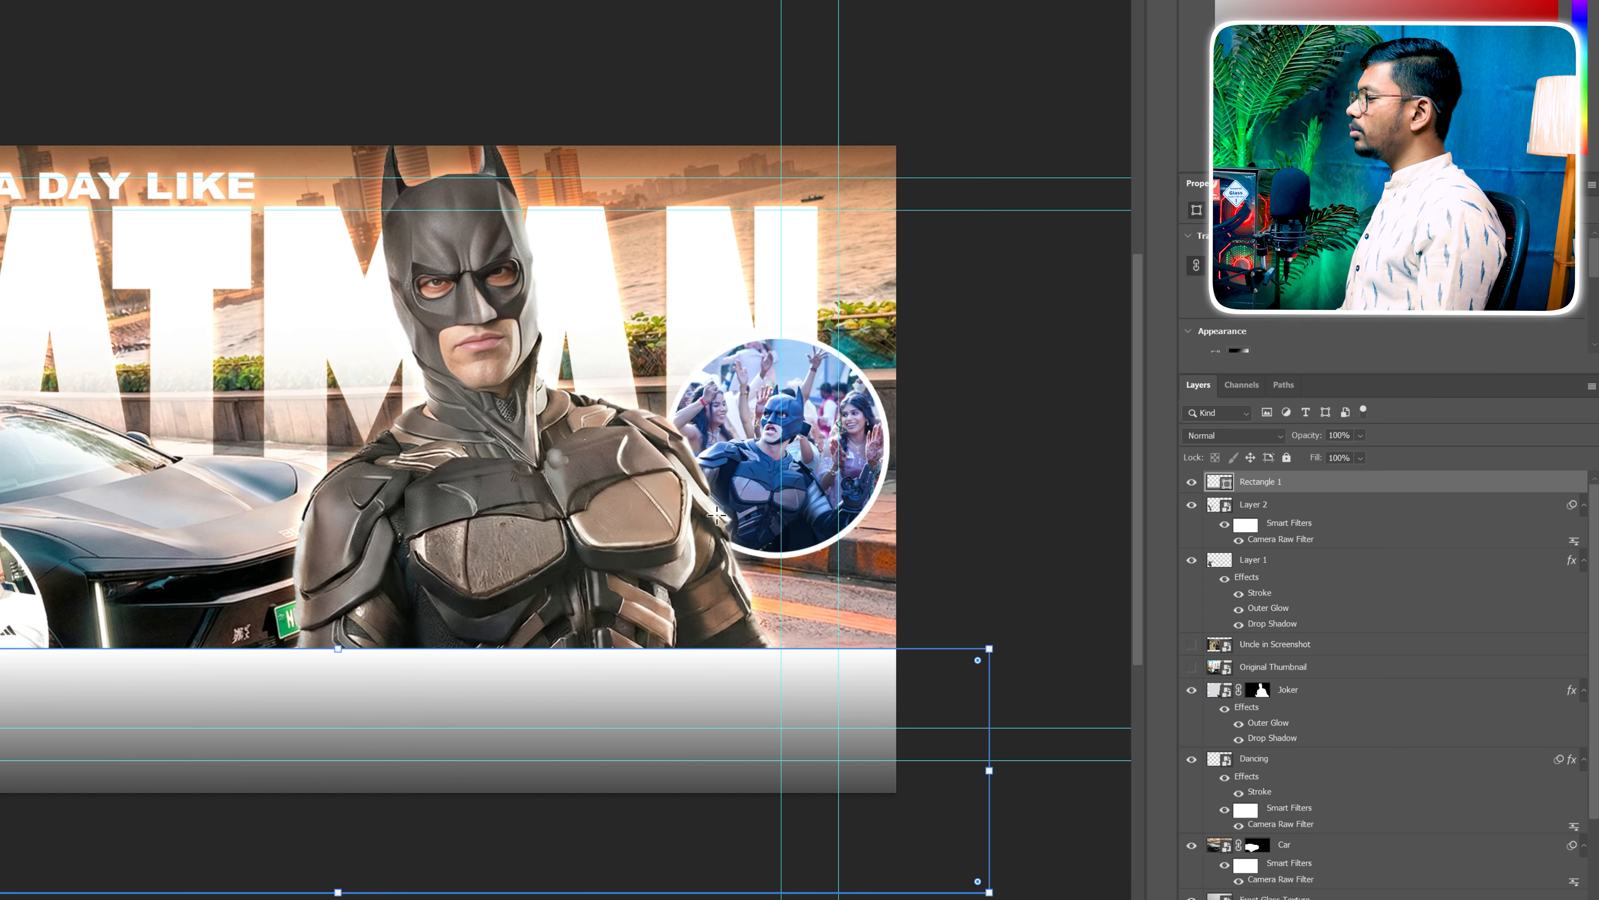
Step: Set the rectangle's blend mode to Multiply, name it Lower Gradient, and place it between the Joker and Dancing layers
click(1233, 435)
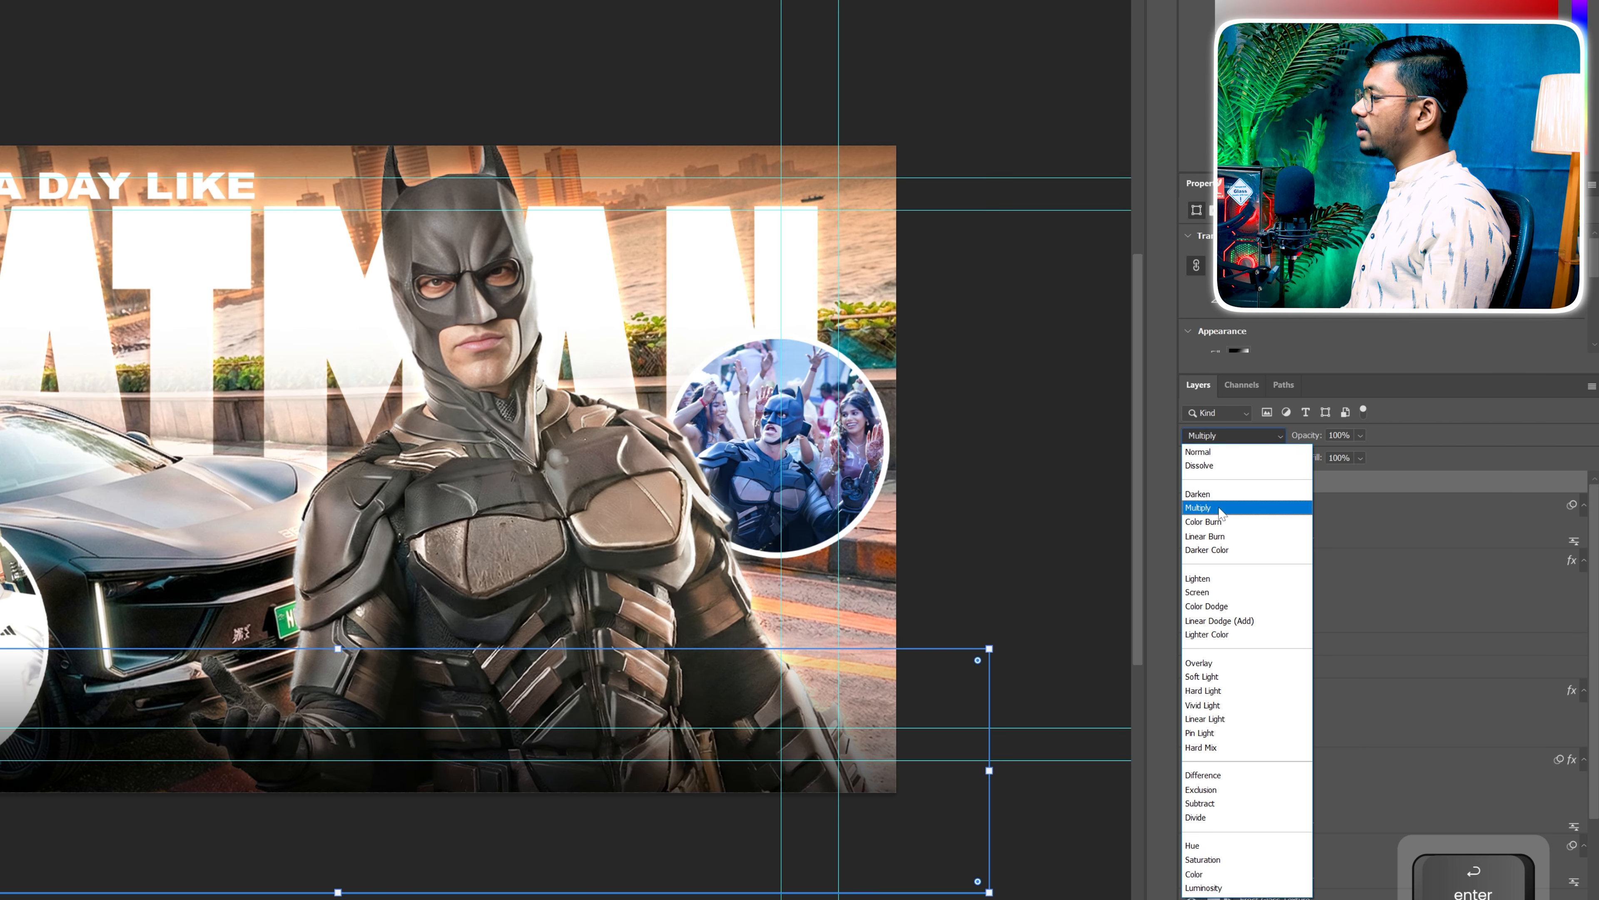
click(1231, 511)
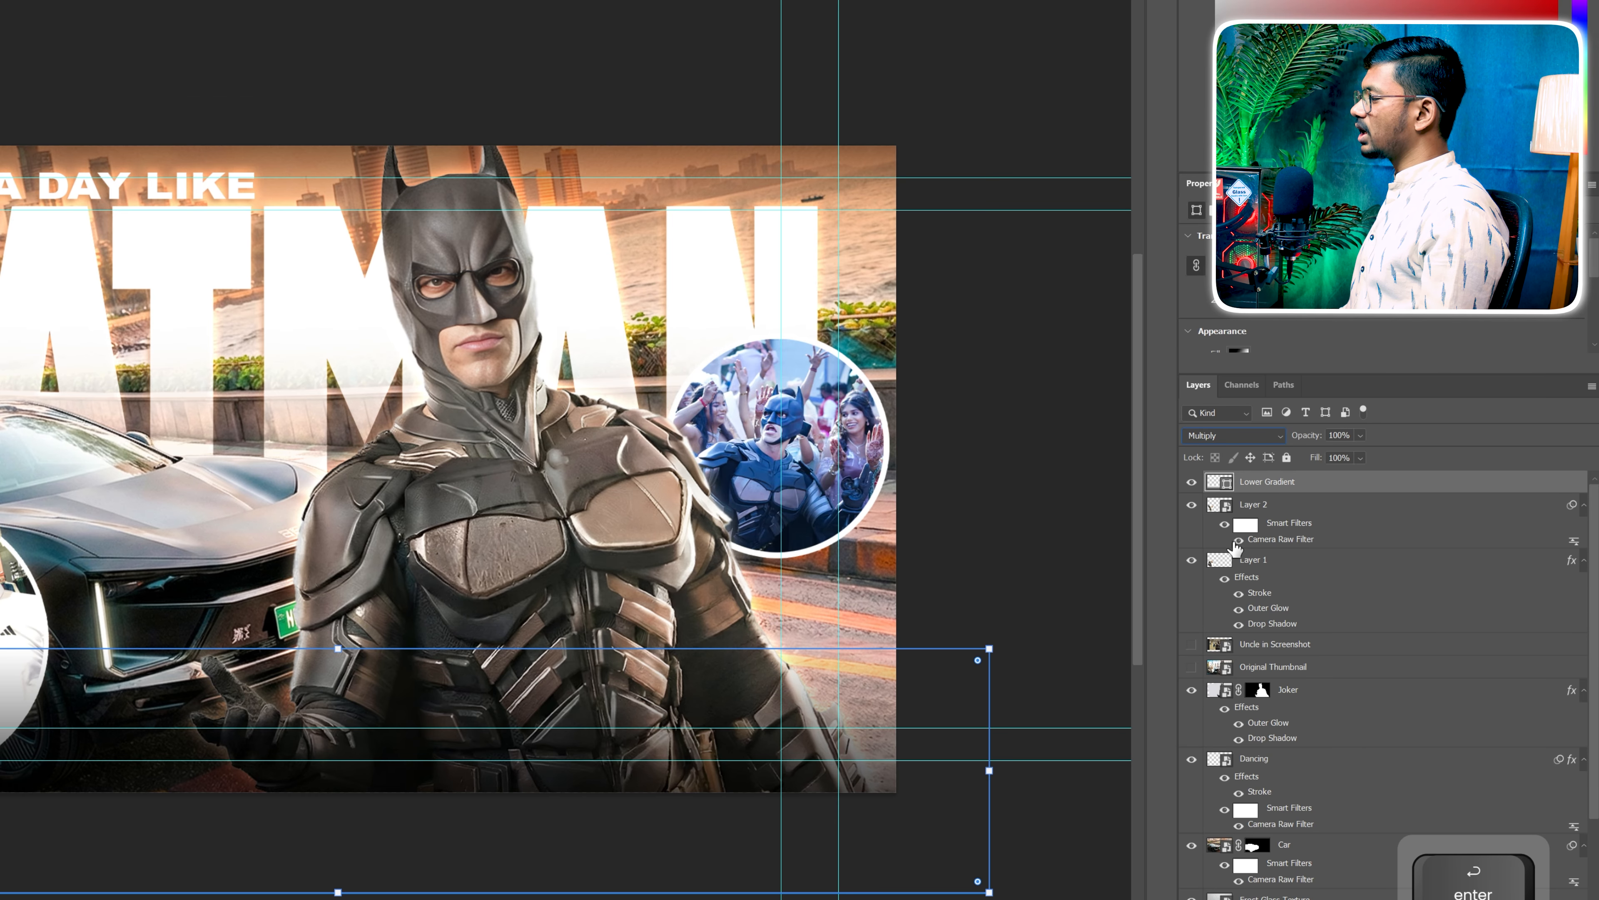
drag(1297, 482, 1307, 732)
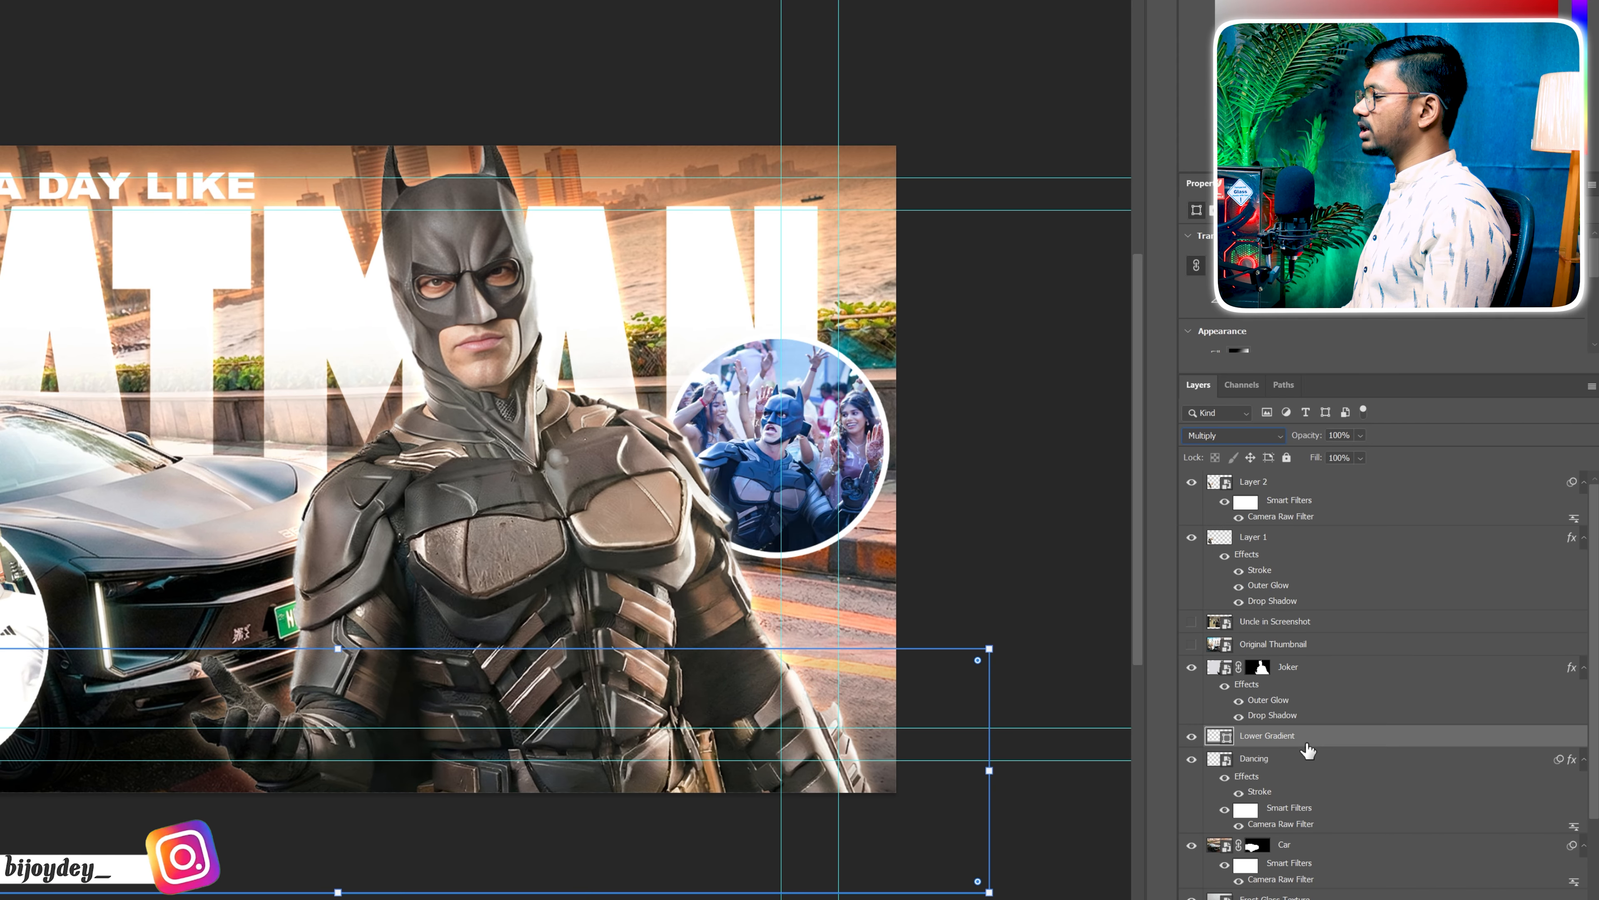
Step: Delete the Uncle in Screenshot layer, and rename Layer 2 as Uncle Mask and Layer 1 as Uncle
key(BackSpace)
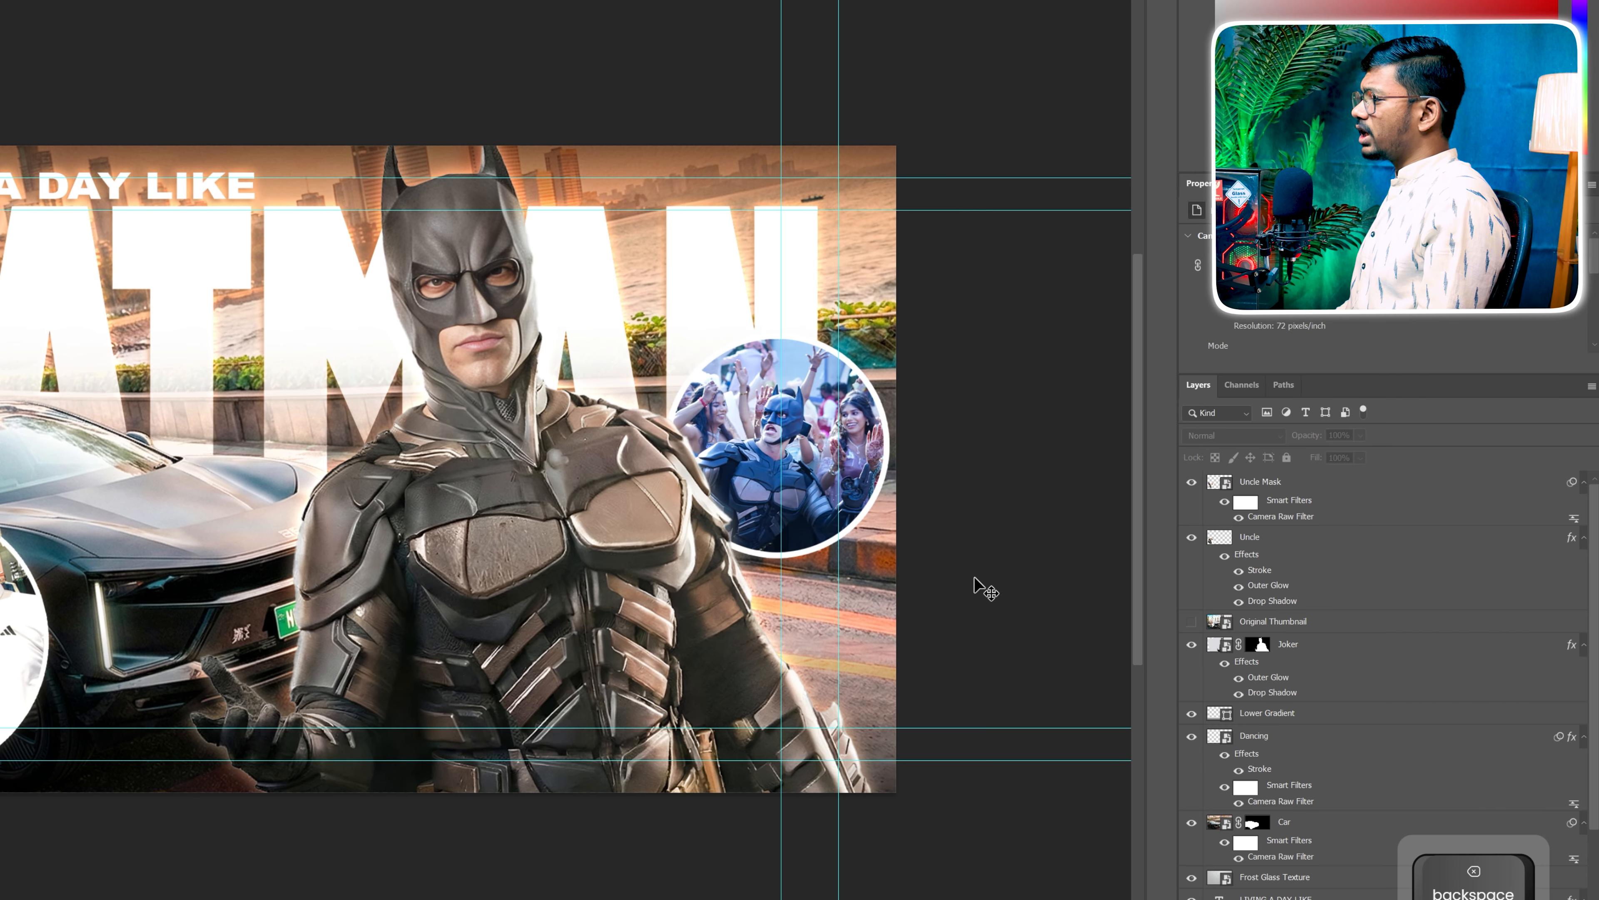
click(1278, 753)
Step: Duplicate Joker Thumbnail Background, rasterize the copy, and soften its upper scenery with the Blur tool at 100% strength
scroll(1278, 756, down, 3)
click(1315, 828)
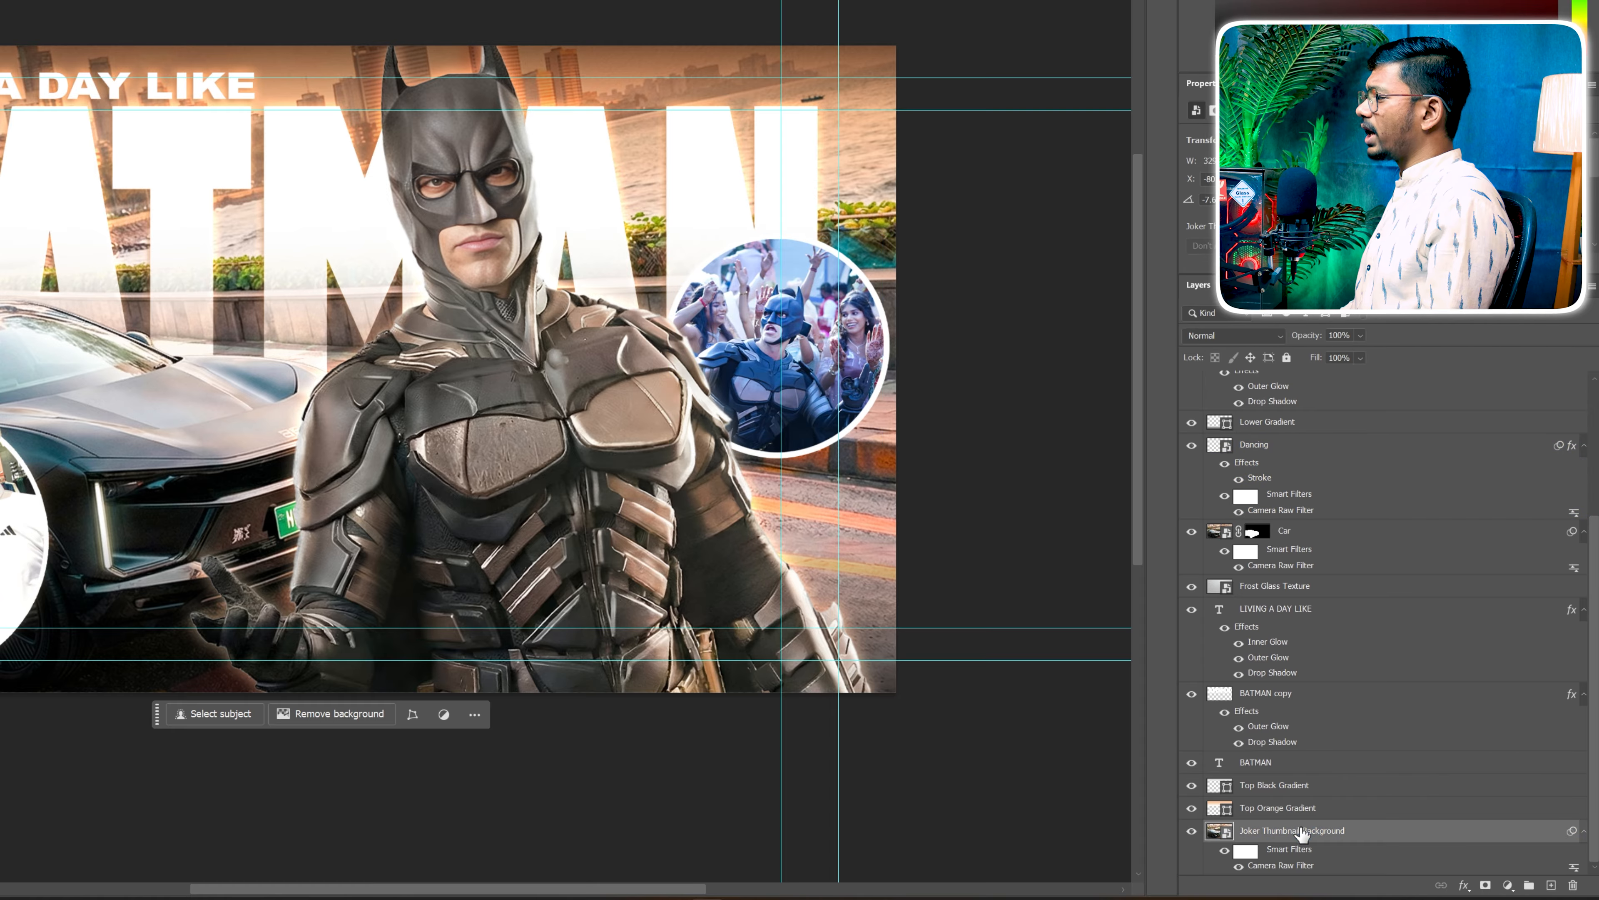
key(ctrl+j)
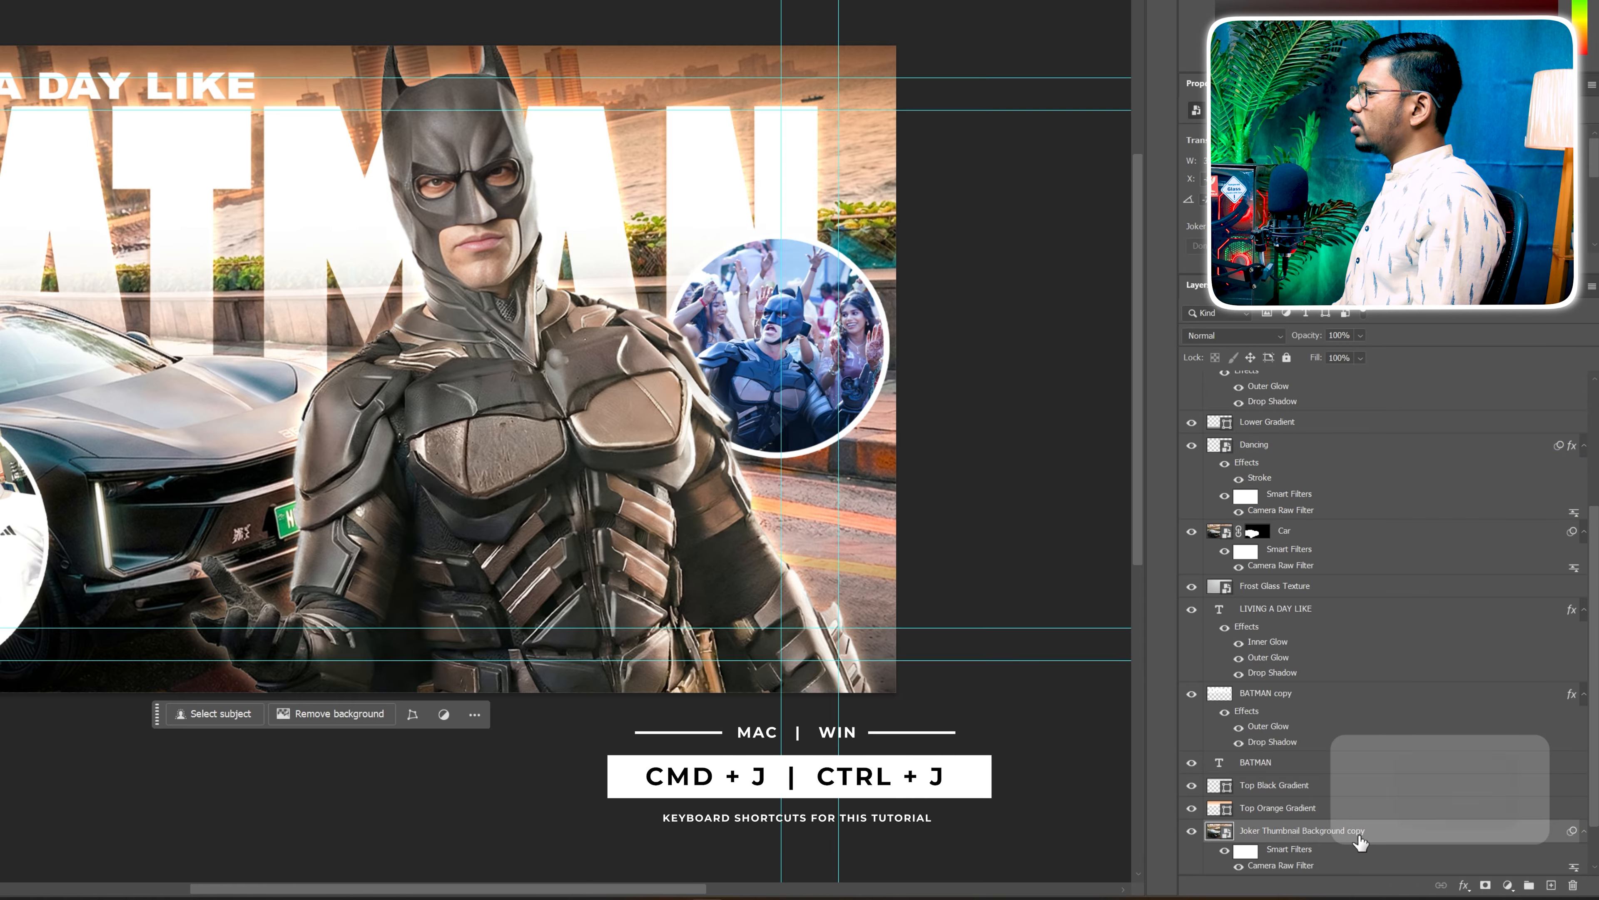
scroll(1264, 756, down, 2)
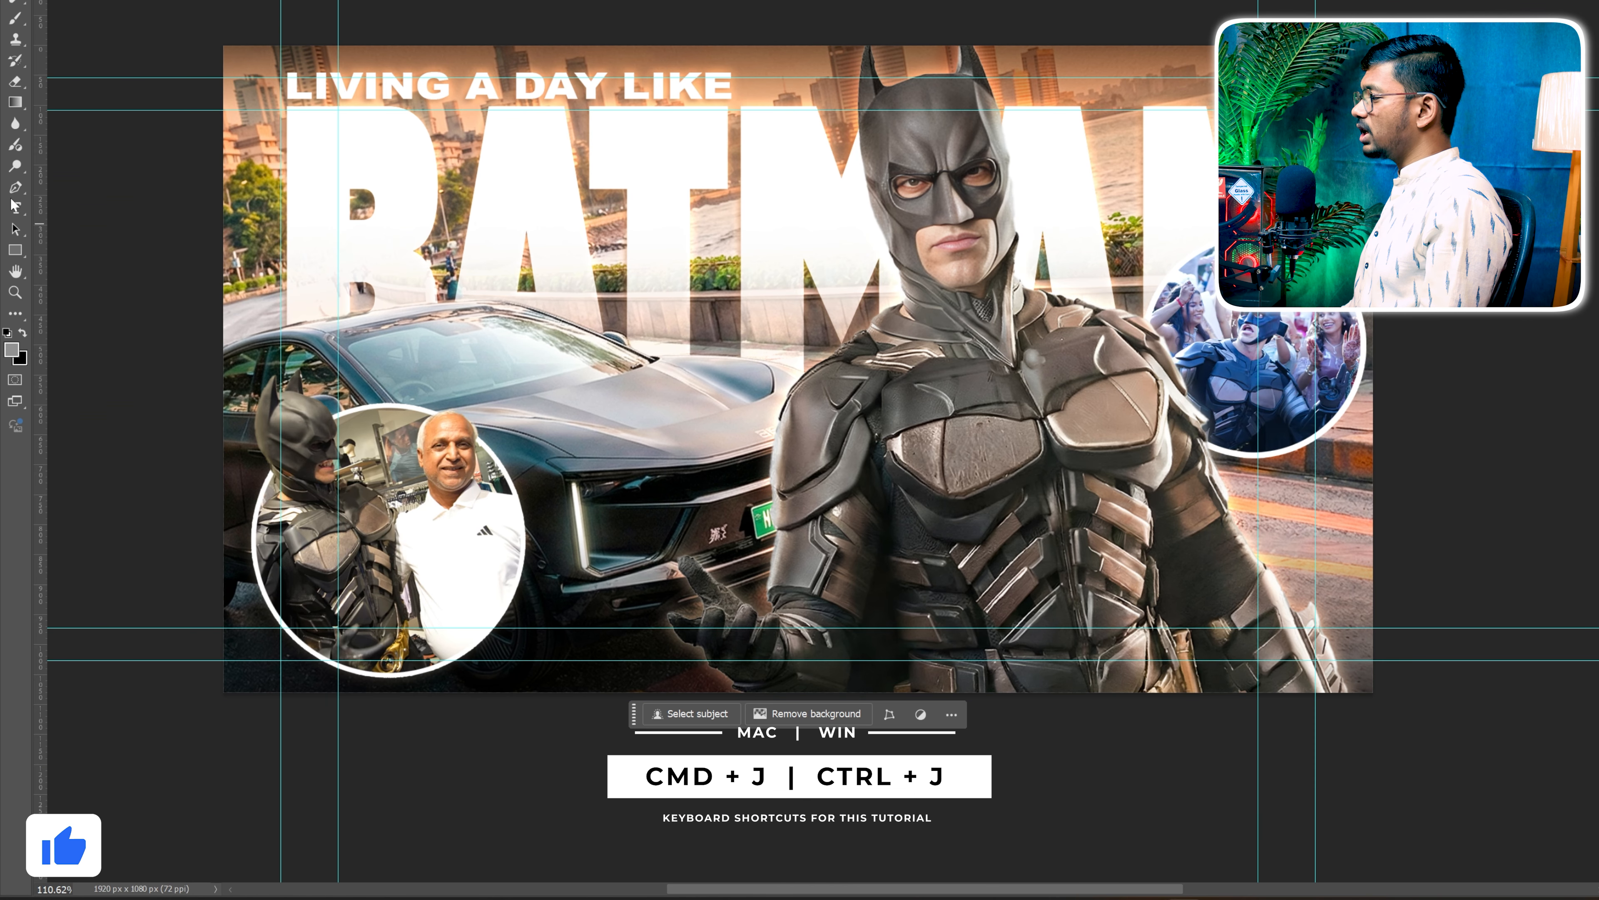
click(919, 193)
click(1023, 192)
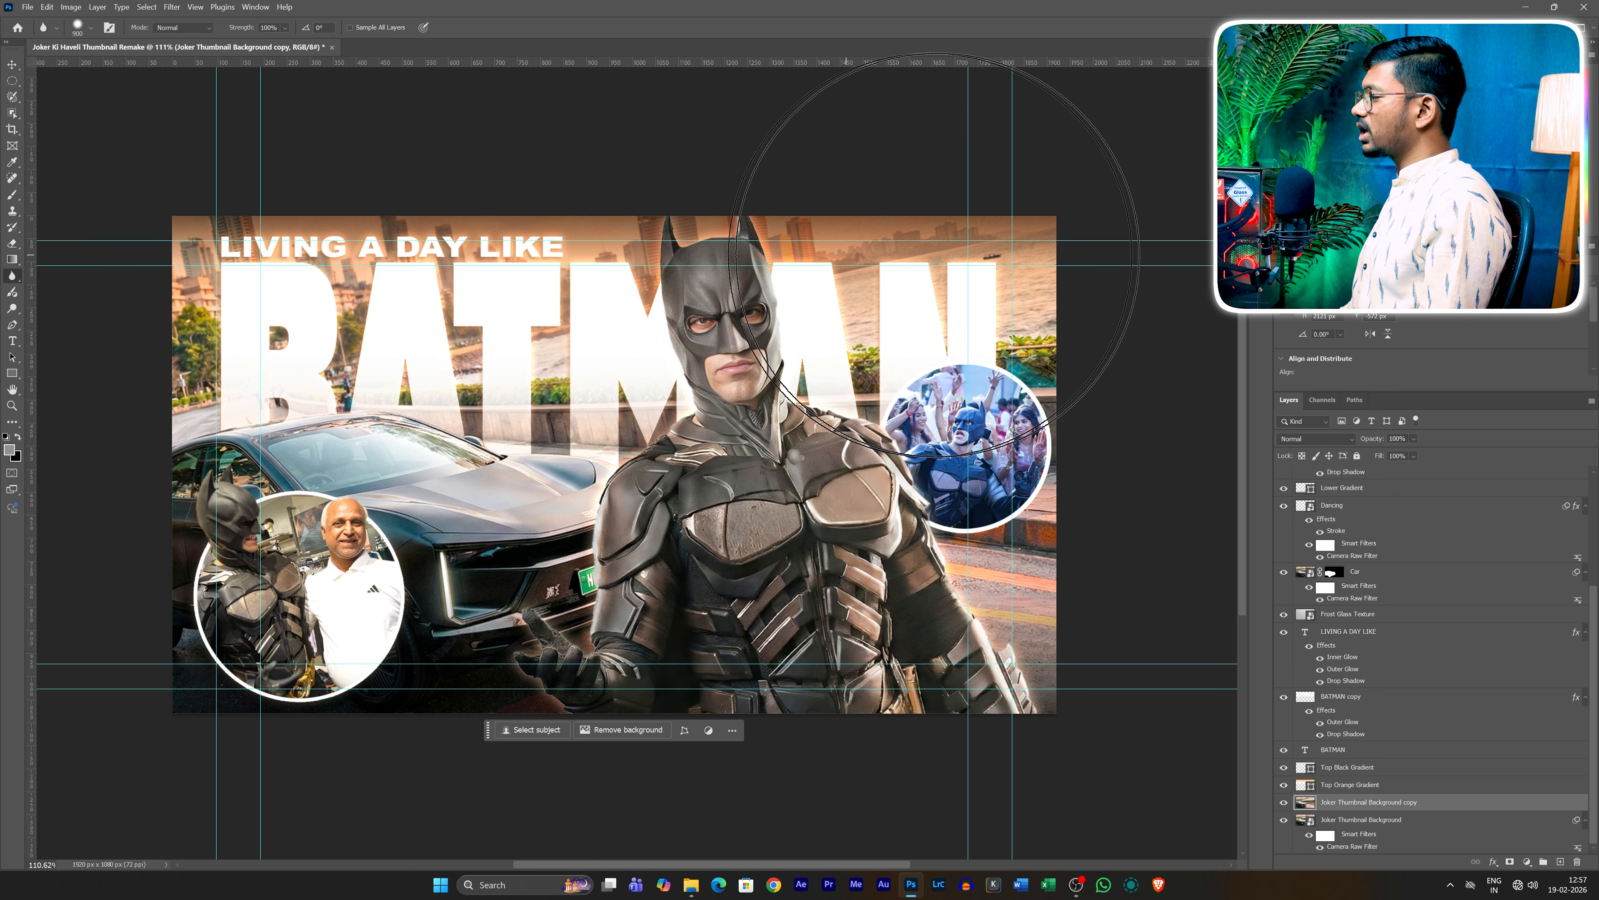
drag(934, 254, 389, 295)
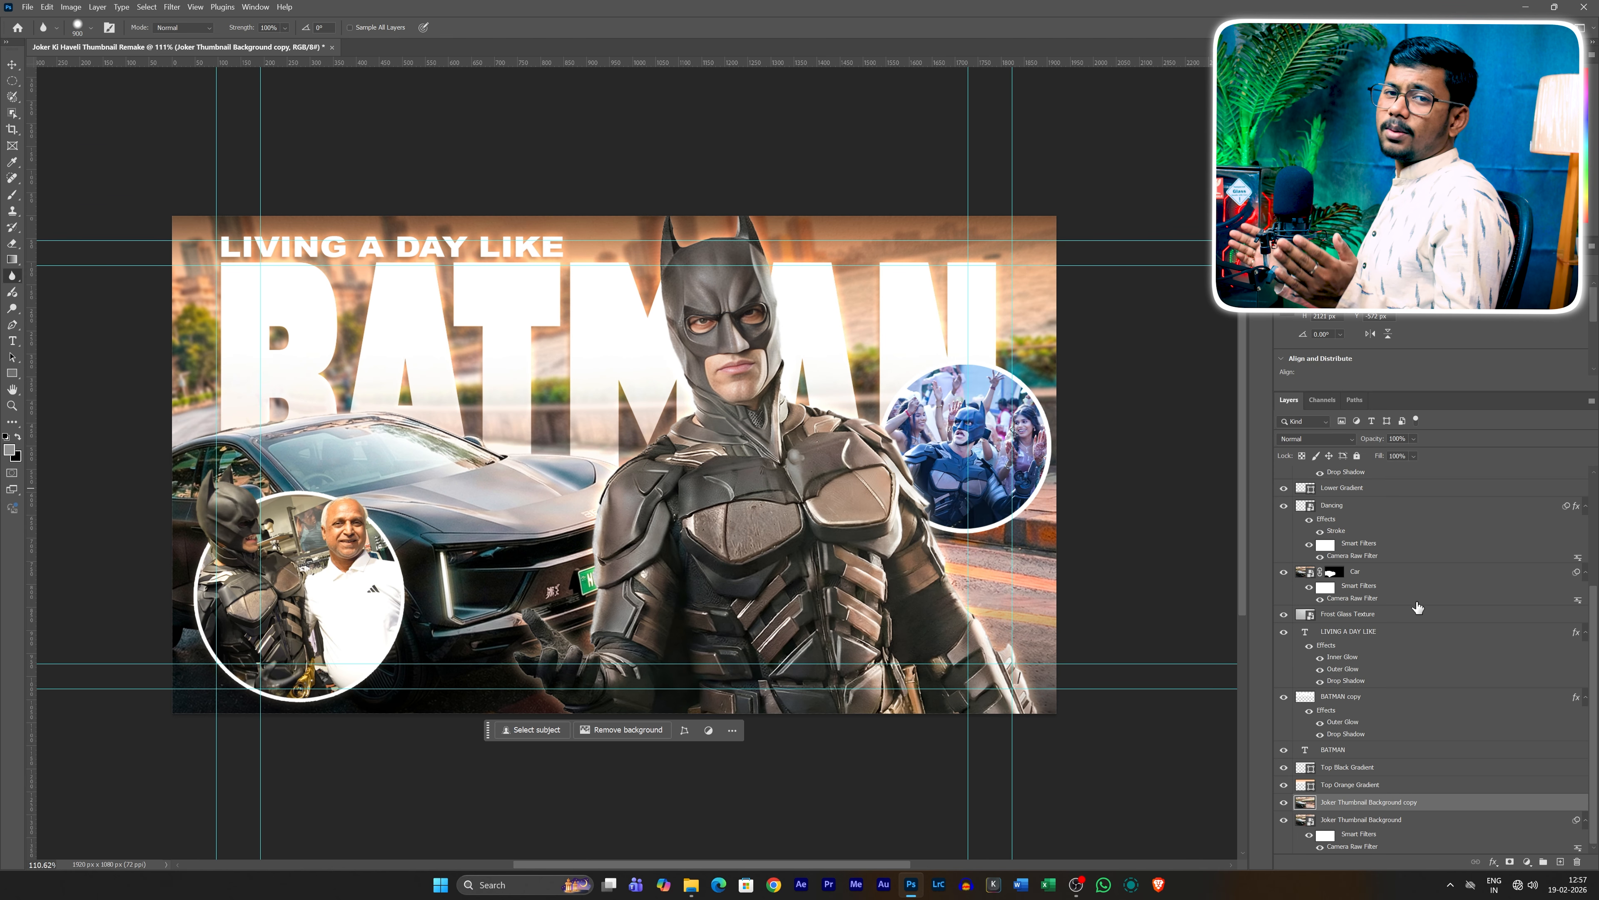
Step: Add a new layer above Uncle Mask and use Apply Image to fill it with the merged RGB image at Normal blending, 100% opacity
scroll(1413, 604, up, 3)
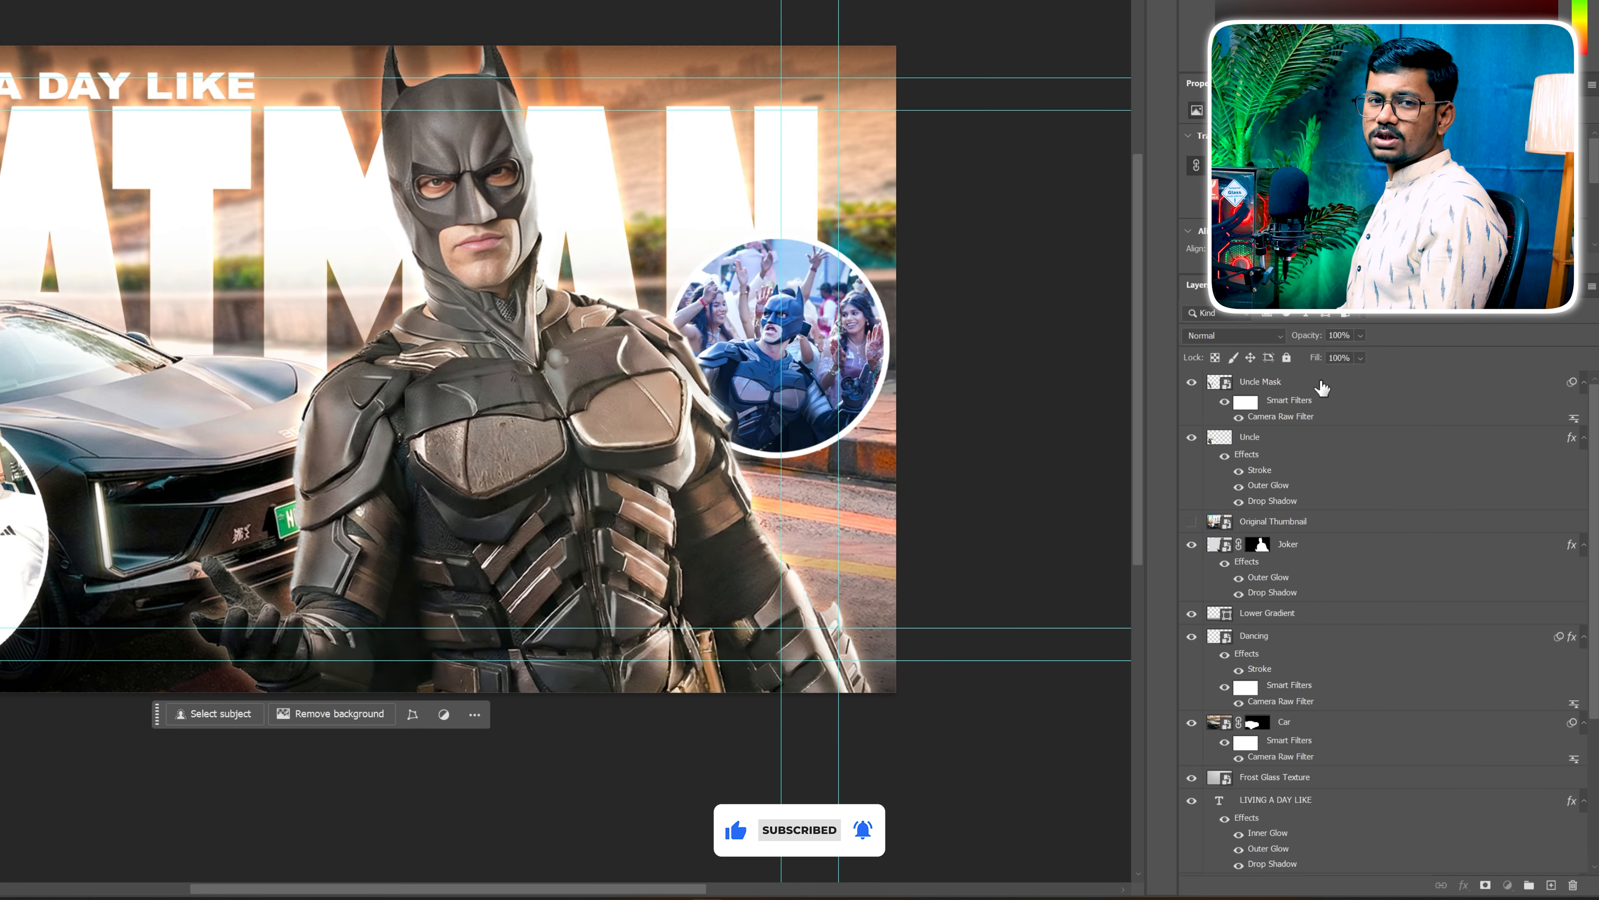
click(1322, 387)
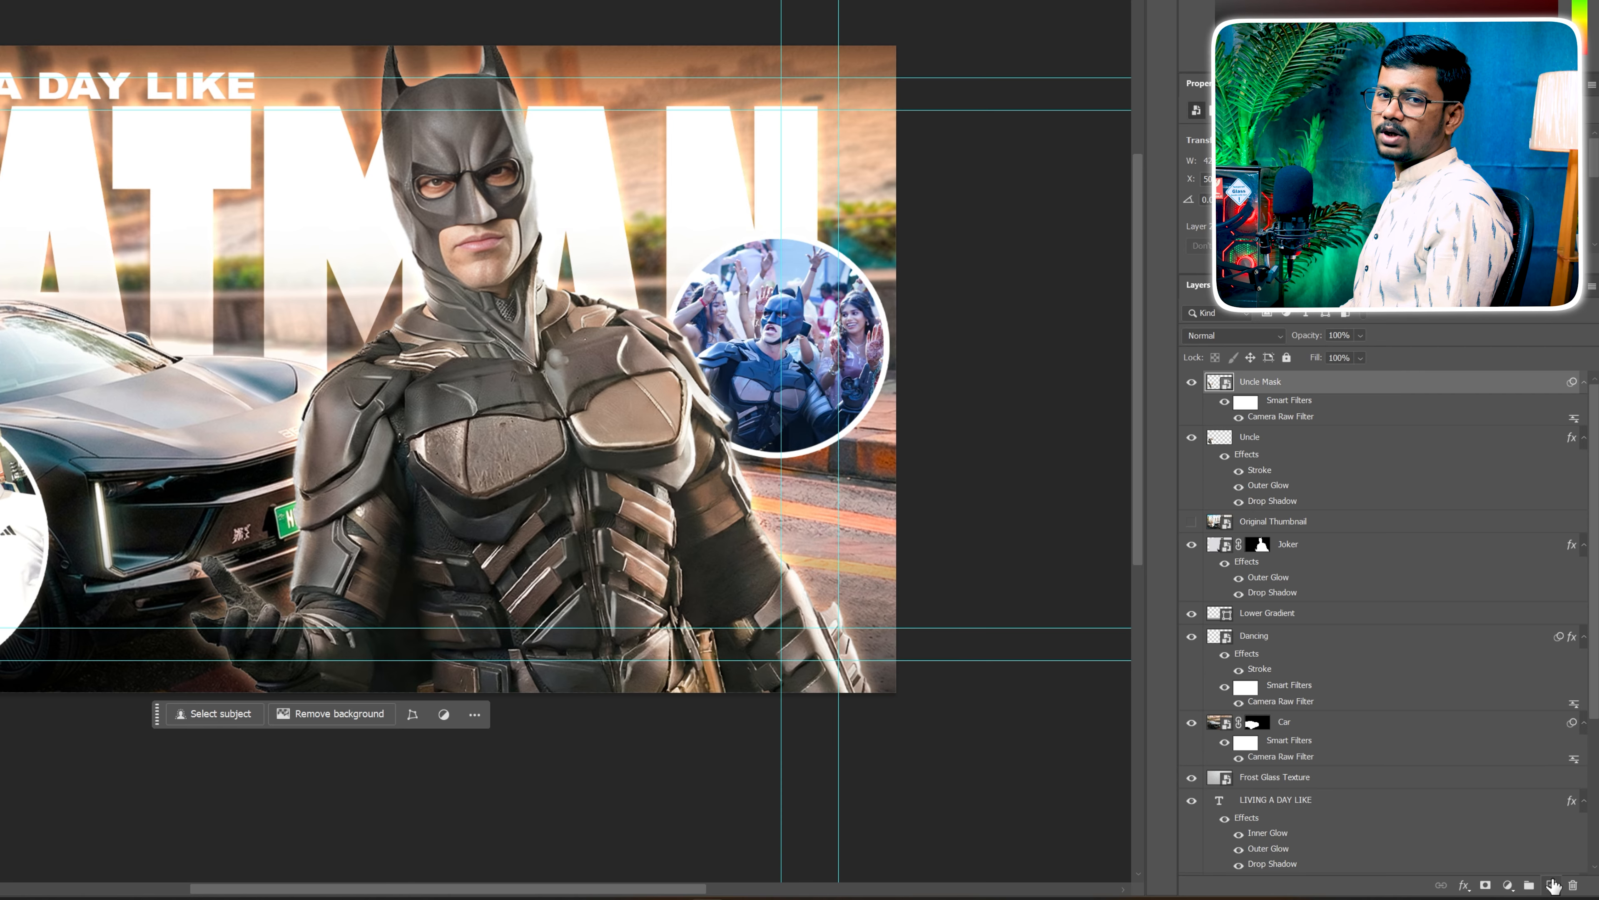
click(1551, 884)
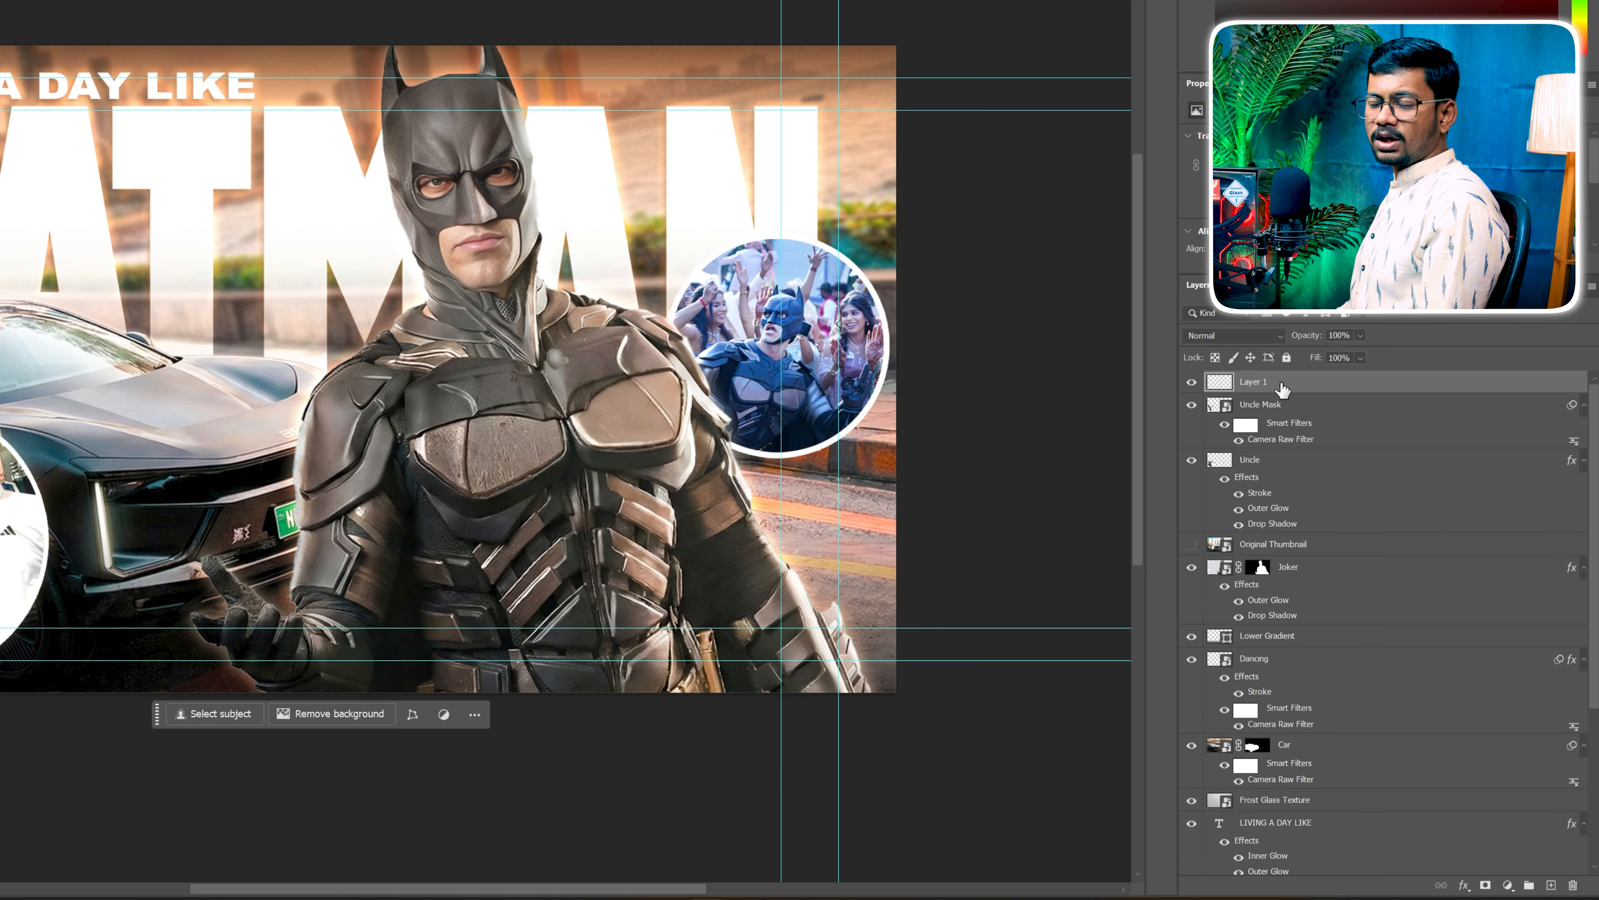
click(72, 10)
click(103, 263)
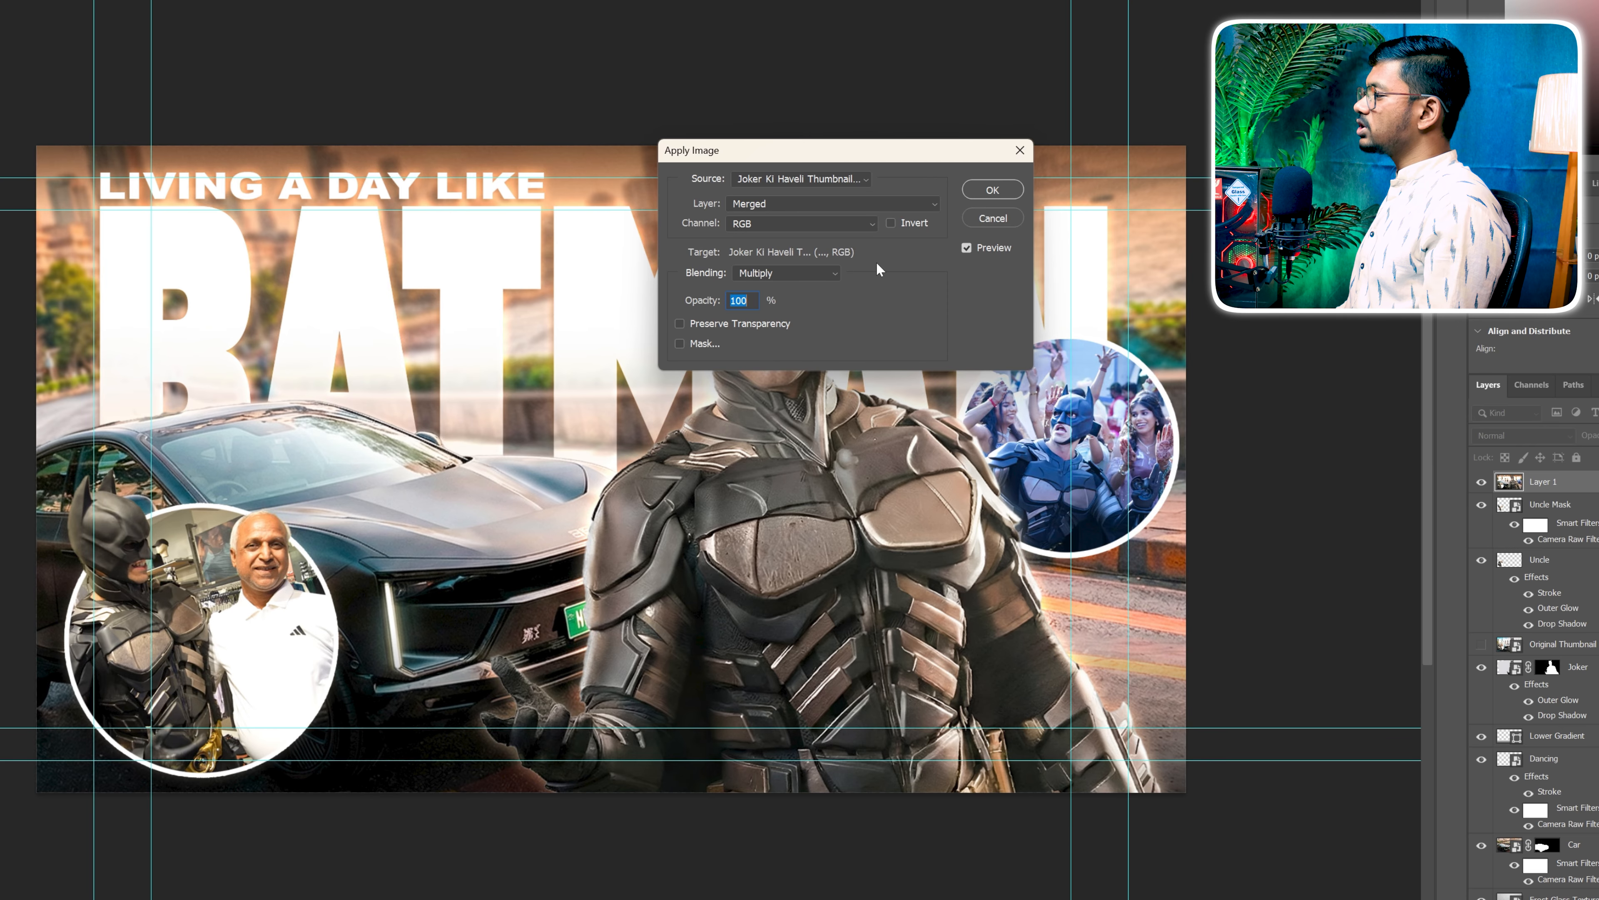
click(829, 272)
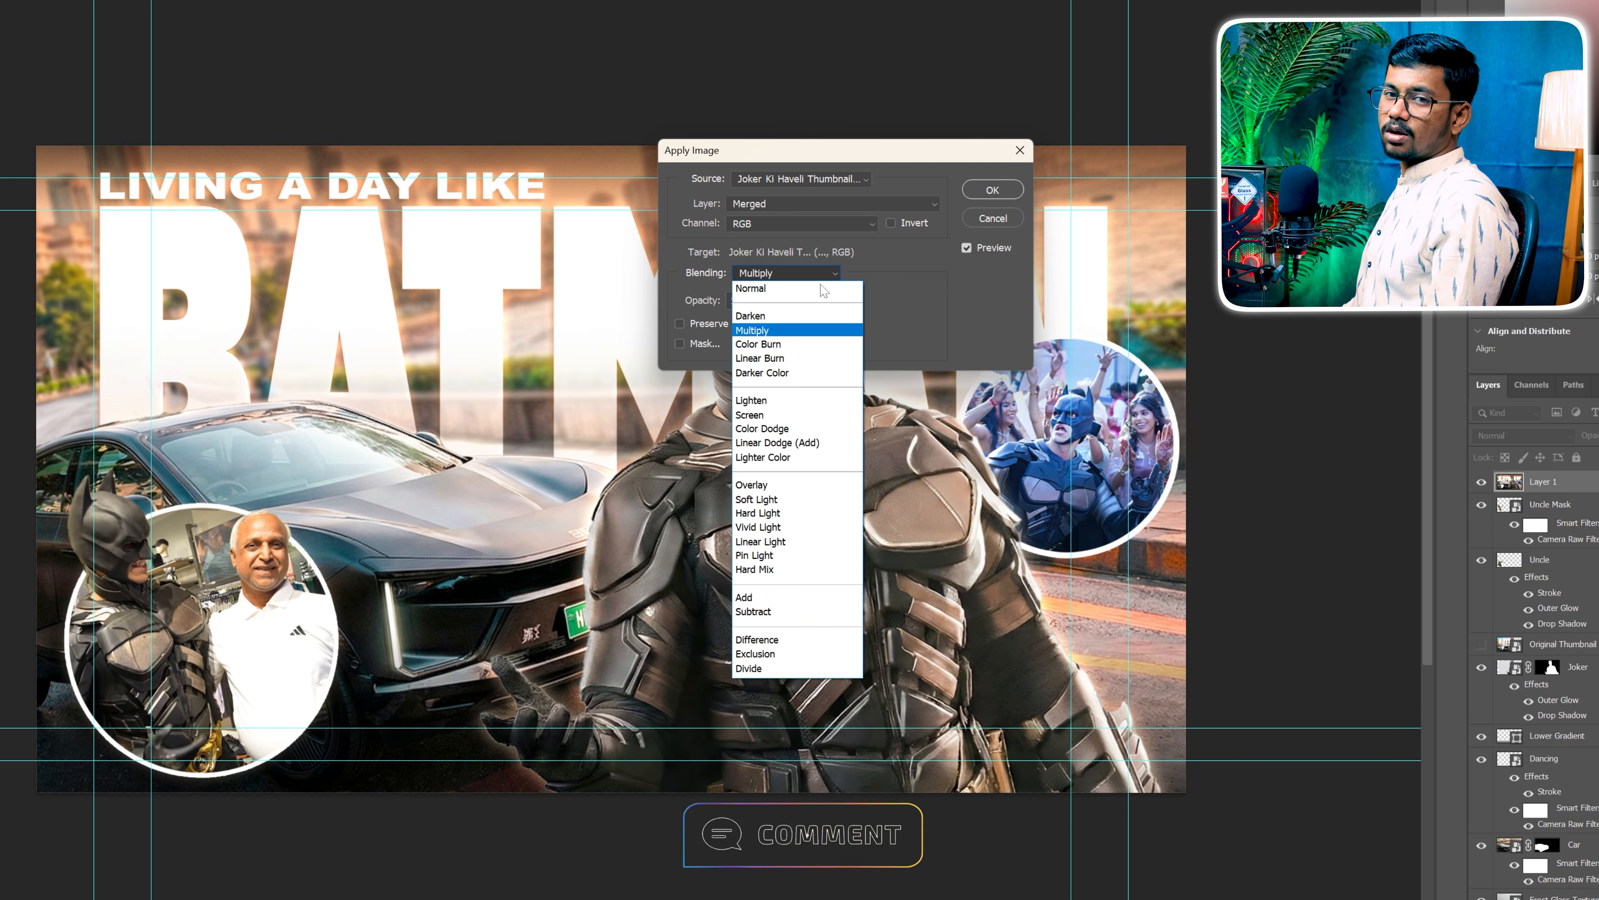
click(818, 285)
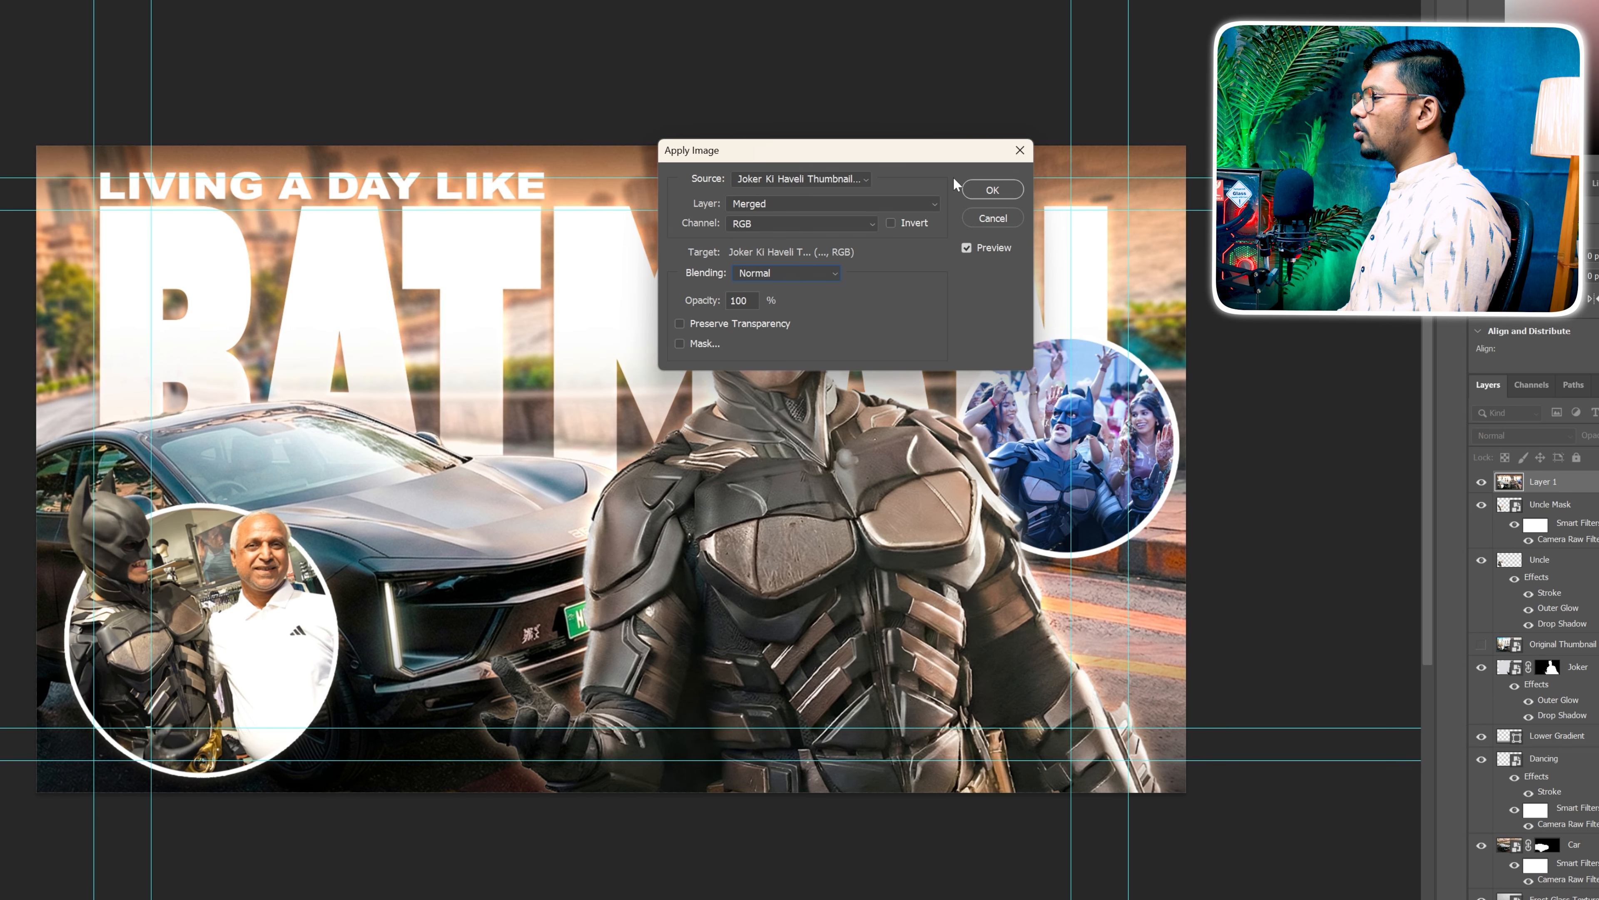
click(992, 190)
Step: Convert the merged Layer 1 to a smart object and rename it Final Thumbnail
right_click(1584, 482)
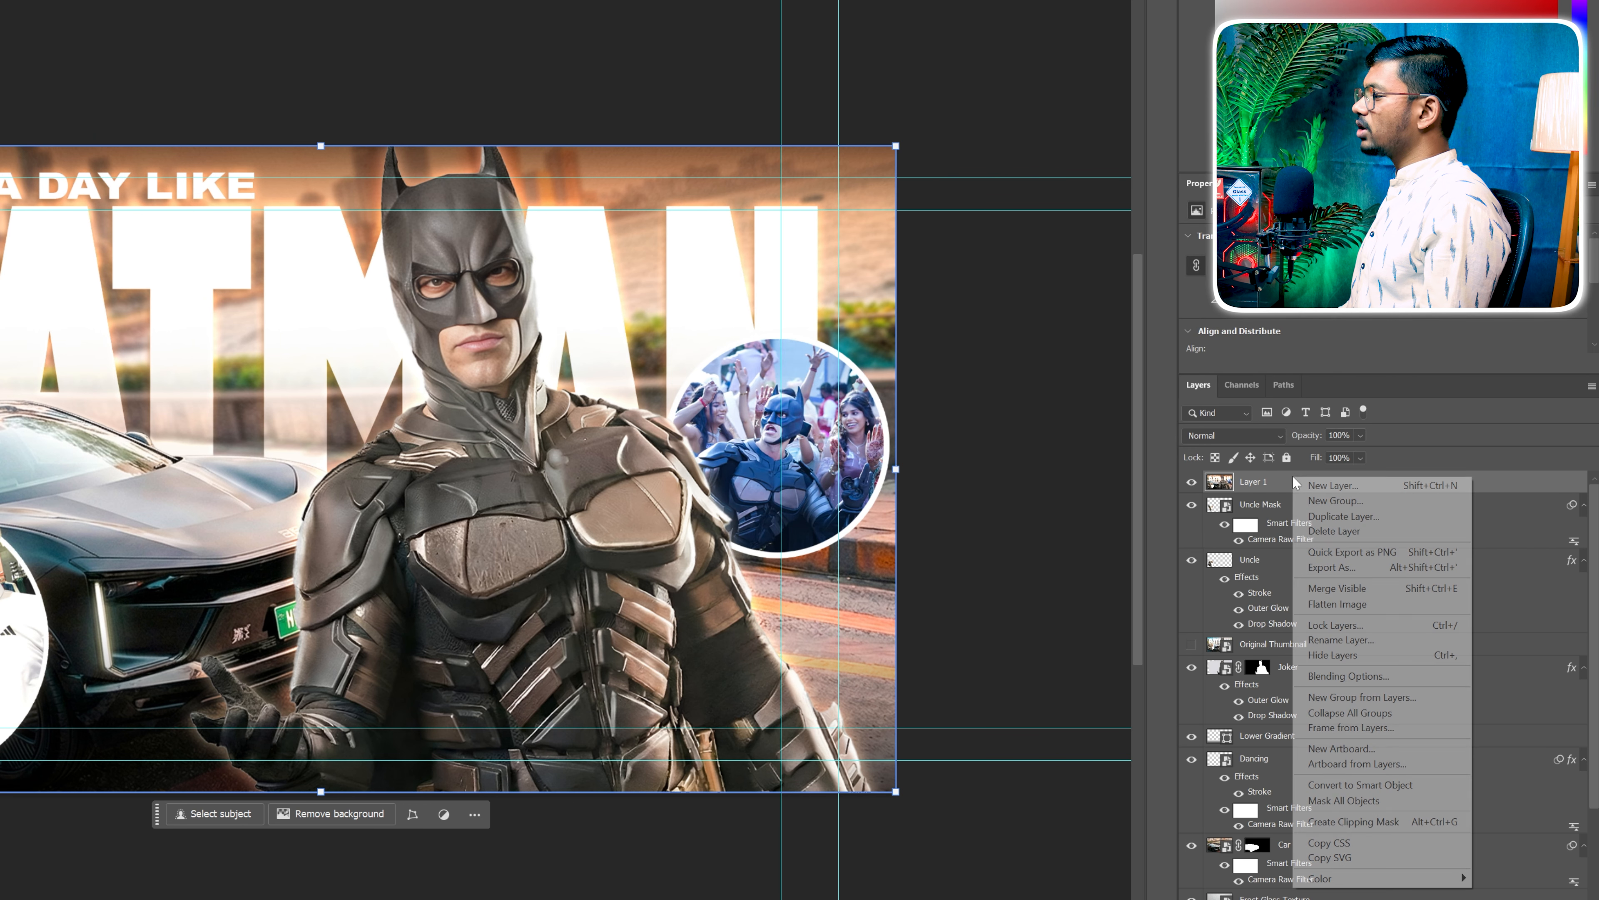
click(1361, 784)
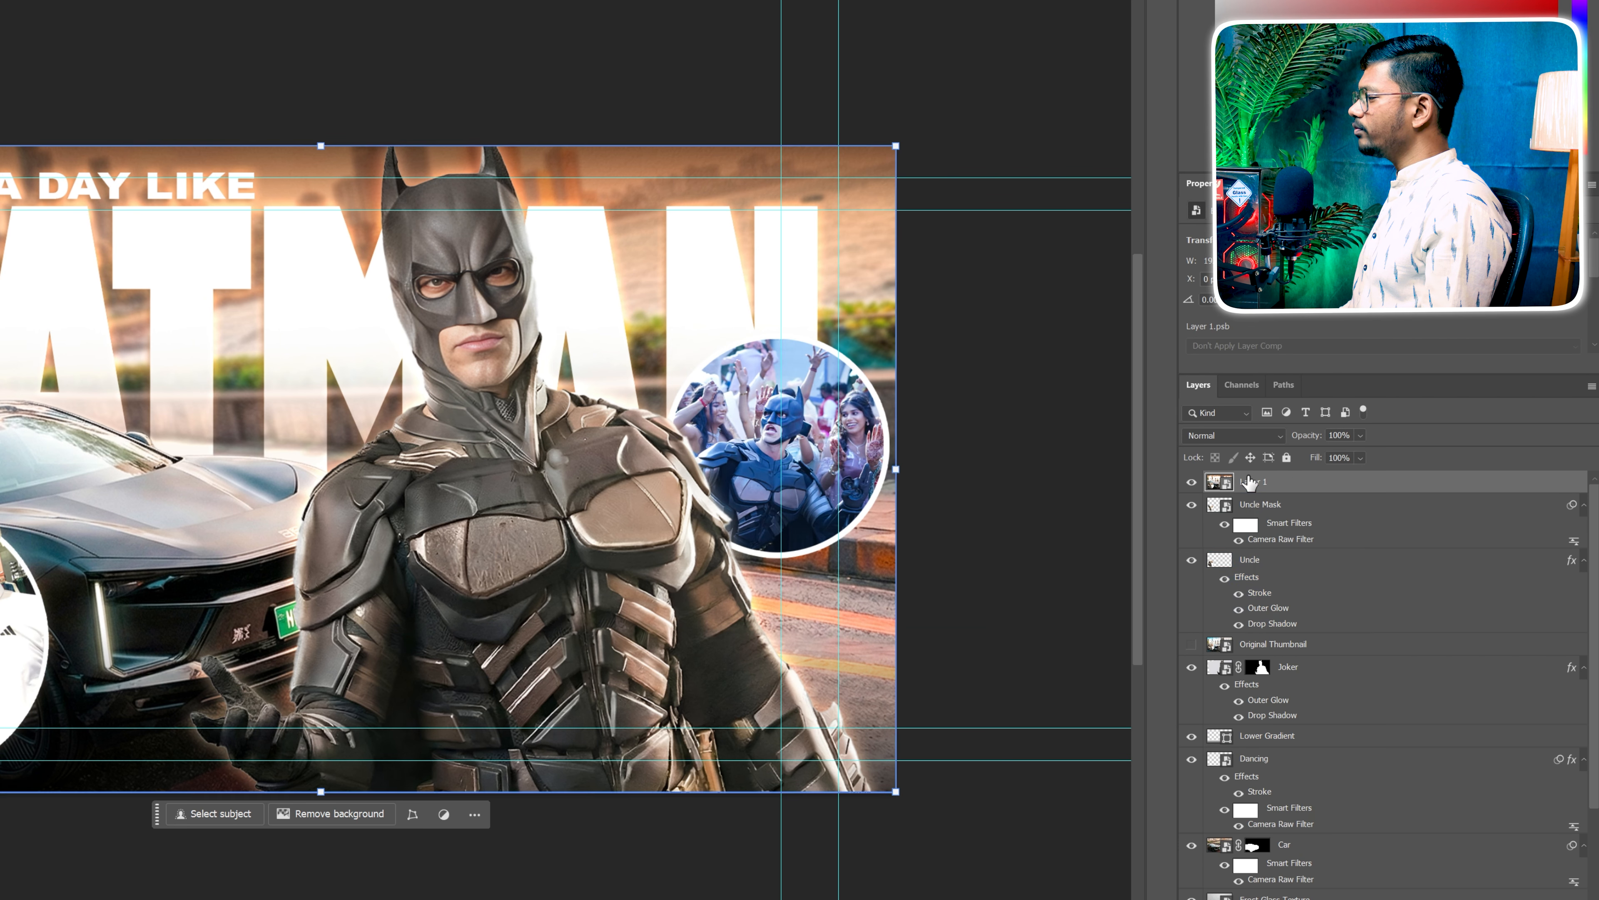
key(Return)
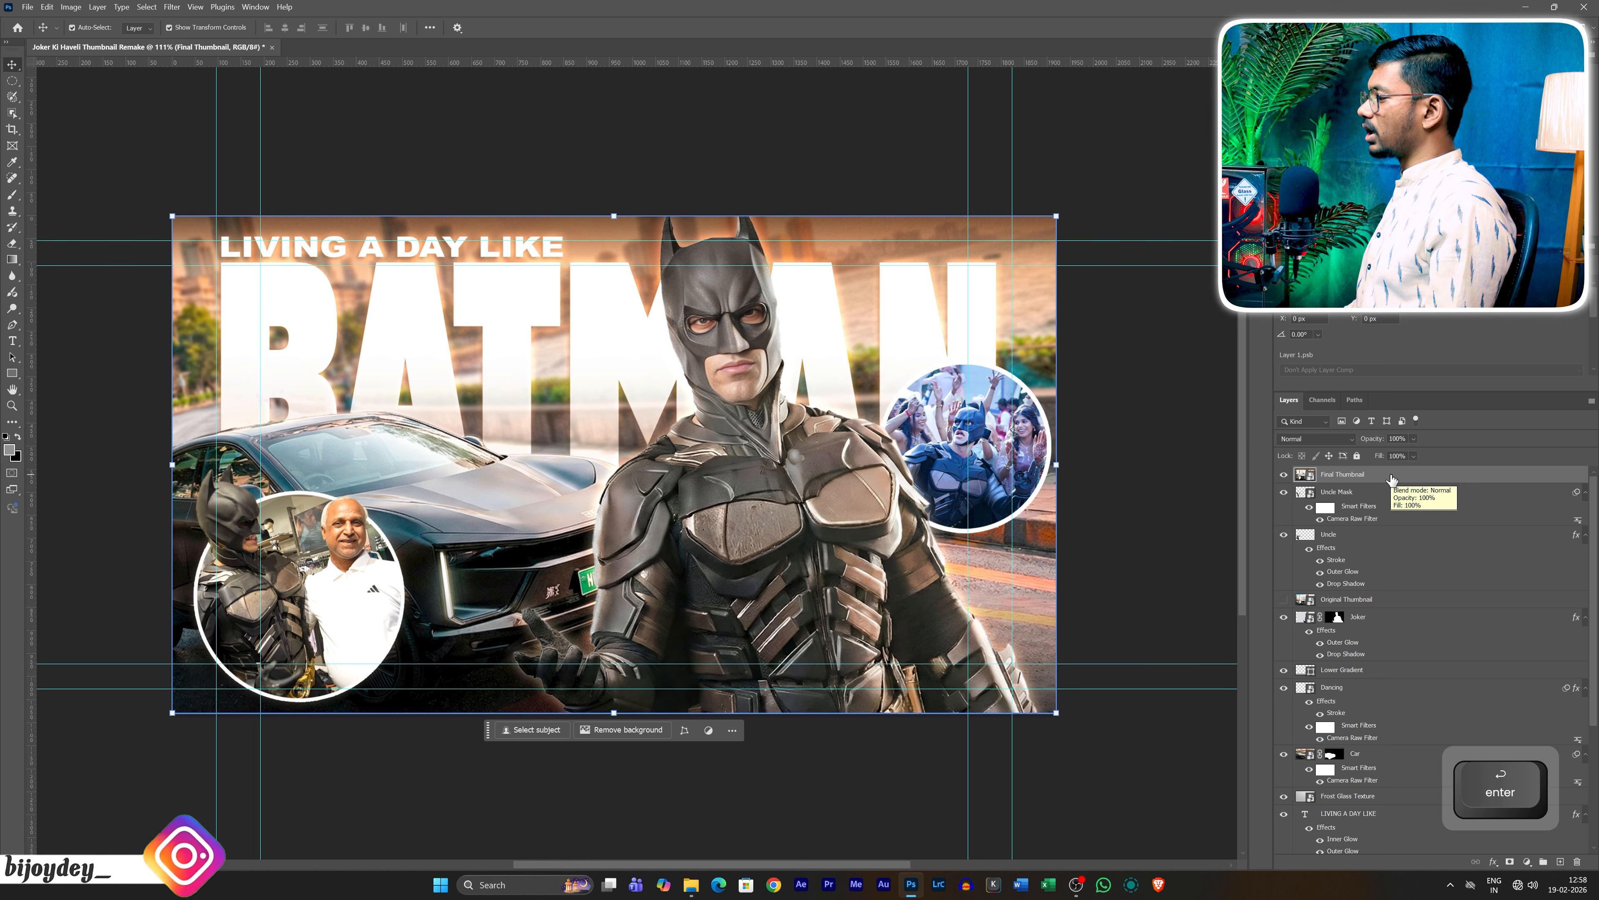
Step: In the Camera Raw Filter for Final Thumbnail, set Exposure +0.35, Contrast +30, Highlights +5, Shadows -5, Whites +6 and Blacks -12
key(ctrl+shift+a)
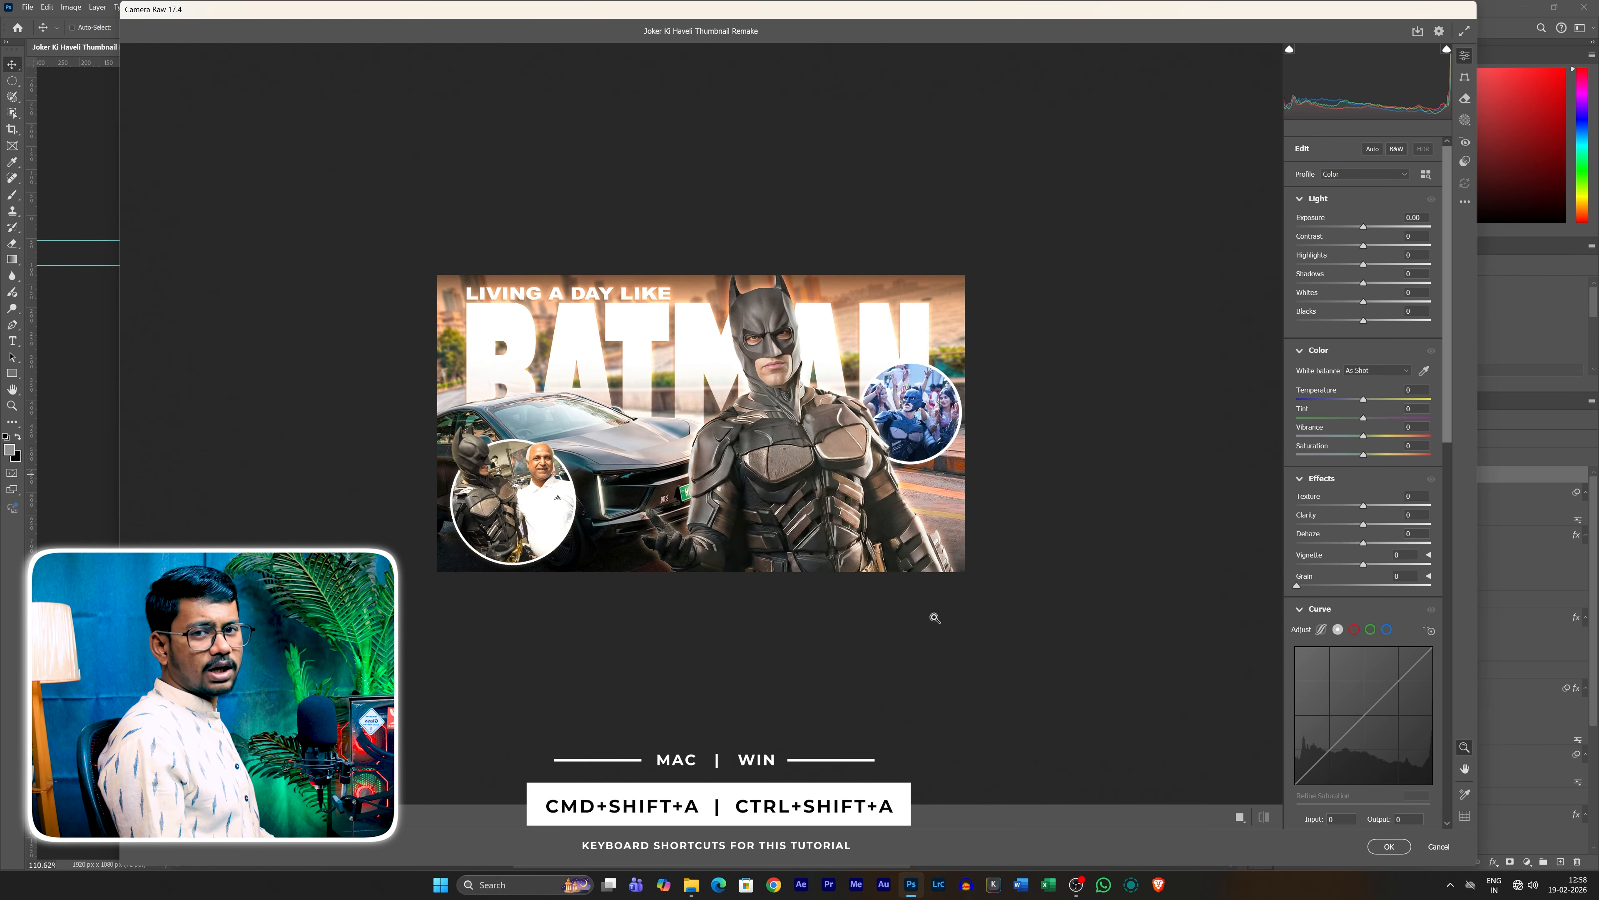
click(1424, 217)
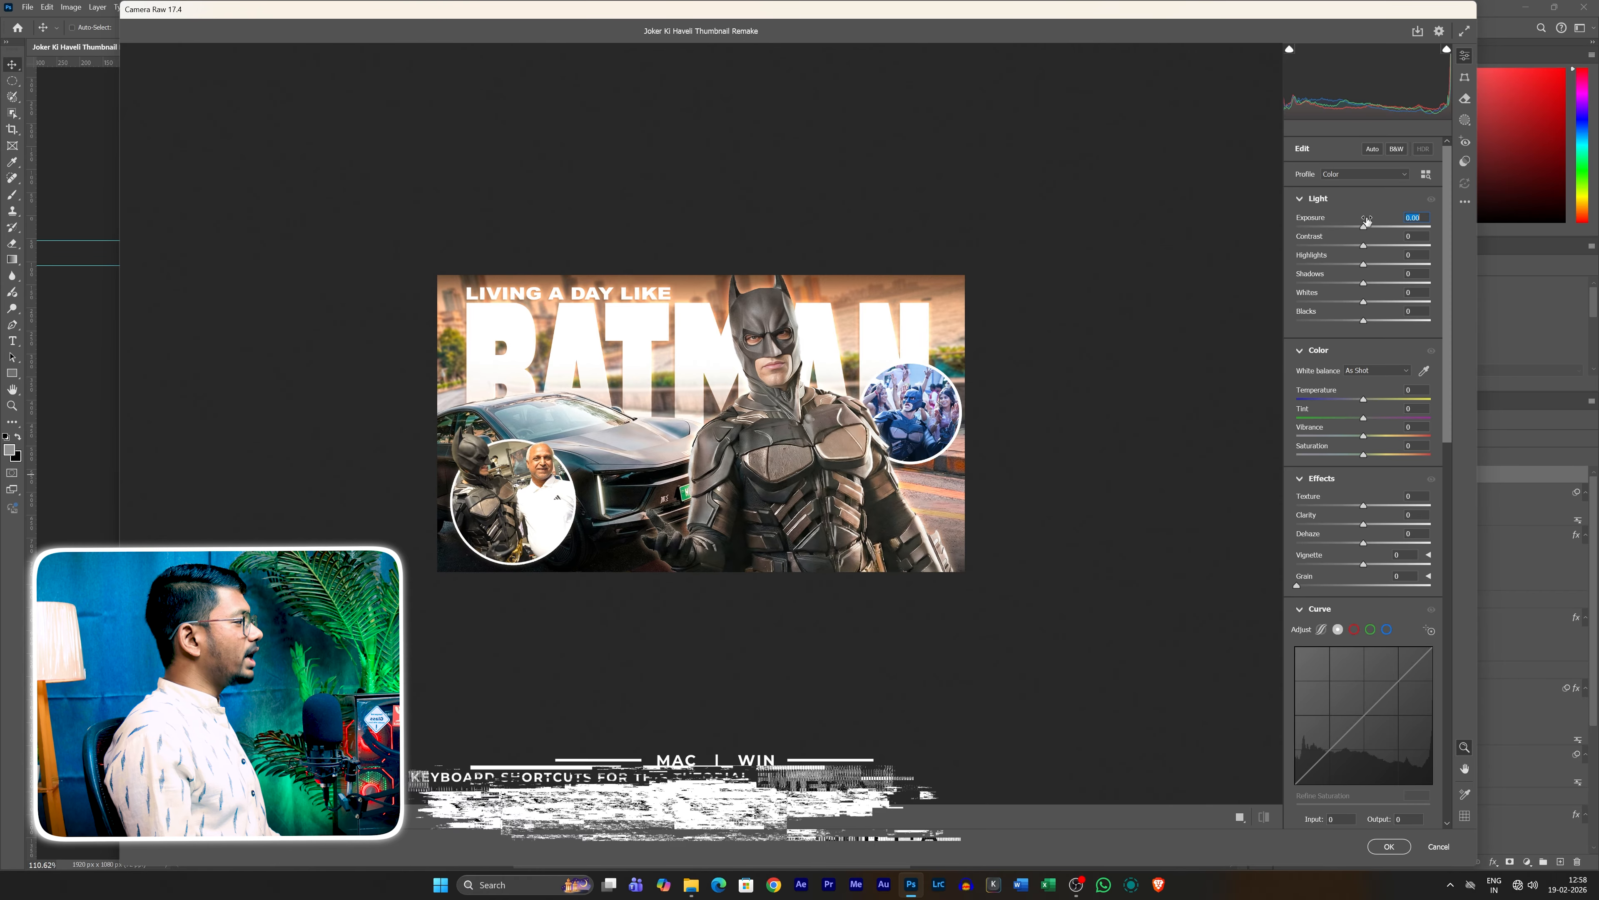
text(+0.35)
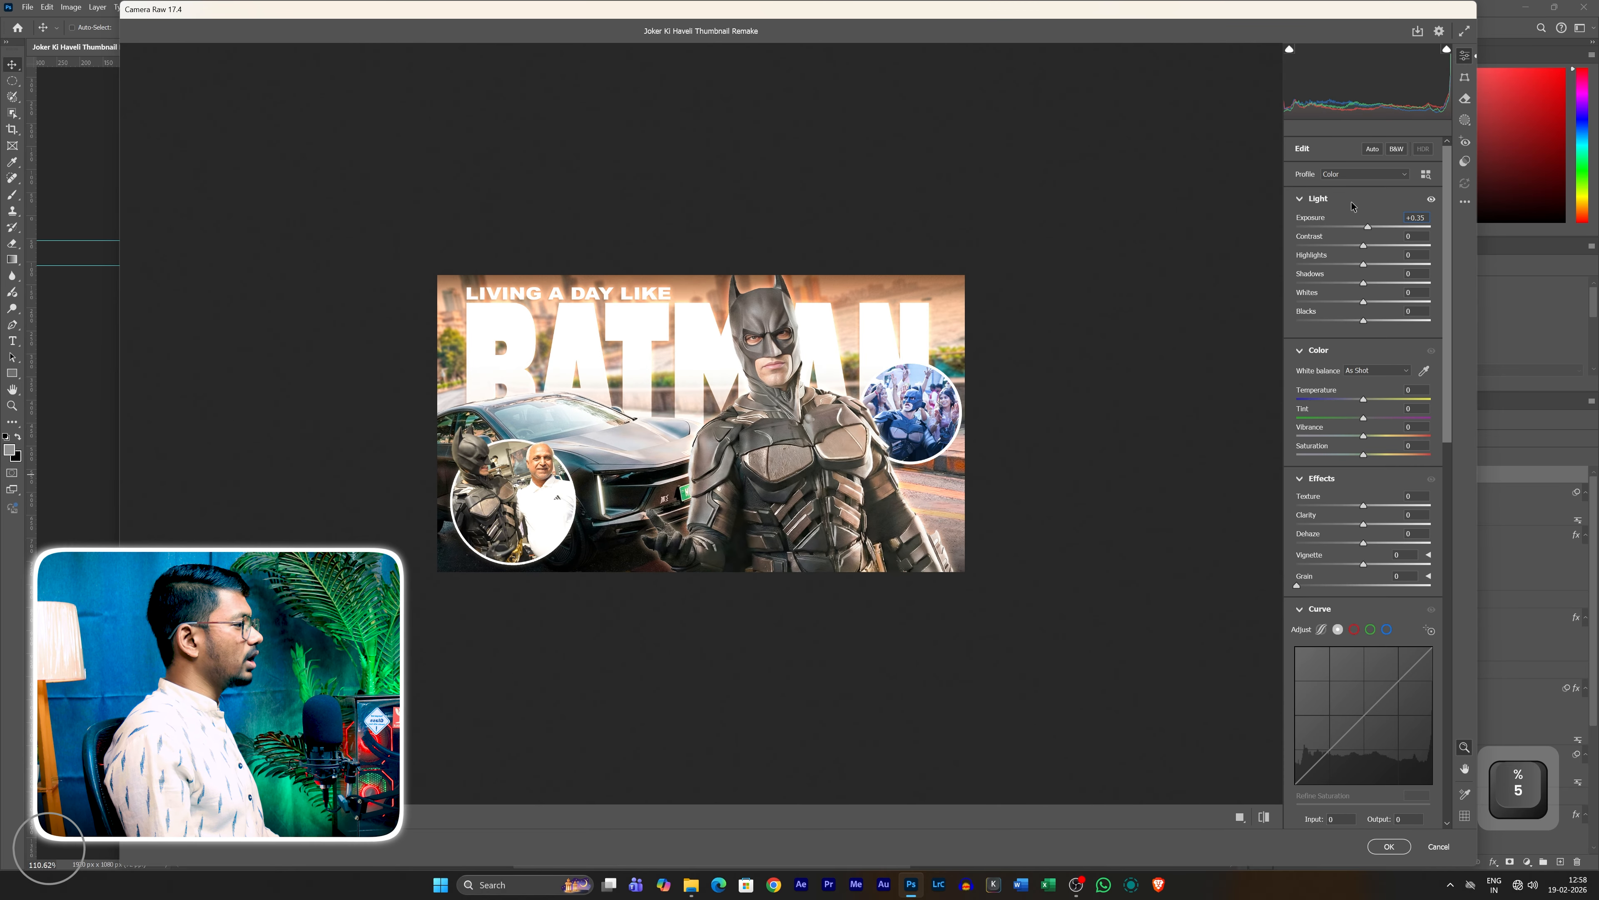
key(Tab)
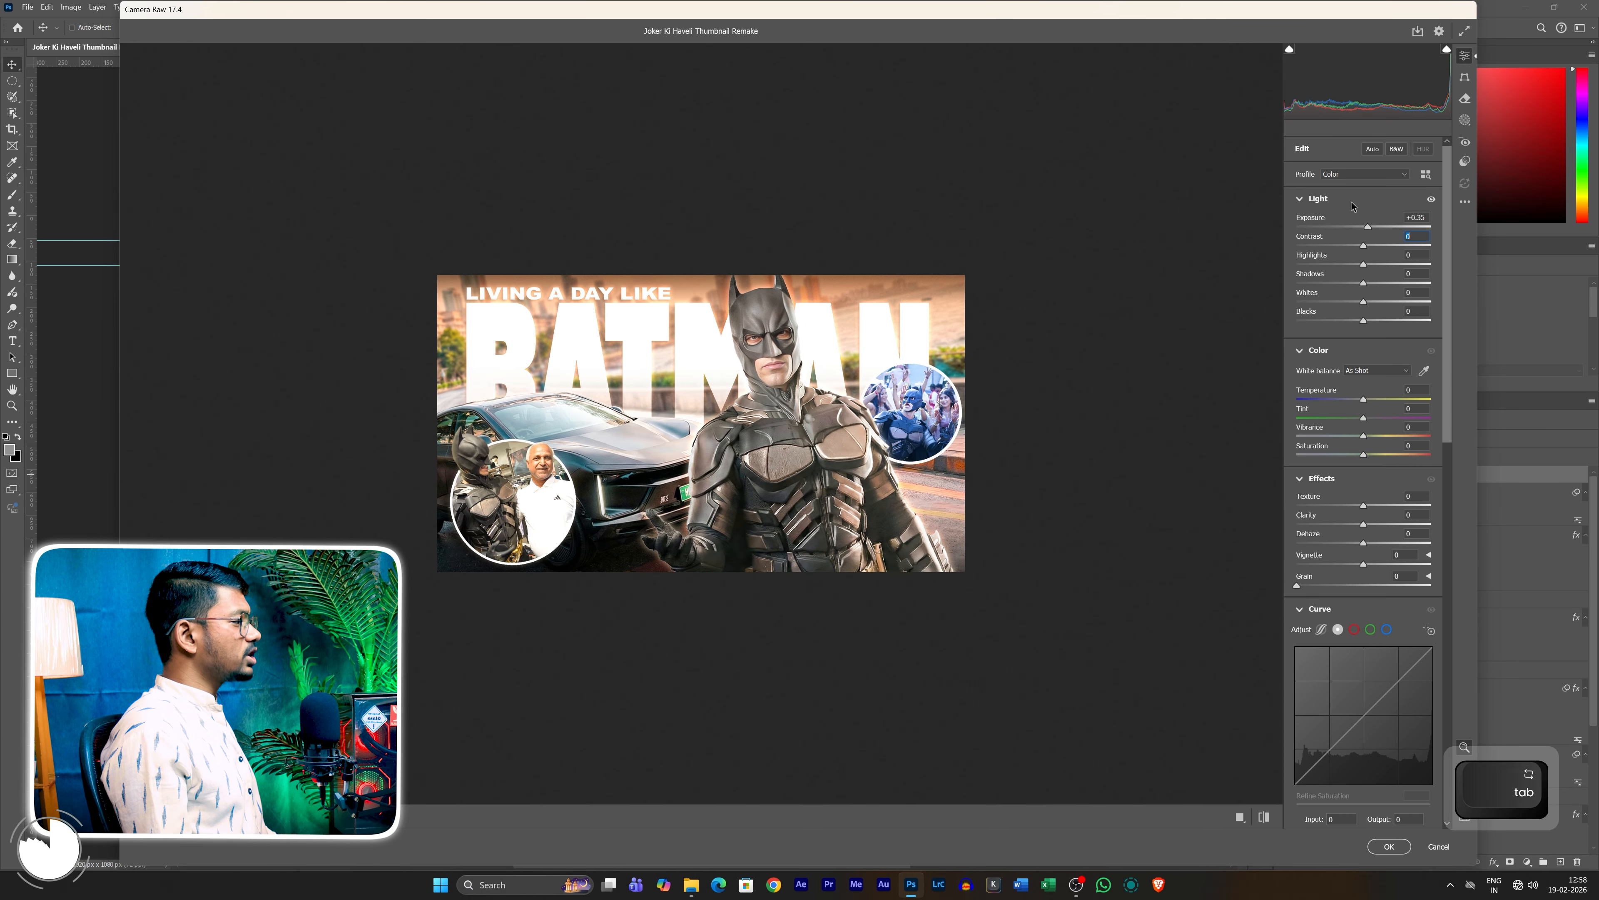
text(+30)
key(Tab)
text(+5)
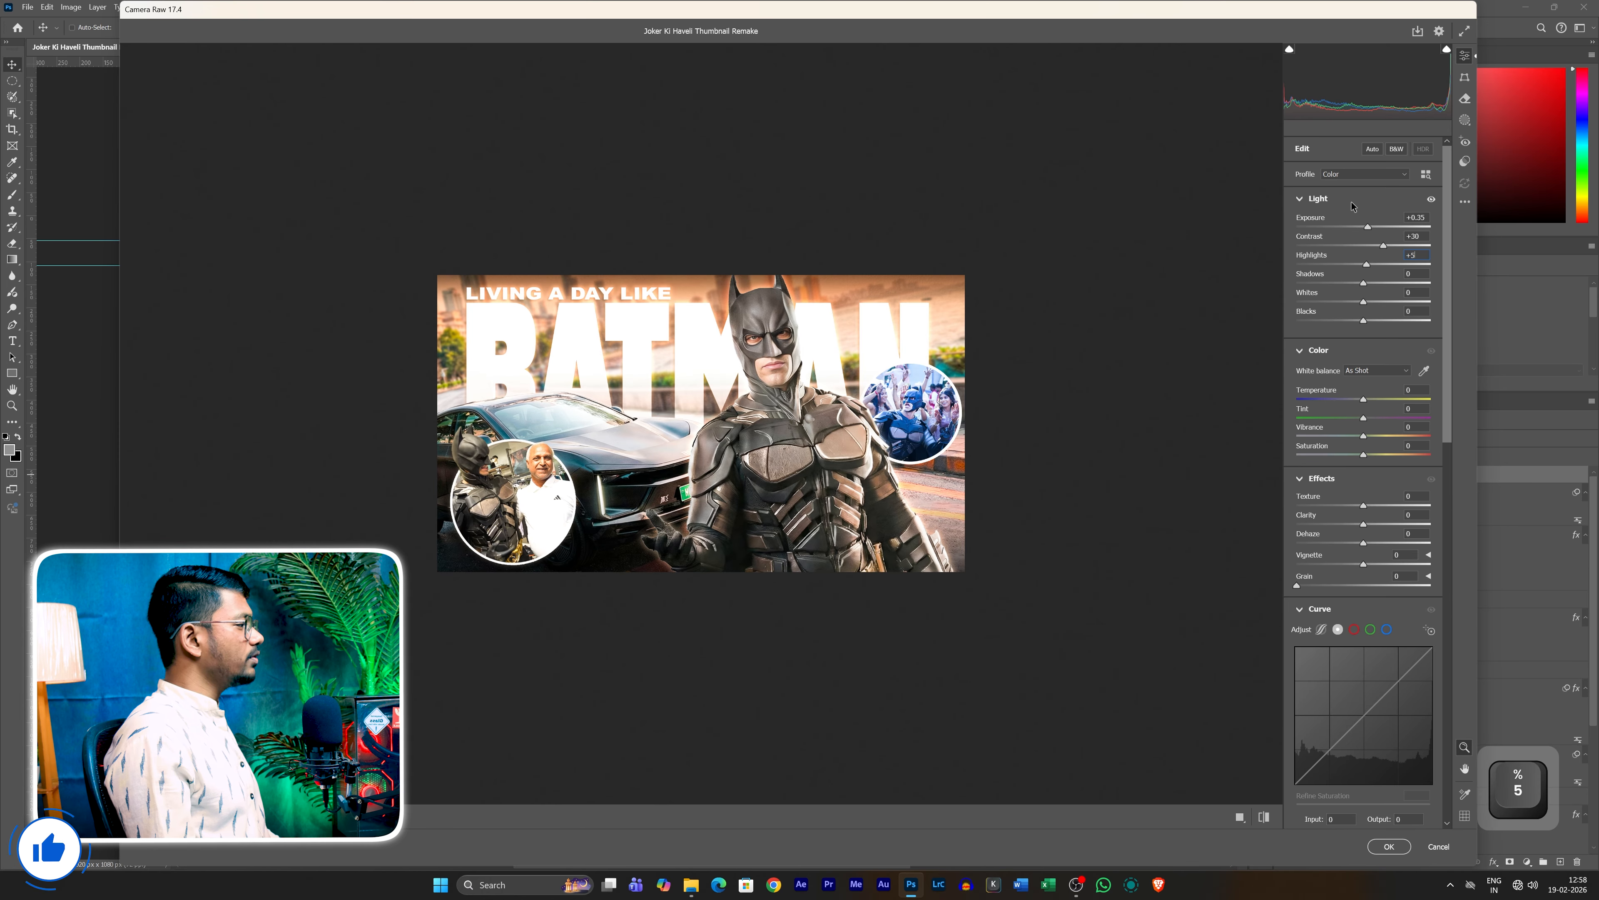
key(Tab)
text(-5)
key(Tab)
text(+6)
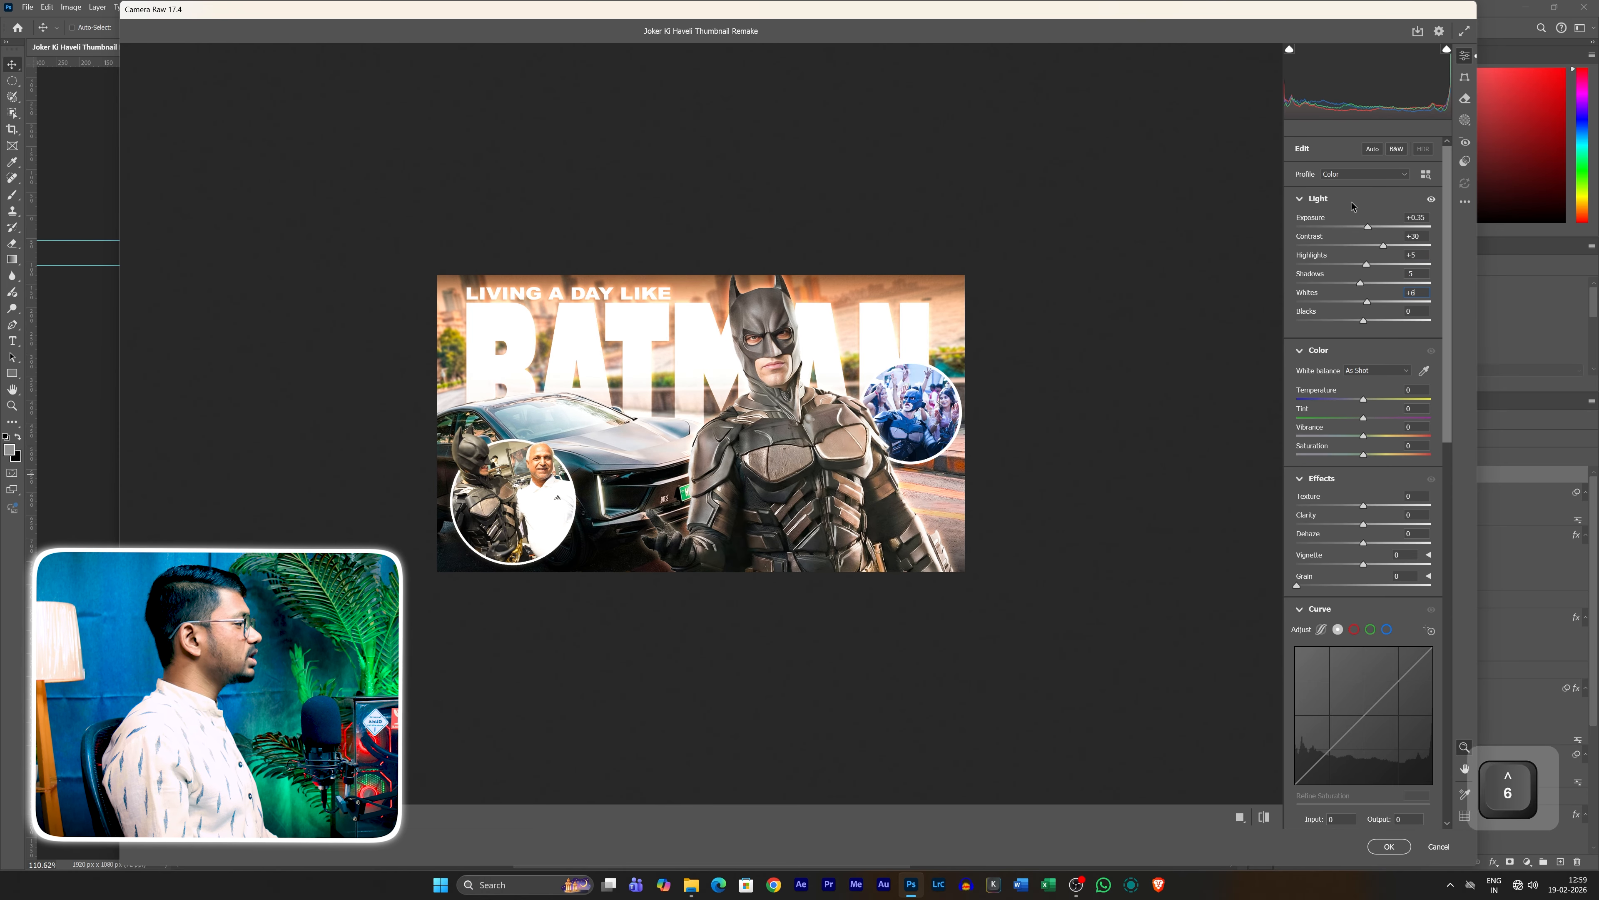
key(Tab)
text(-12)
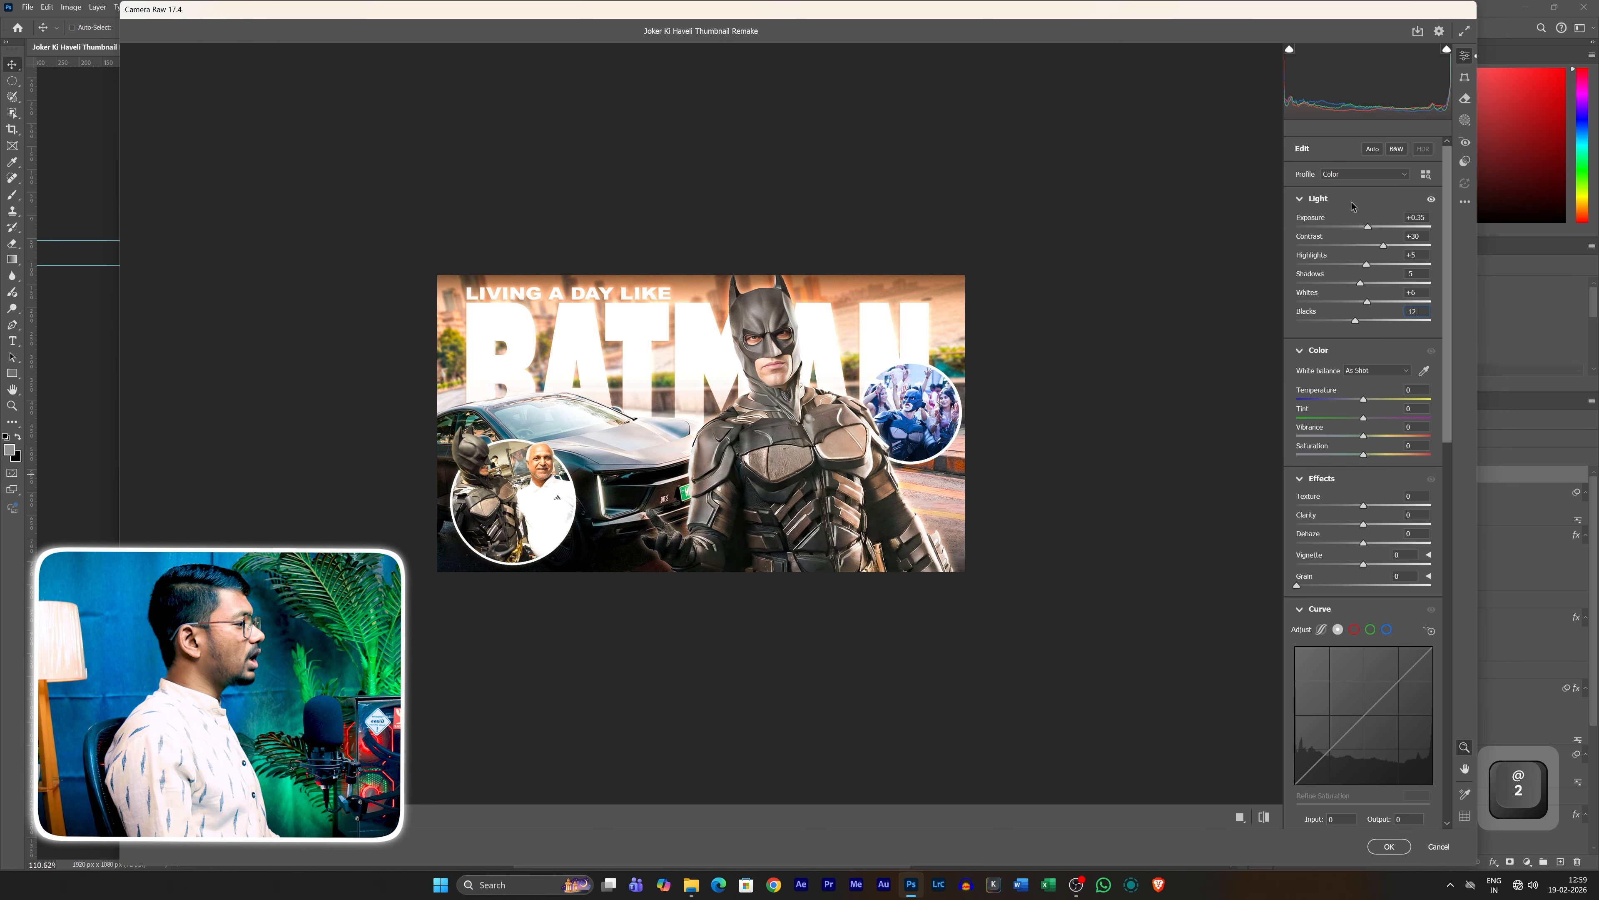
Step: Set the Camera Raw color adjustments to Tint +1 and Vibrance +15
key(Tab)
key(Tab)
text(+1)
key(Tab)
text(+)
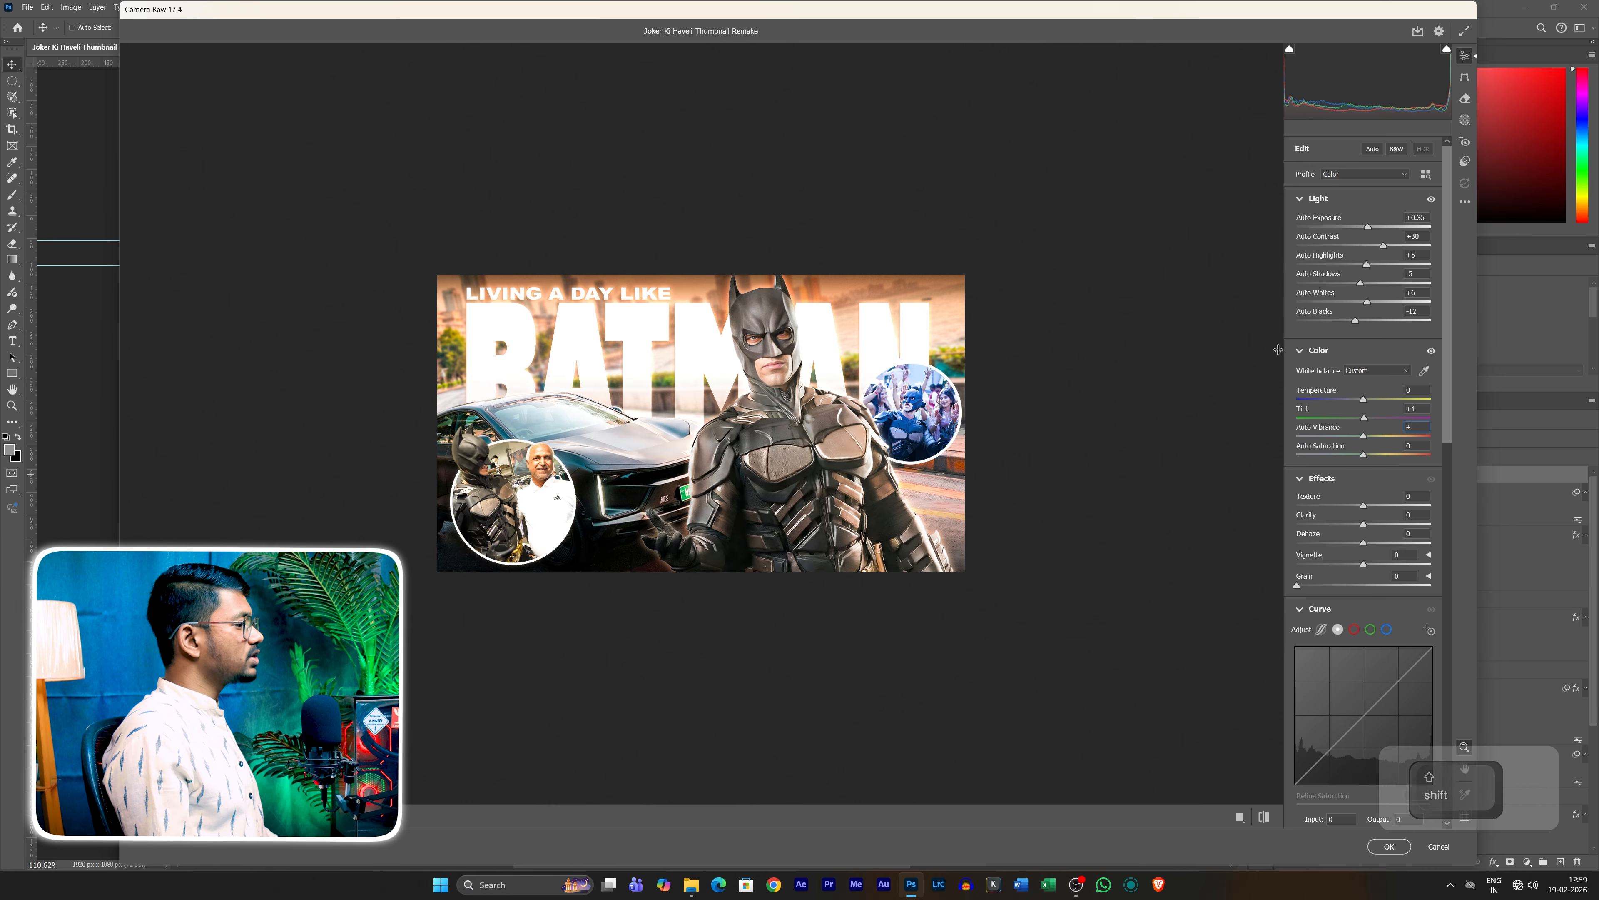
text(15)
key(Tab)
Step: Set the Camera Raw effects to Texture +25, Clarity +25, Dehaze +20 and Vignette -10
key(Tab)
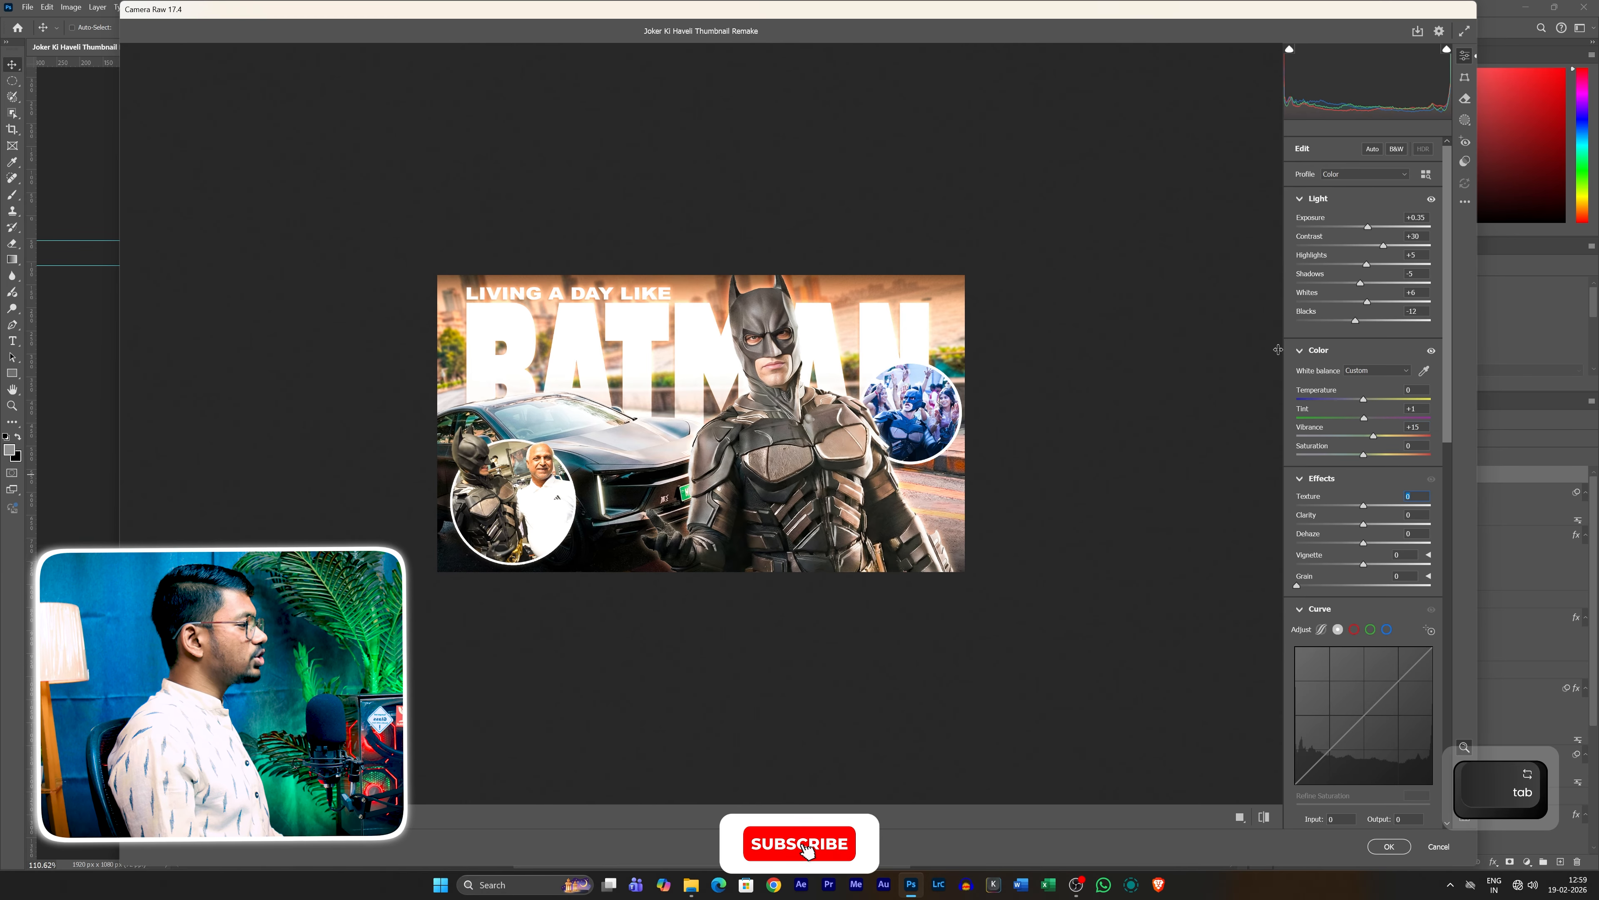
text(+25)
key(Tab)
text(+)
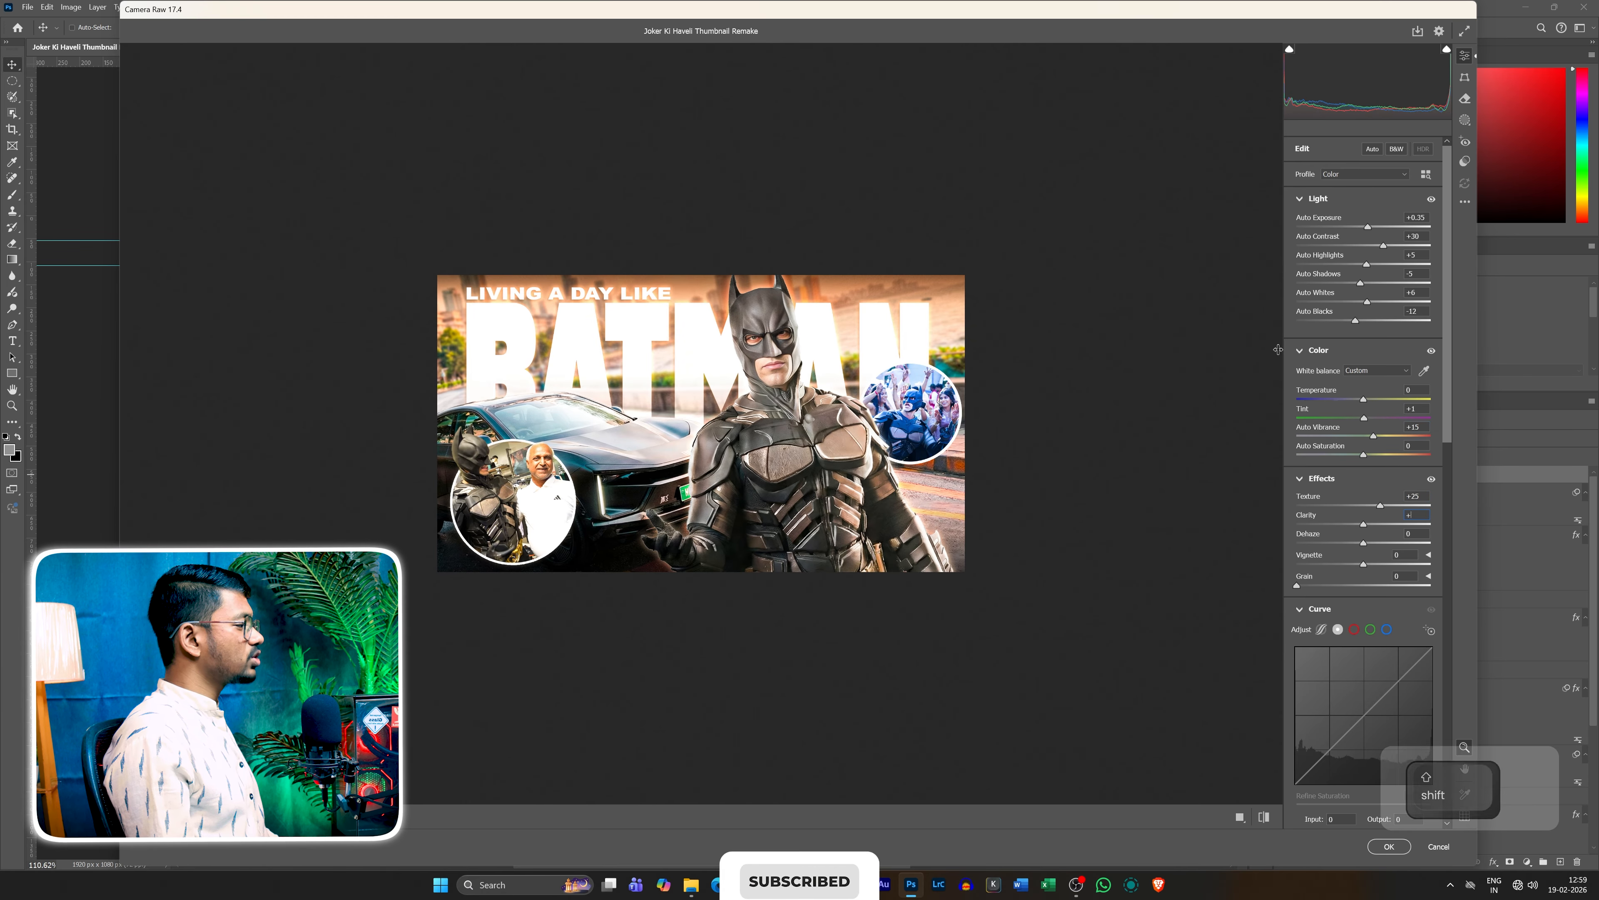
text(25)
key(Tab)
text(+20)
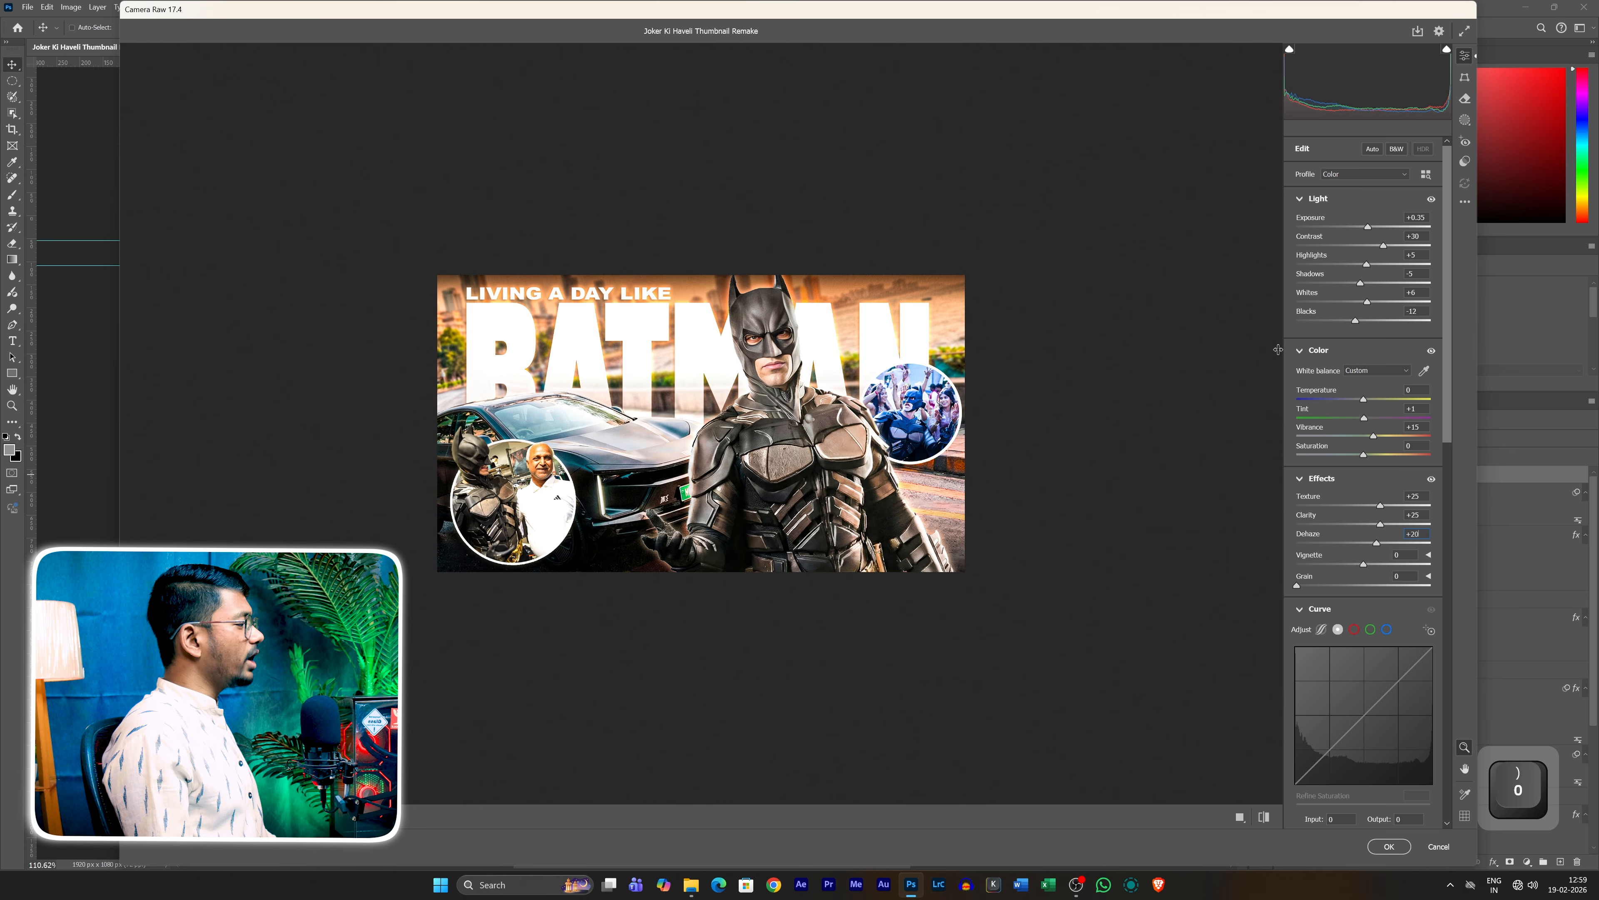
key(Tab)
text(-10)
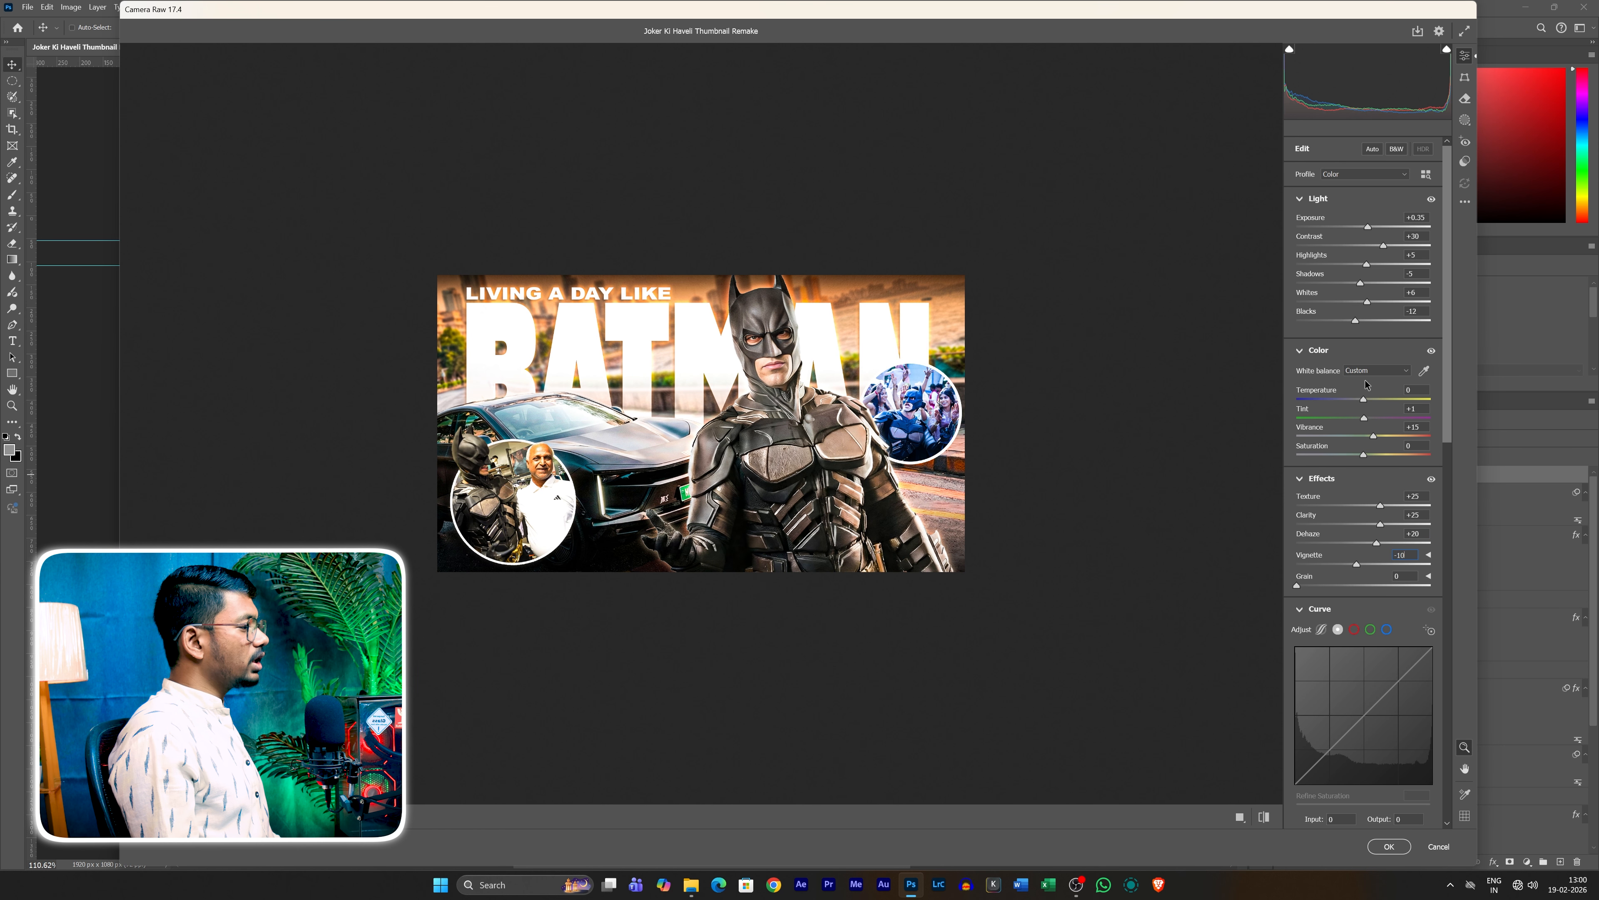
Step: Shape the point curve with an upper point at input 192, output 202 and a lower-tone point, and set the Reds saturation to +30
scroll(1367, 384, down, 5)
drag(1361, 412, 1396, 374)
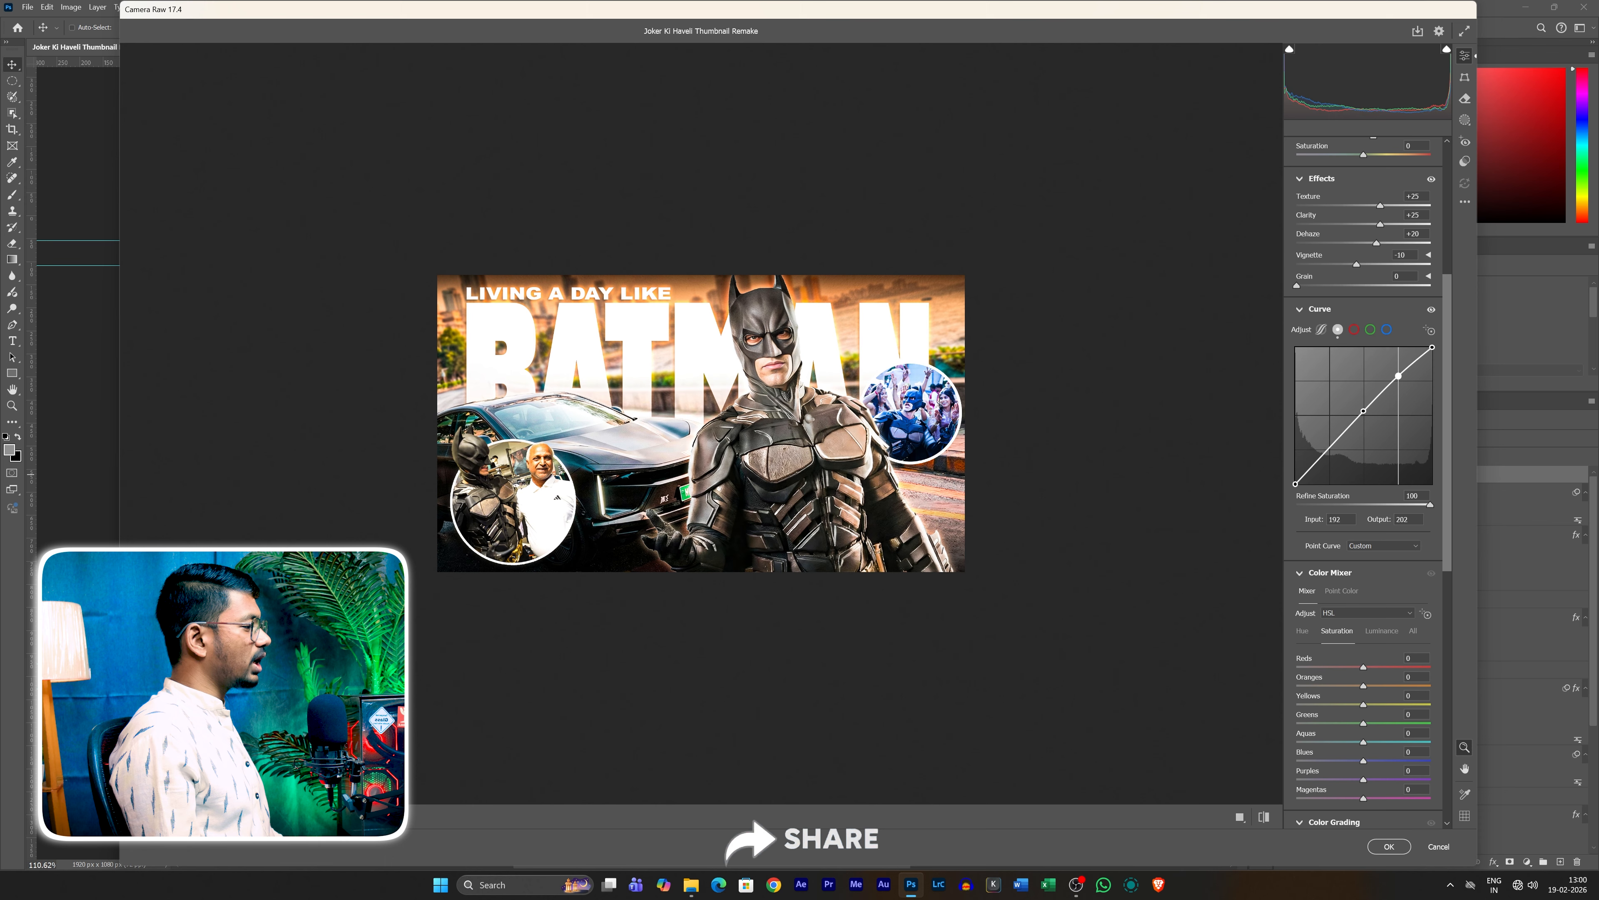
drag(1329, 449, 1327, 449)
click(1406, 659)
text(30)
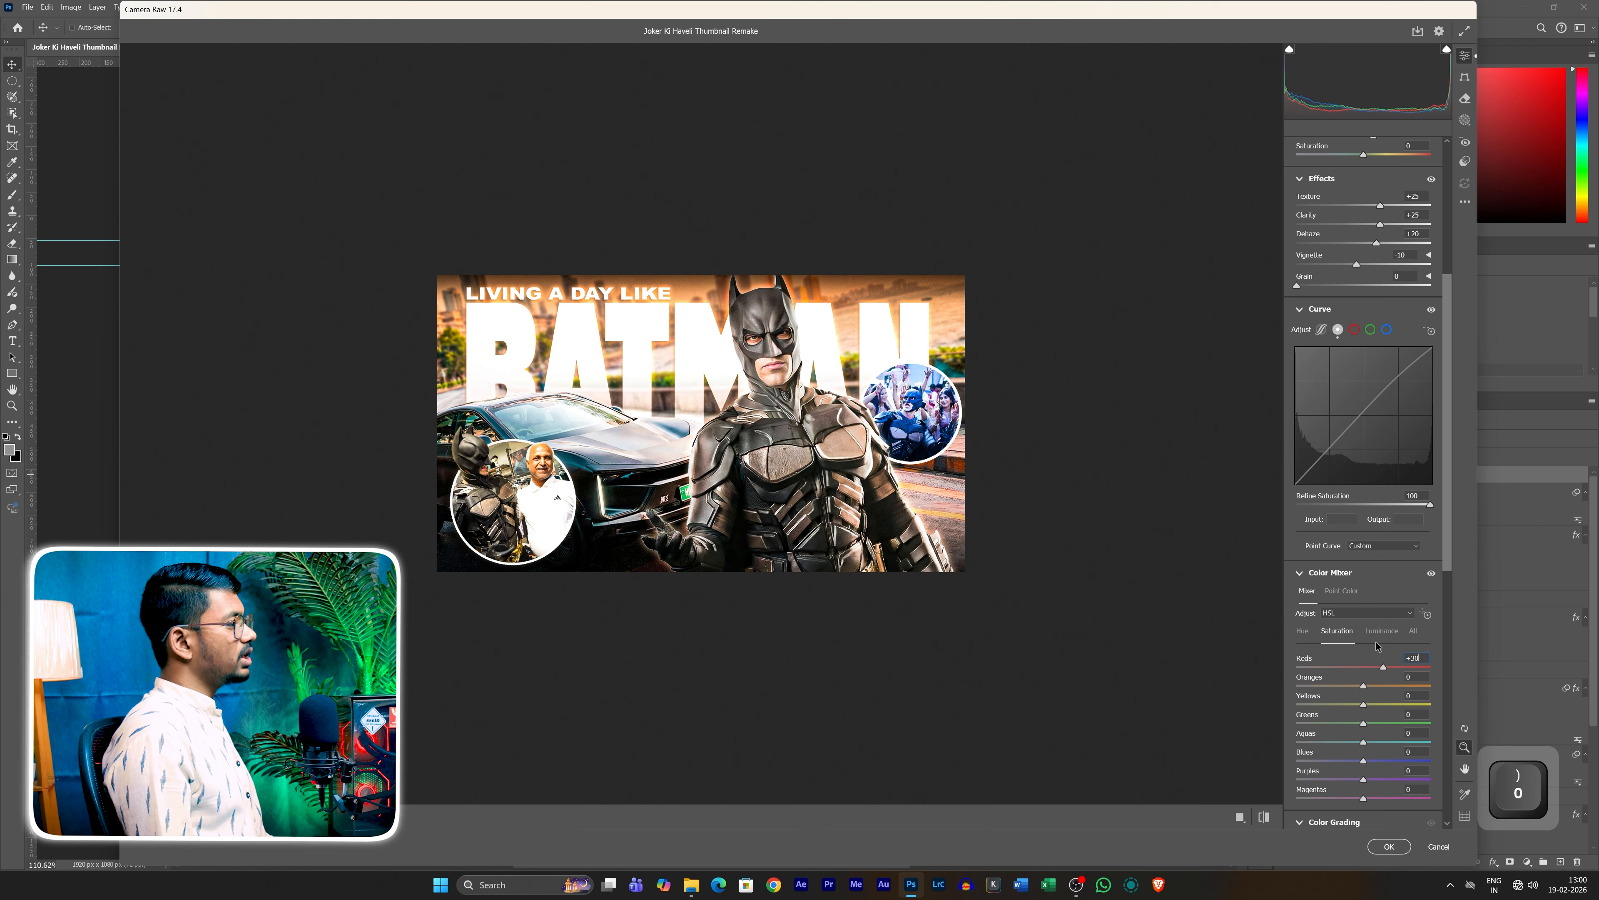
Step: Color grade the midtones to hue 42, saturation 9, the shadows to hue 214, saturation 5, and tint the highlights slightly yellow-orange
scroll(1371, 460, down, 8)
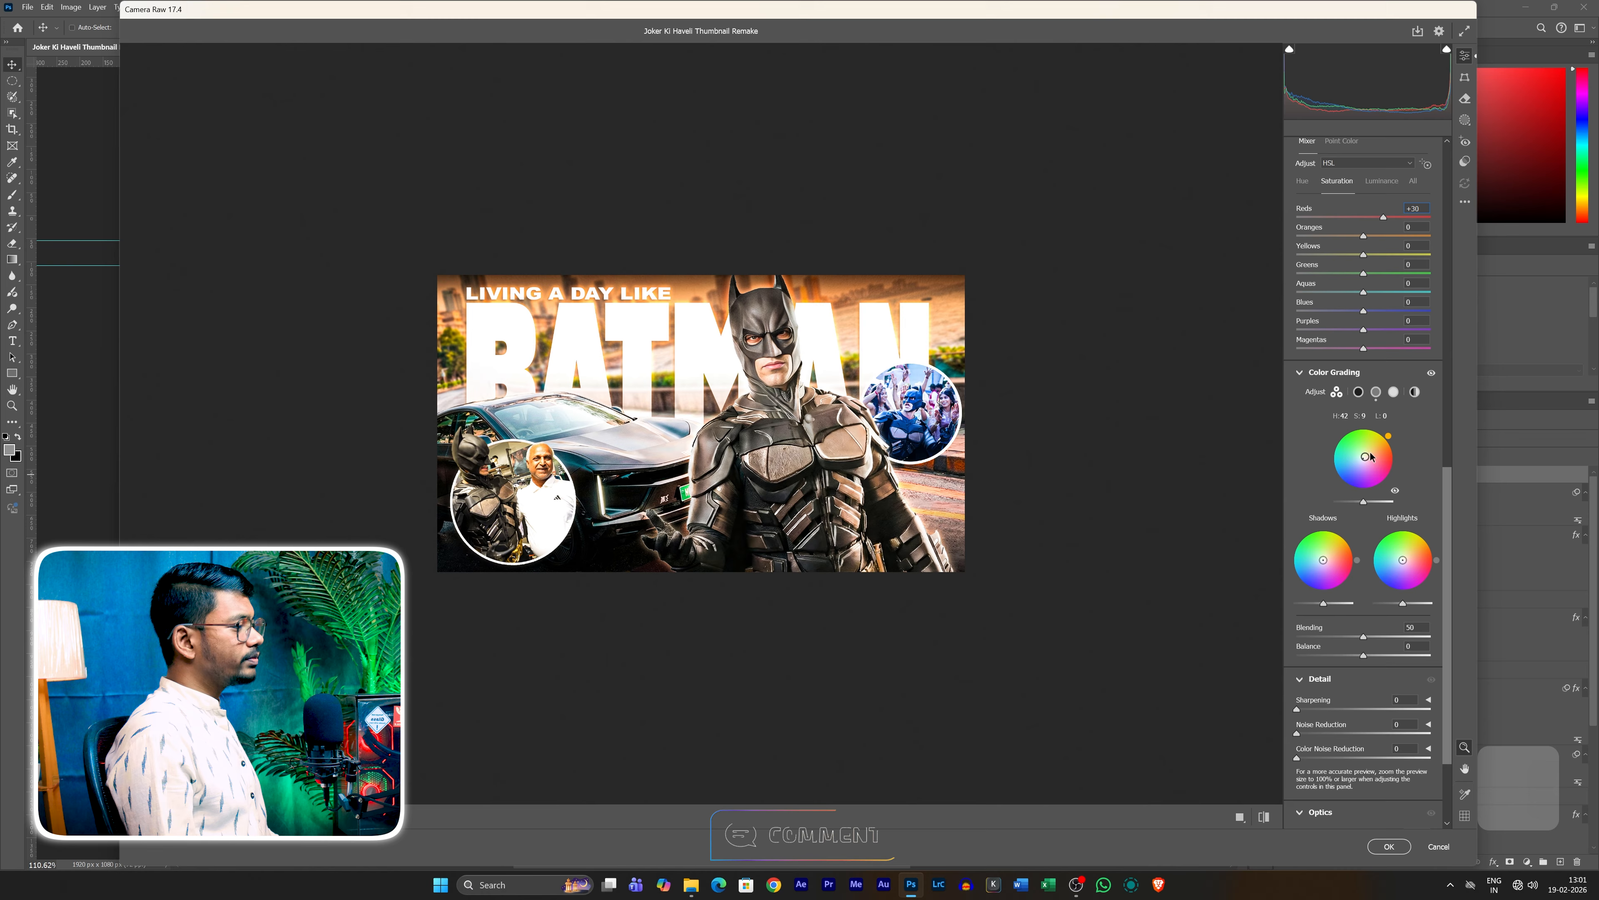
drag(1324, 560, 1321, 561)
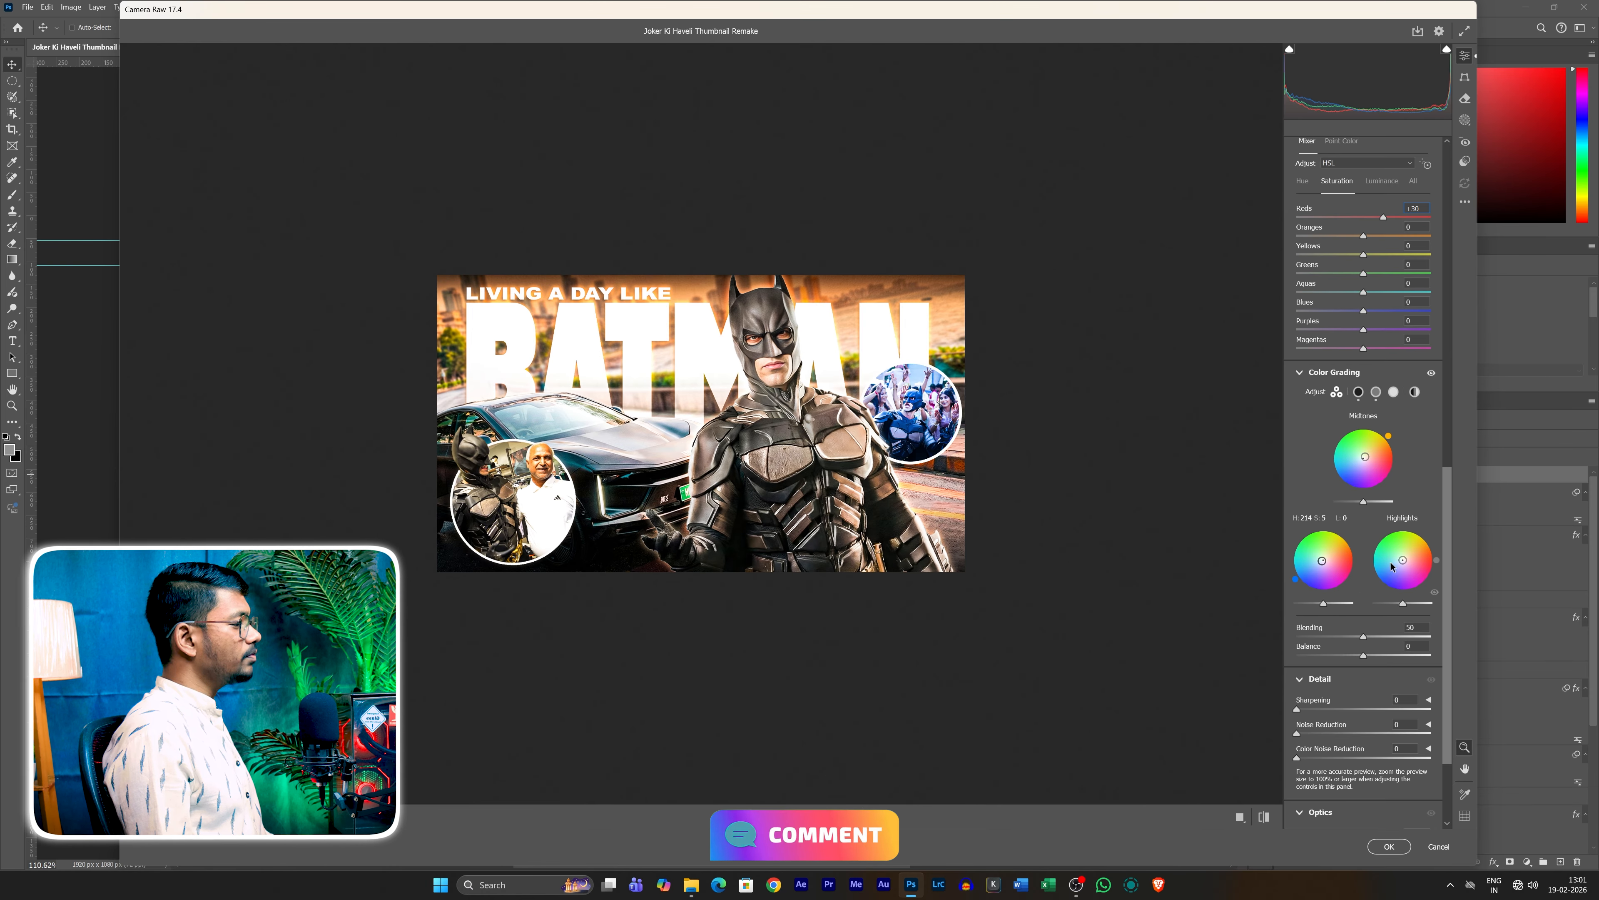
drag(1422, 533, 1420, 532)
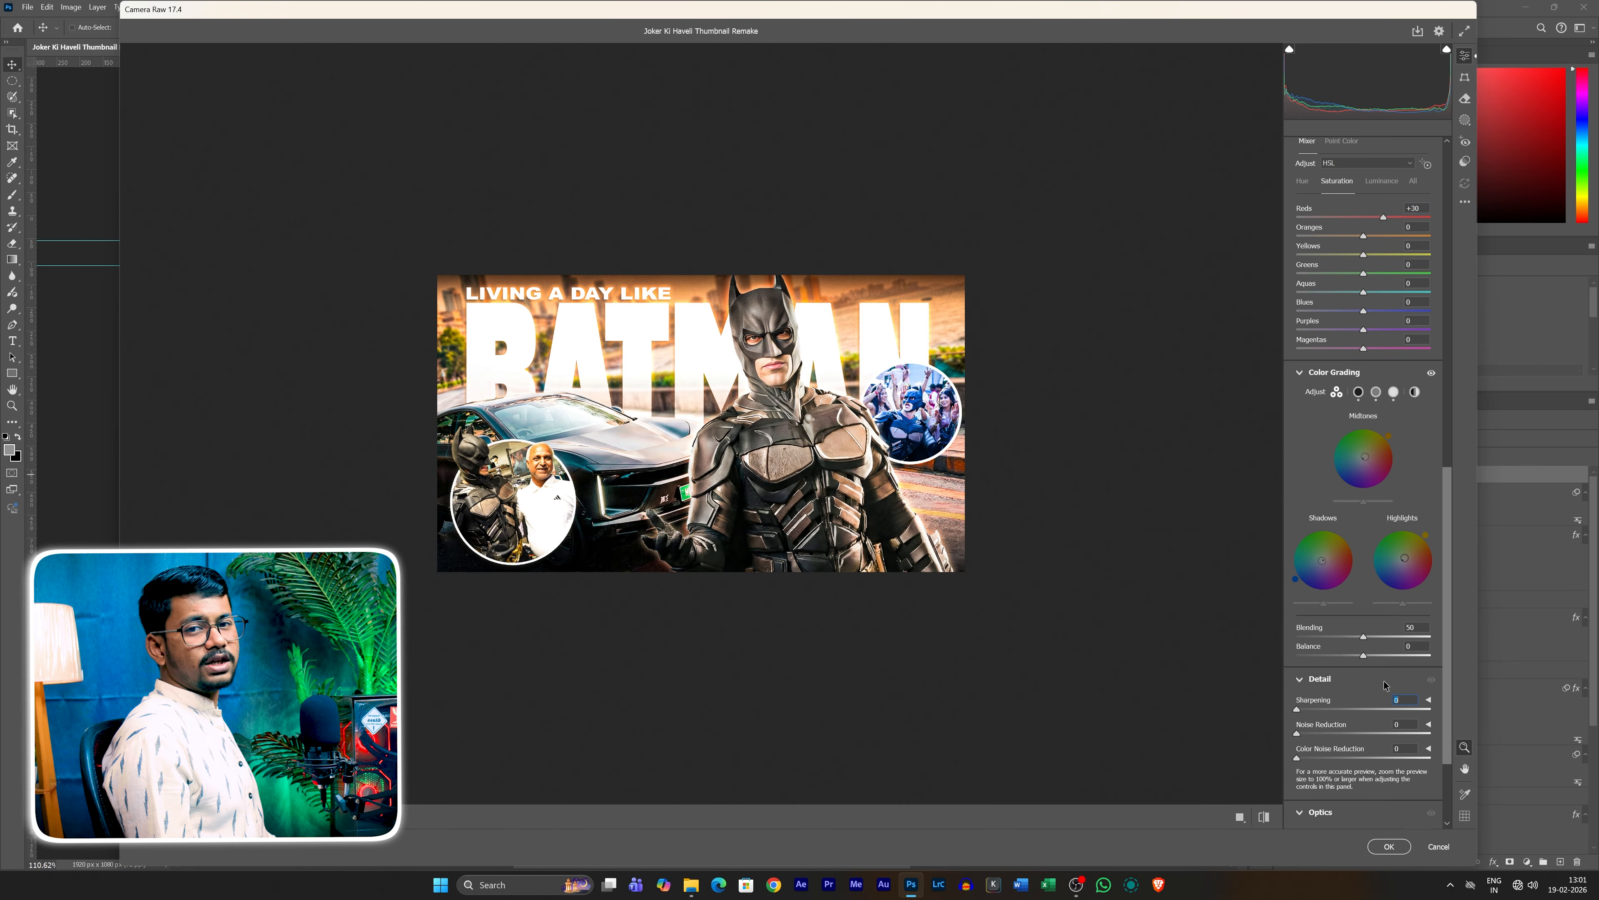
Step: Set Sharpening to 30, compare the result with the default settings, and apply the Camera Raw Filter
text(30)
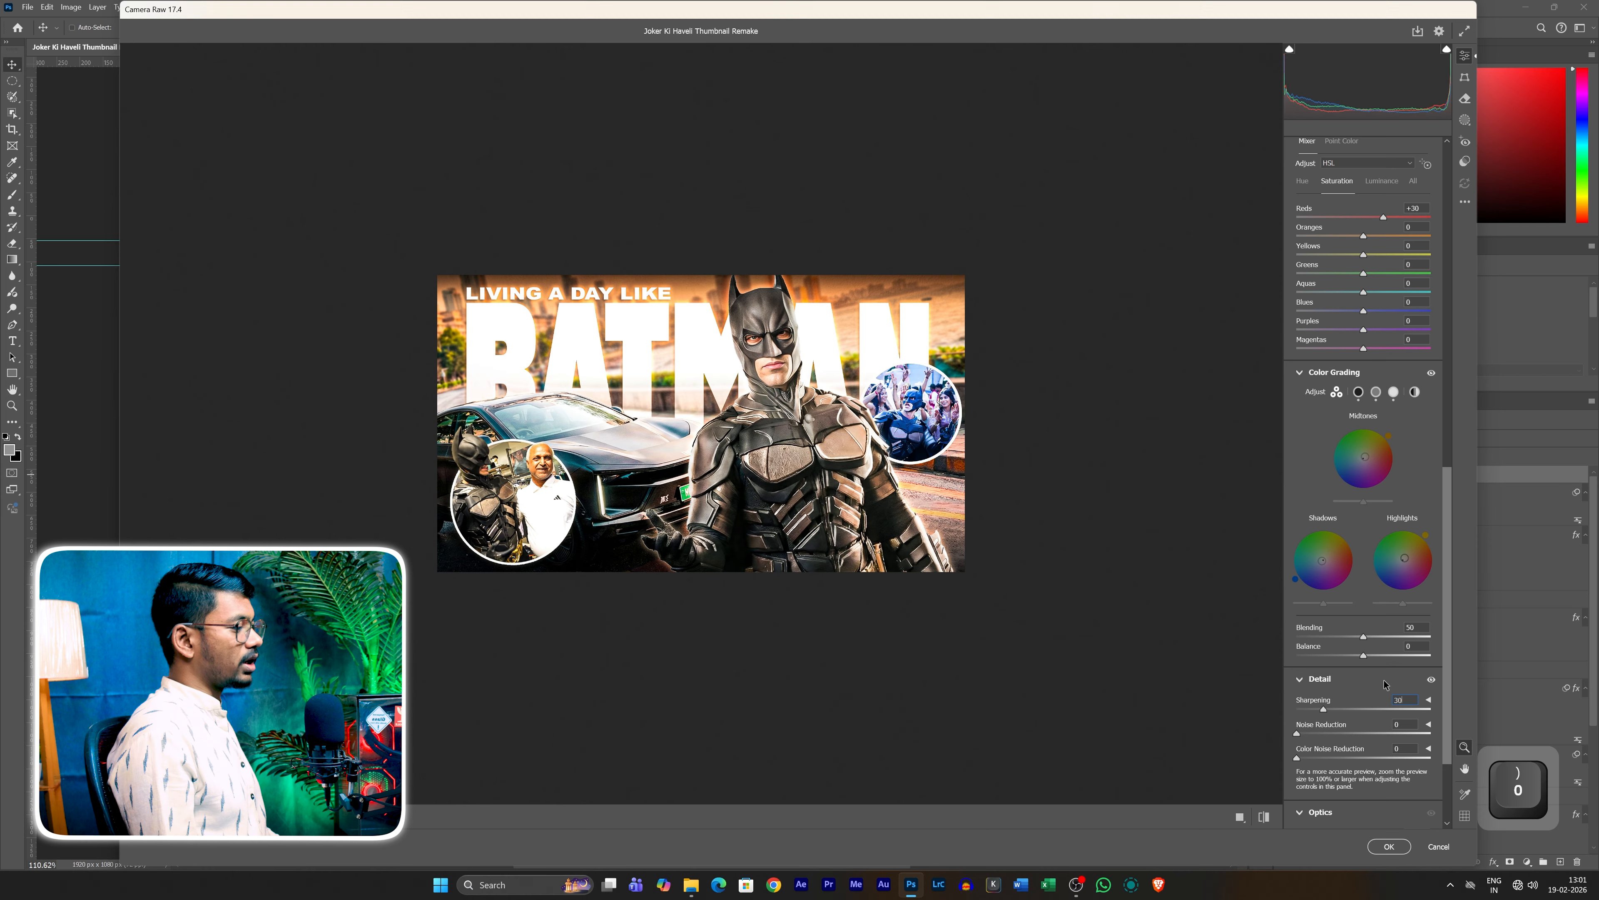
click(1263, 817)
click(1262, 817)
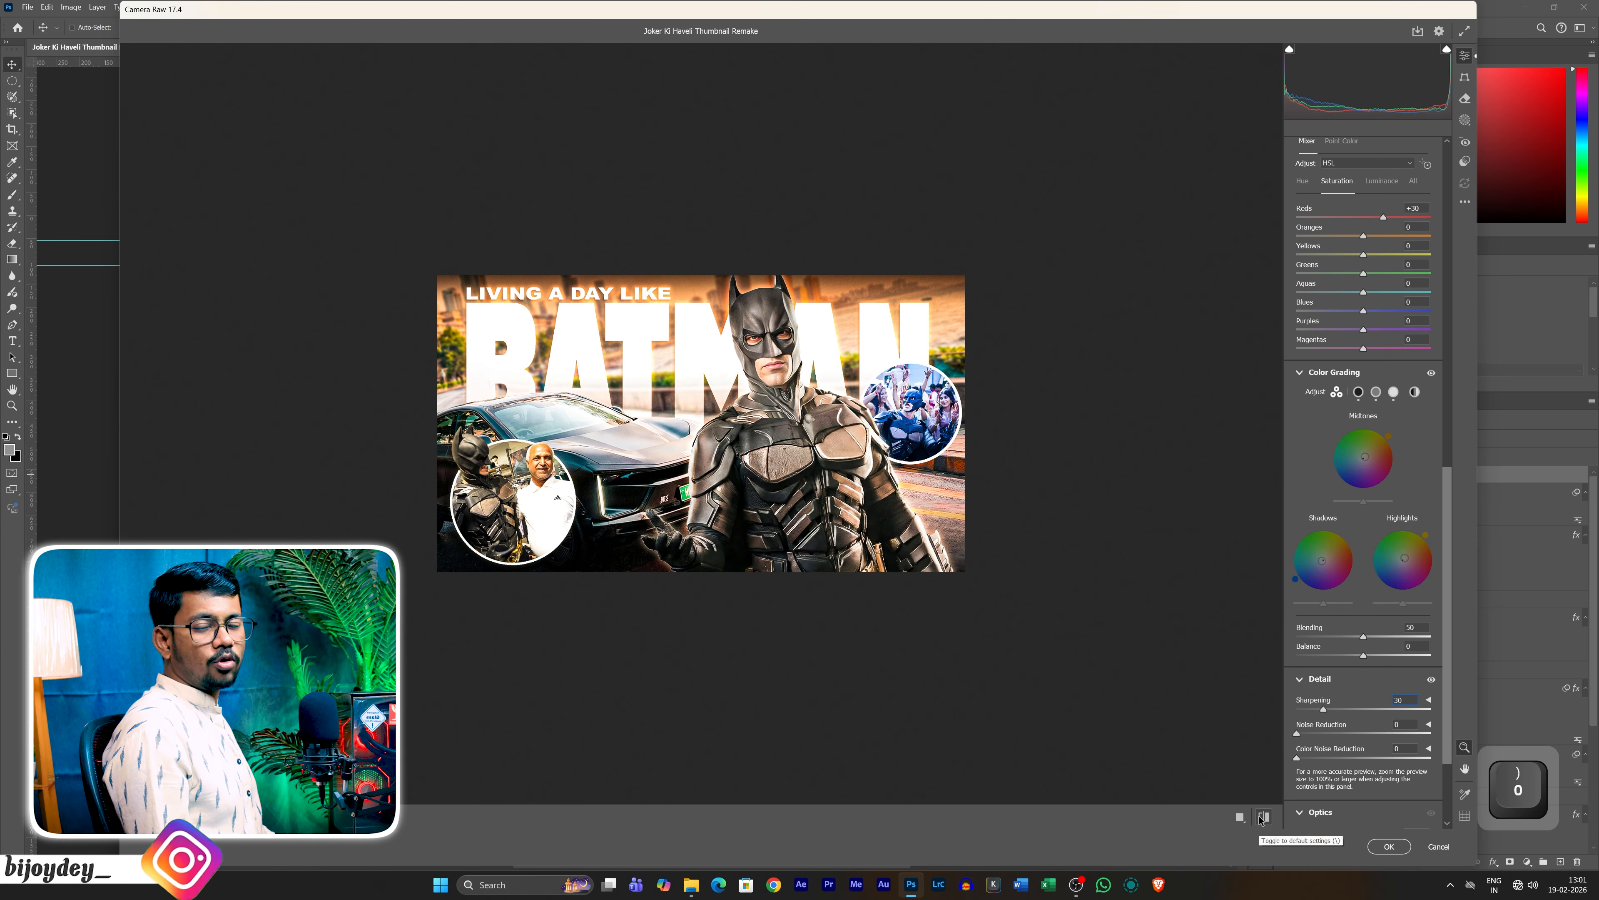
click(1261, 820)
click(1261, 820)
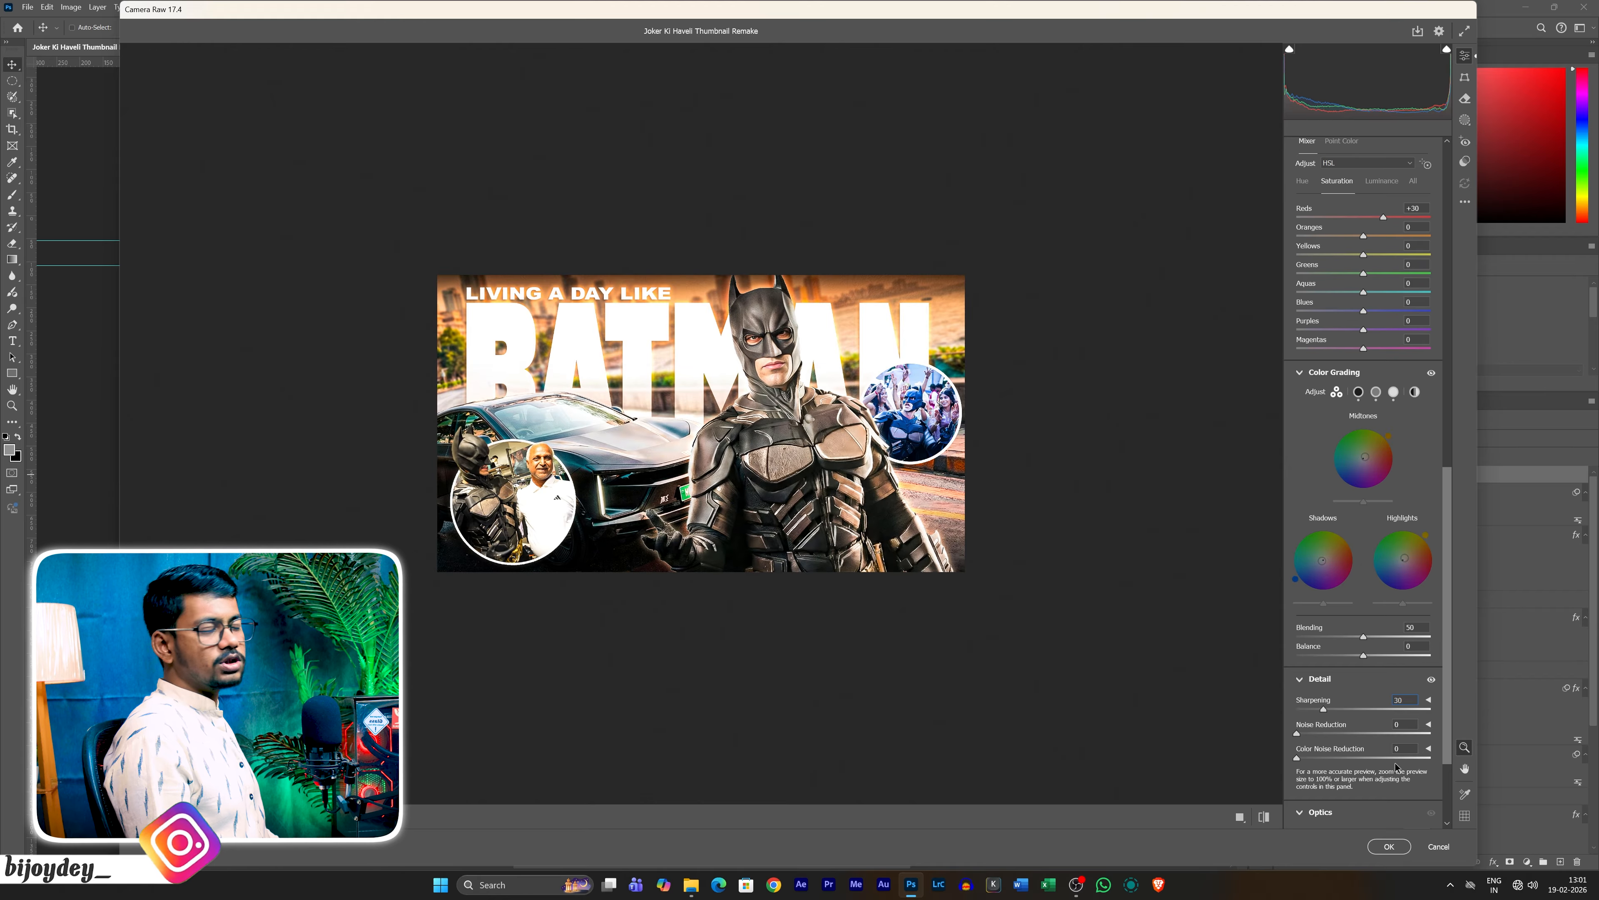
click(1389, 846)
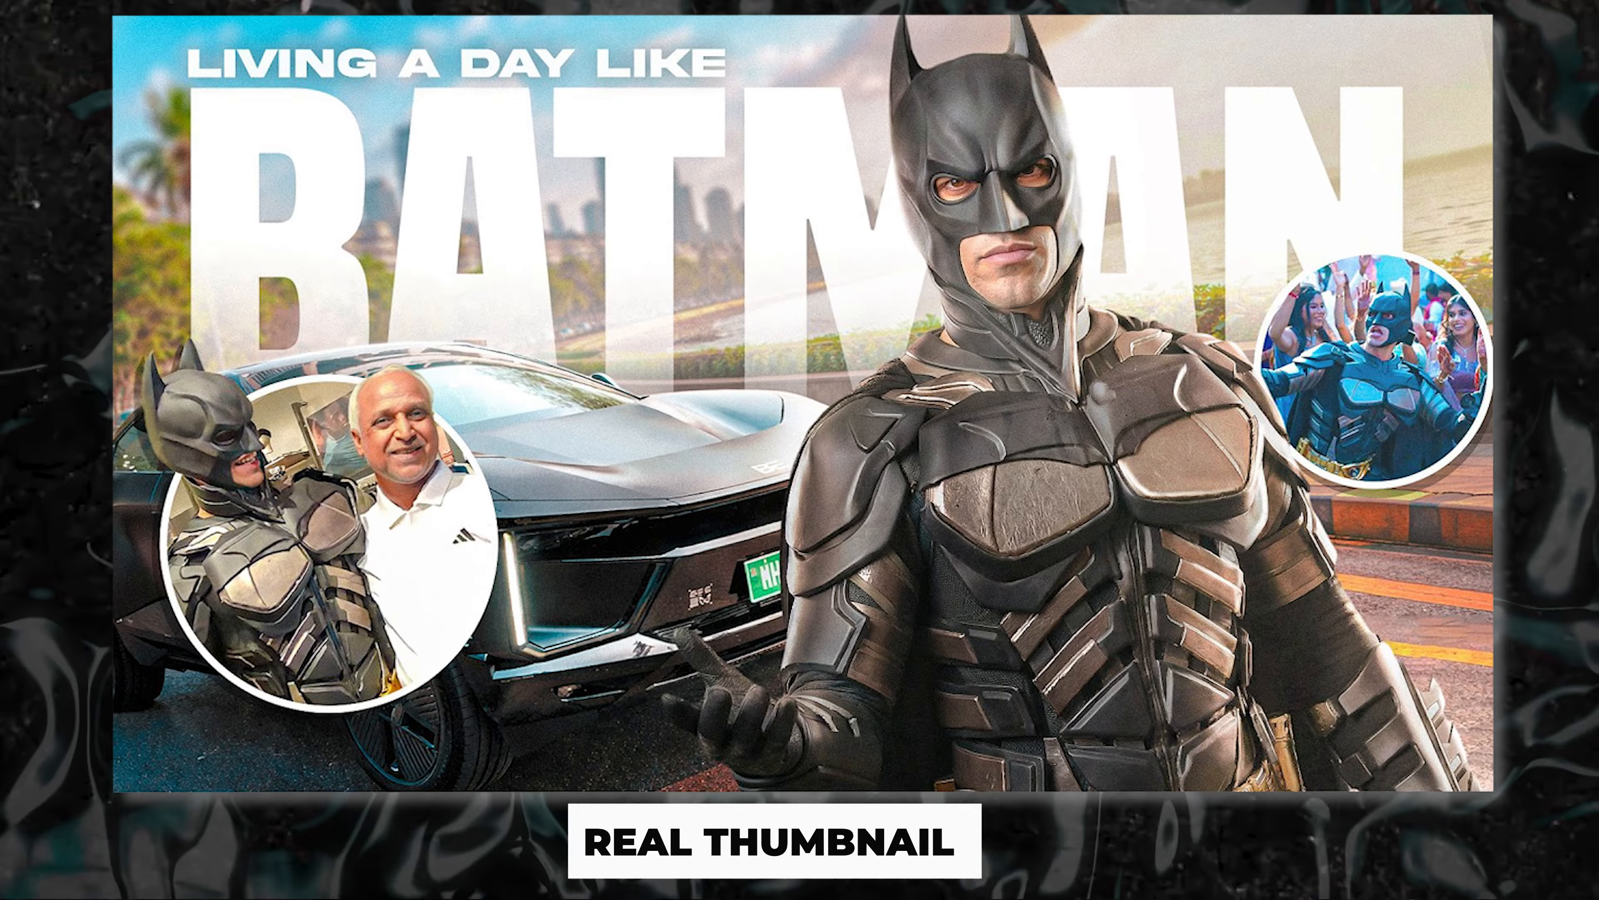